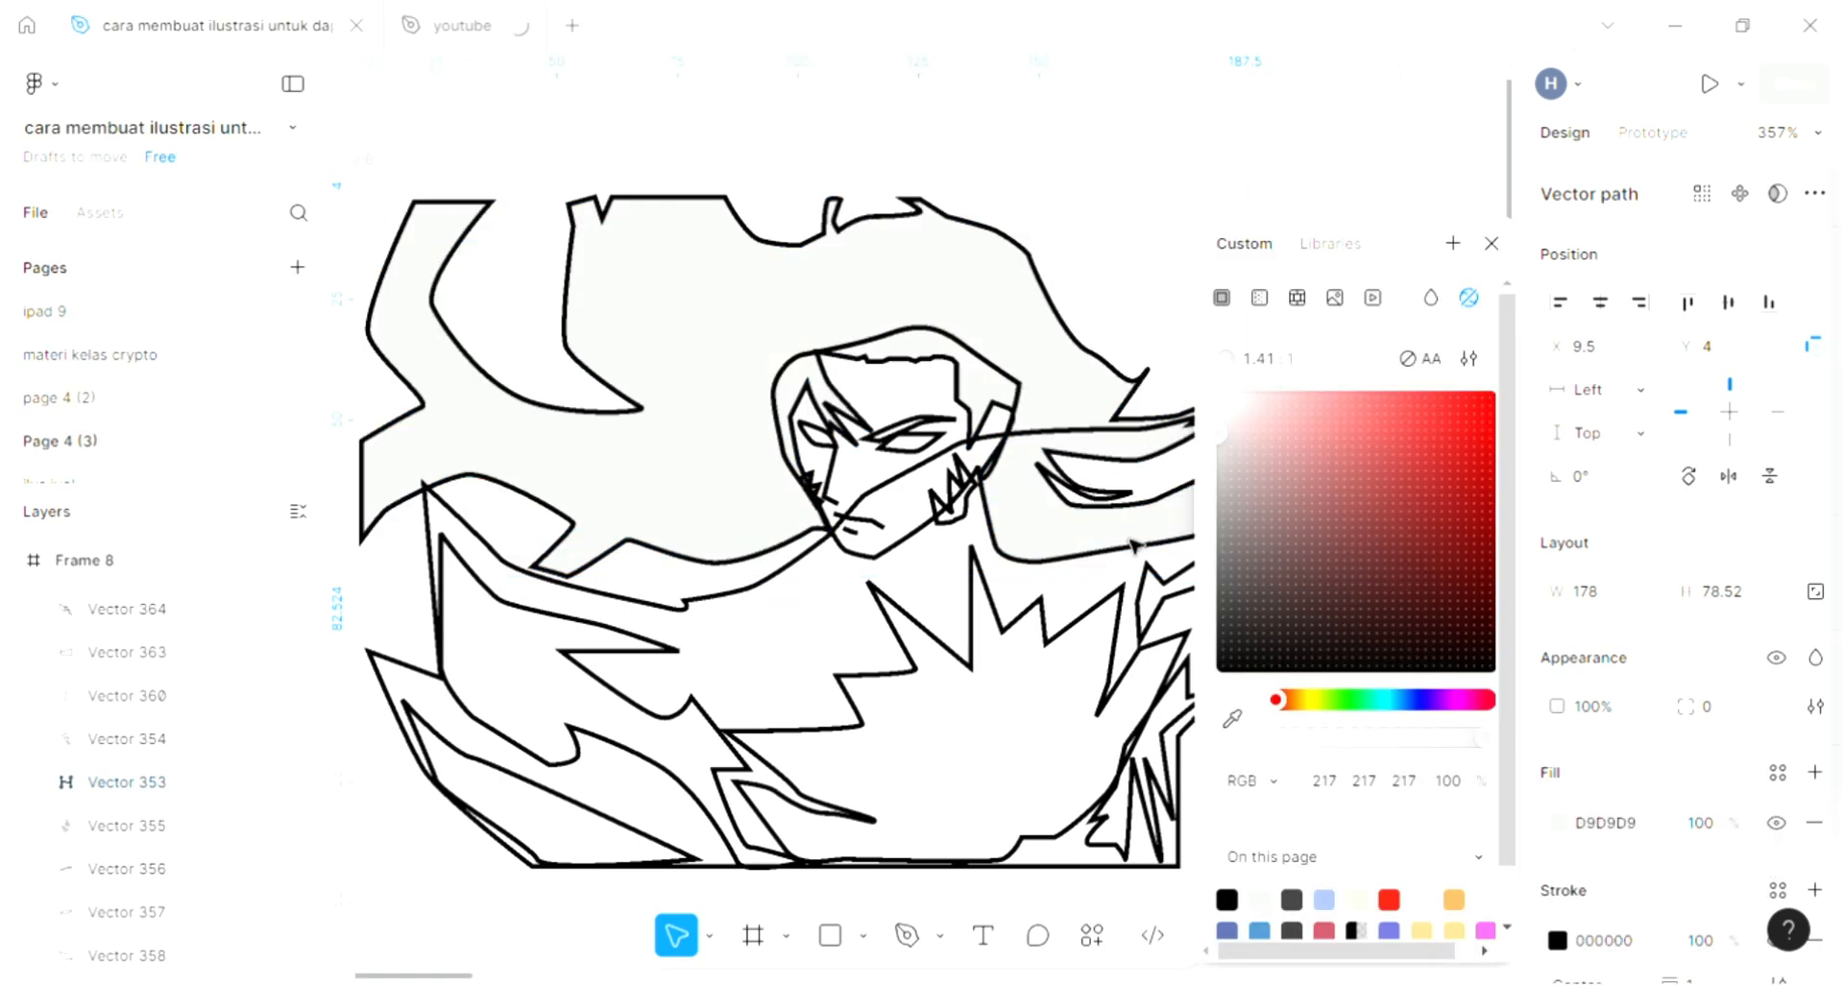
Step: Change the large hair shape's fill to purple 9C62AF and send the shape behind the other line art
{"action": "scroll", "coordinate": [1134, 538], "scroll_direction": "down", "scroll_amount": 5, "text": "ctrl"}
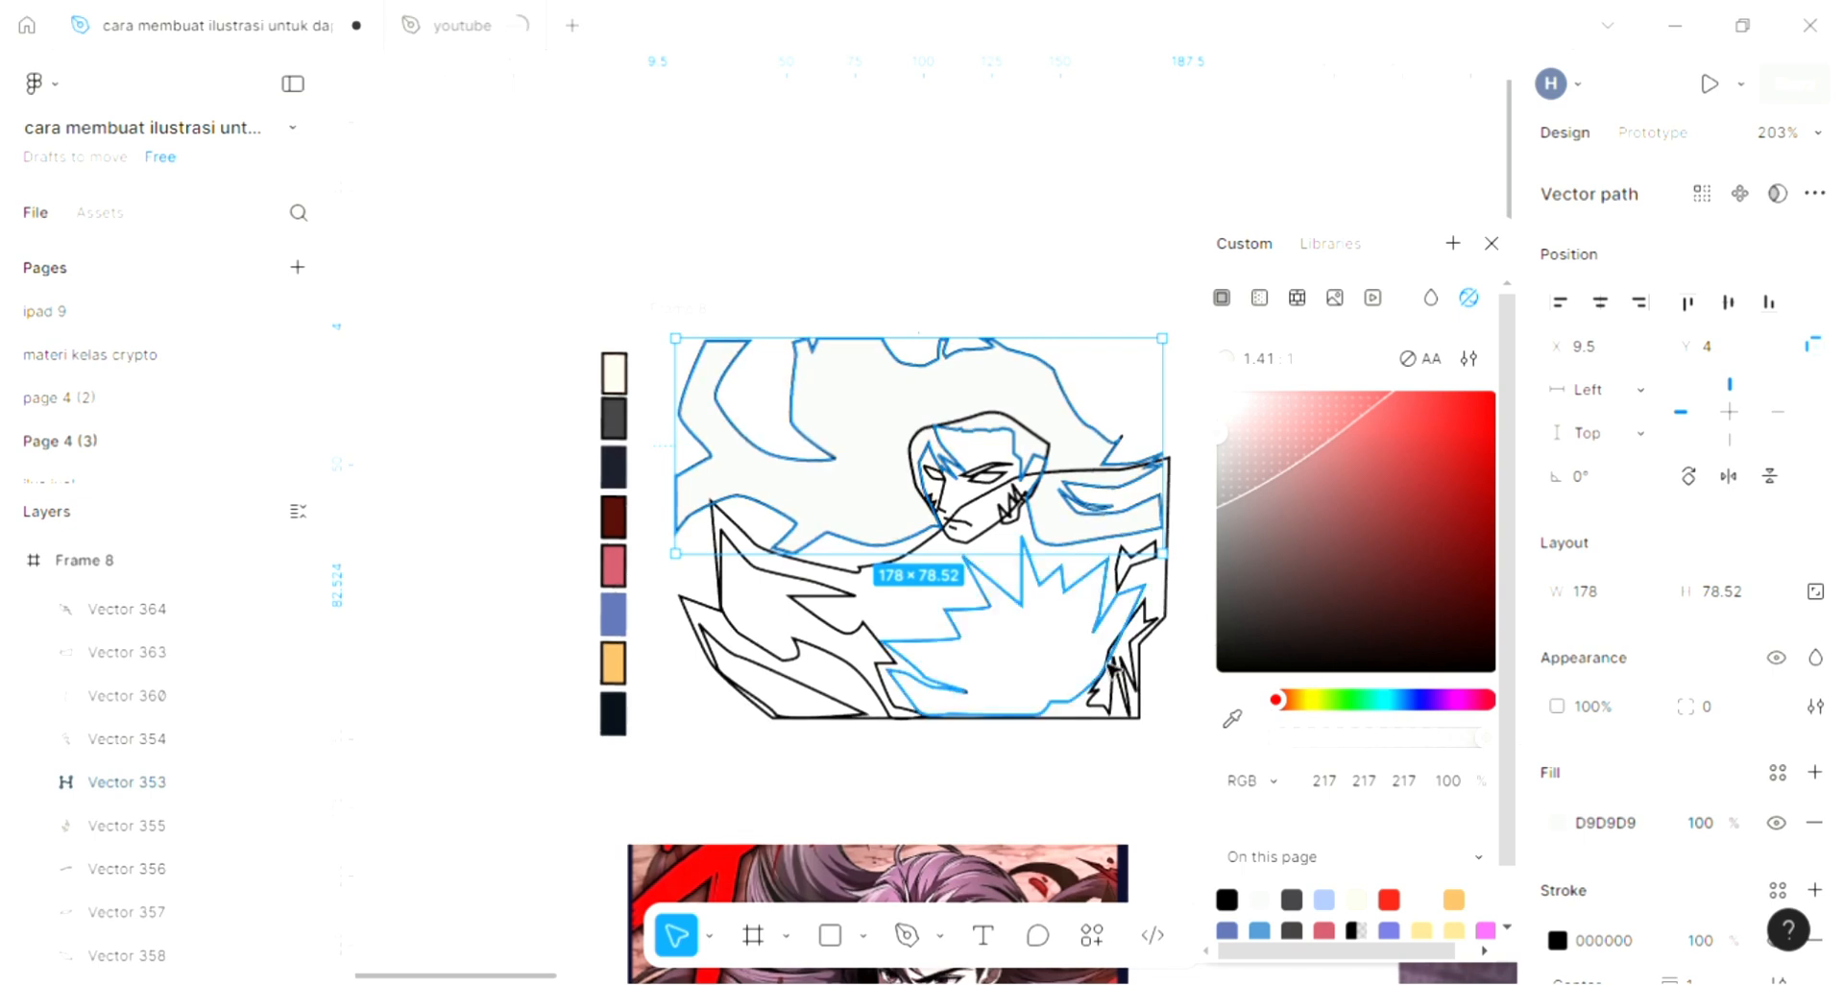
{"action": "scroll", "coordinate": [1316, 660], "scroll_direction": "up", "scroll_amount": 4, "text": "ctrl"}
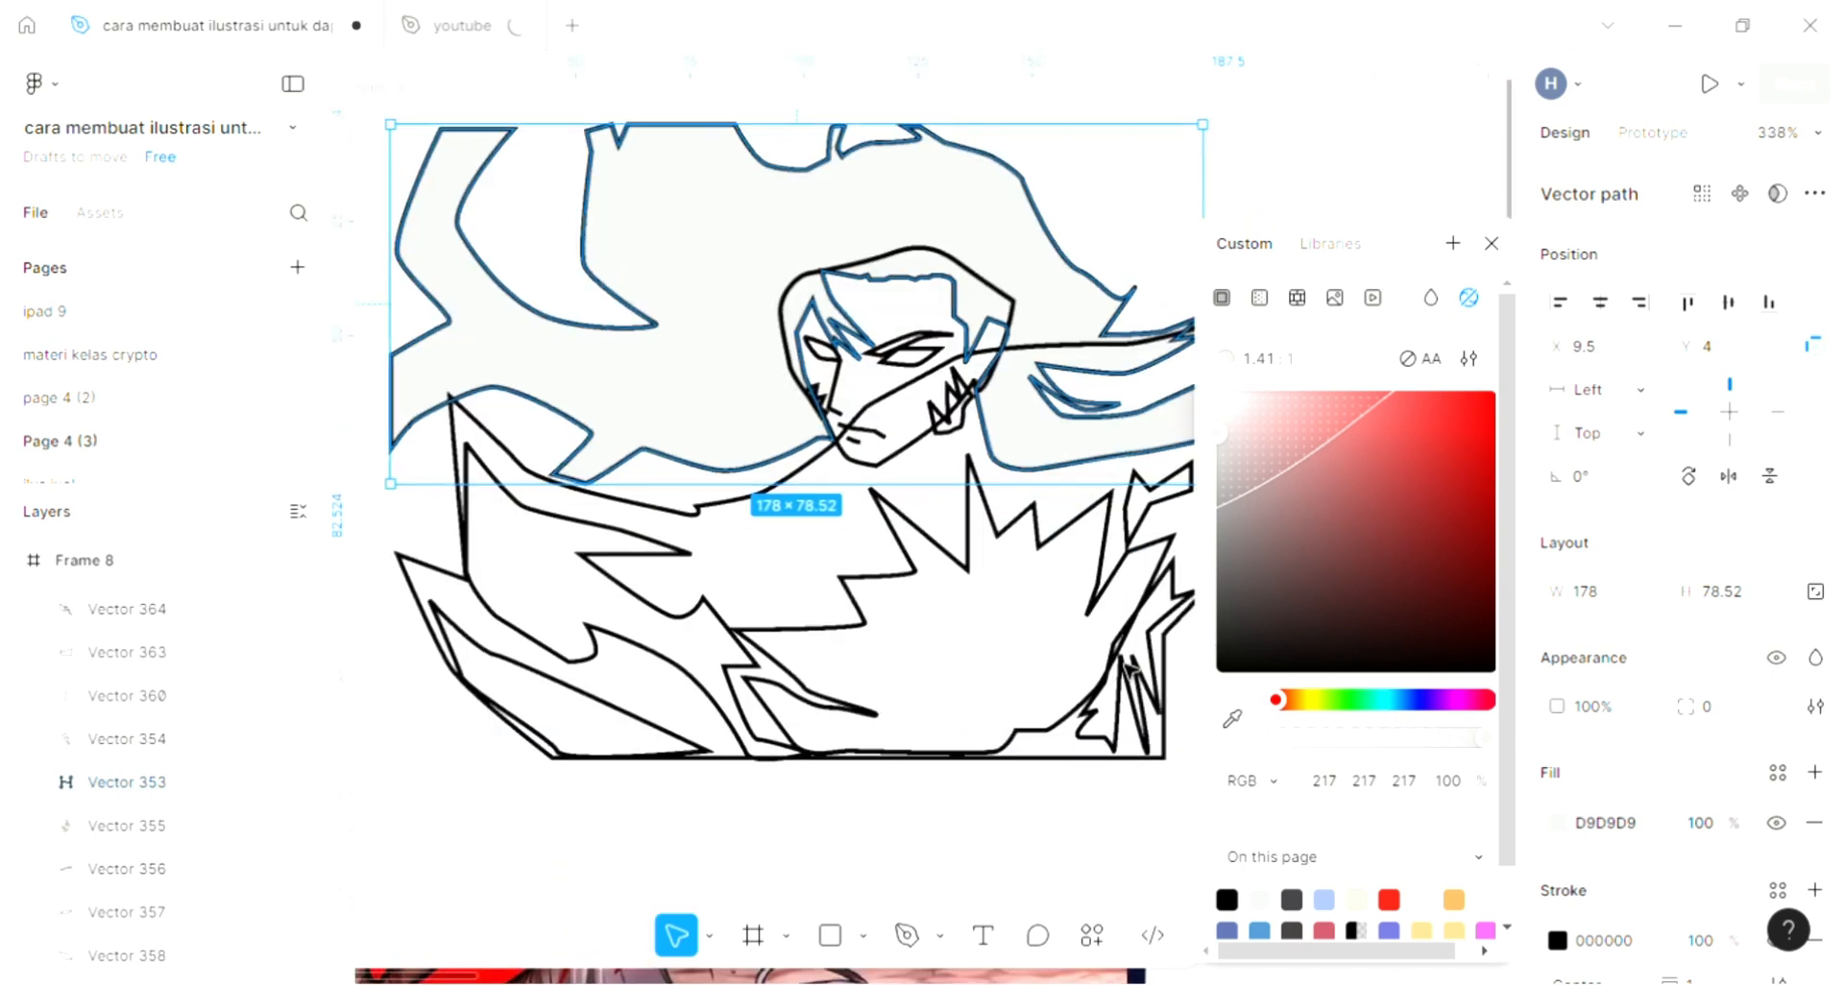
{"action": "left_click", "coordinate": [1411, 700]}
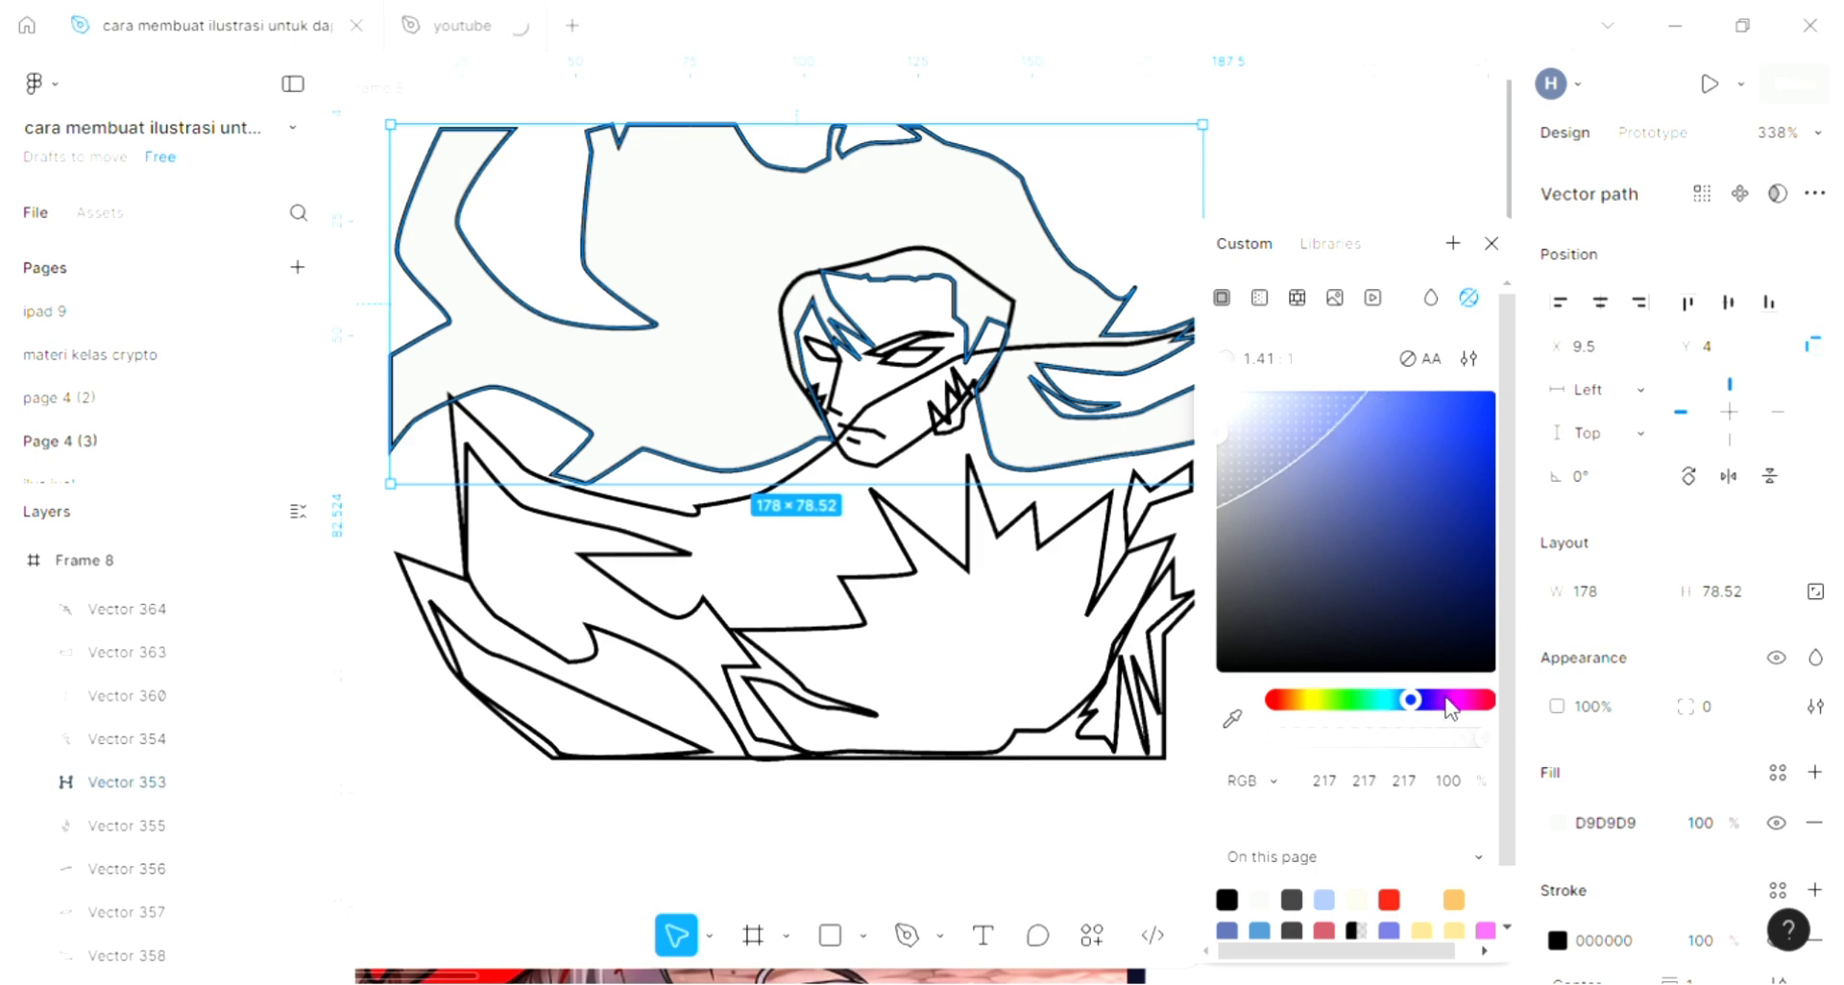
{"action": "left_click", "coordinate": [1445, 700]}
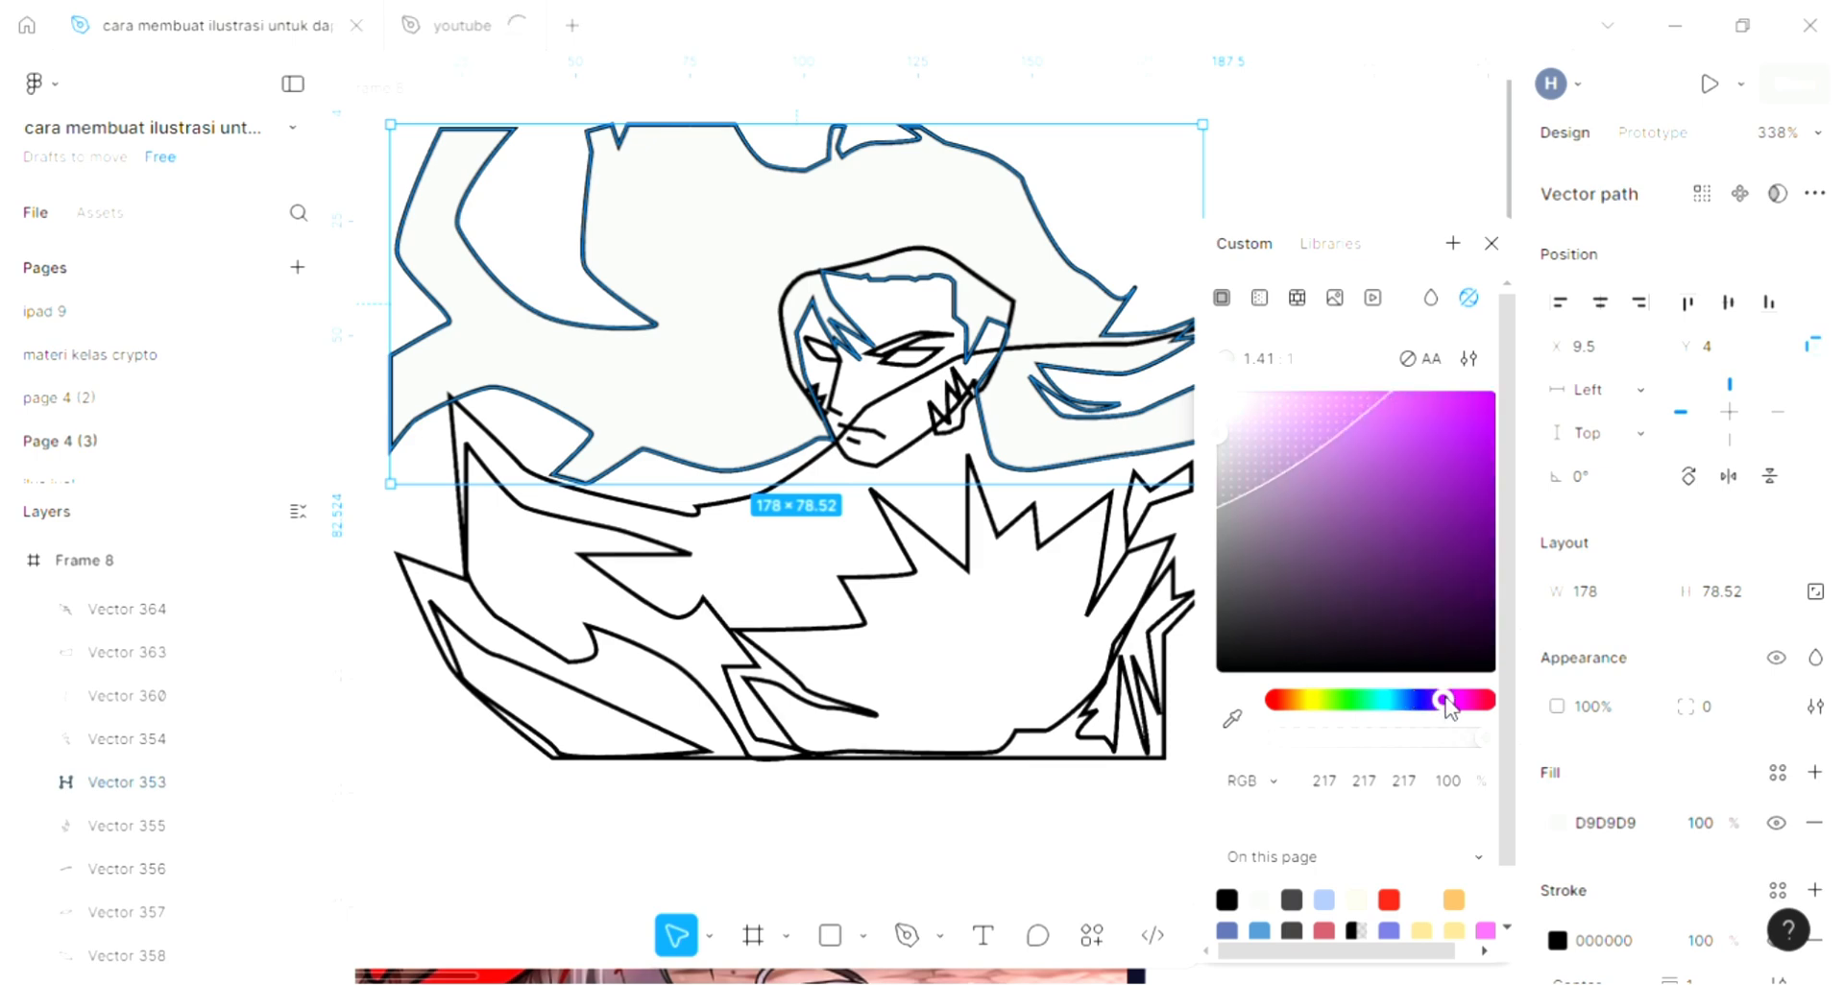
{"action": "left_click", "coordinate": [1341, 488]}
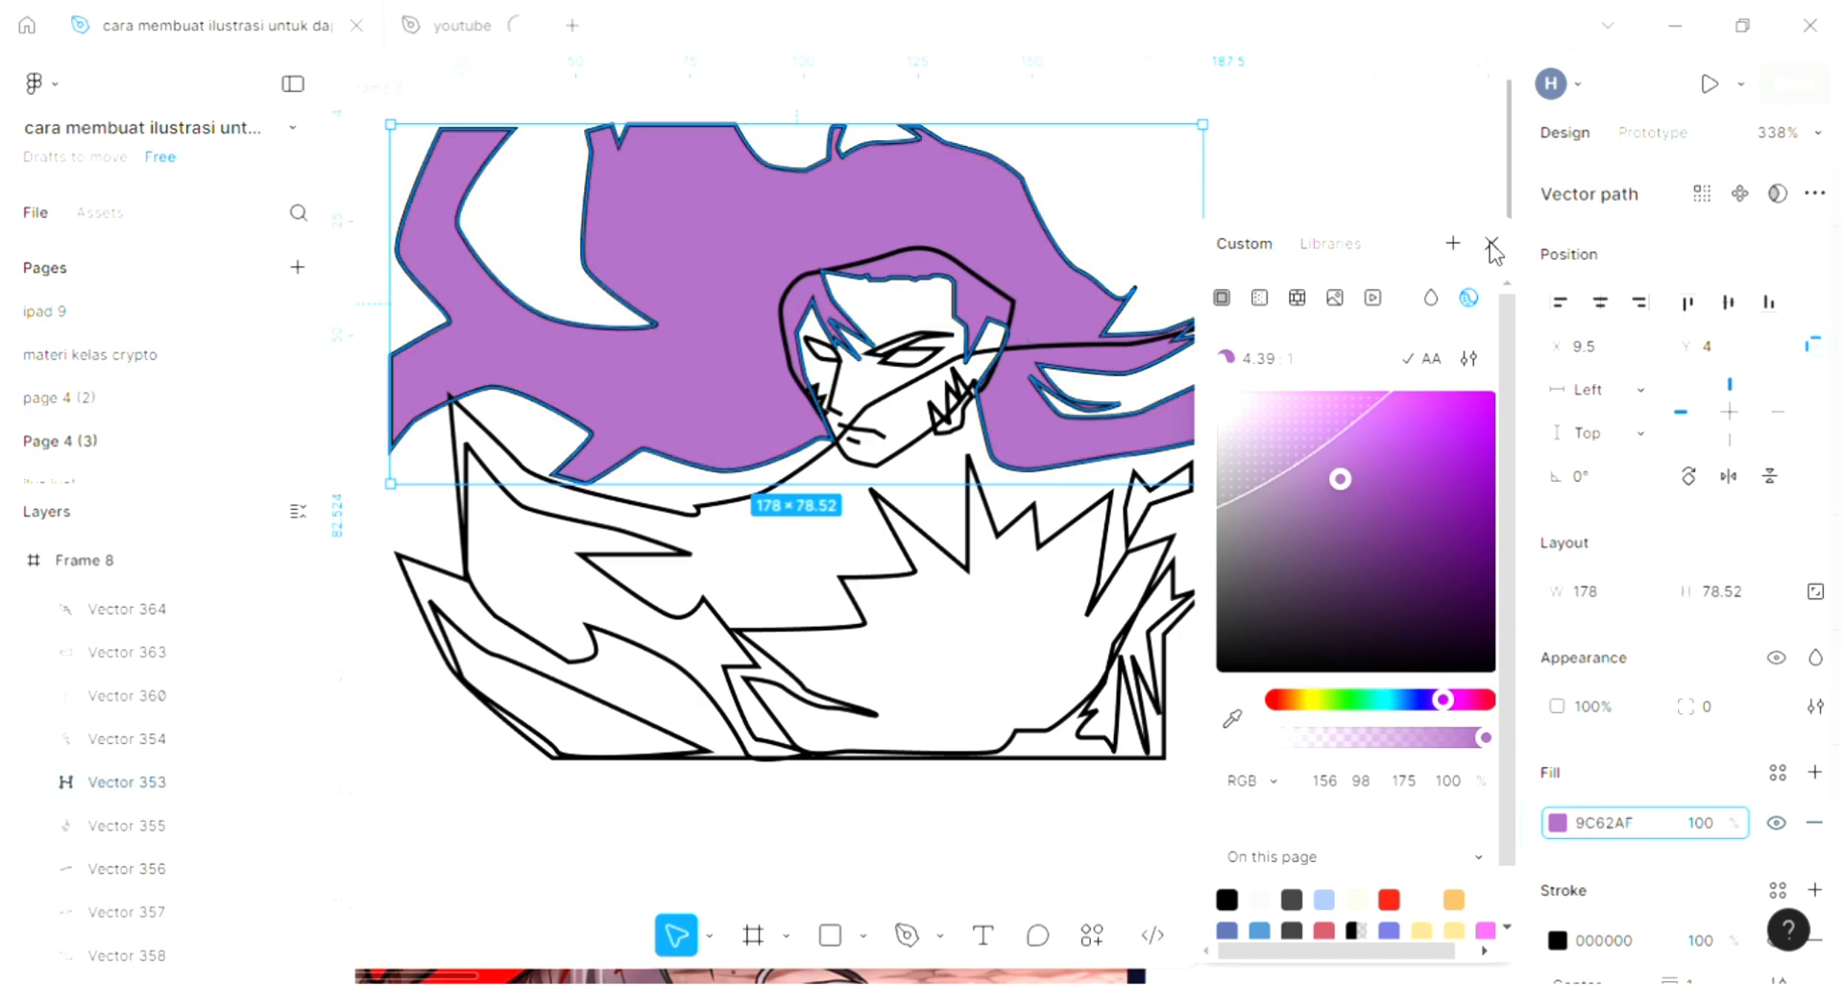
{"action": "left_click", "coordinate": [1046, 306]}
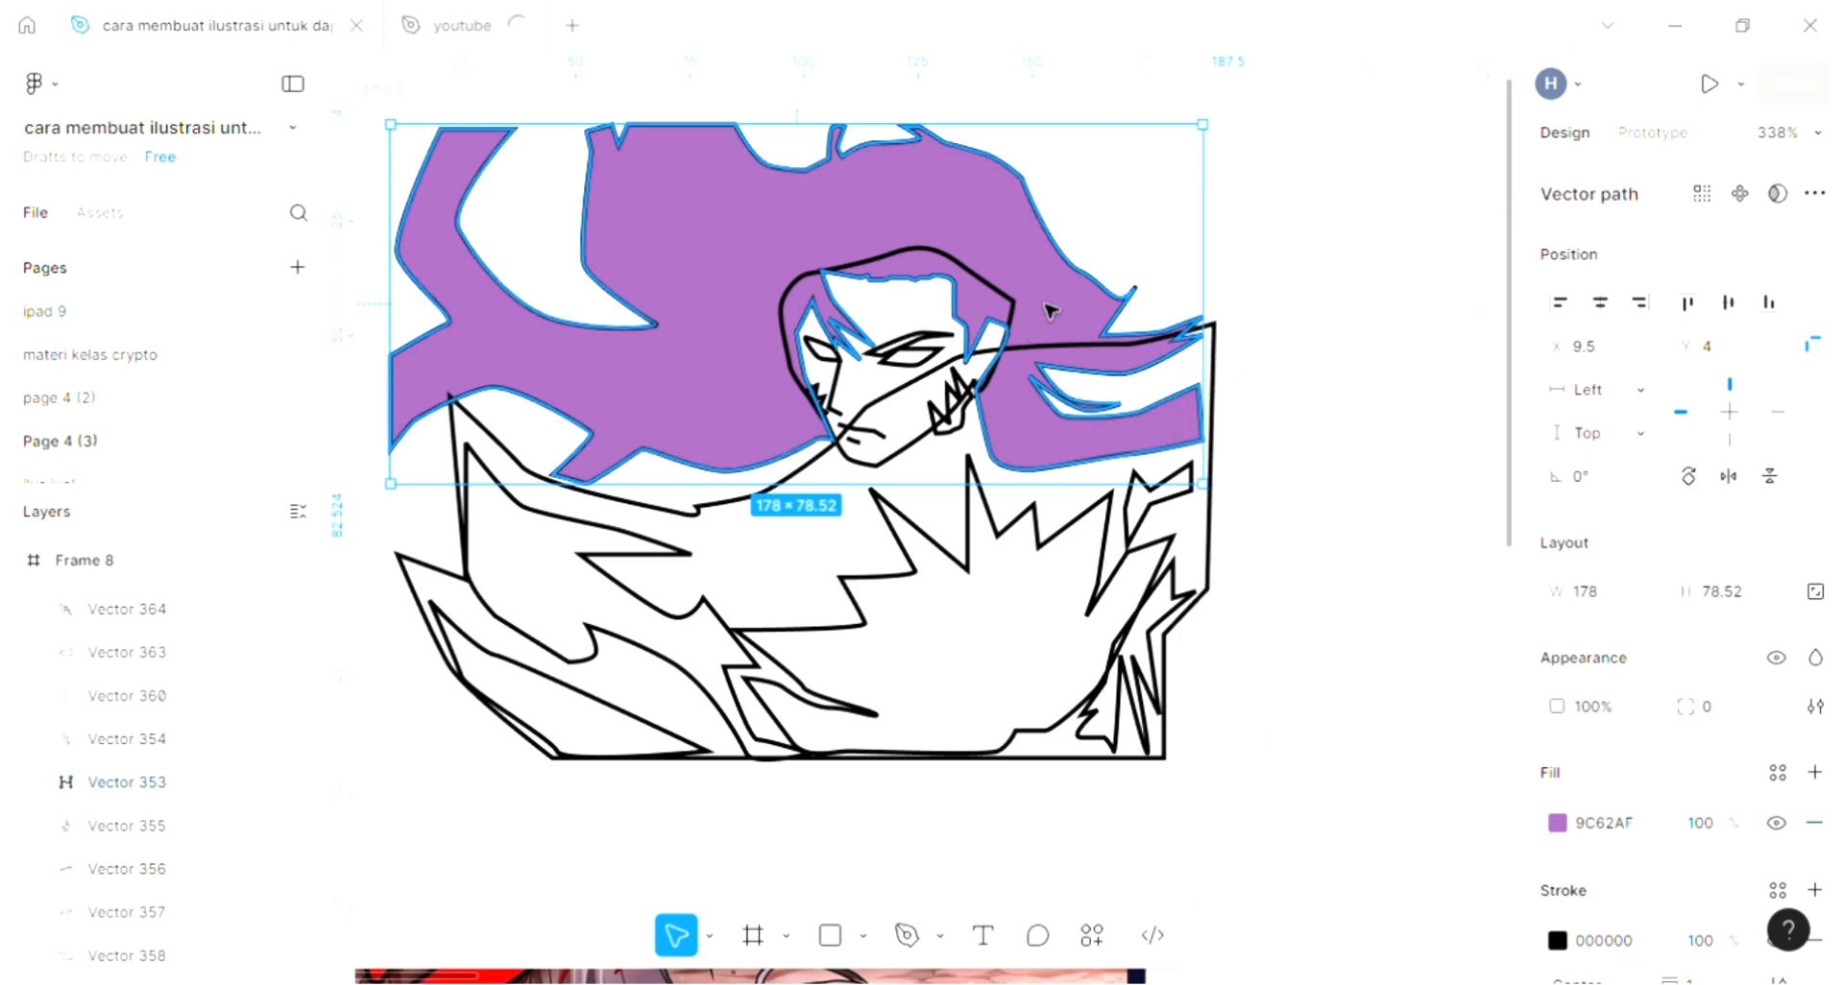
{"action": "key", "text": "ctrl+shift+bracketleft"}
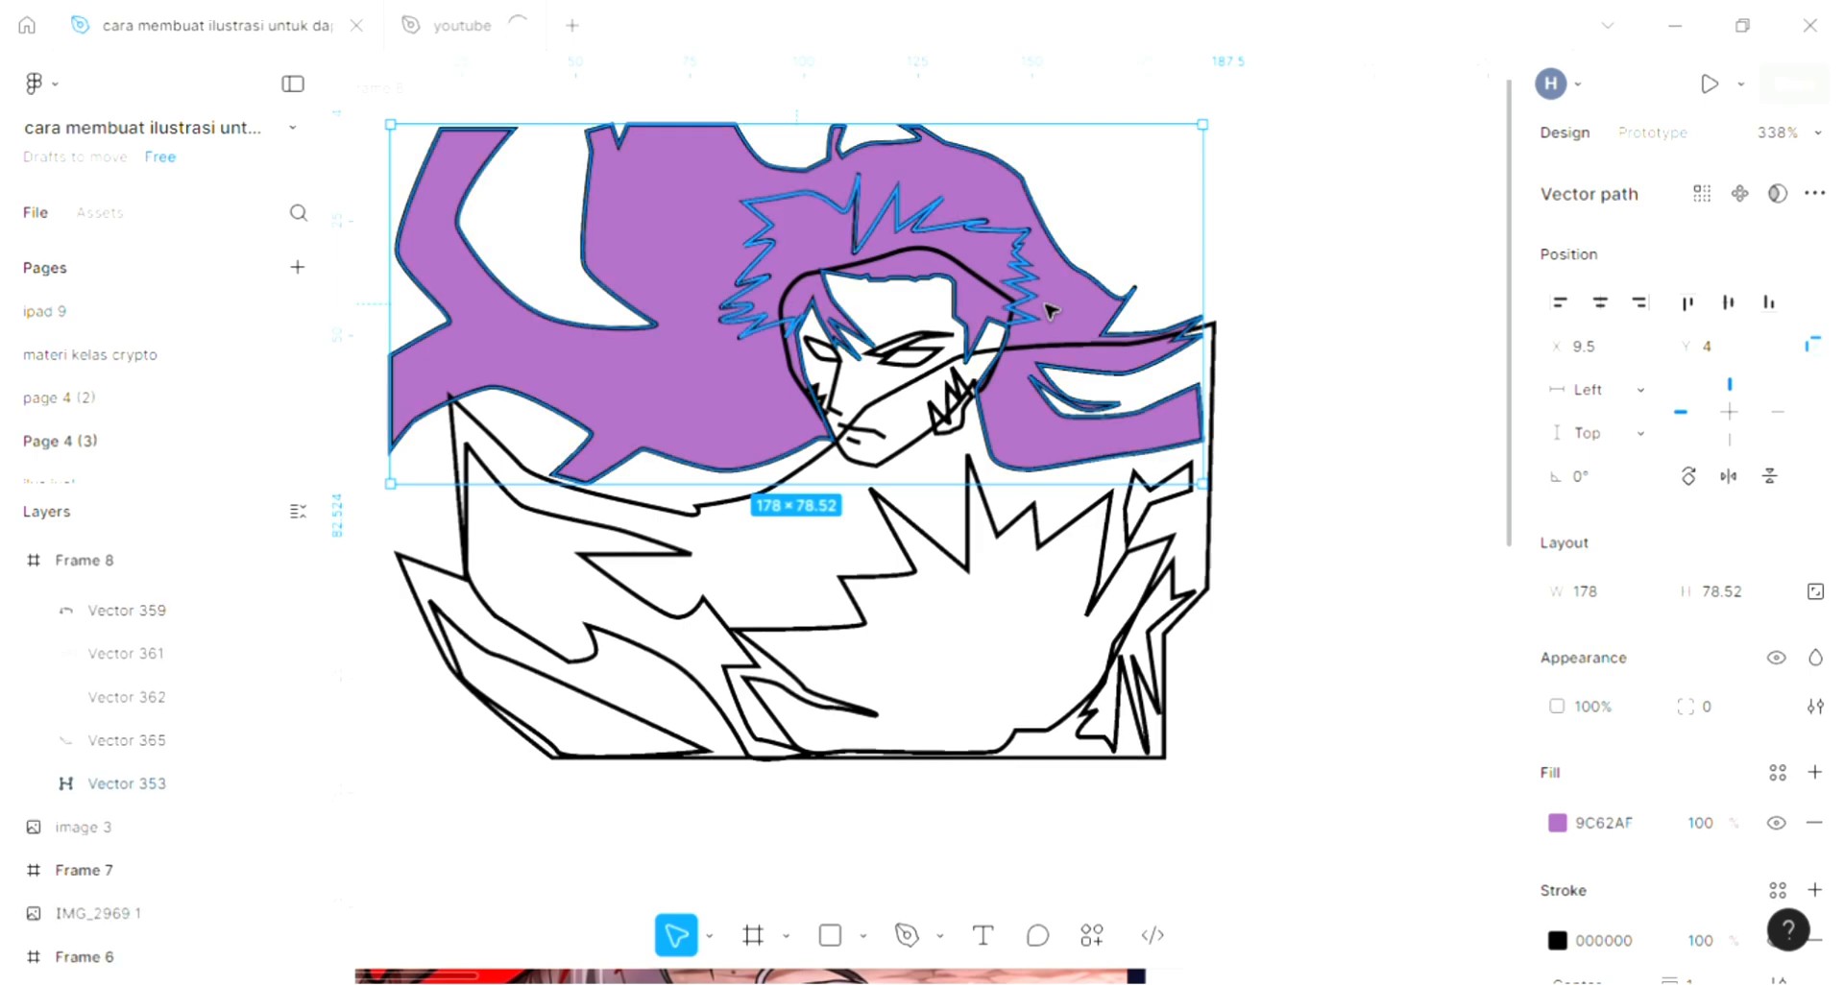
{"action": "left_click", "coordinate": [1296, 302]}
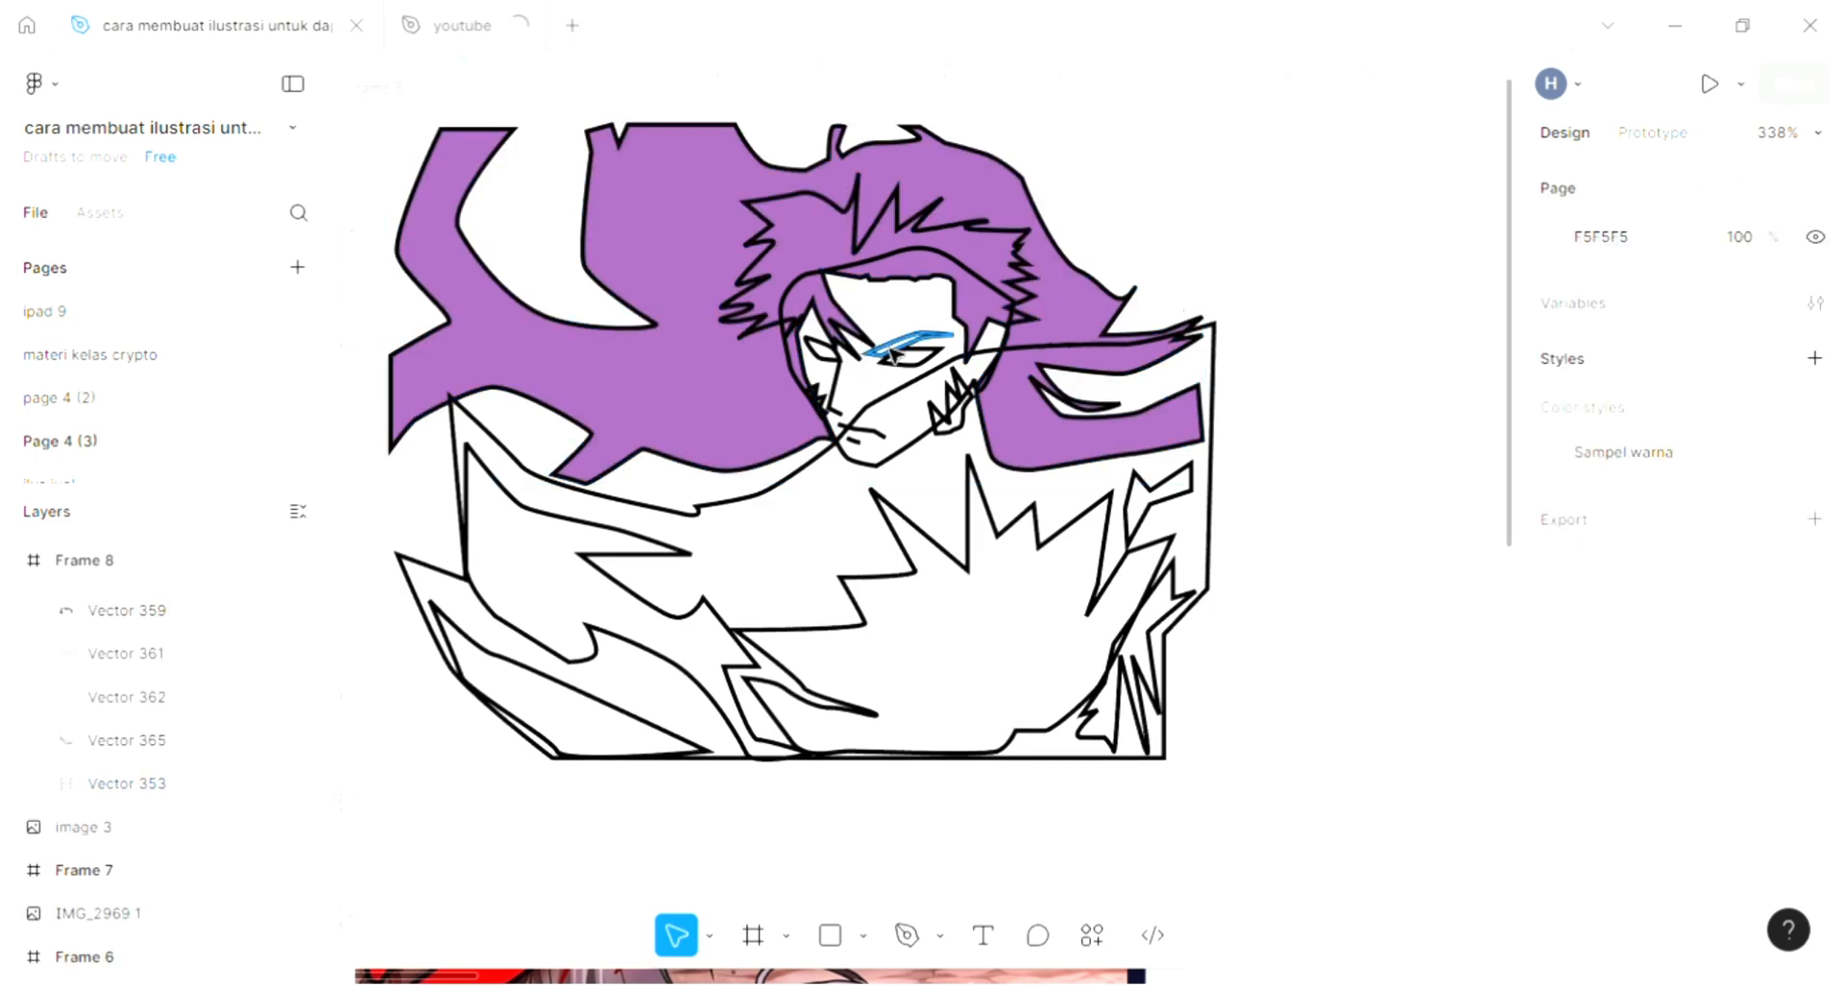
Step: Fill the eyebrow above the larger eye with the dark grey sampled from the second palette swatch
{"action": "scroll", "coordinate": [891, 351], "scroll_direction": "up", "scroll_amount": 5}
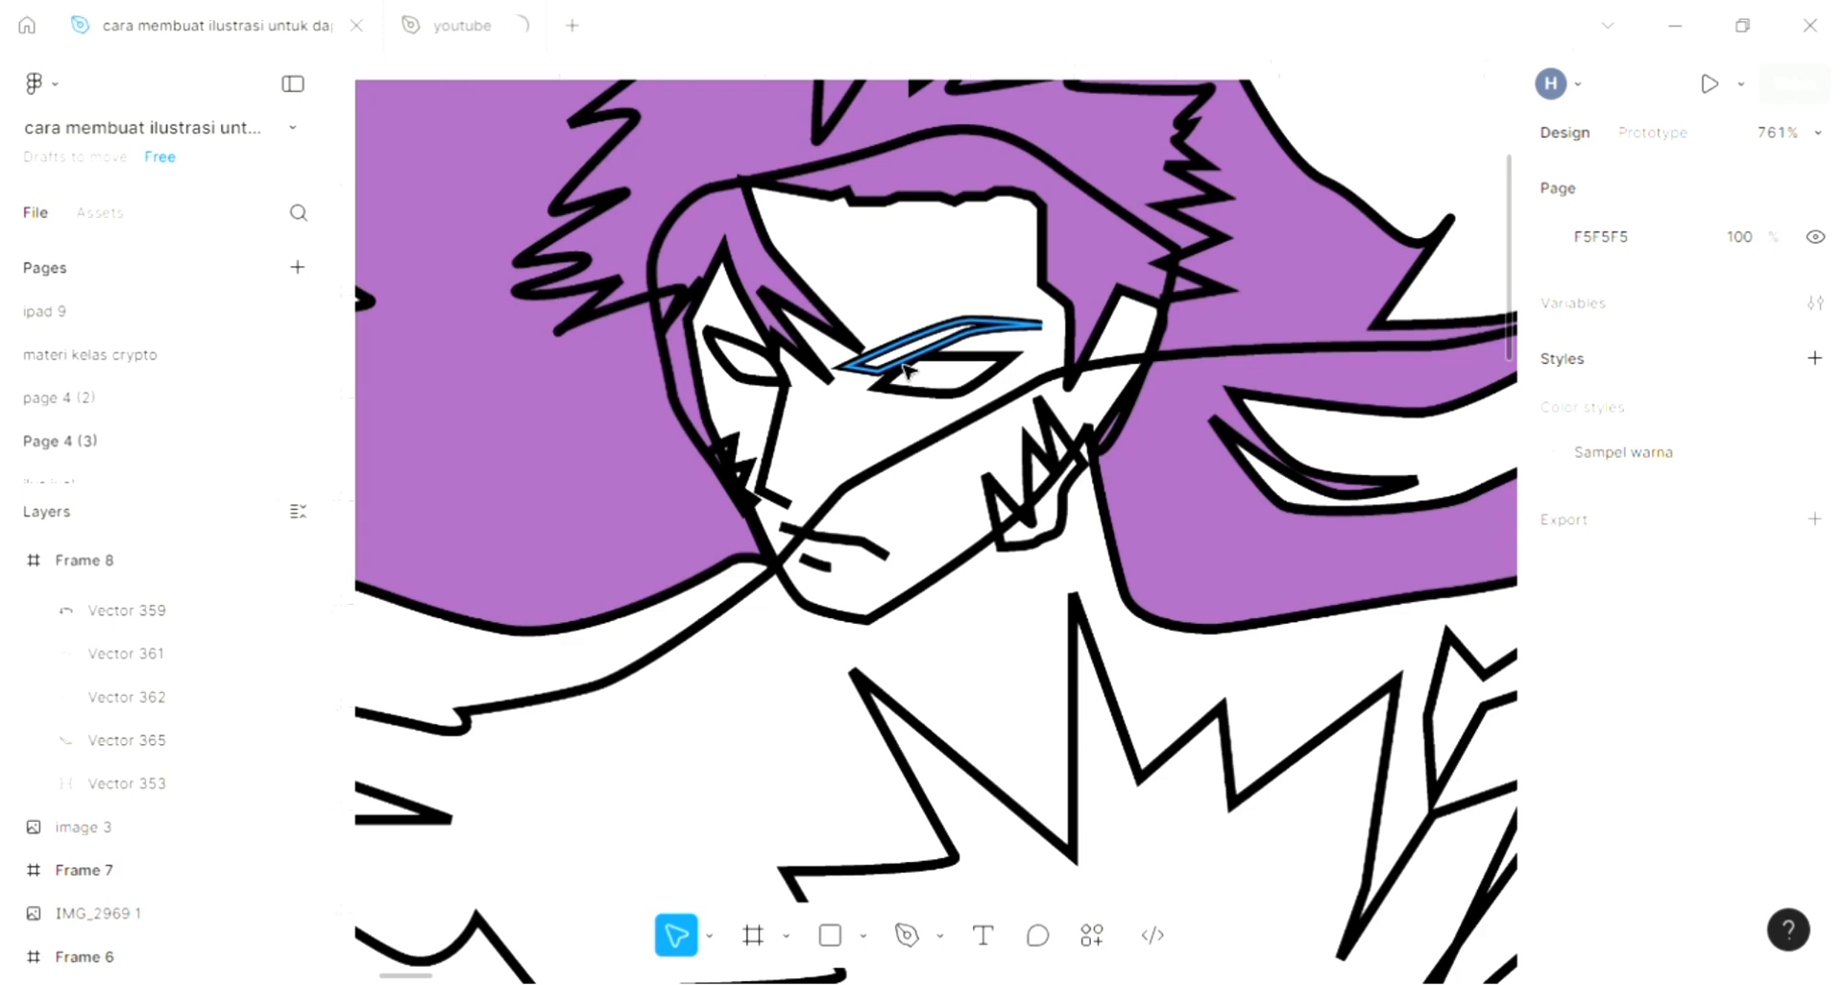
{"action": "left_click", "coordinate": [906, 370]}
{"action": "scroll", "coordinate": [907, 370], "scroll_direction": "down", "scroll_amount": 4}
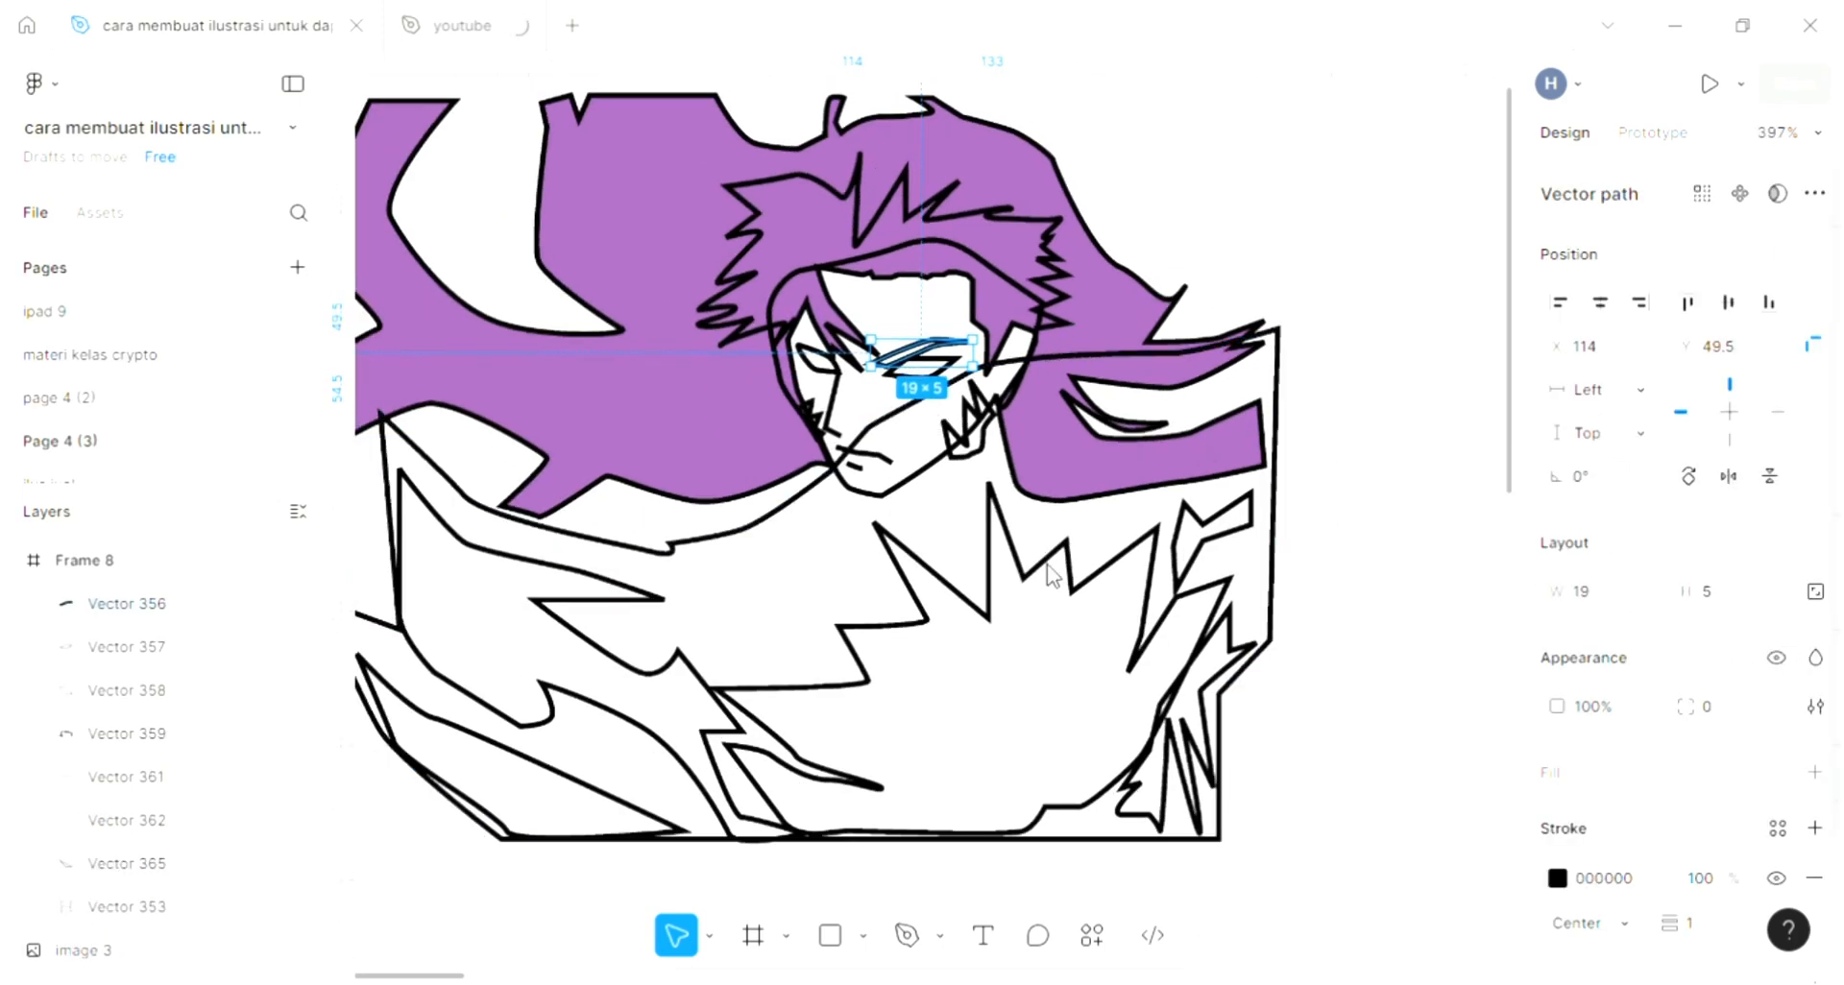
{"action": "scroll", "coordinate": [1054, 573], "scroll_direction": "left", "scroll_amount": 2}
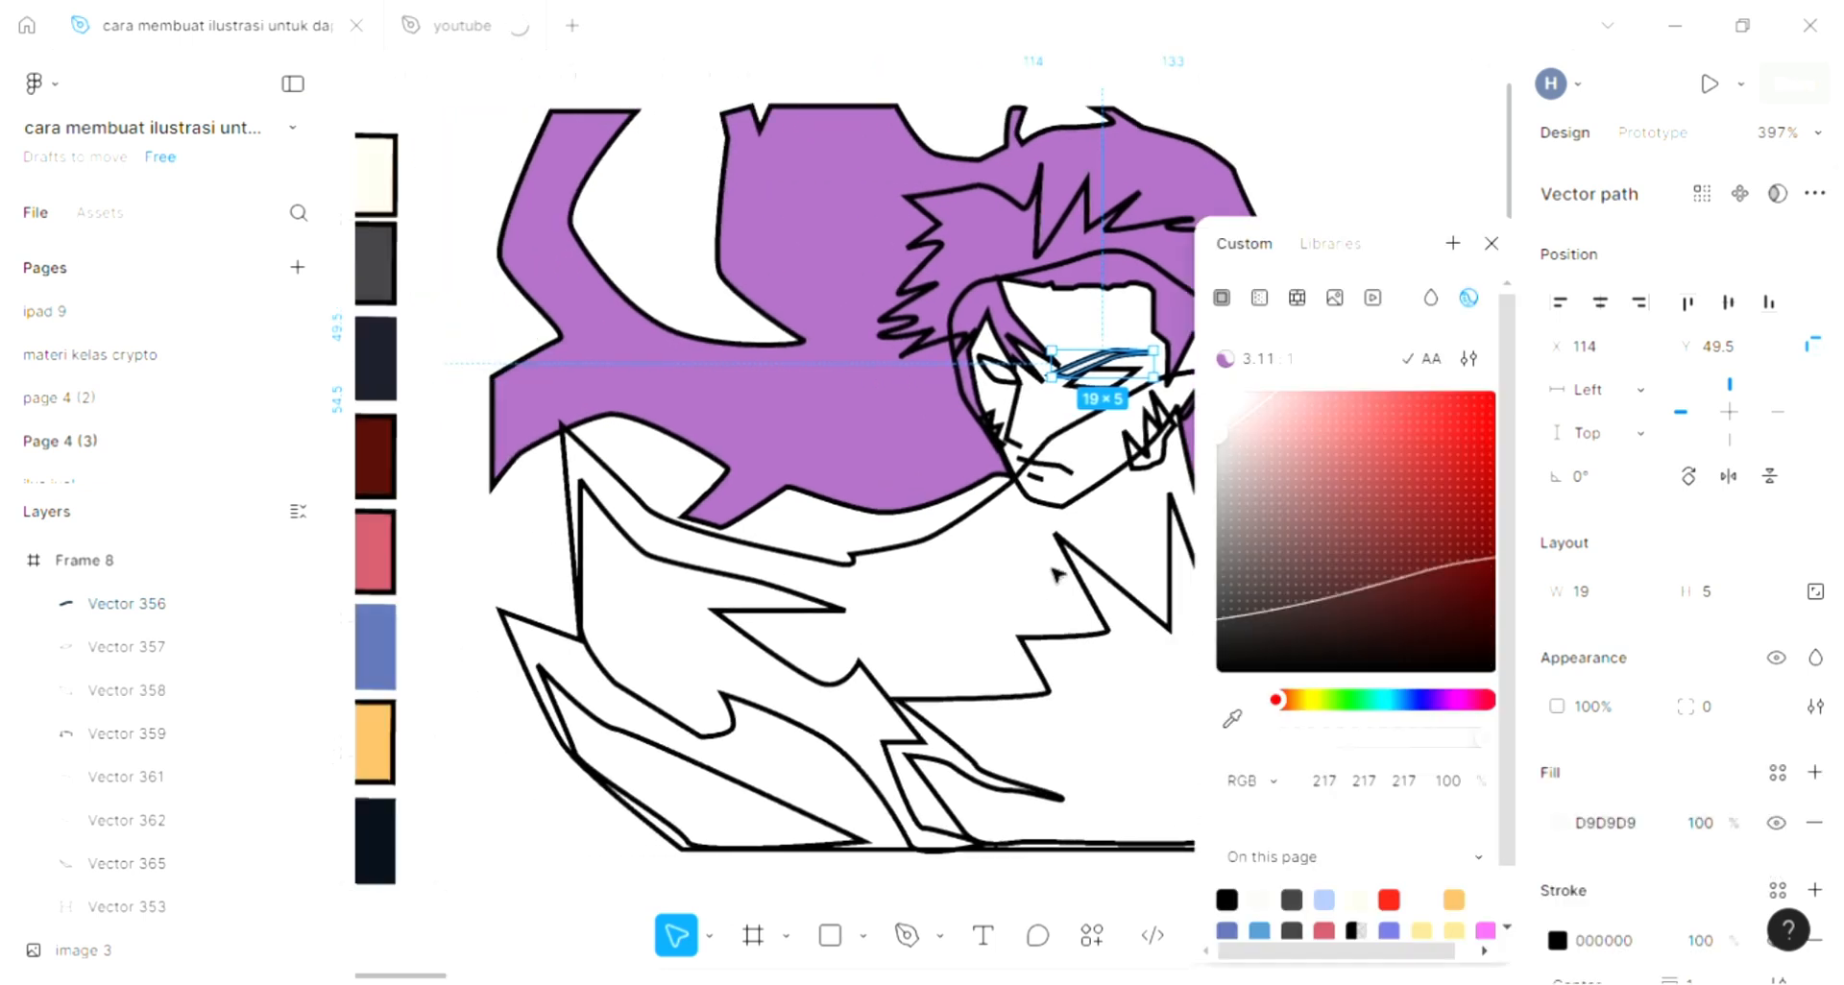
{"action": "scroll", "coordinate": [1122, 609], "scroll_direction": "left", "scroll_amount": 1}
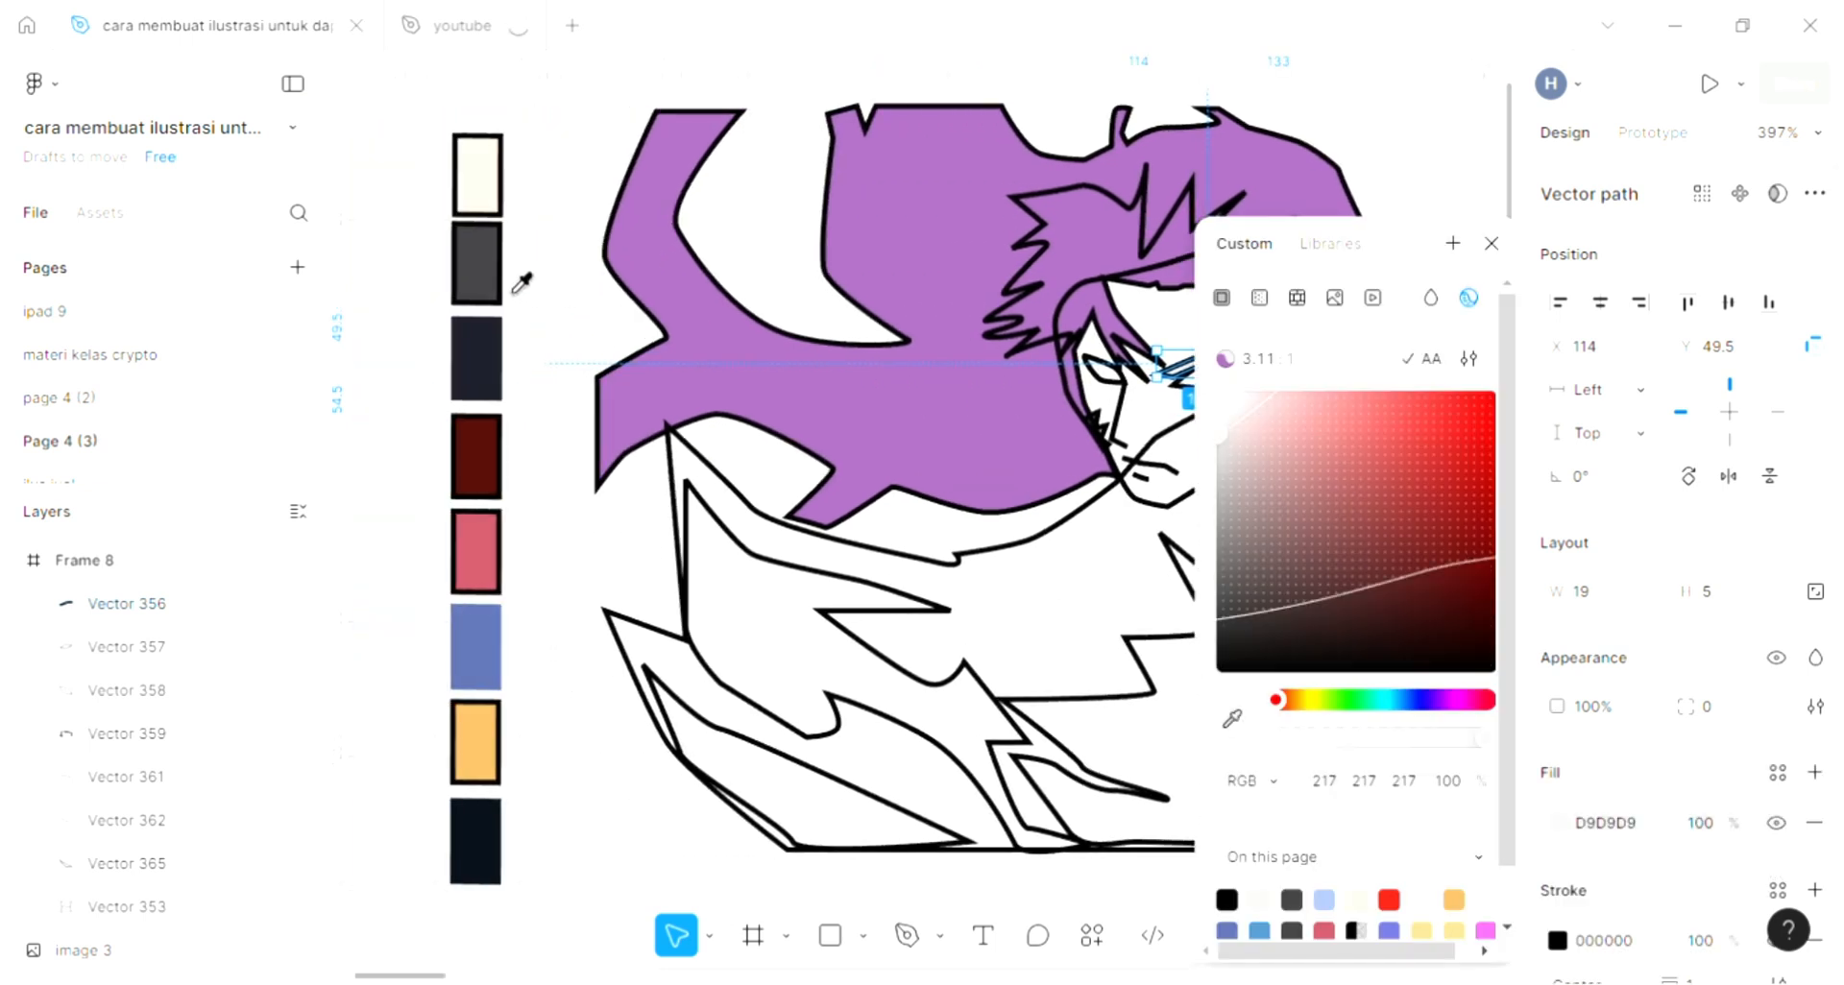
{"action": "key", "text": "i"}
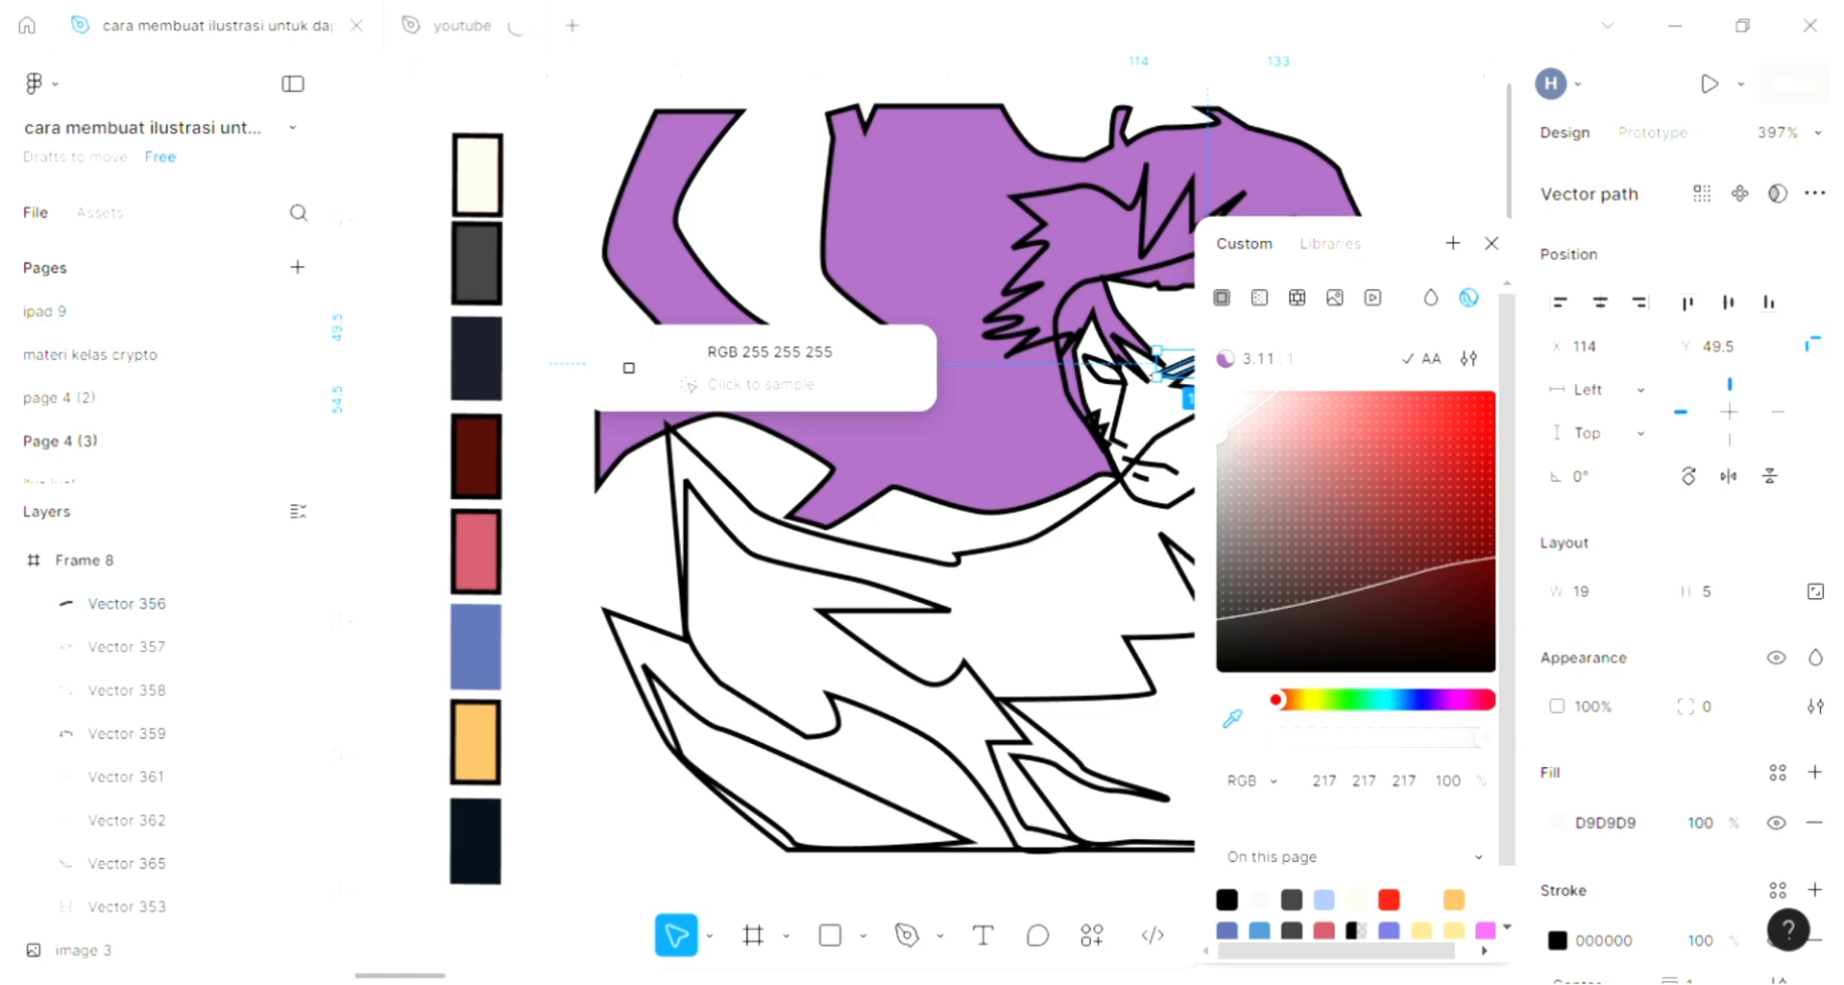
{"action": "left_click", "coordinate": [476, 262]}
Step: Fill the face outline with the pale skin colour FFE2D3 and send it behind the hair and facial features
{"action": "scroll", "coordinate": [654, 414], "scroll_direction": "right", "scroll_amount": 4}
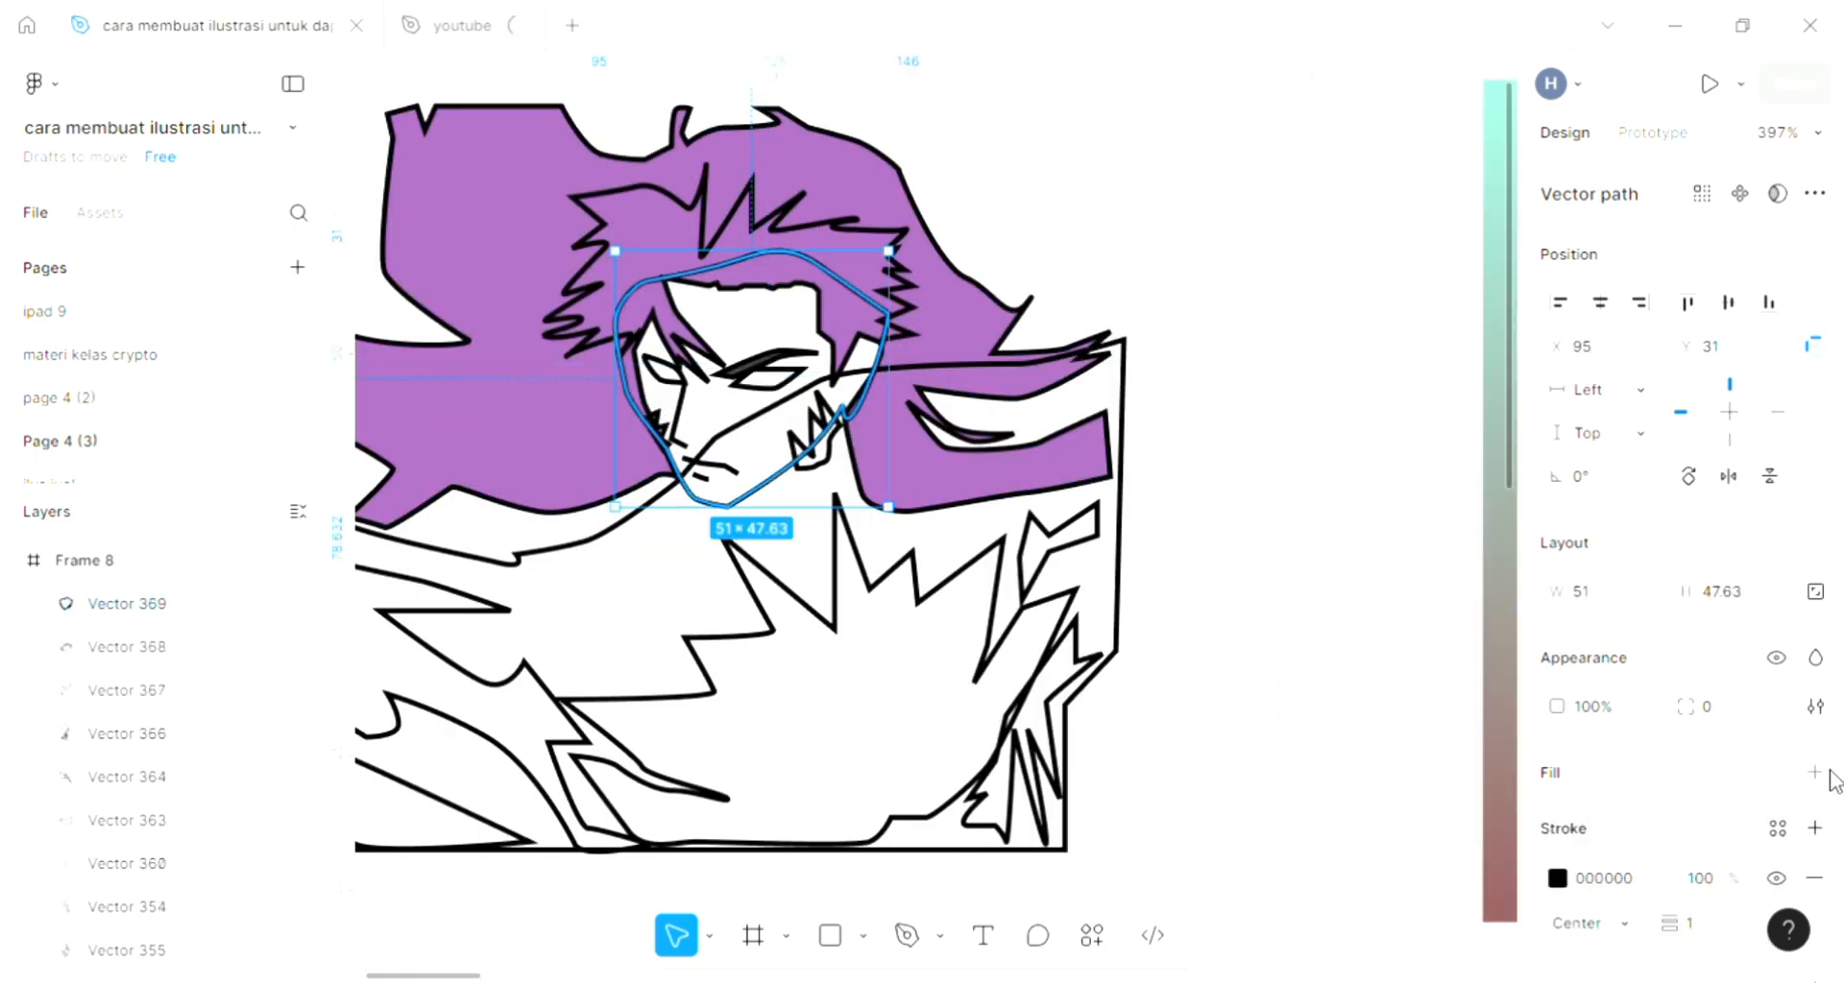
{"action": "left_click", "coordinate": [1814, 773]}
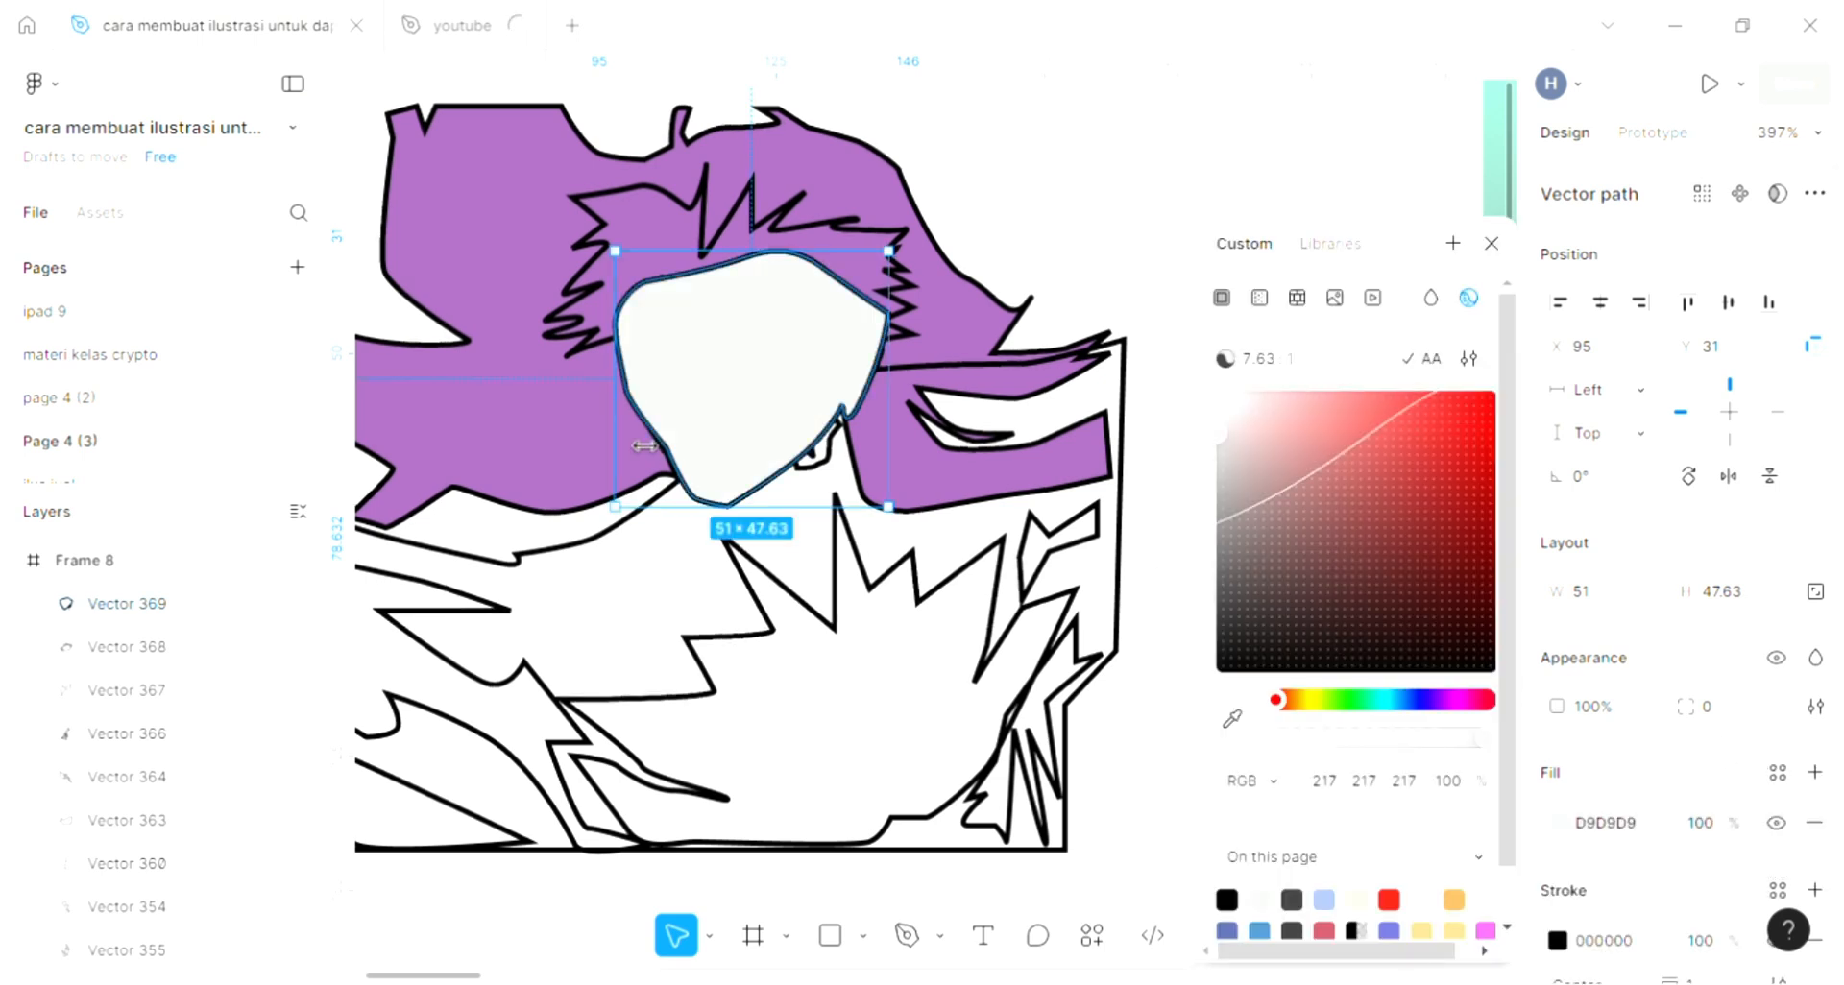
{"action": "scroll", "coordinate": [634, 422], "scroll_direction": "left", "scroll_amount": 4}
{"action": "left_click", "coordinate": [1229, 718]}
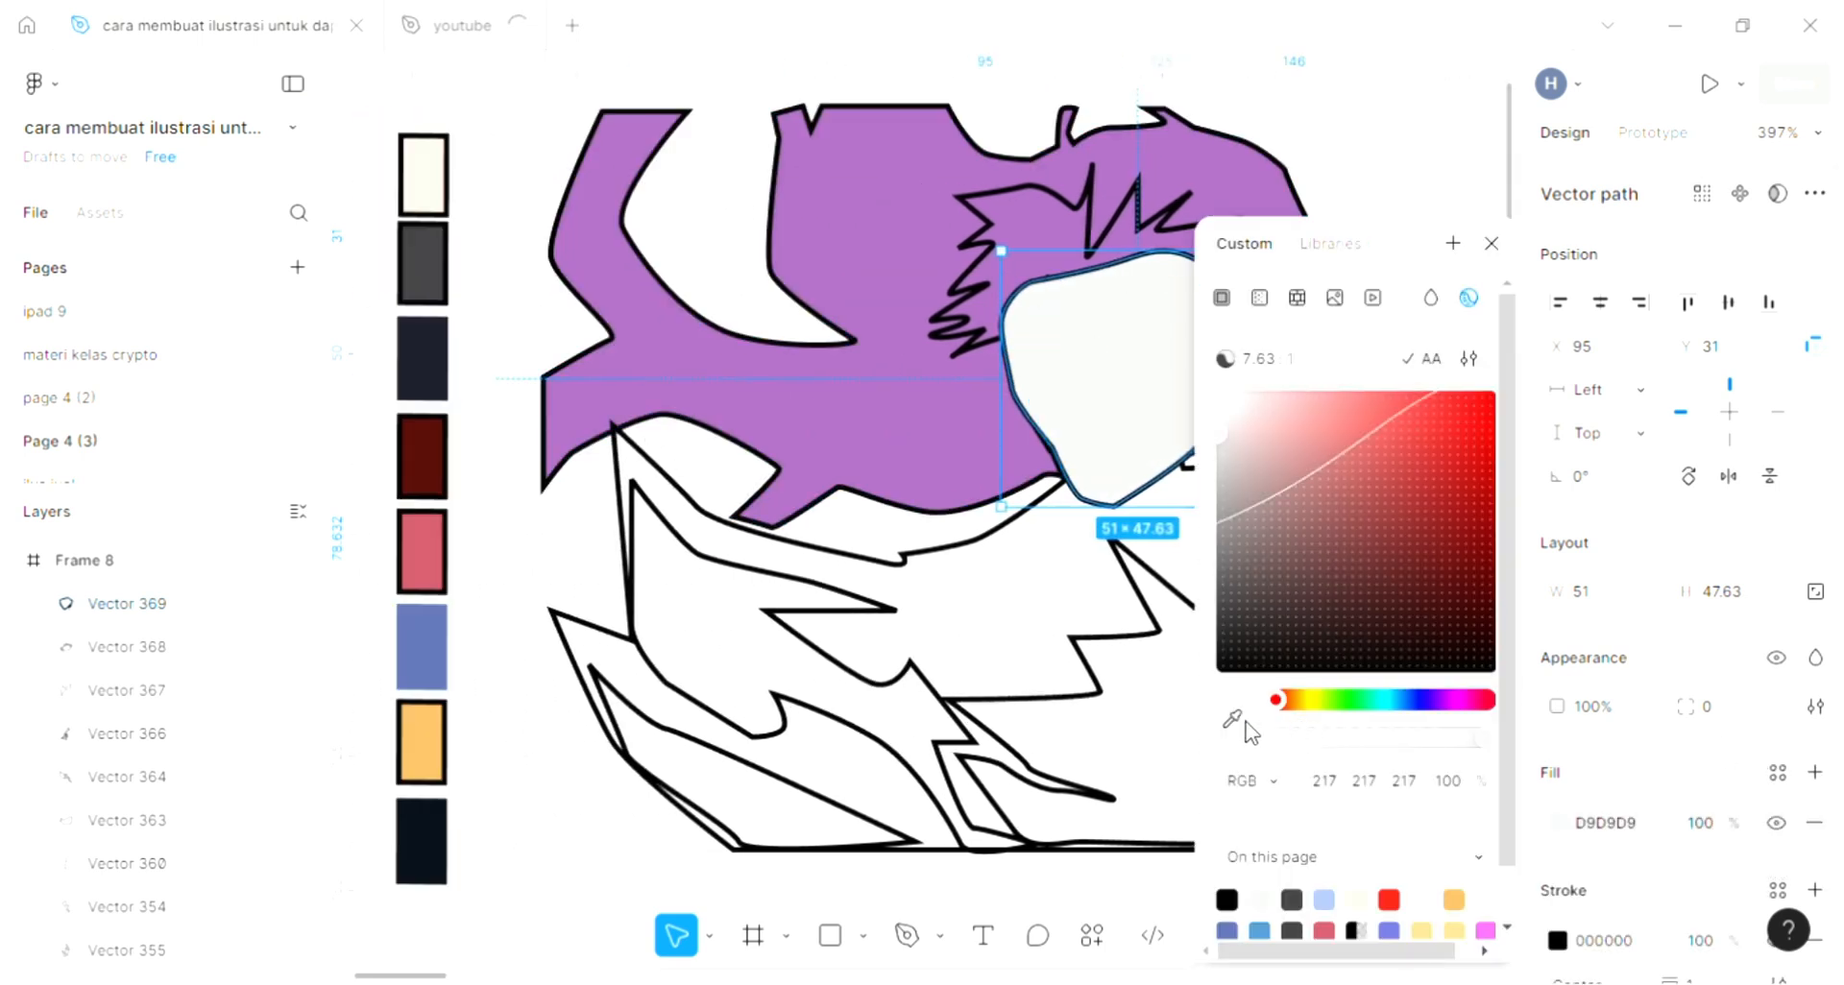
{"action": "left_click", "coordinate": [482, 235]}
{"action": "scroll", "coordinate": [482, 235], "scroll_direction": "right", "scroll_amount": 3}
{"action": "key", "text": "Escape"}
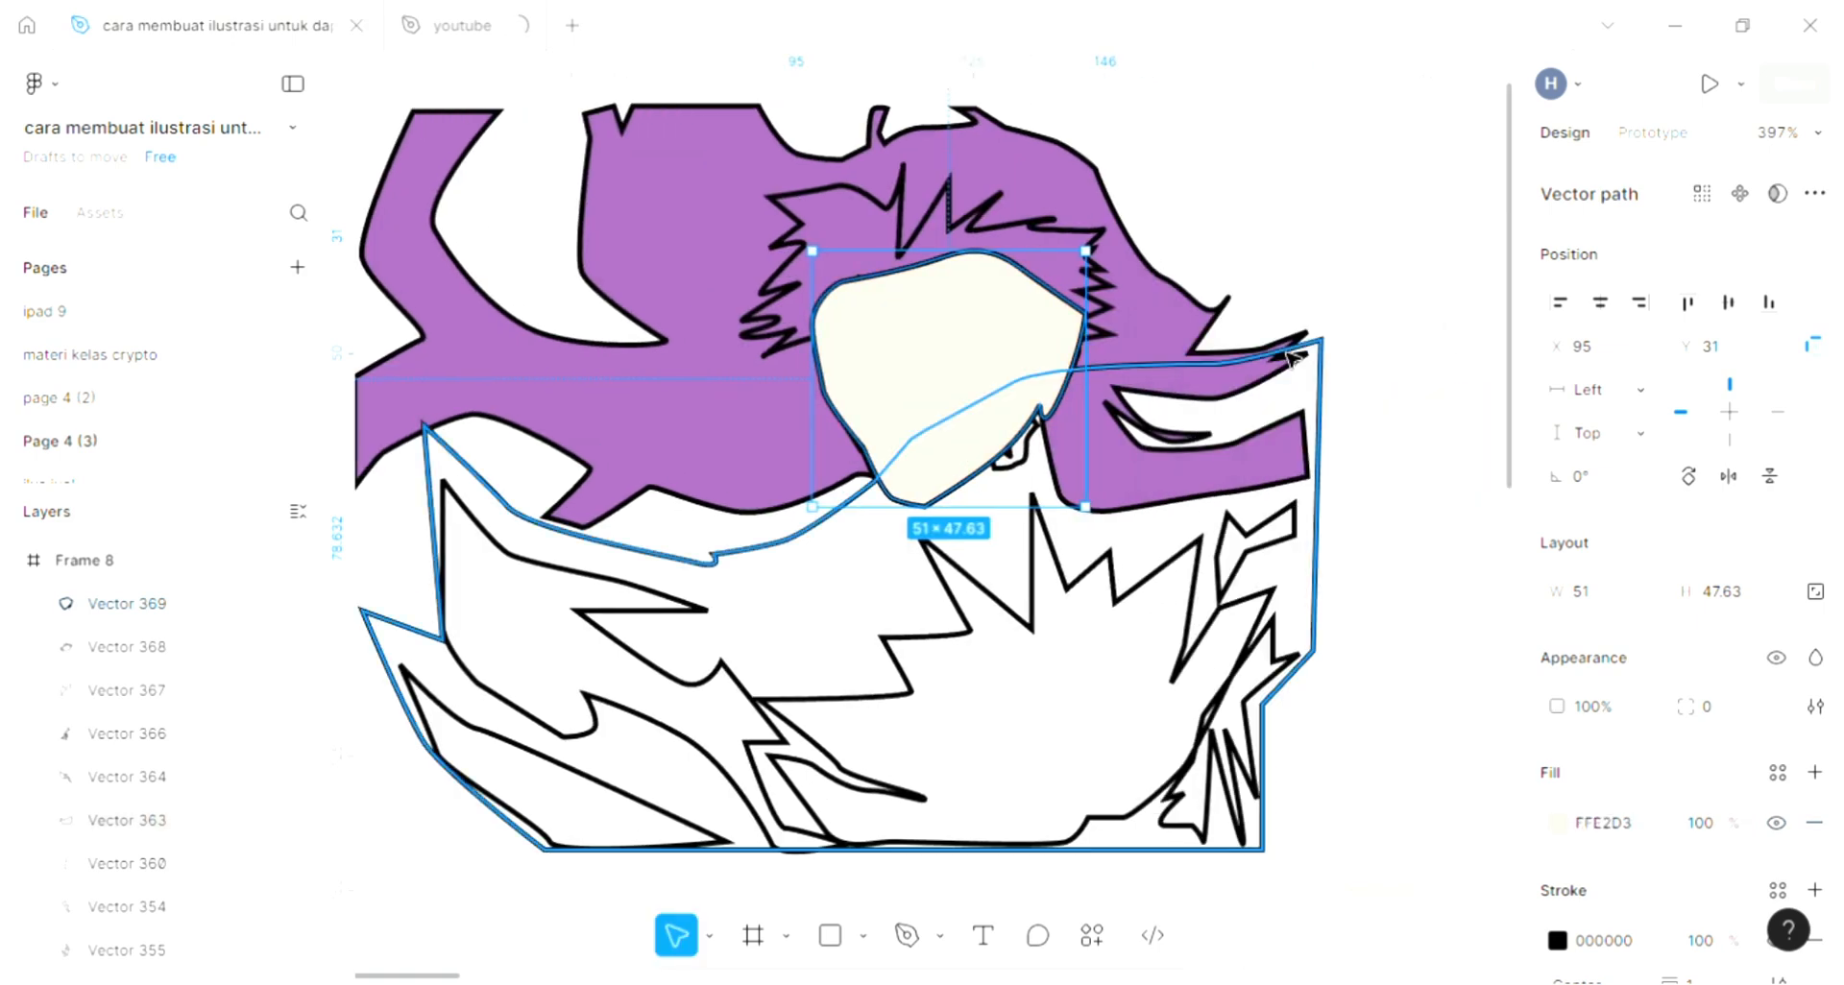
{"action": "key", "text": "ctrl+shift+bracketleft"}
{"action": "key", "text": "Escape"}
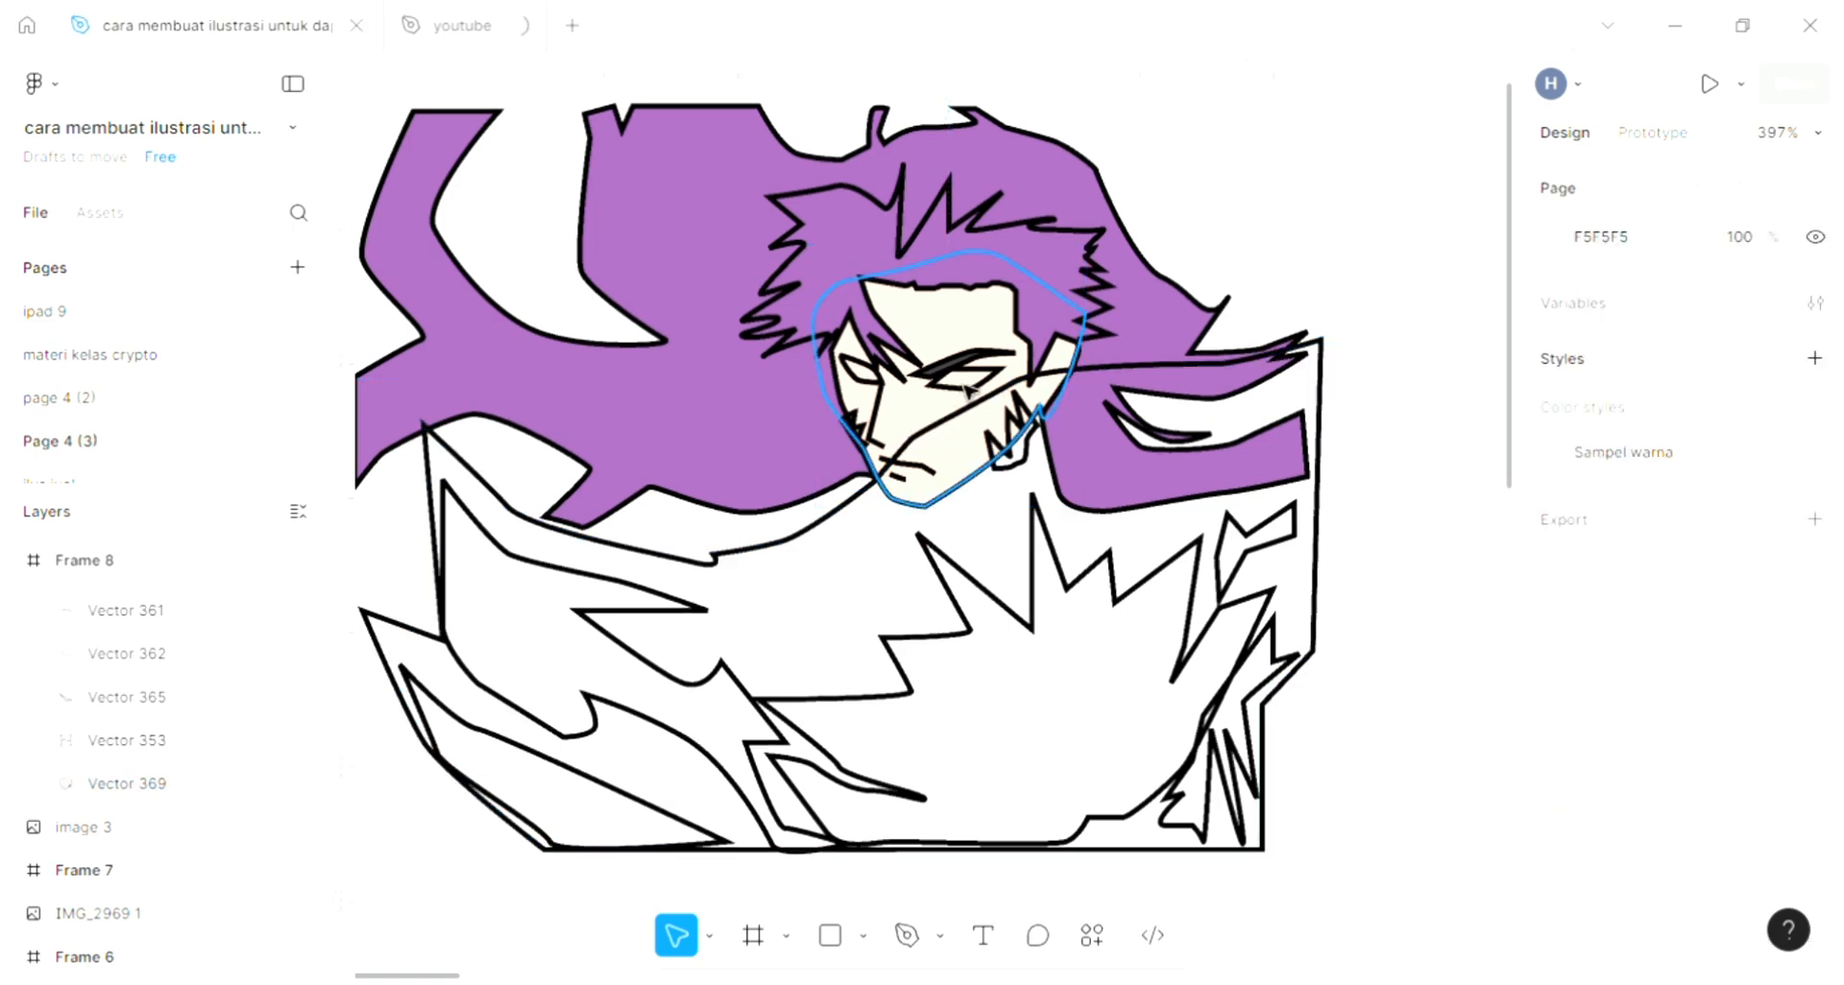
Step: Add a light grey D9D9D9 fill to the jagged sideburn shapes on both sides of the face
{"action": "scroll", "coordinate": [1032, 453], "scroll_direction": "up", "scroll_amount": 5}
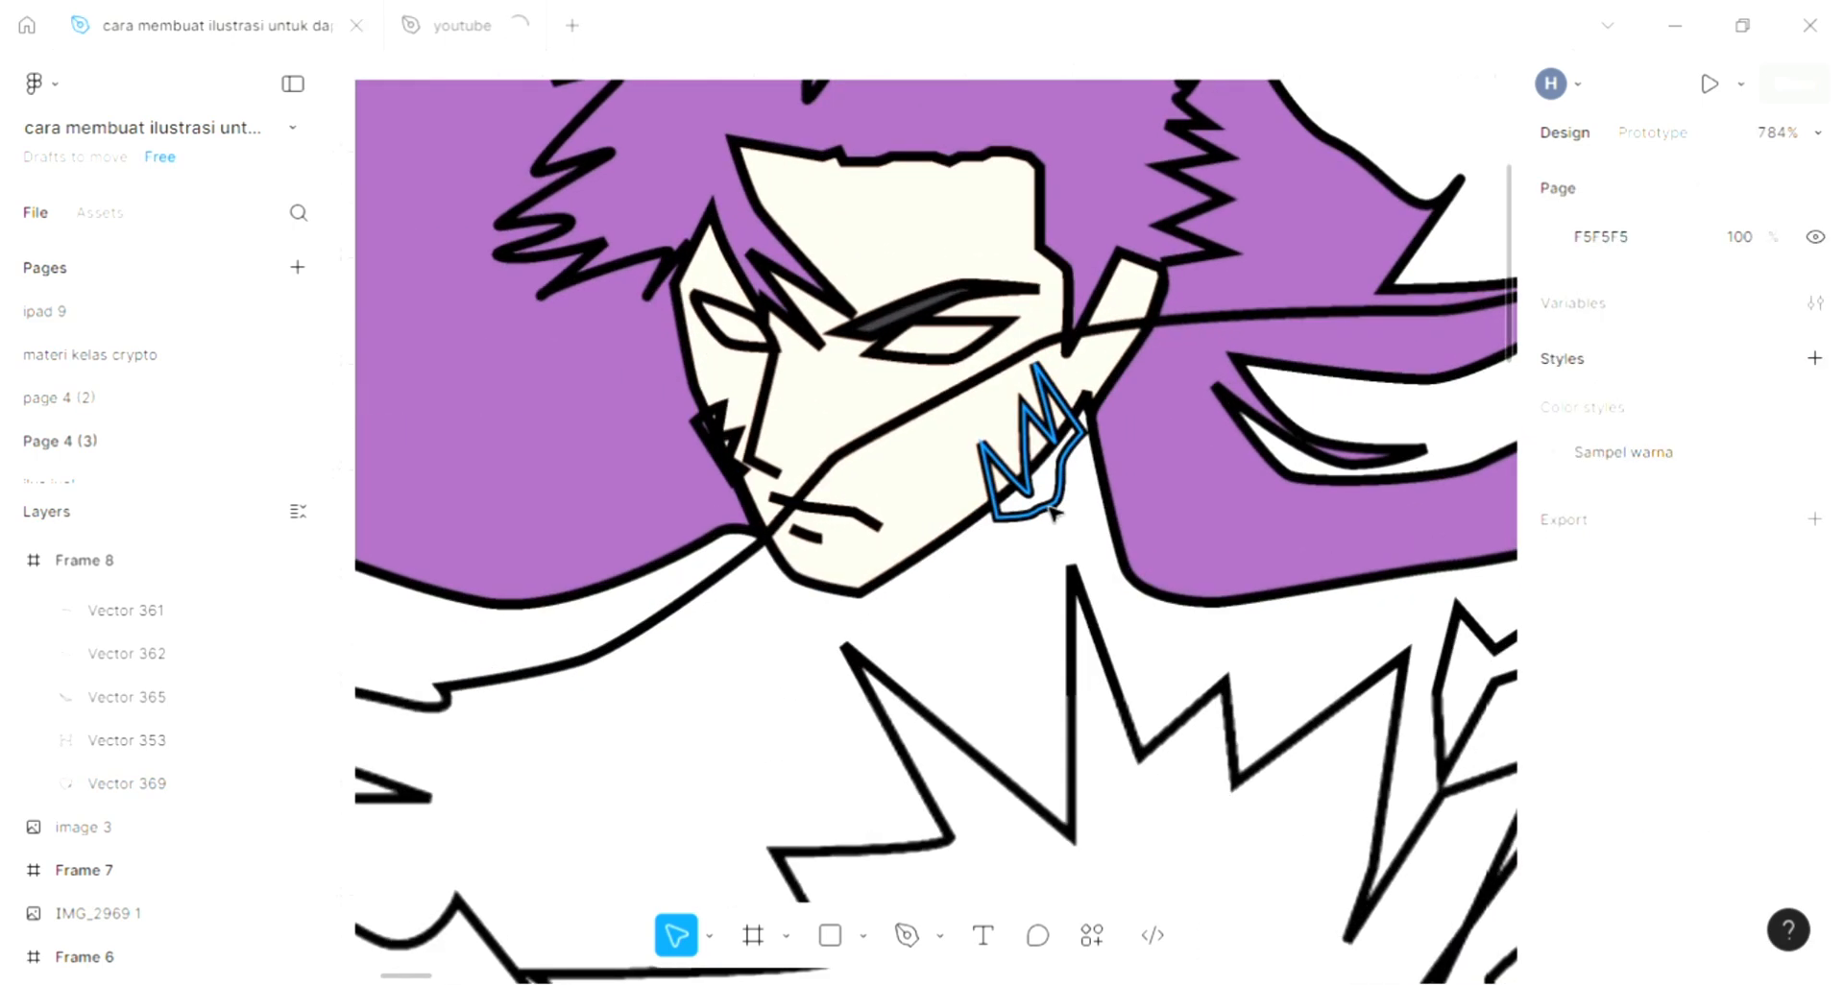
{"action": "left_click", "coordinate": [1058, 521]}
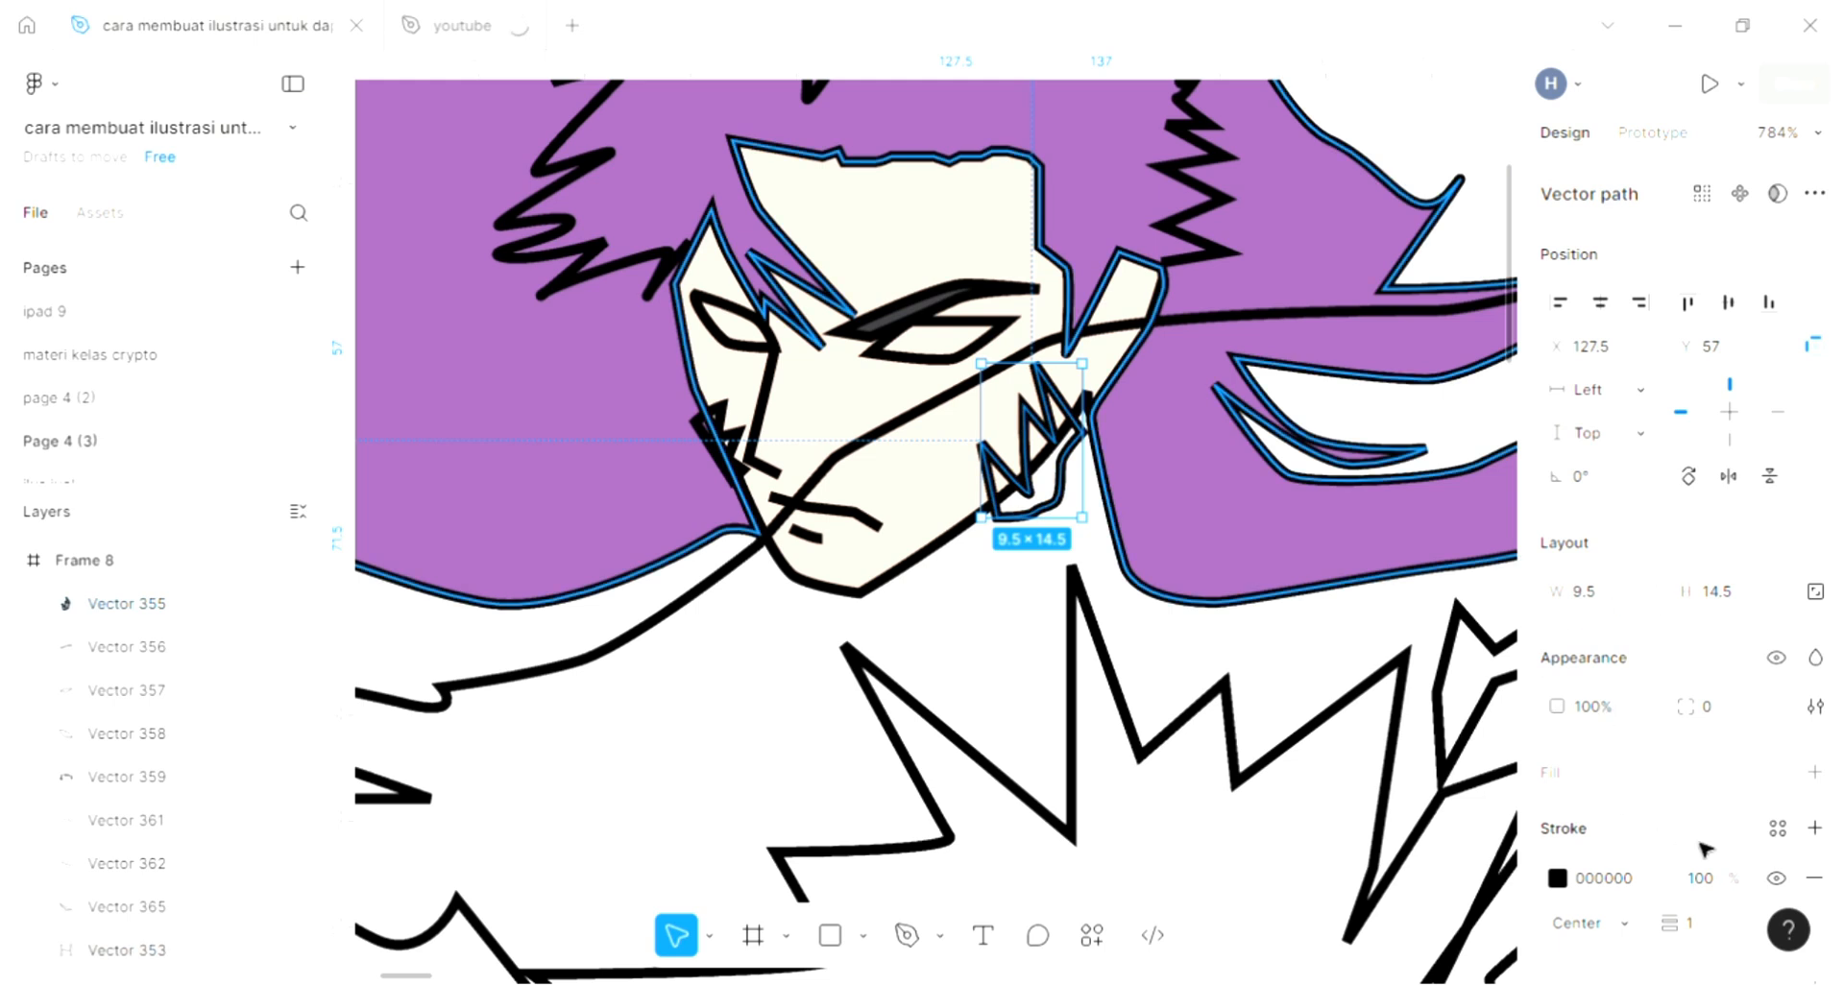
{"action": "left_click", "coordinate": [1815, 773]}
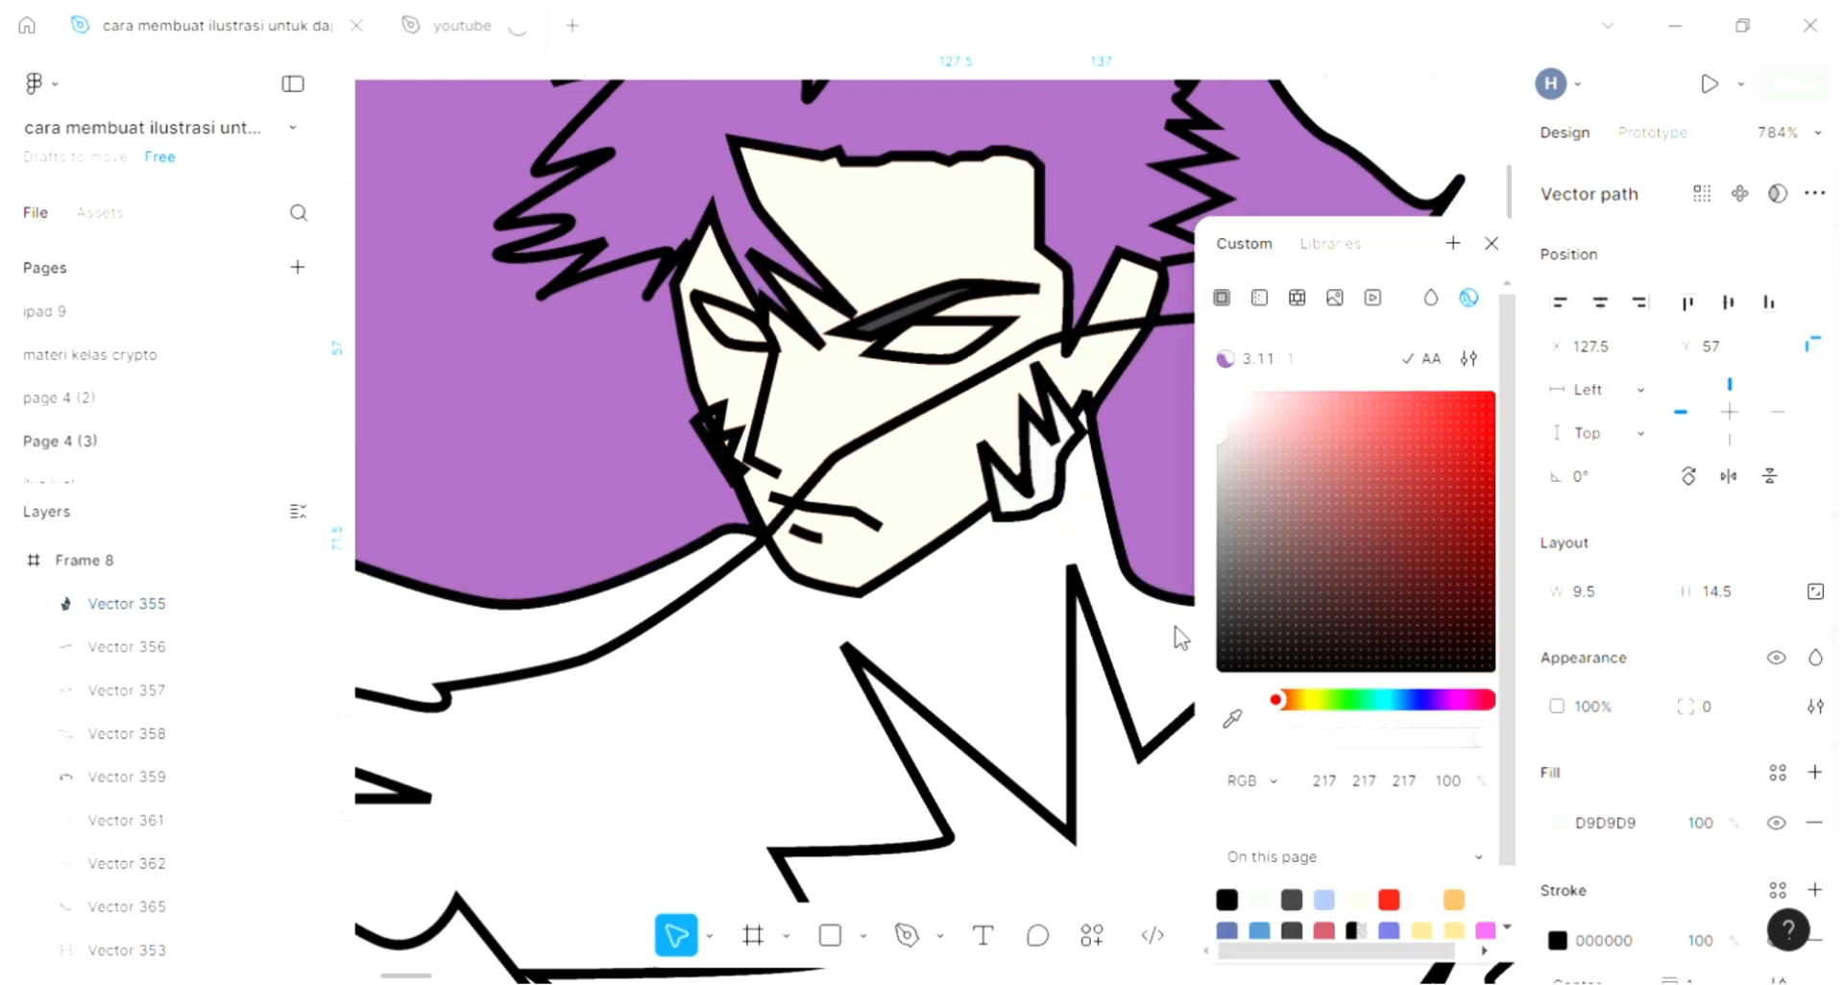
{"action": "left_click", "coordinate": [1232, 716]}
{"action": "left_click", "coordinate": [1232, 720]}
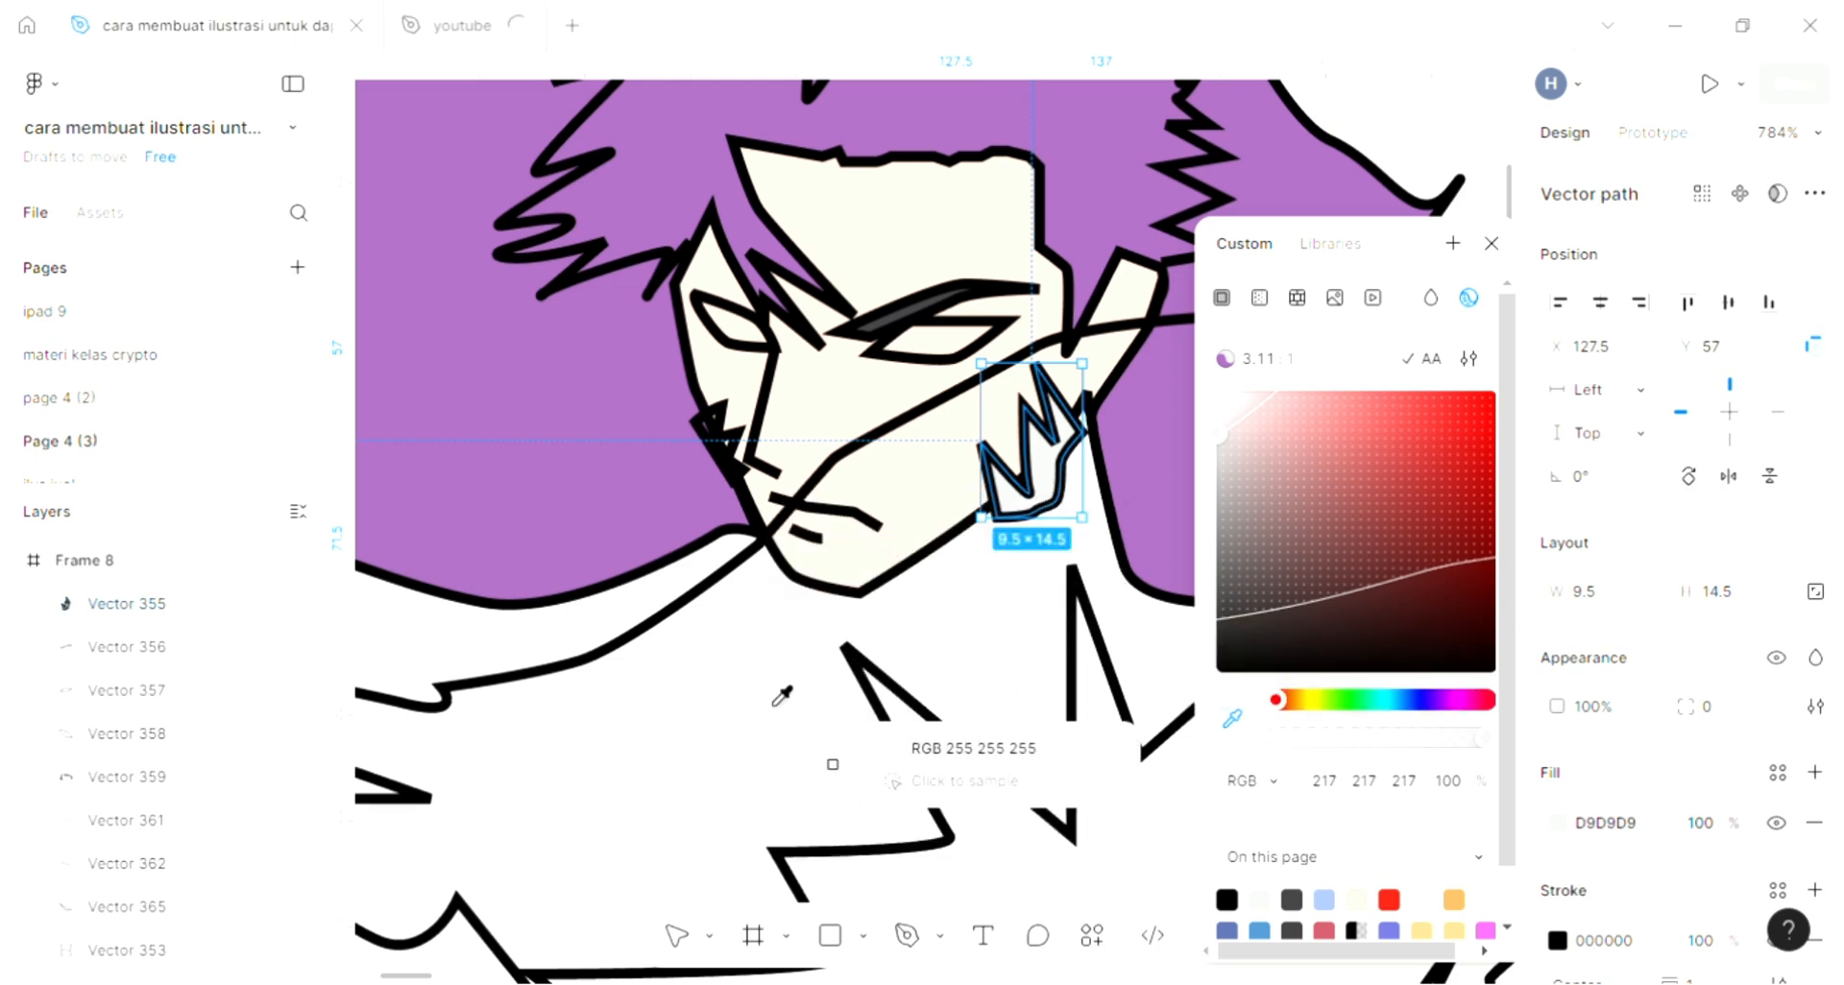
{"action": "key", "text": "Escape"}
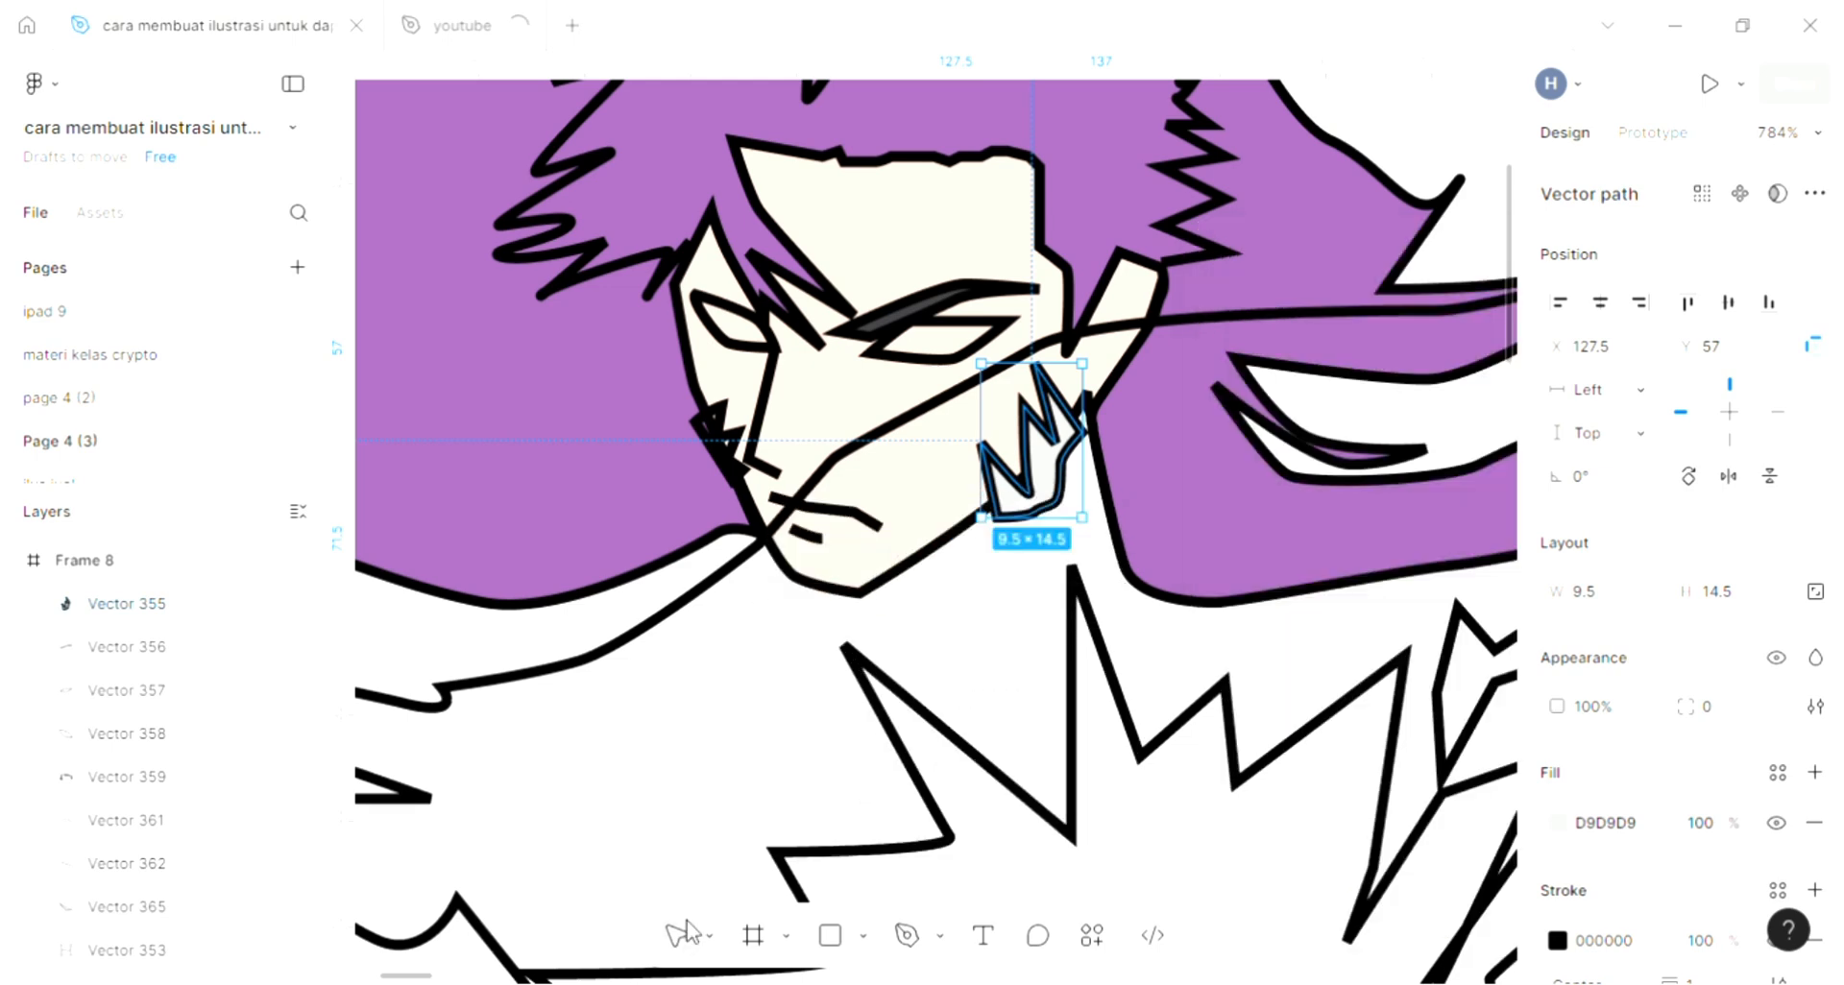
{"action": "left_click", "coordinate": [677, 936]}
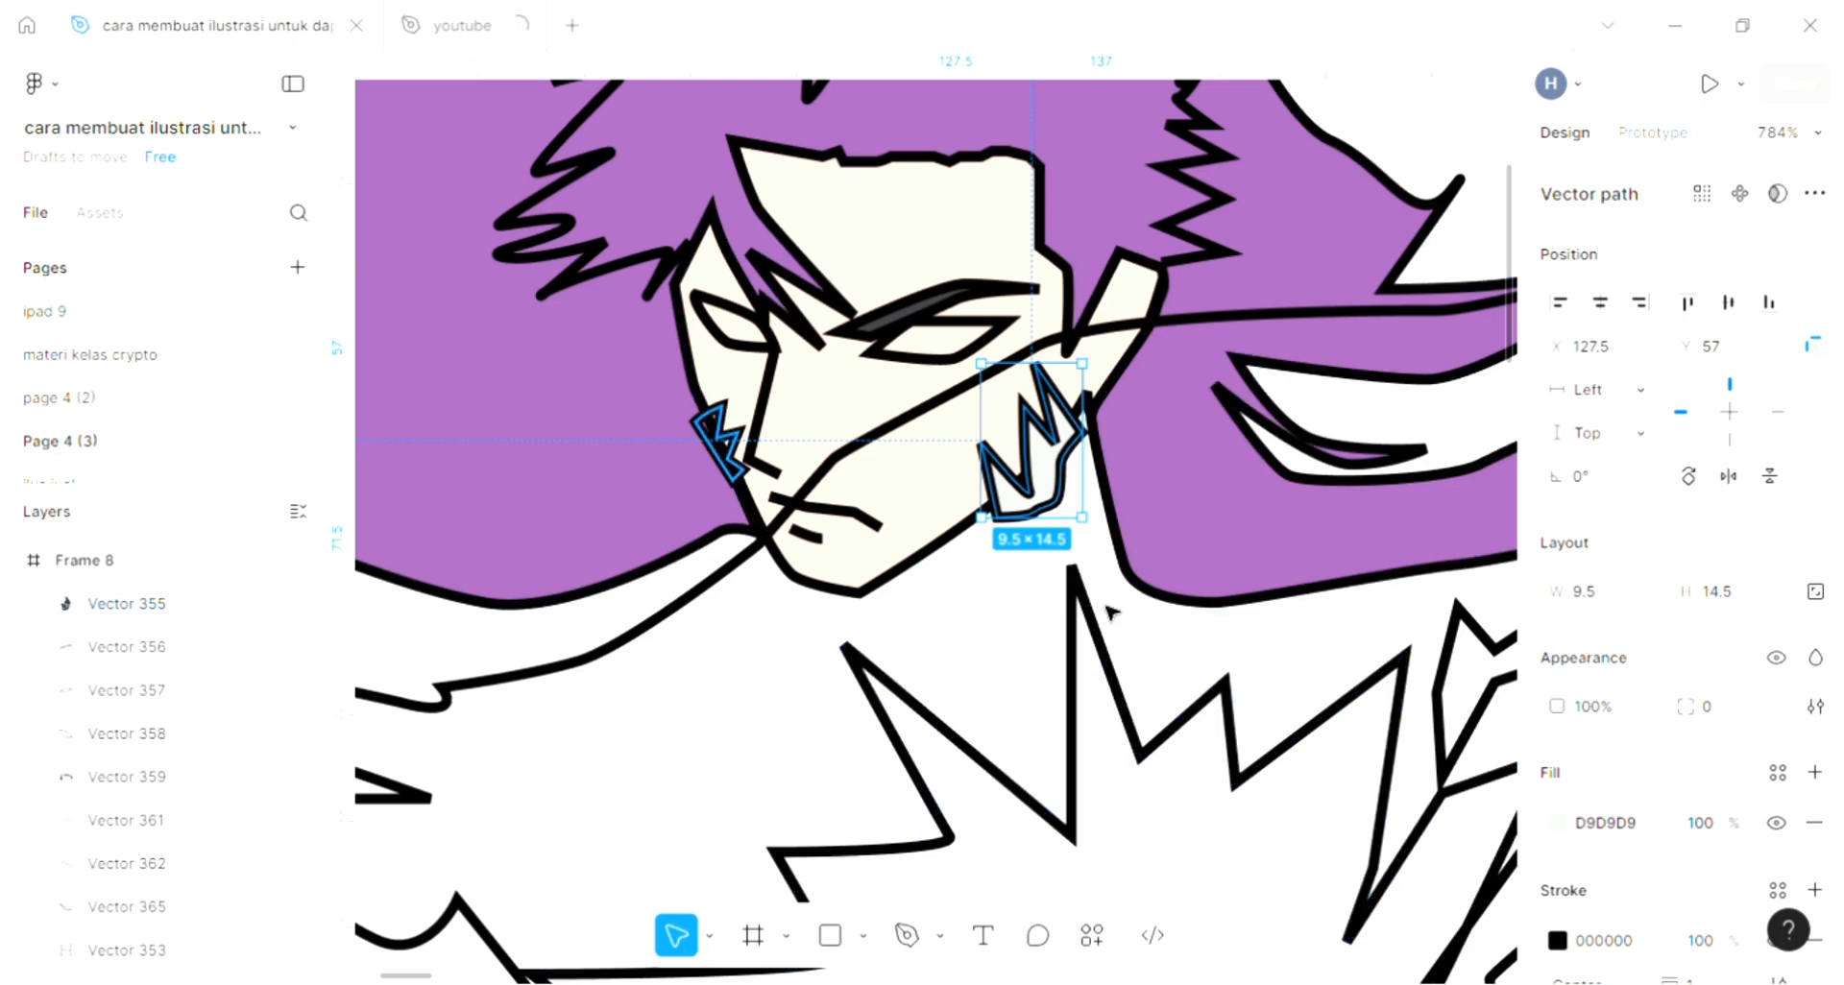
{"action": "key", "text": "shift+Tab"}
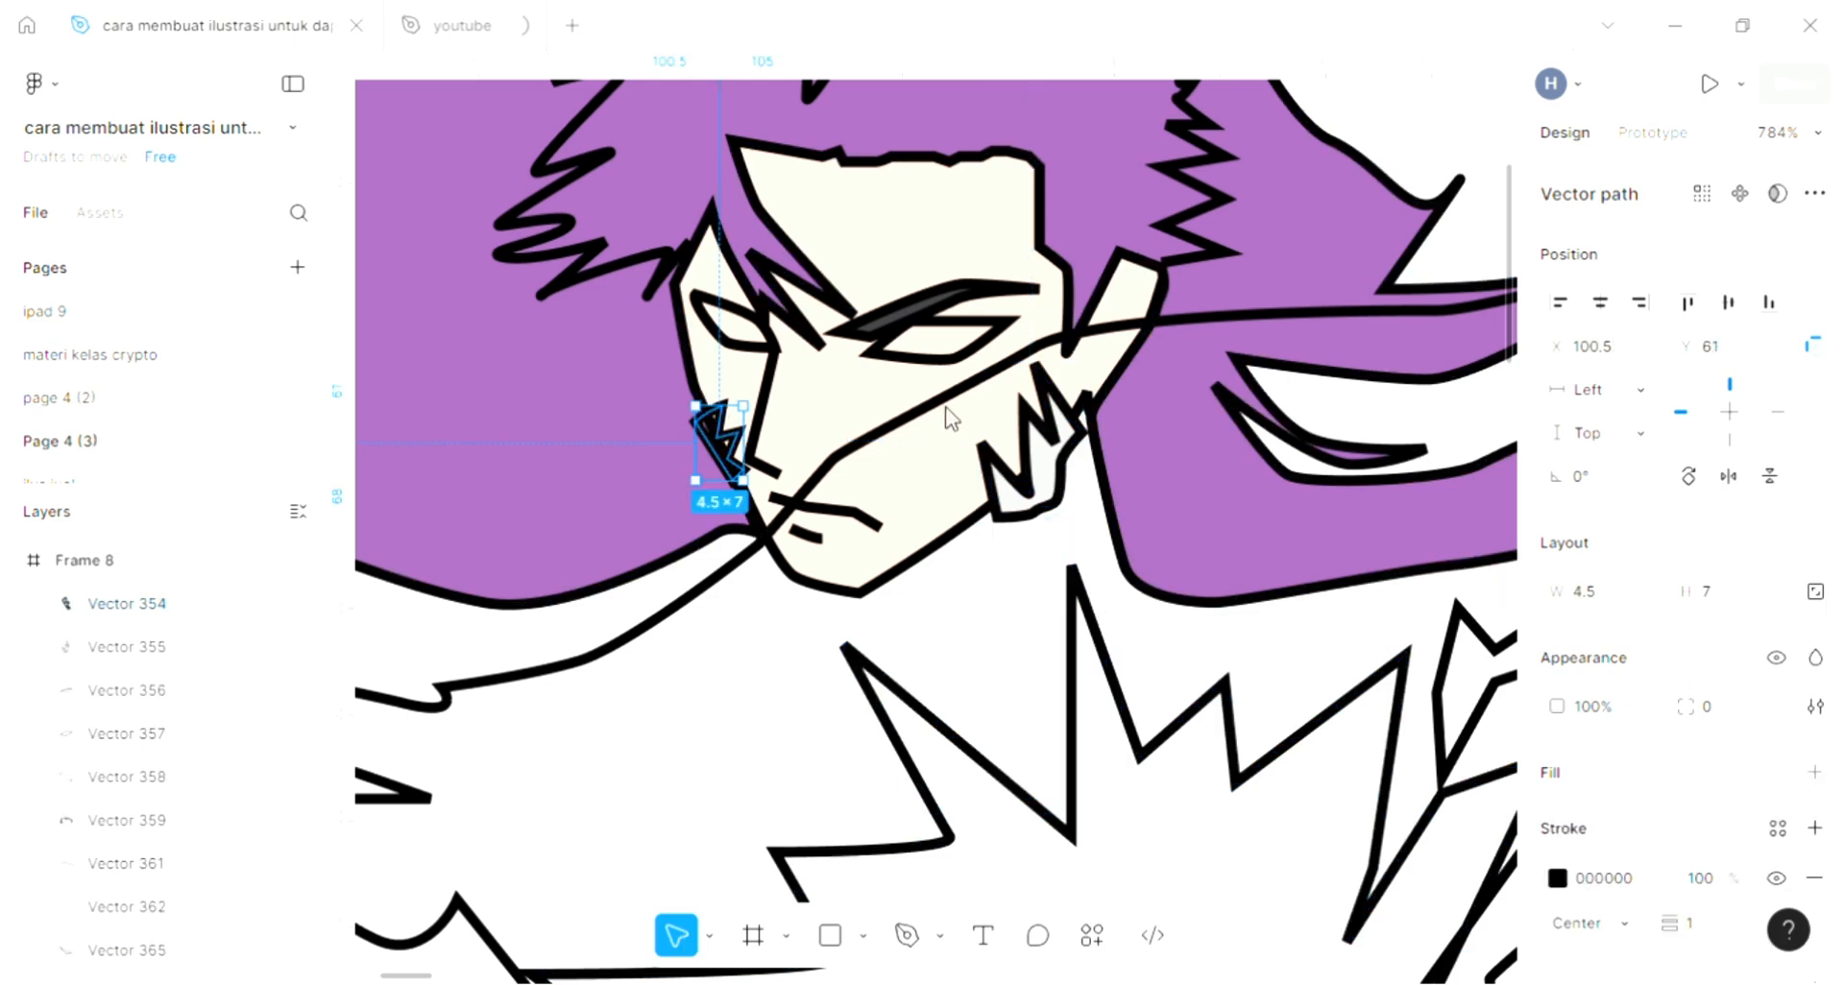
{"action": "key", "text": "i"}
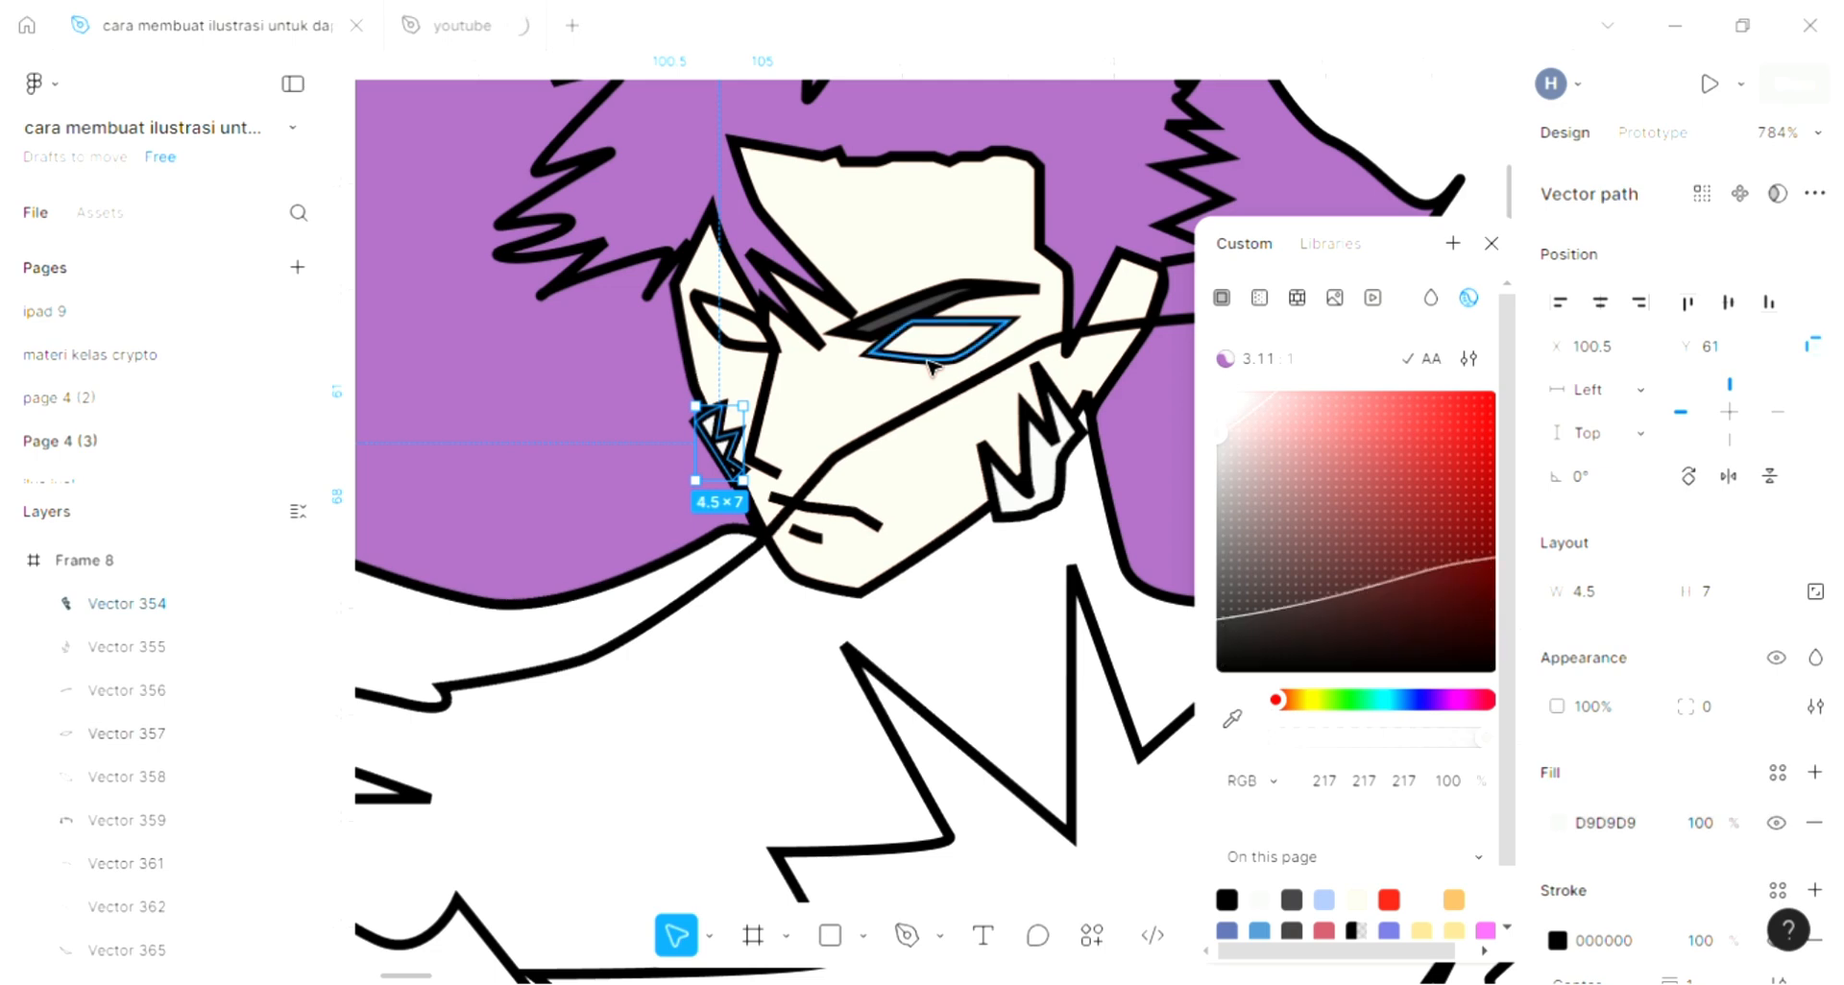
Step: Add a light grey D9D9D9 fill to both eye shapes
{"action": "left_click", "coordinate": [929, 365]}
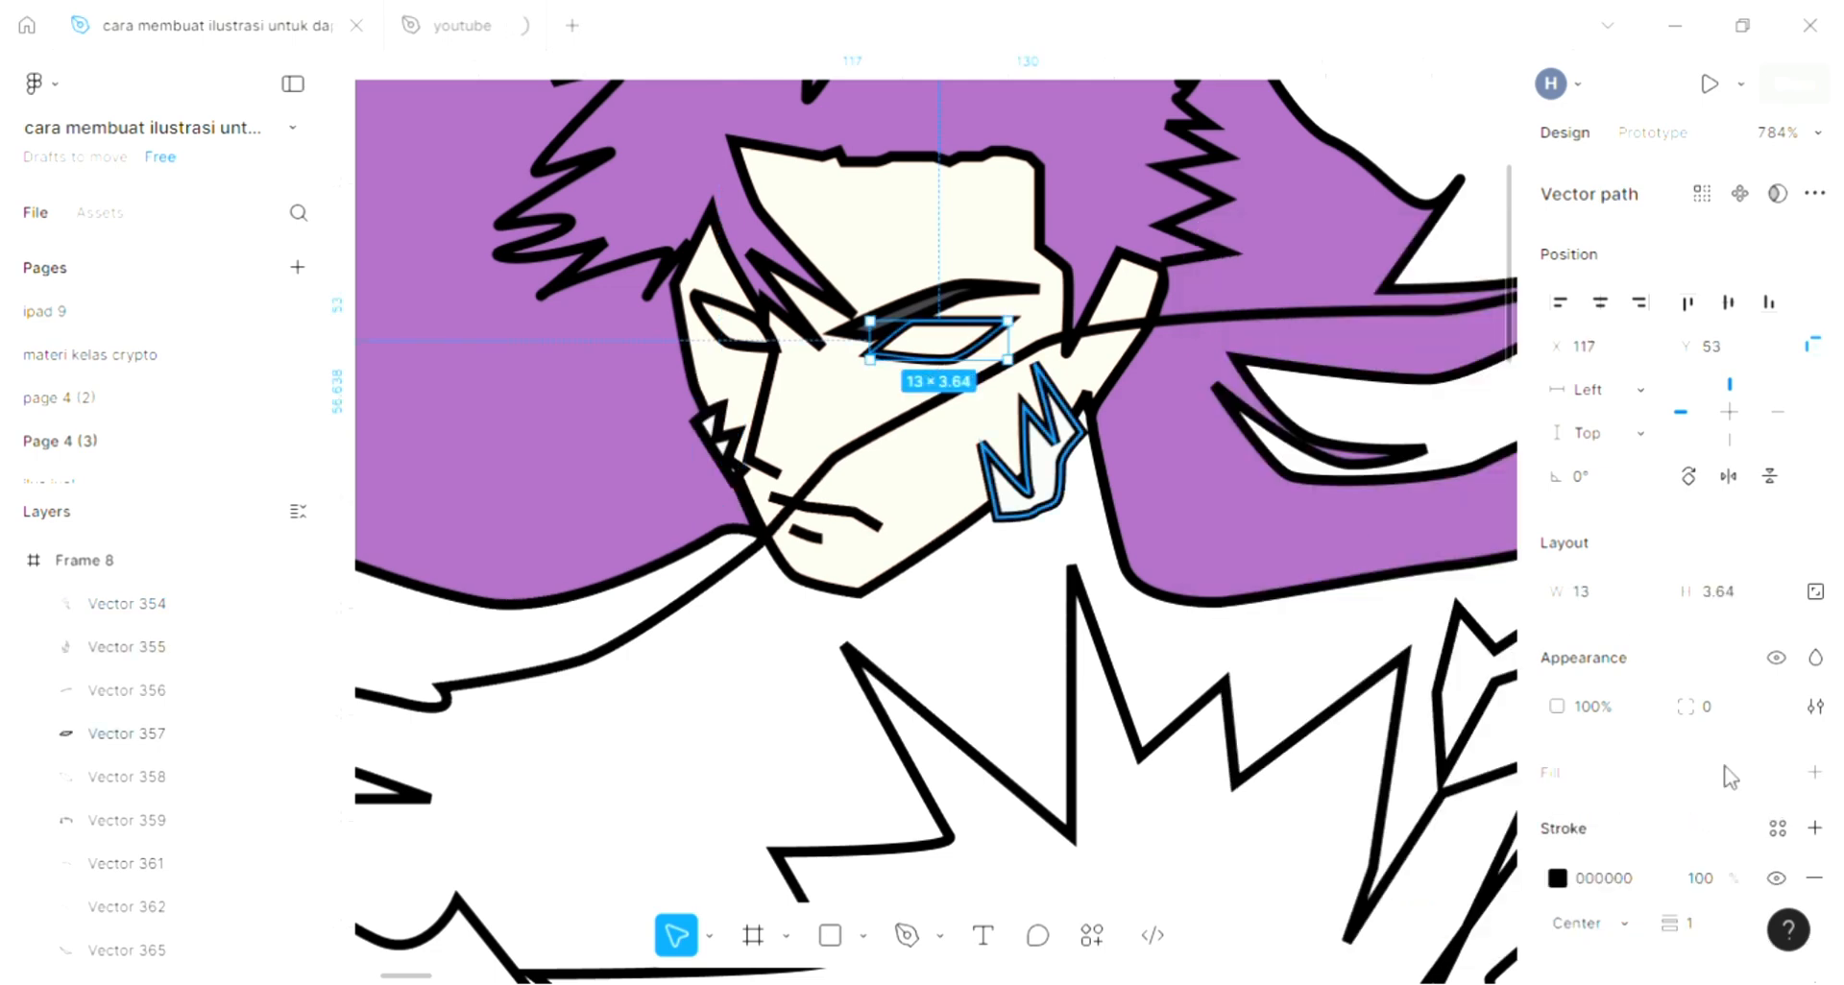
{"action": "left_click", "coordinate": [1816, 770]}
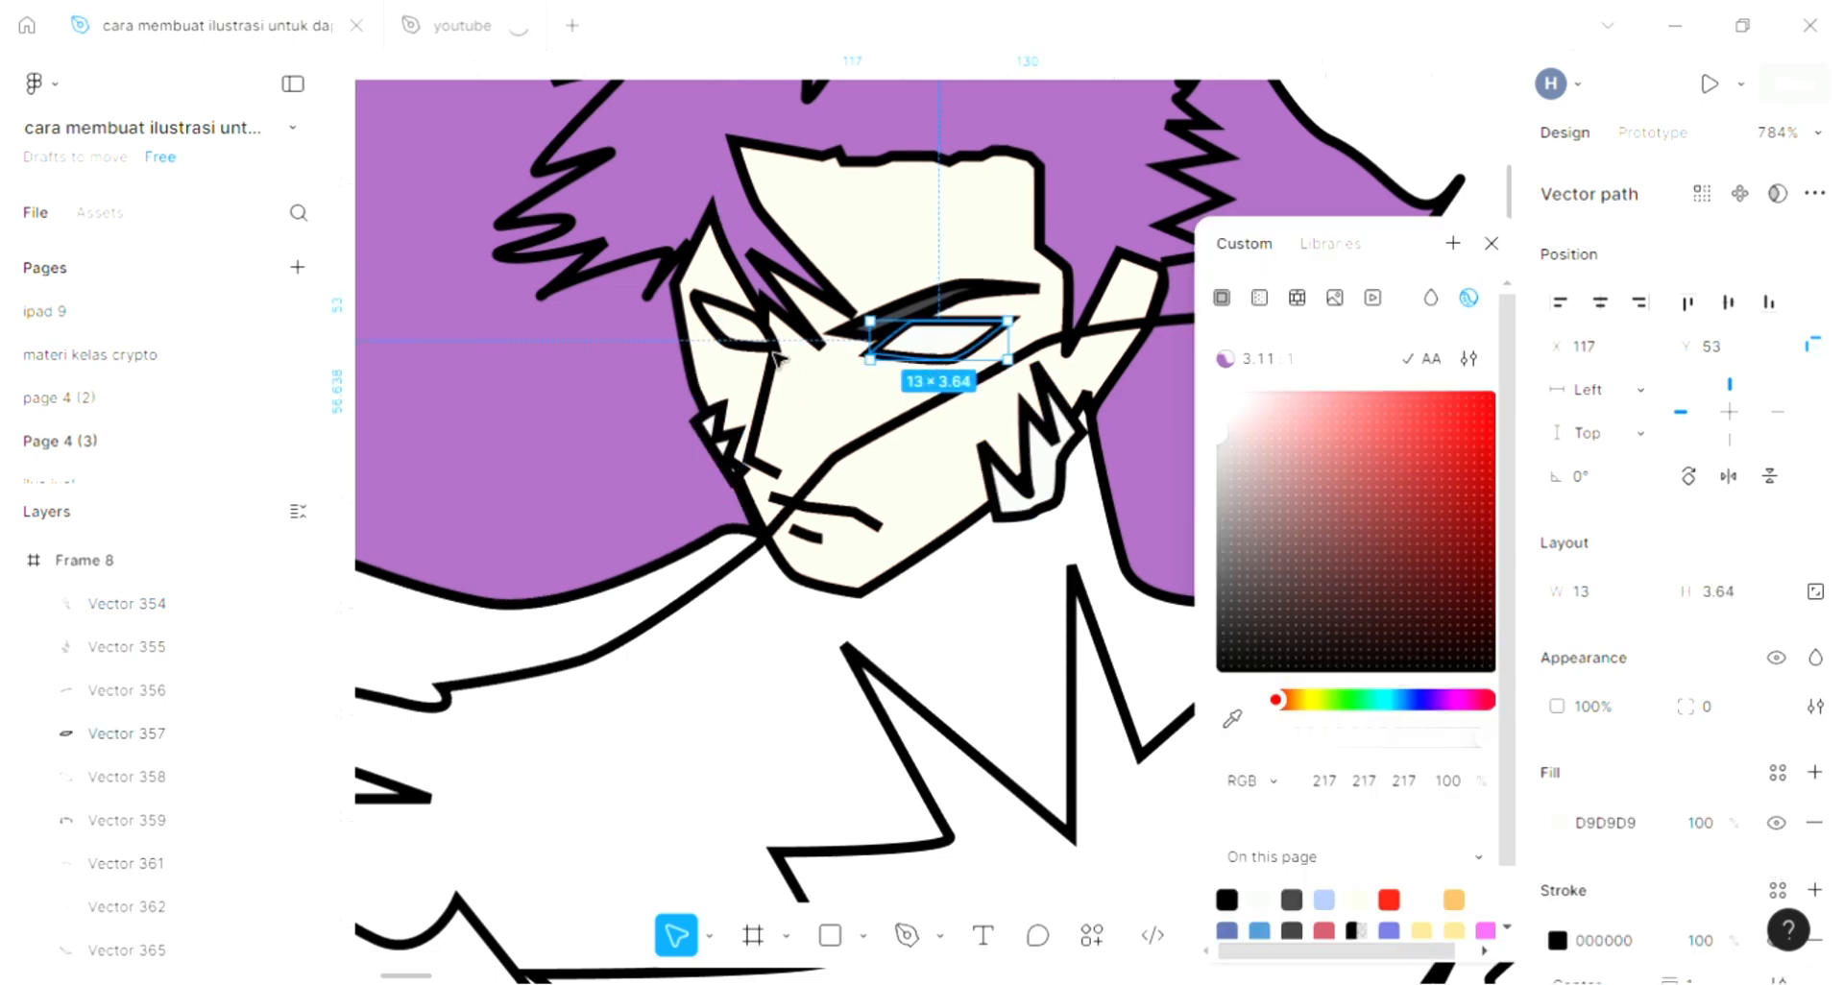
{"action": "left_click", "coordinate": [752, 354]}
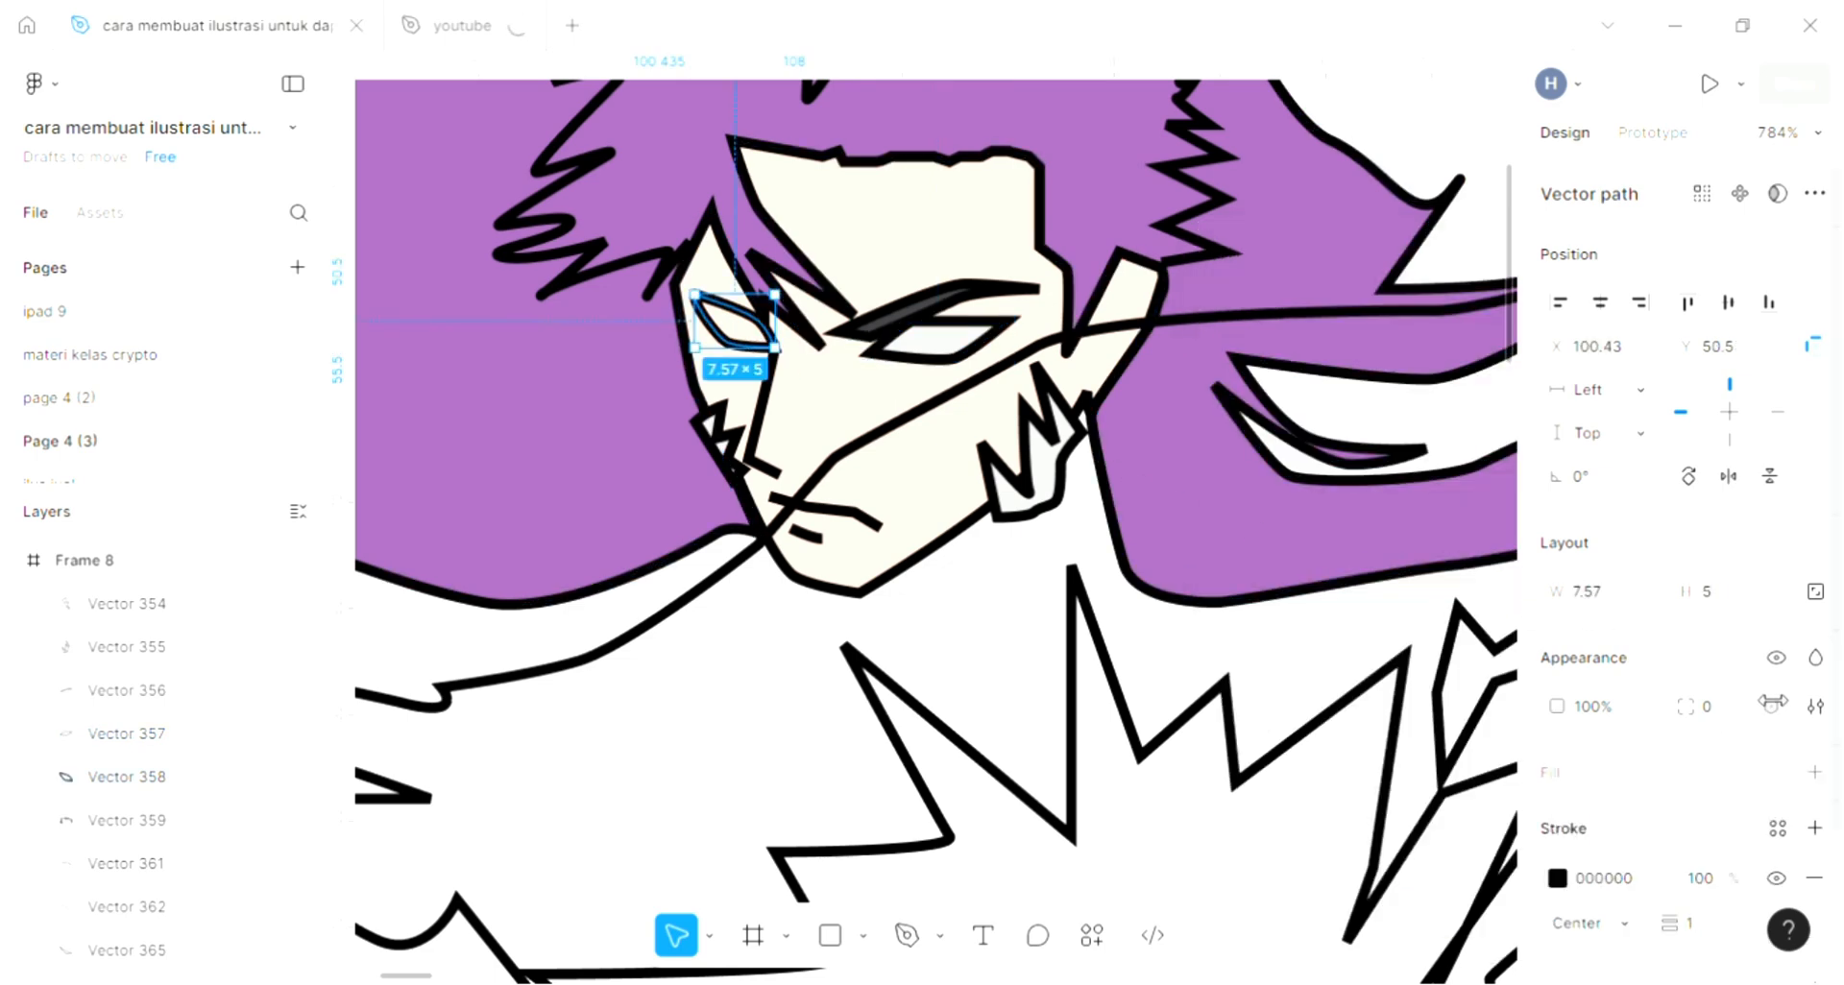
{"action": "left_click", "coordinate": [1816, 771]}
Step: Add a light grey D9D9D9 fill to the large body outline below the face
{"action": "scroll", "coordinate": [816, 535], "scroll_direction": "down", "scroll_amount": 5}
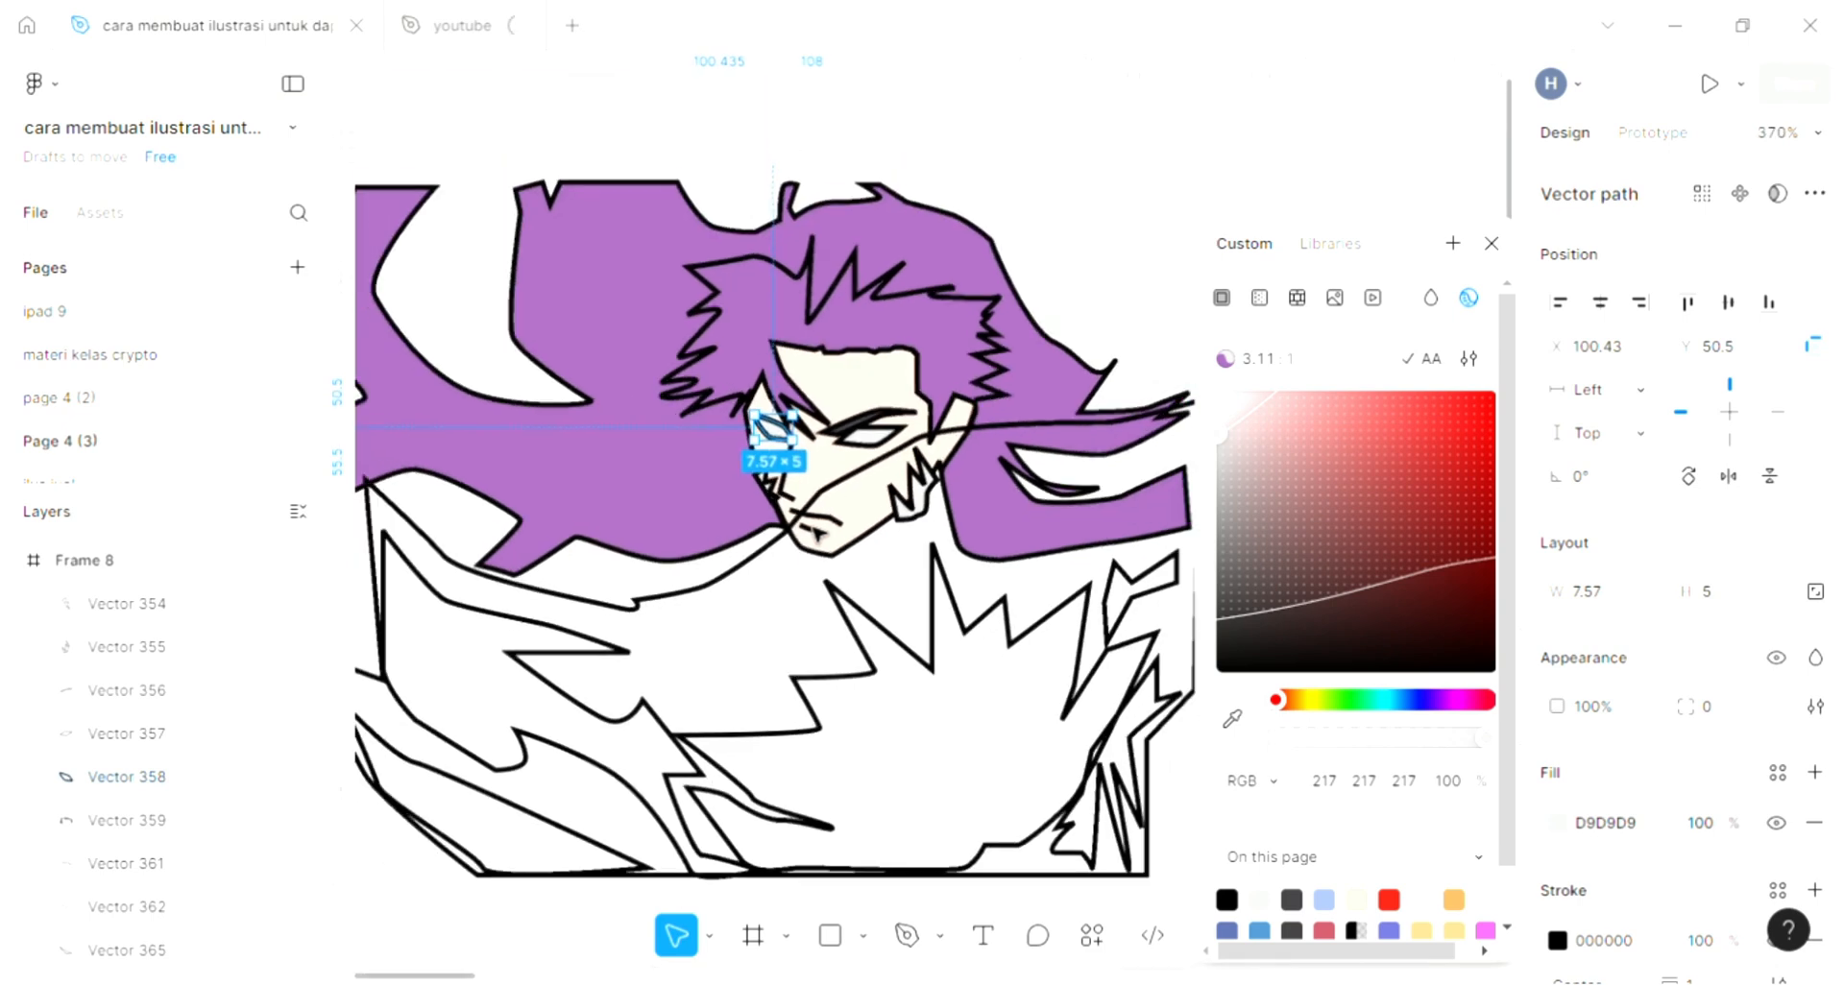
{"action": "scroll", "coordinate": [815, 535], "scroll_direction": "right", "scroll_amount": 3}
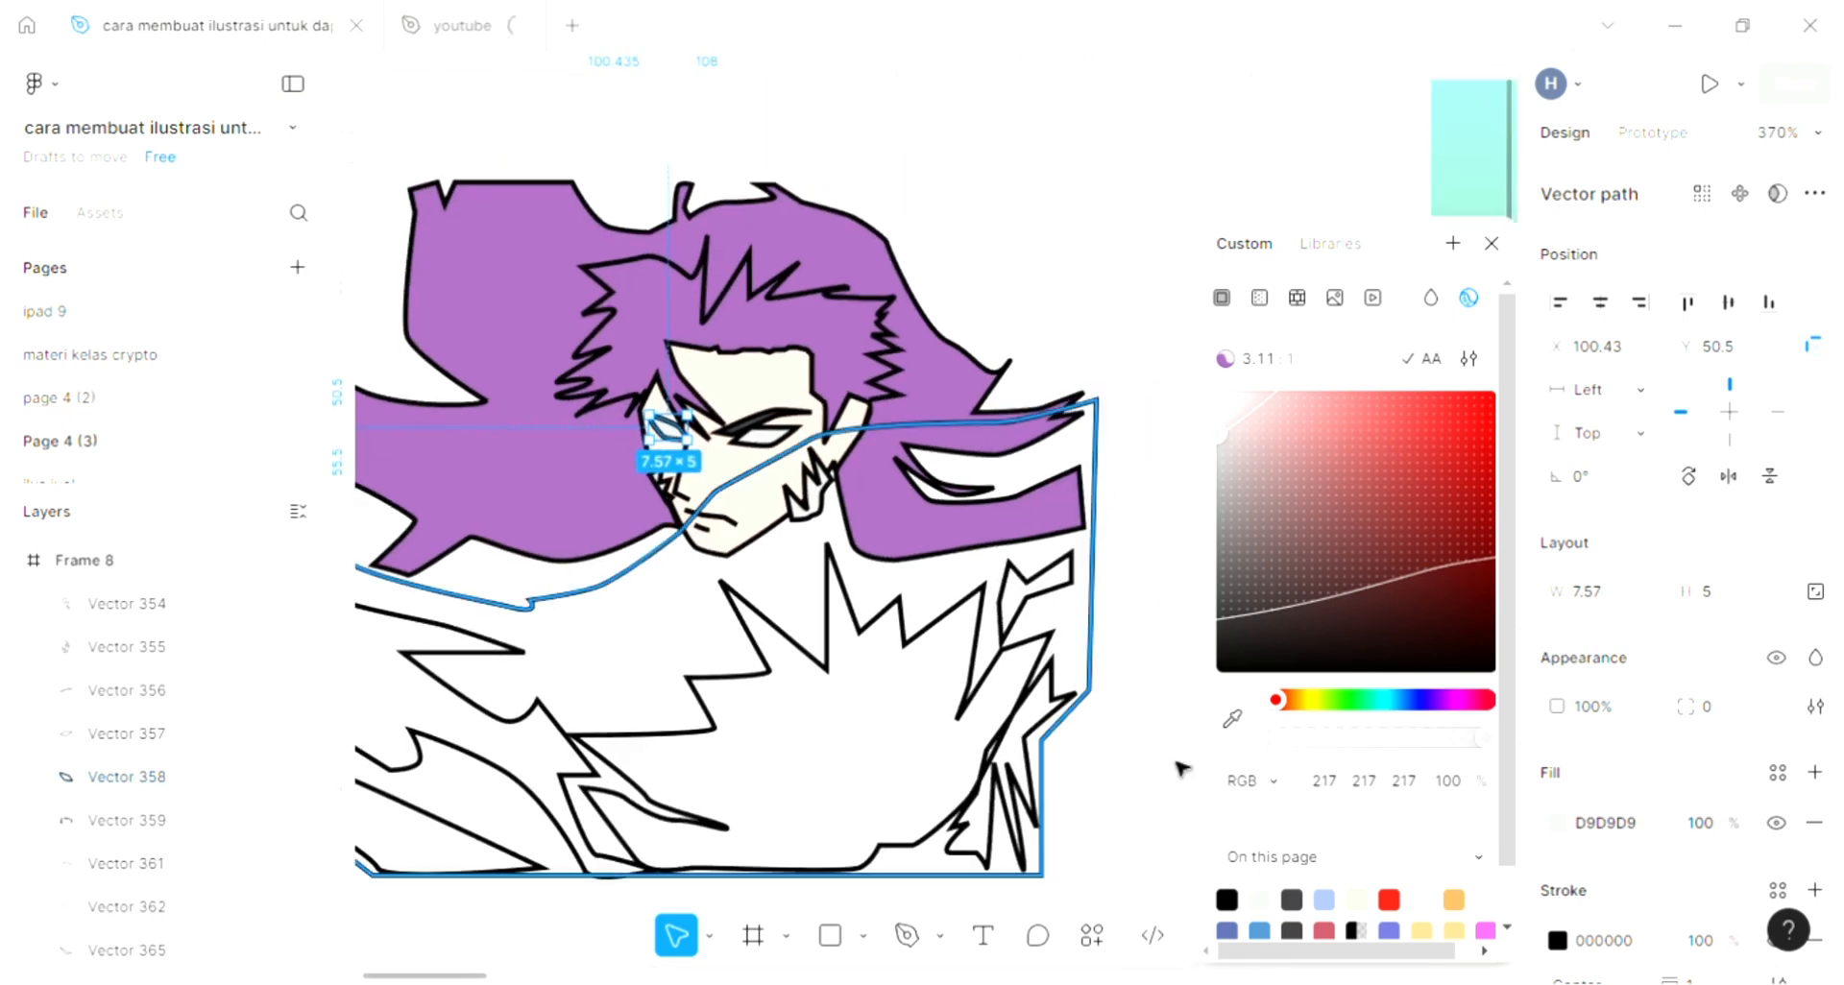
{"action": "left_click", "coordinate": [1103, 688]}
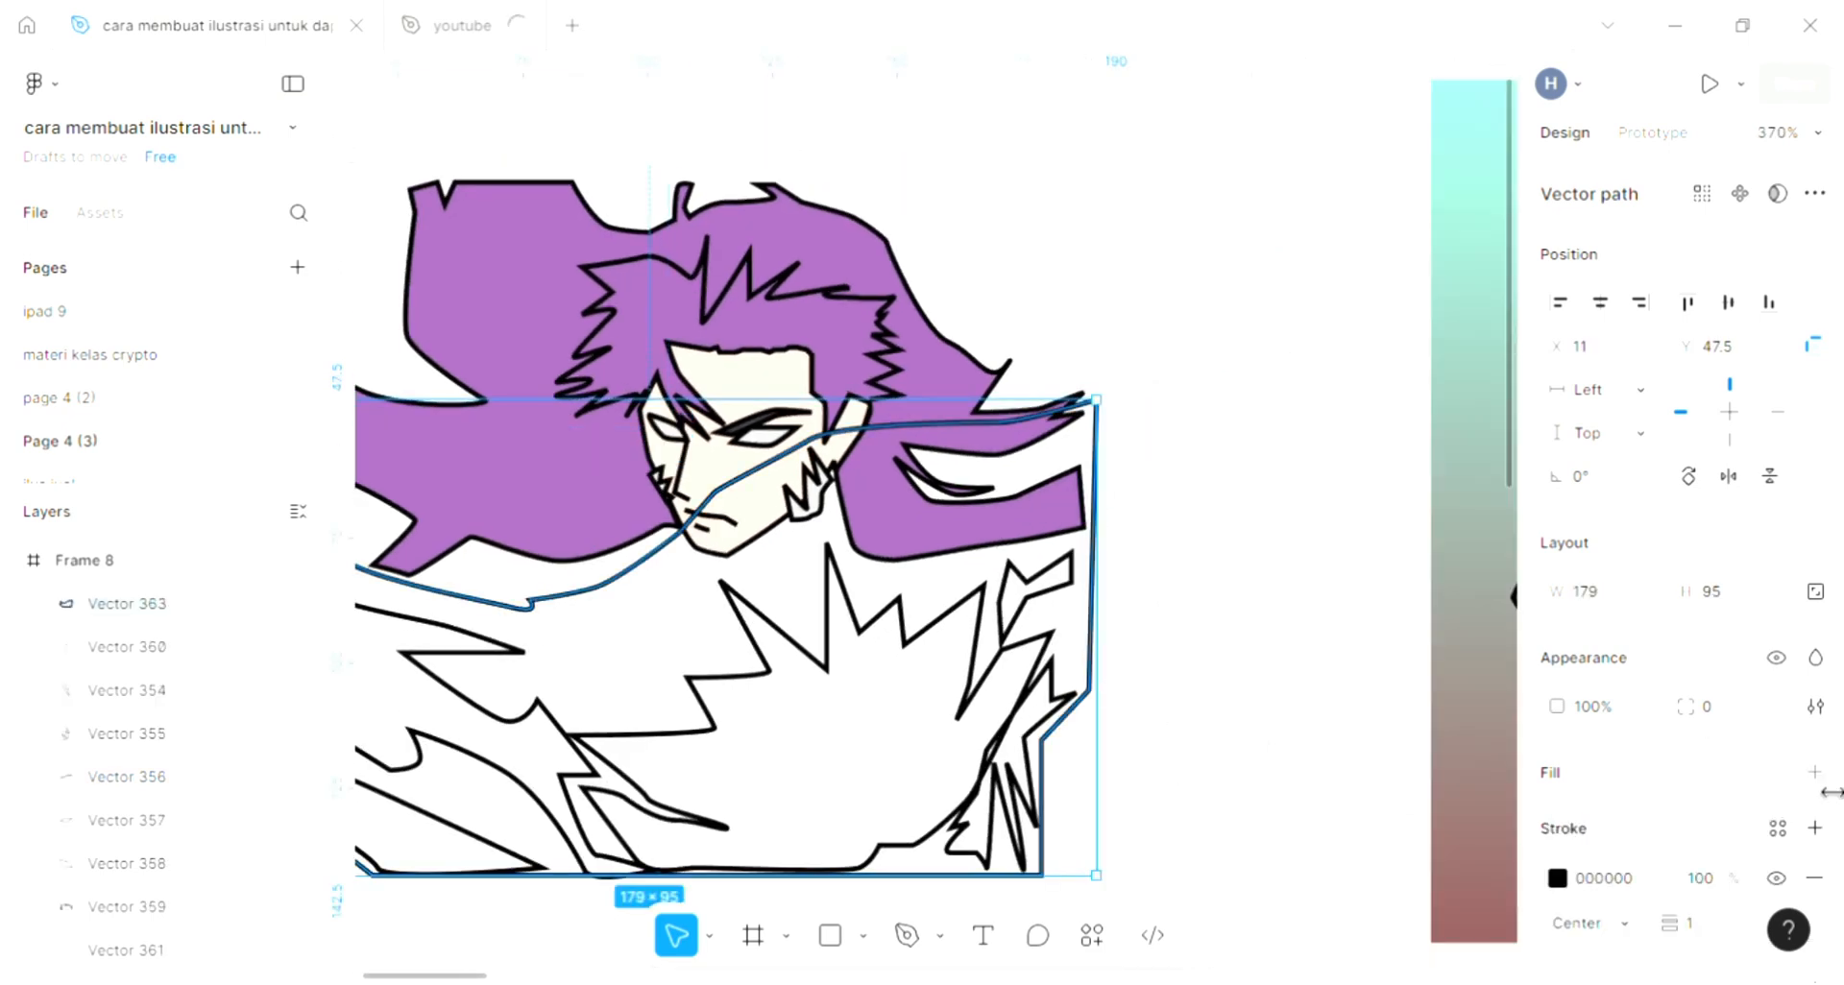
{"action": "left_click", "coordinate": [1810, 773]}
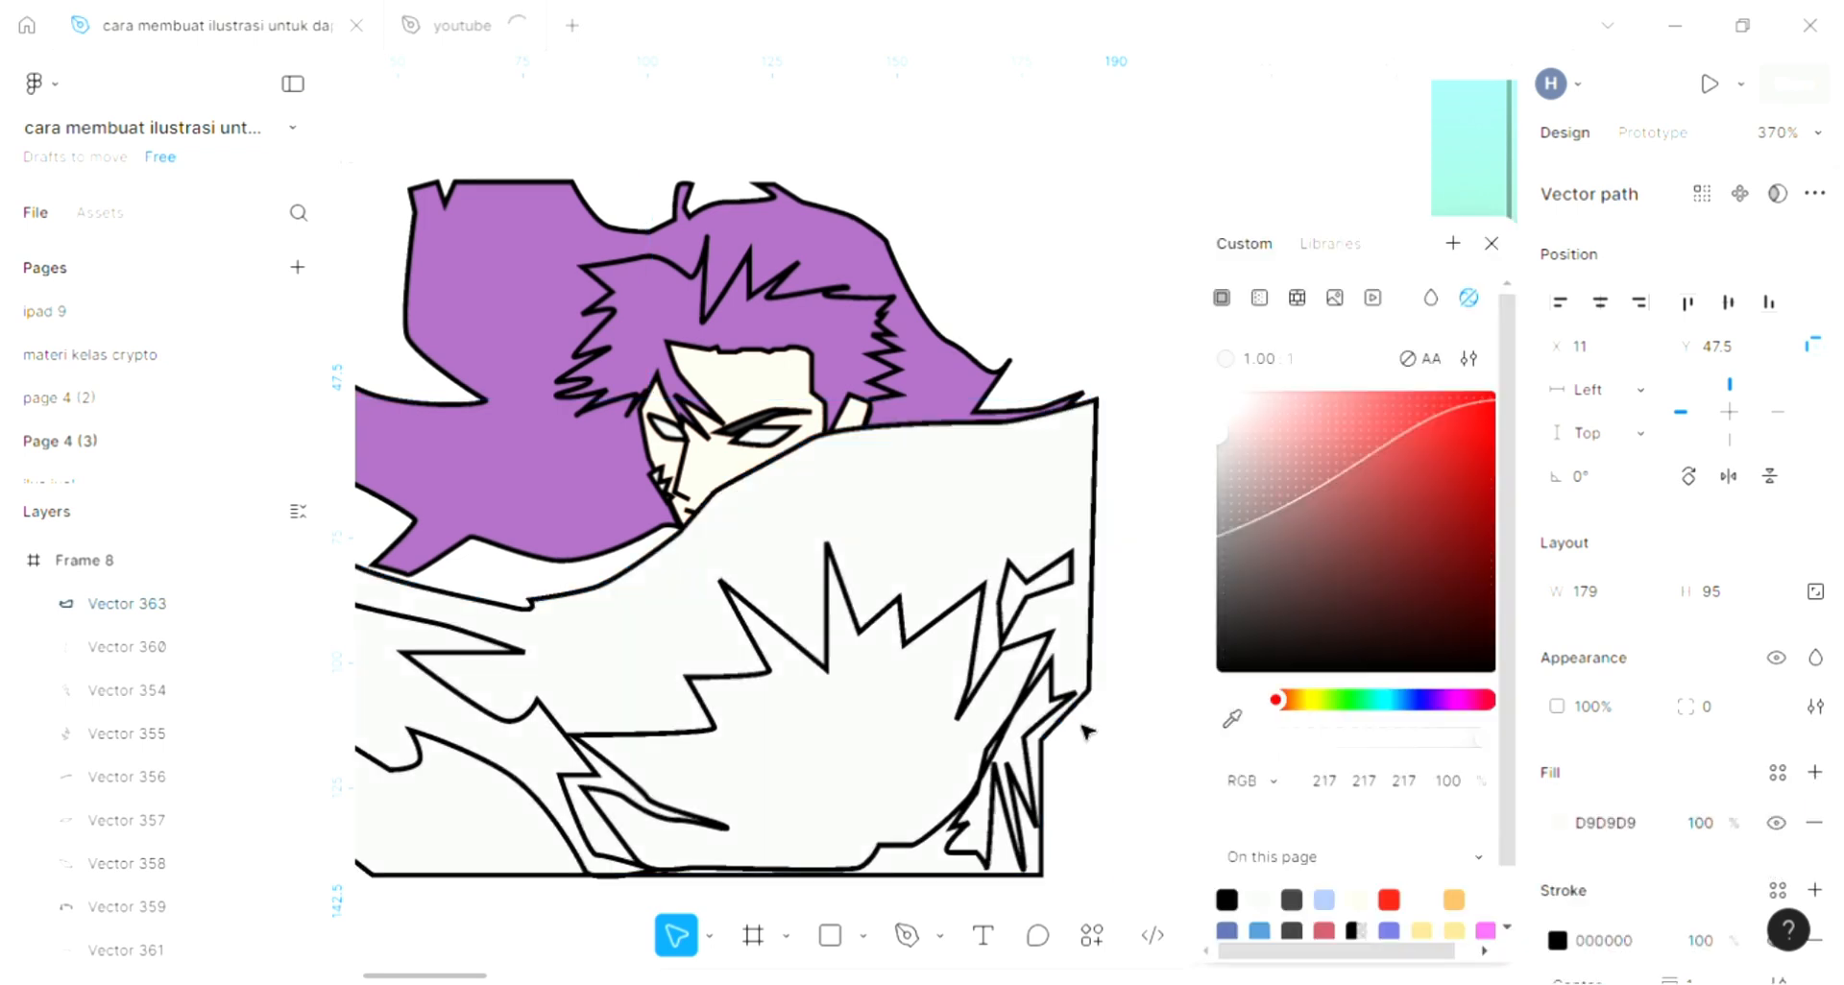
{"action": "scroll", "coordinate": [1086, 730], "scroll_direction": "left", "scroll_amount": 1}
{"action": "left_click", "coordinate": [1494, 246]}
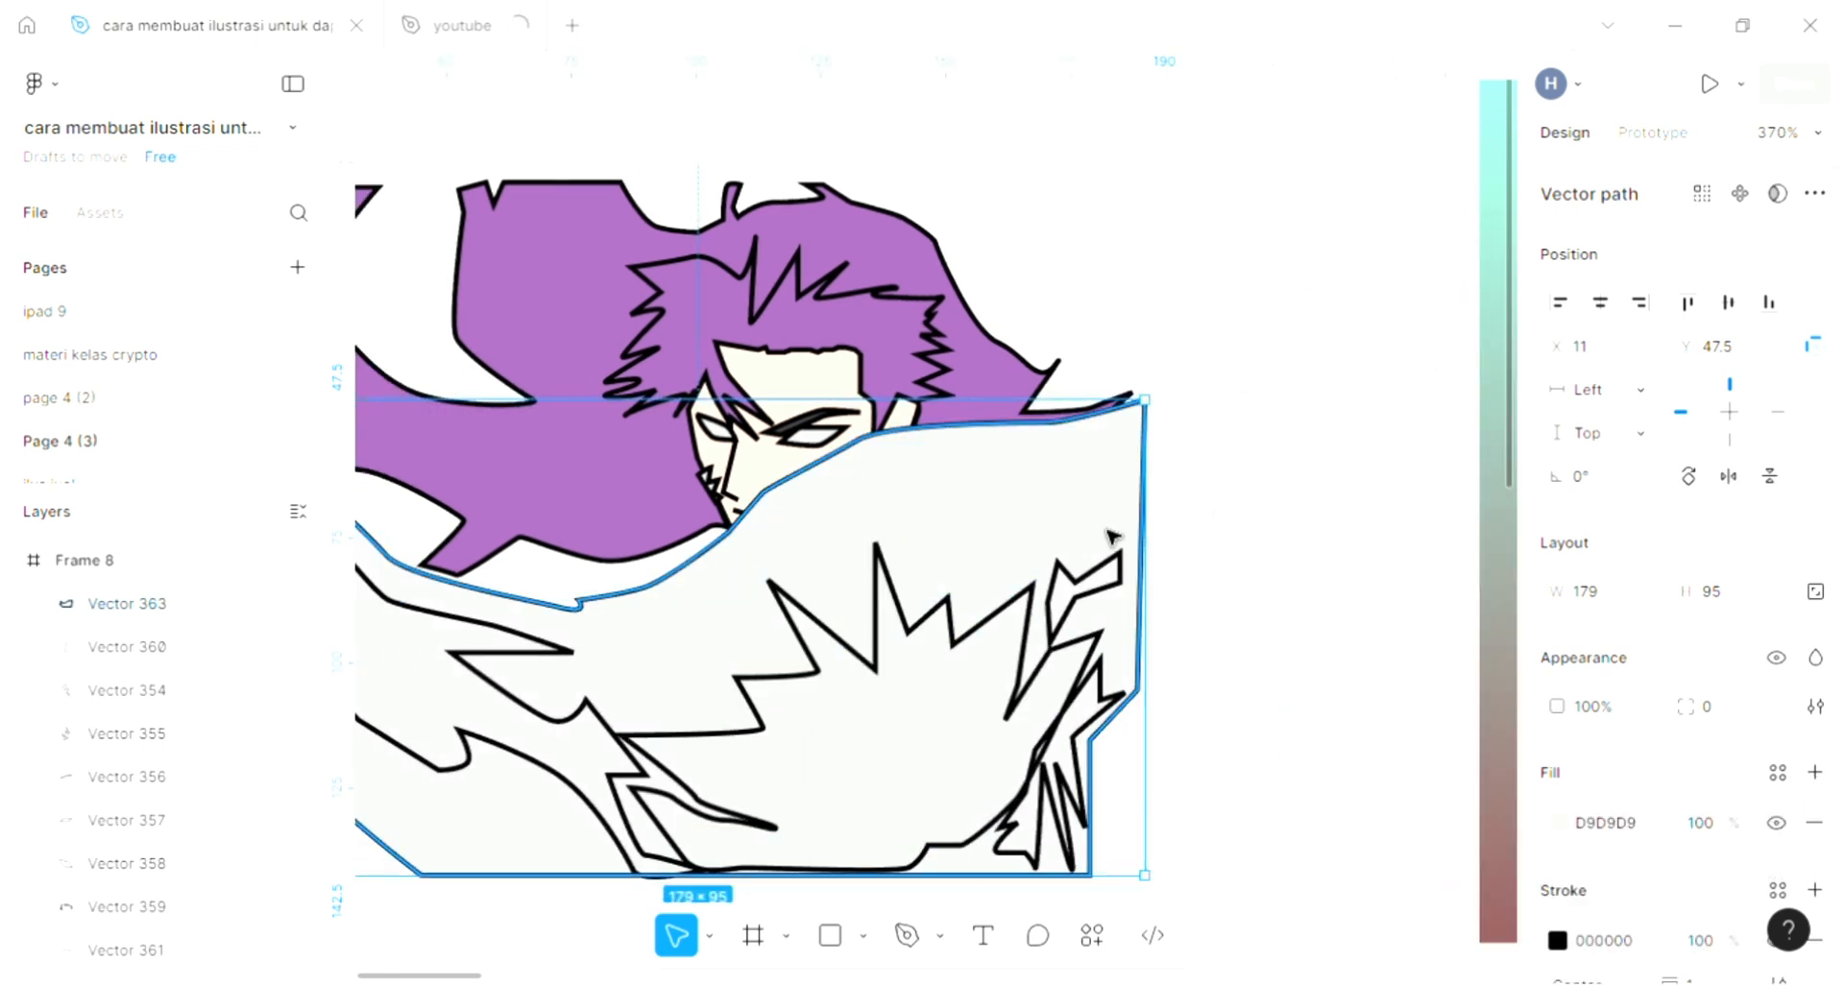
{"action": "scroll", "coordinate": [1105, 530], "scroll_direction": "left", "scroll_amount": 2}
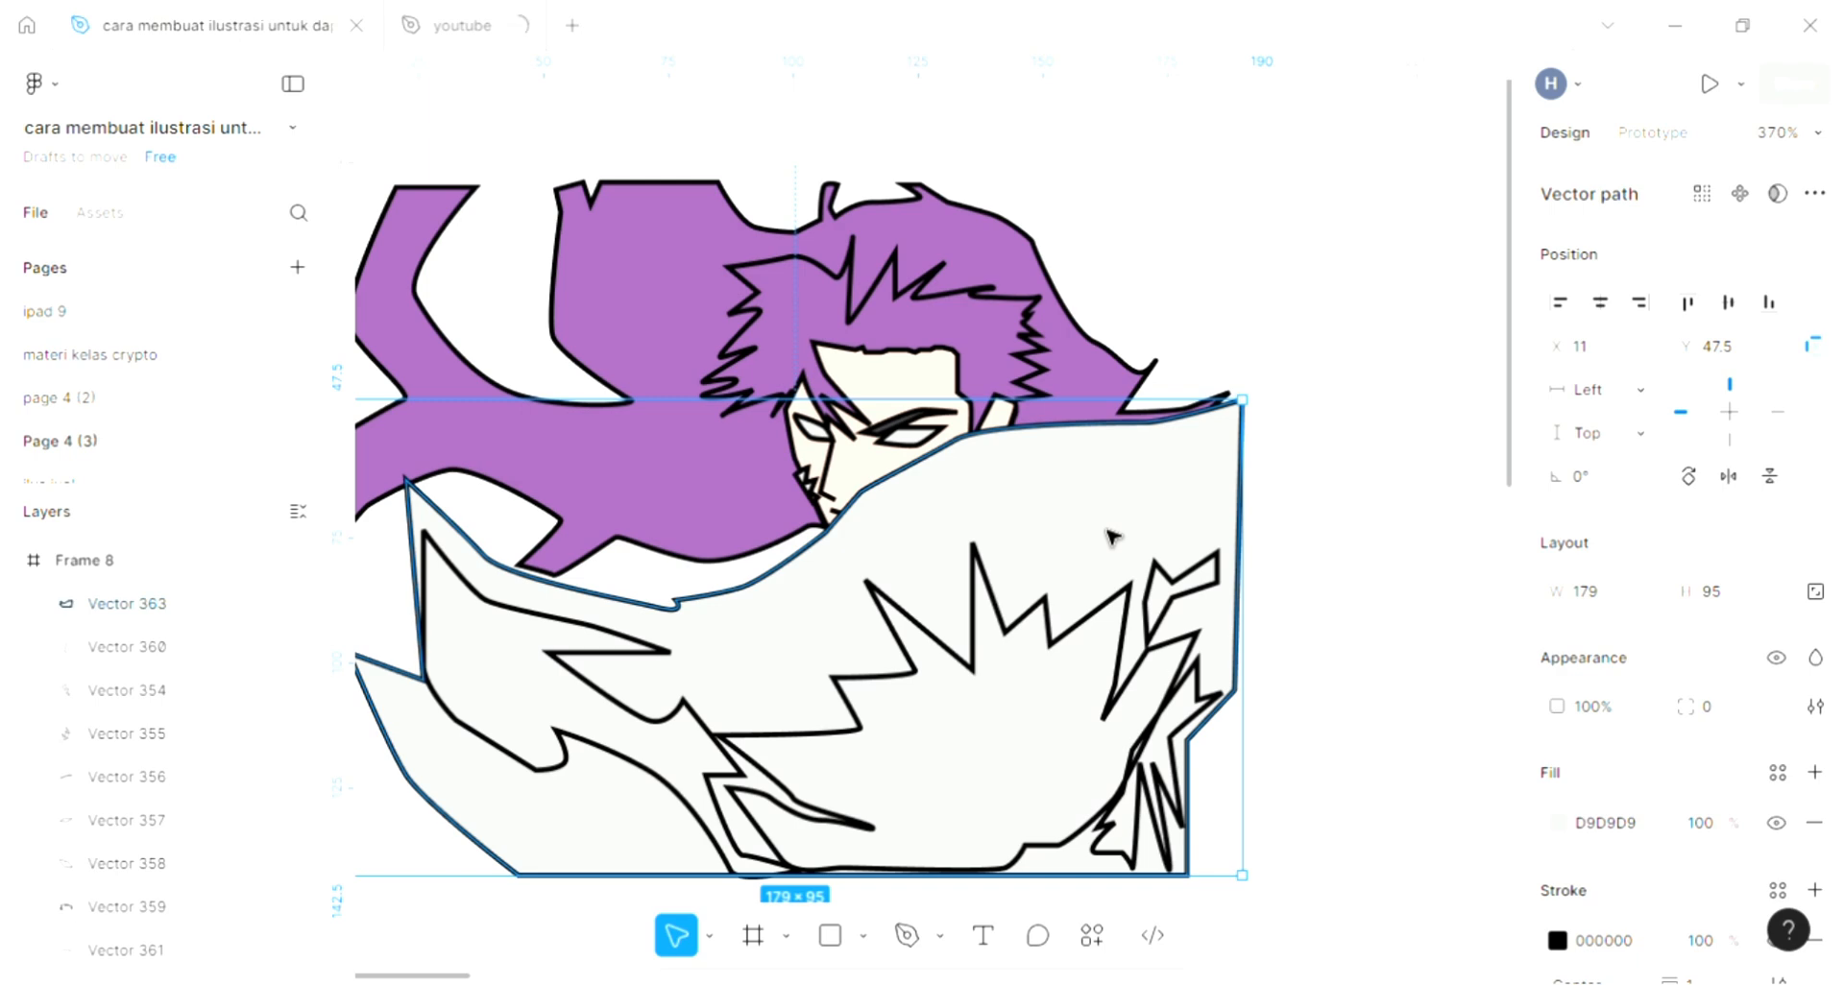
Step: Send the large body outline to the back, behind the hair, face and inner body shapes
{"action": "key", "text": "ctrl+shift+["}
{"action": "scroll", "coordinate": [544, 158], "scroll_direction": "left", "scroll_amount": 2}
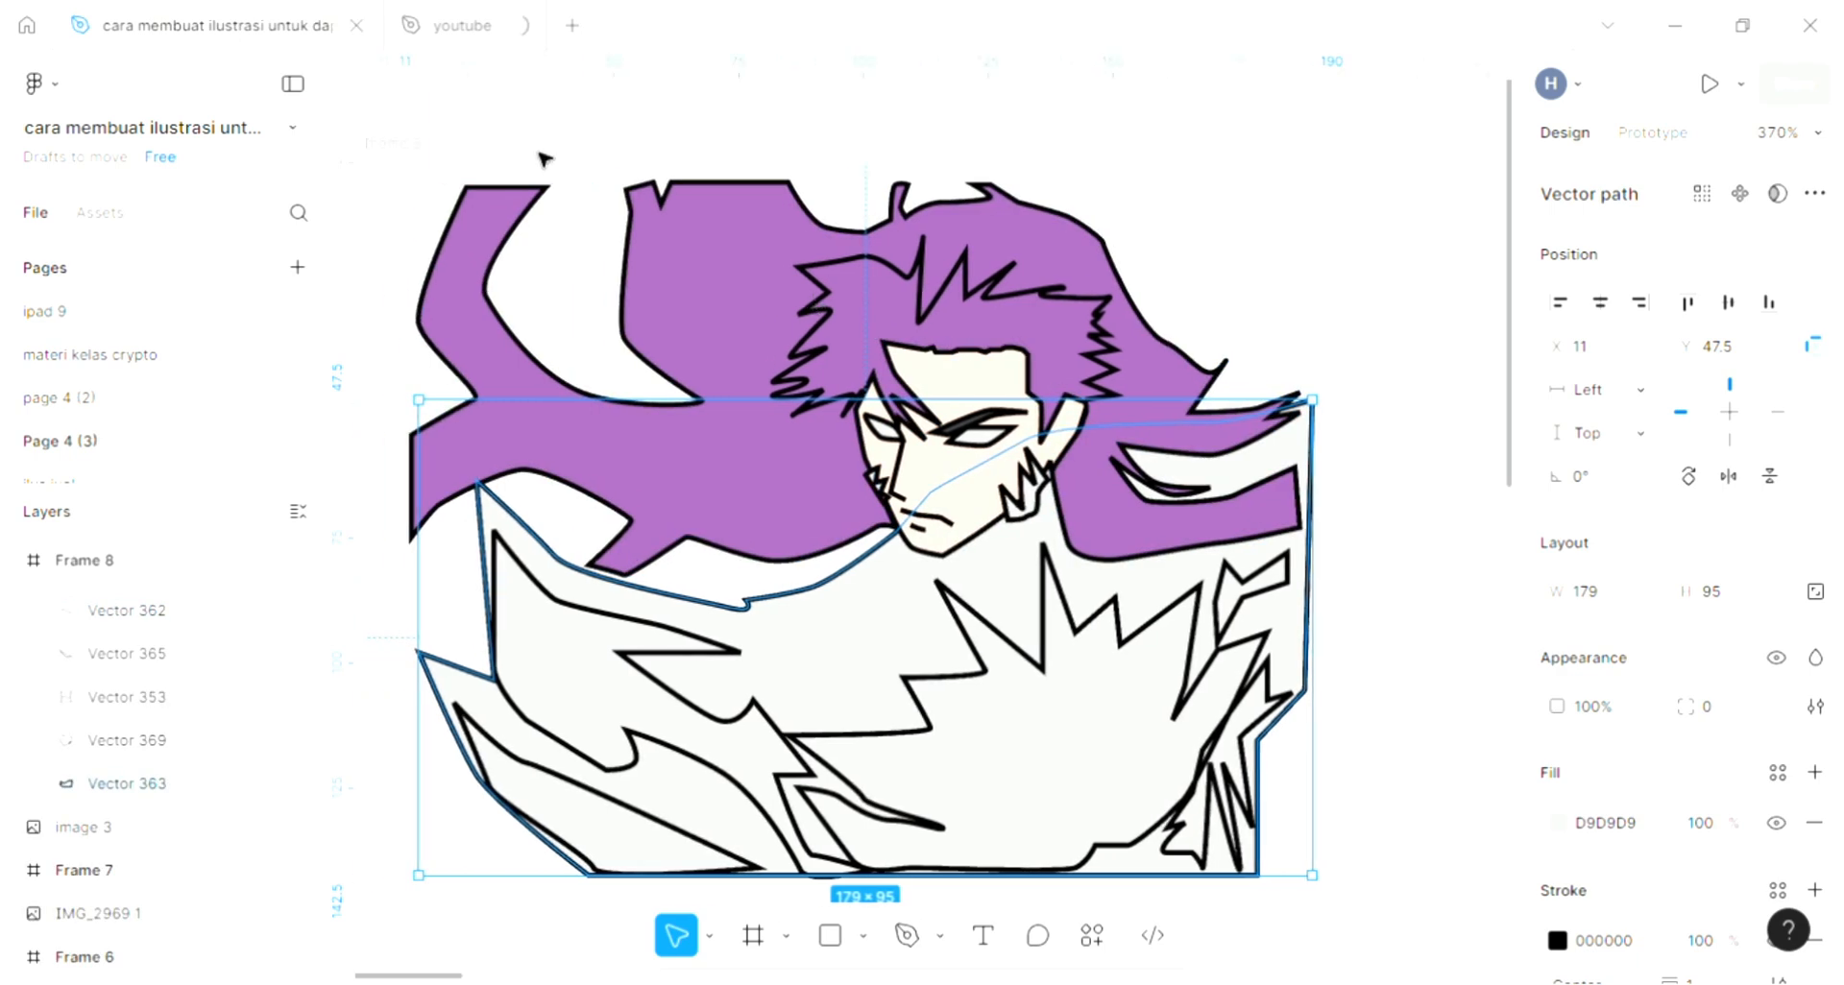
Step: Set the illustration frame's background fill to the light pink F9A4A4
{"action": "left_click", "coordinate": [1013, 653]}
{"action": "scroll", "coordinate": [1011, 649], "scroll_direction": "right", "scroll_amount": 2}
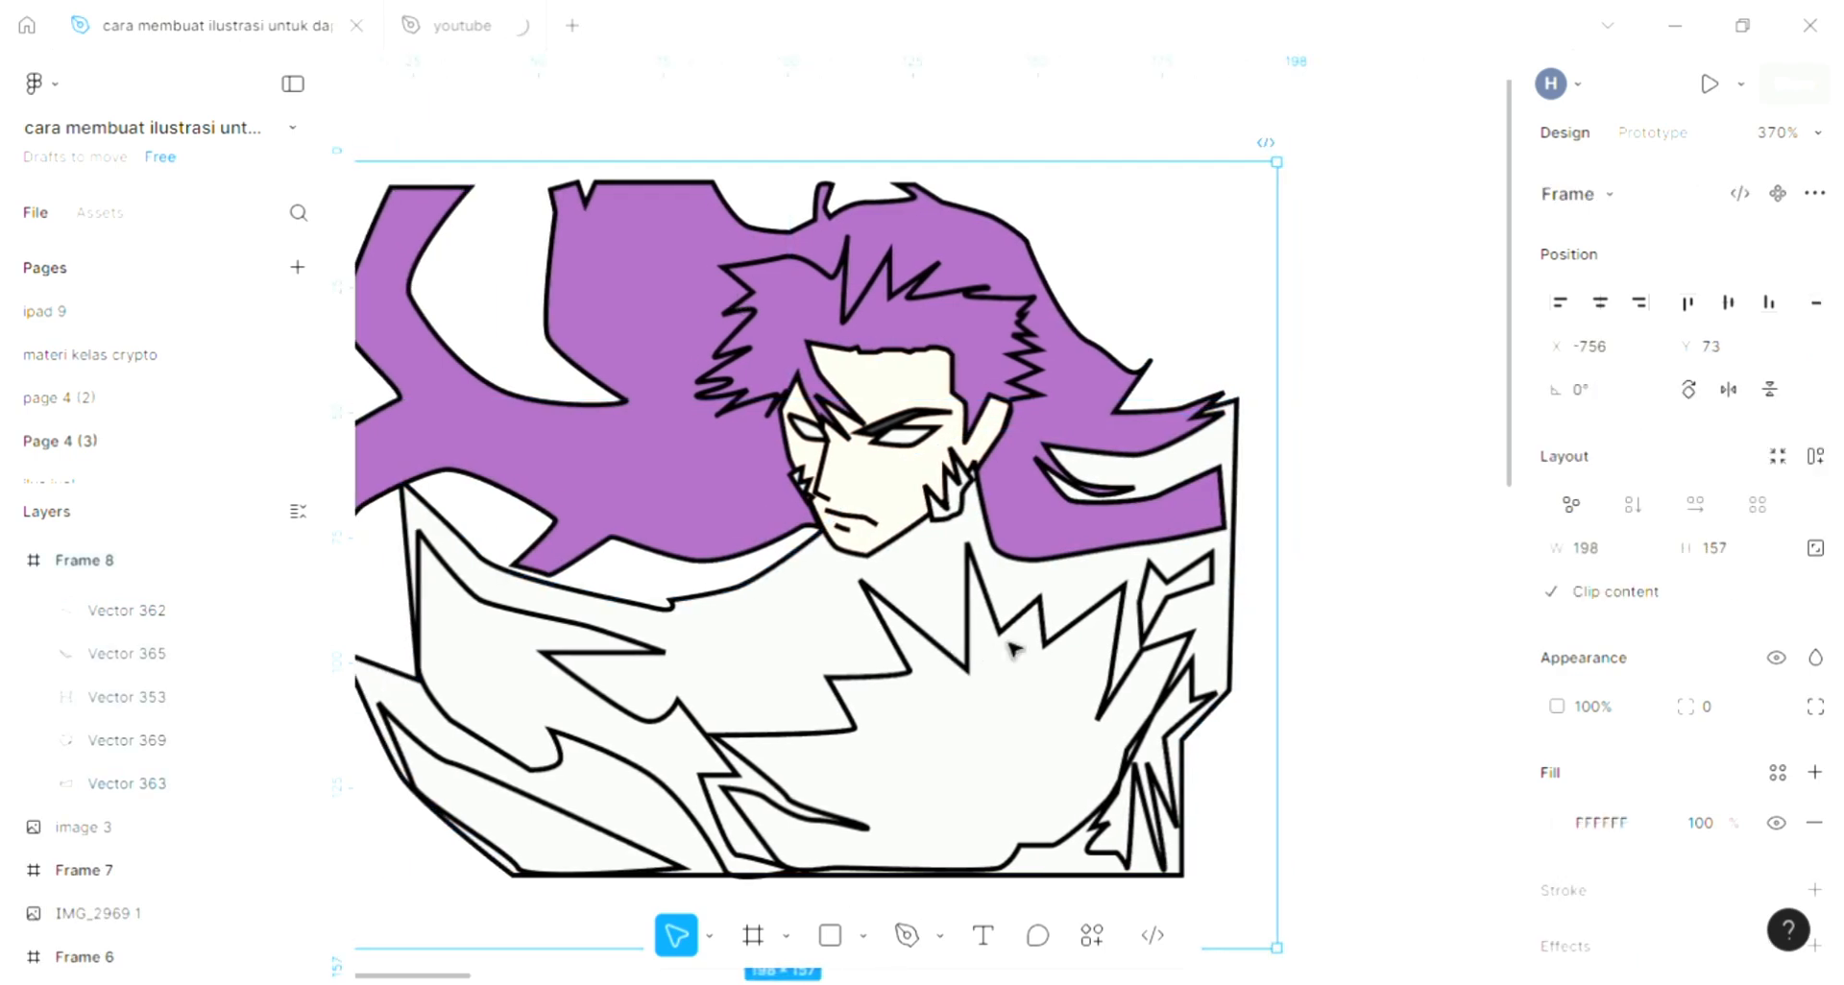
{"action": "scroll", "coordinate": [1013, 650], "scroll_direction": "right", "scroll_amount": 2}
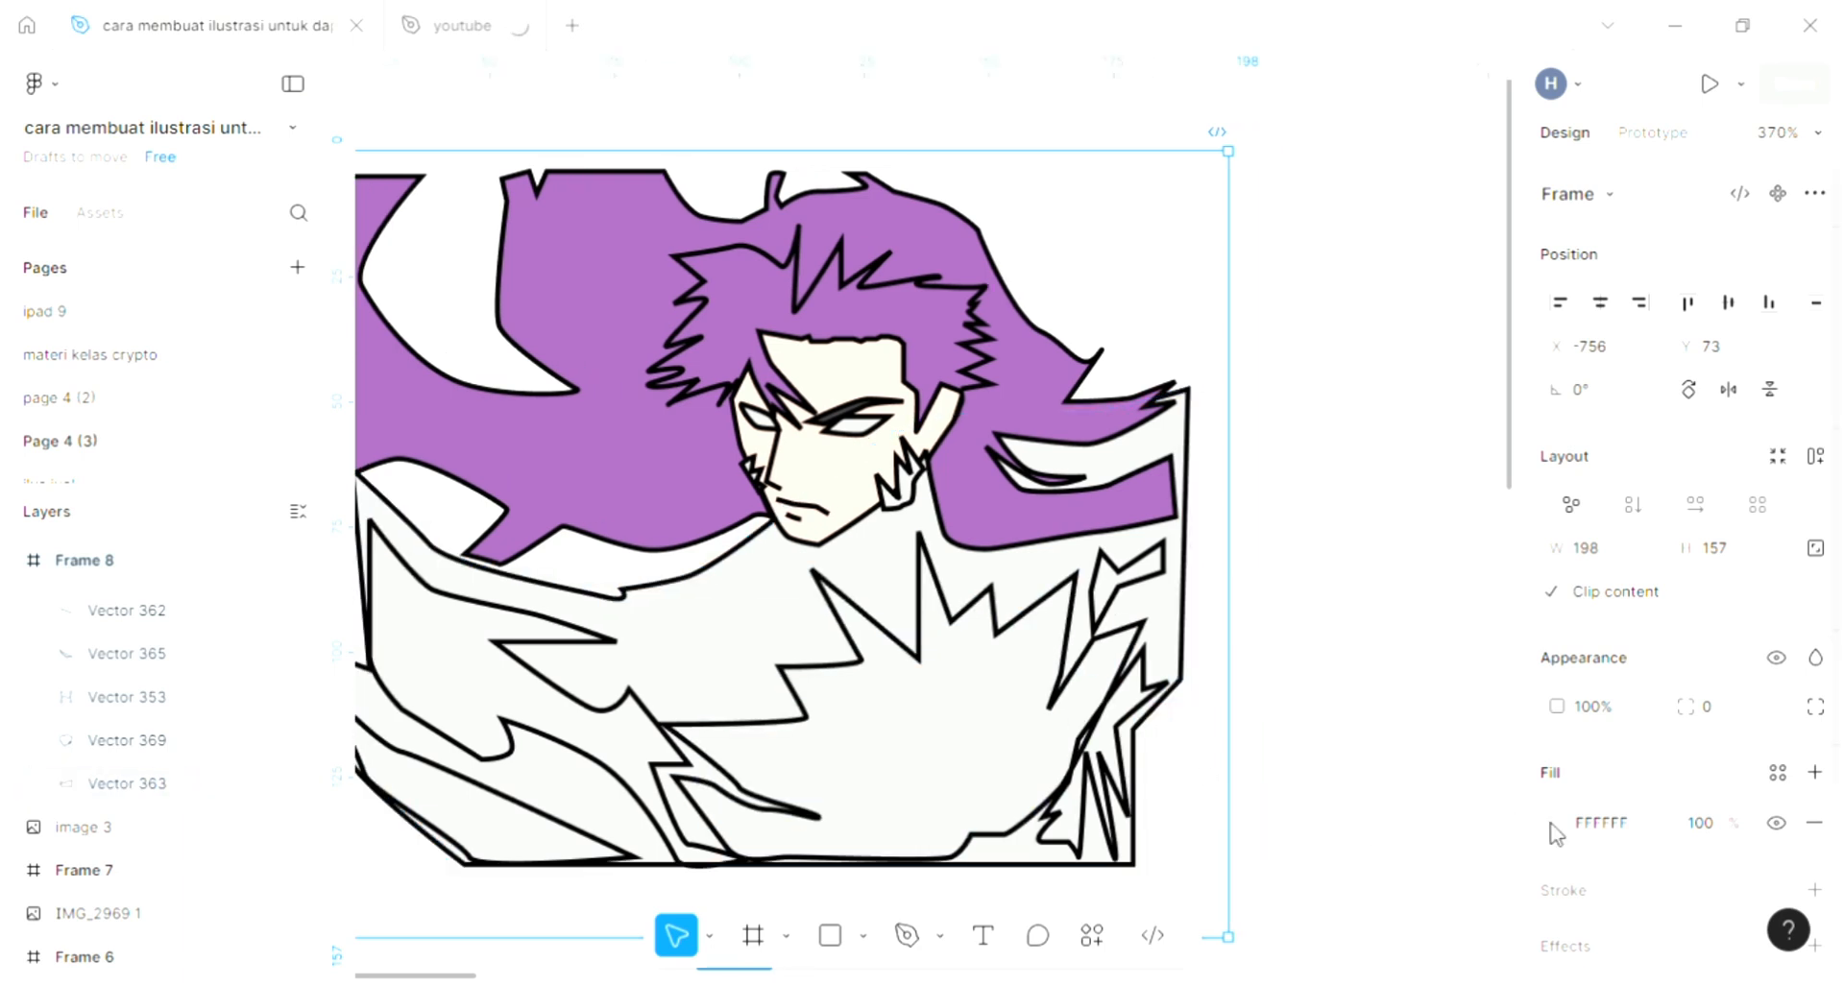
{"action": "left_click", "coordinate": [1554, 824]}
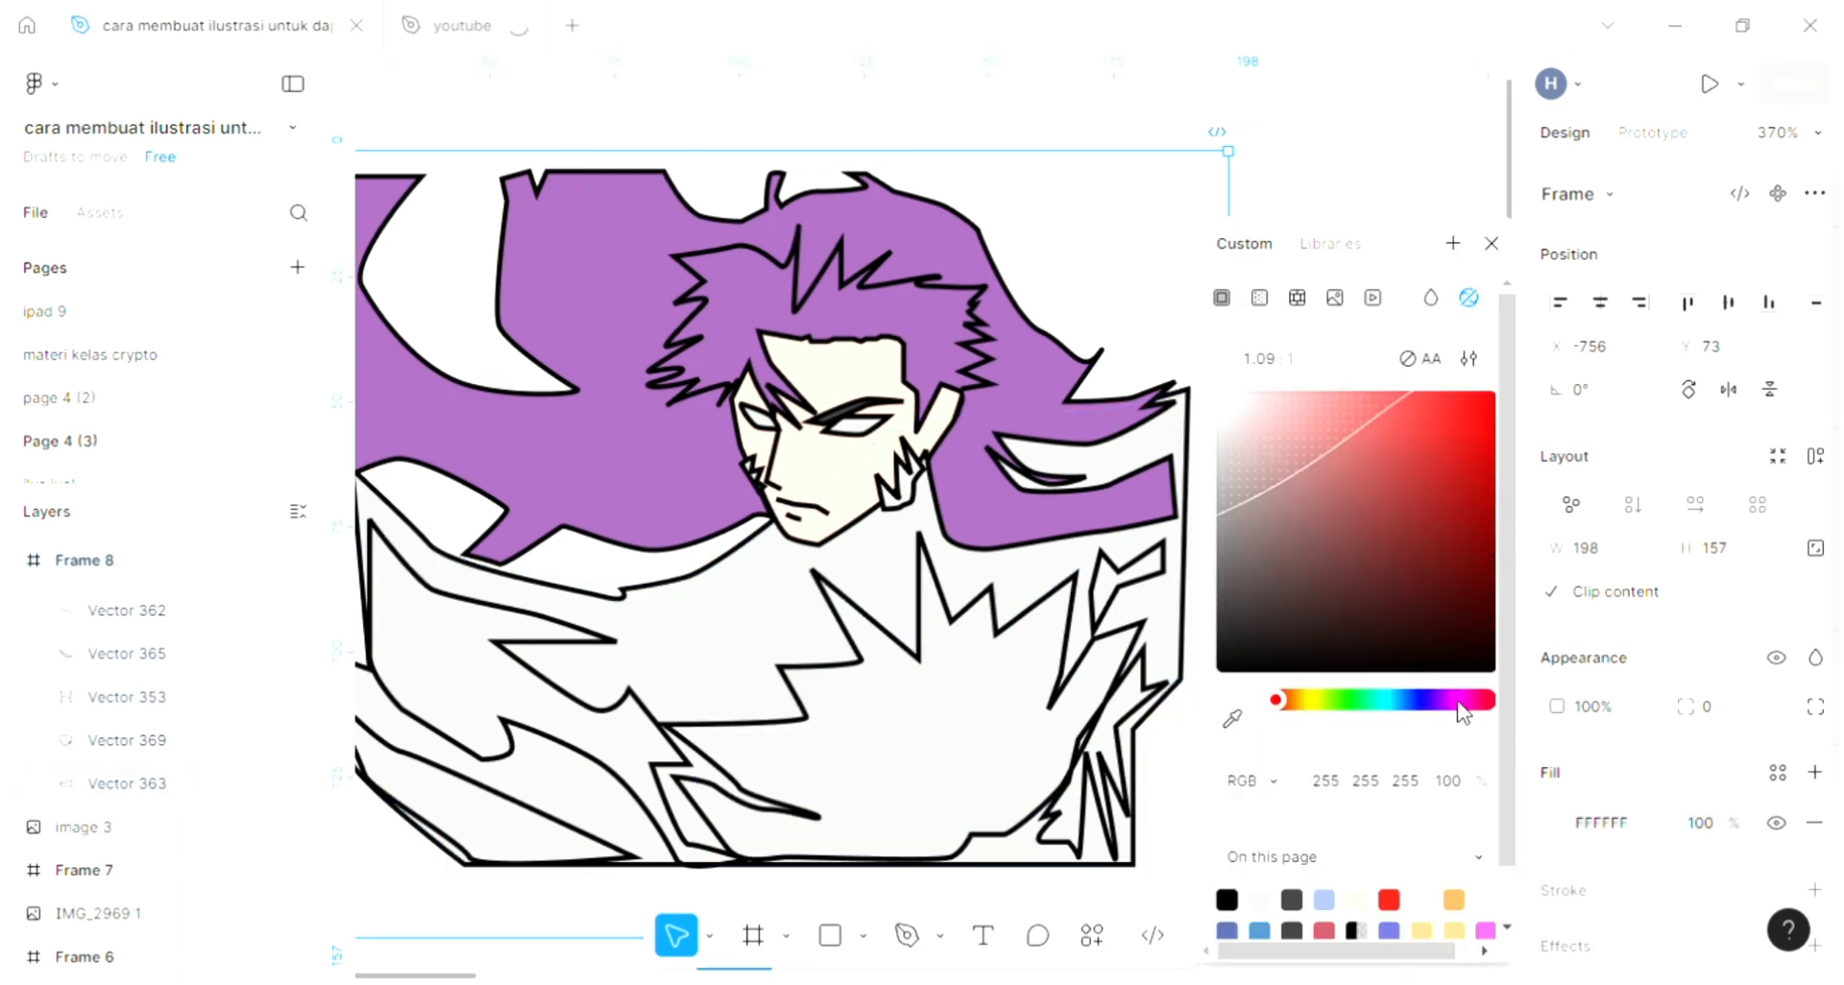
{"action": "left_click", "coordinate": [1318, 397]}
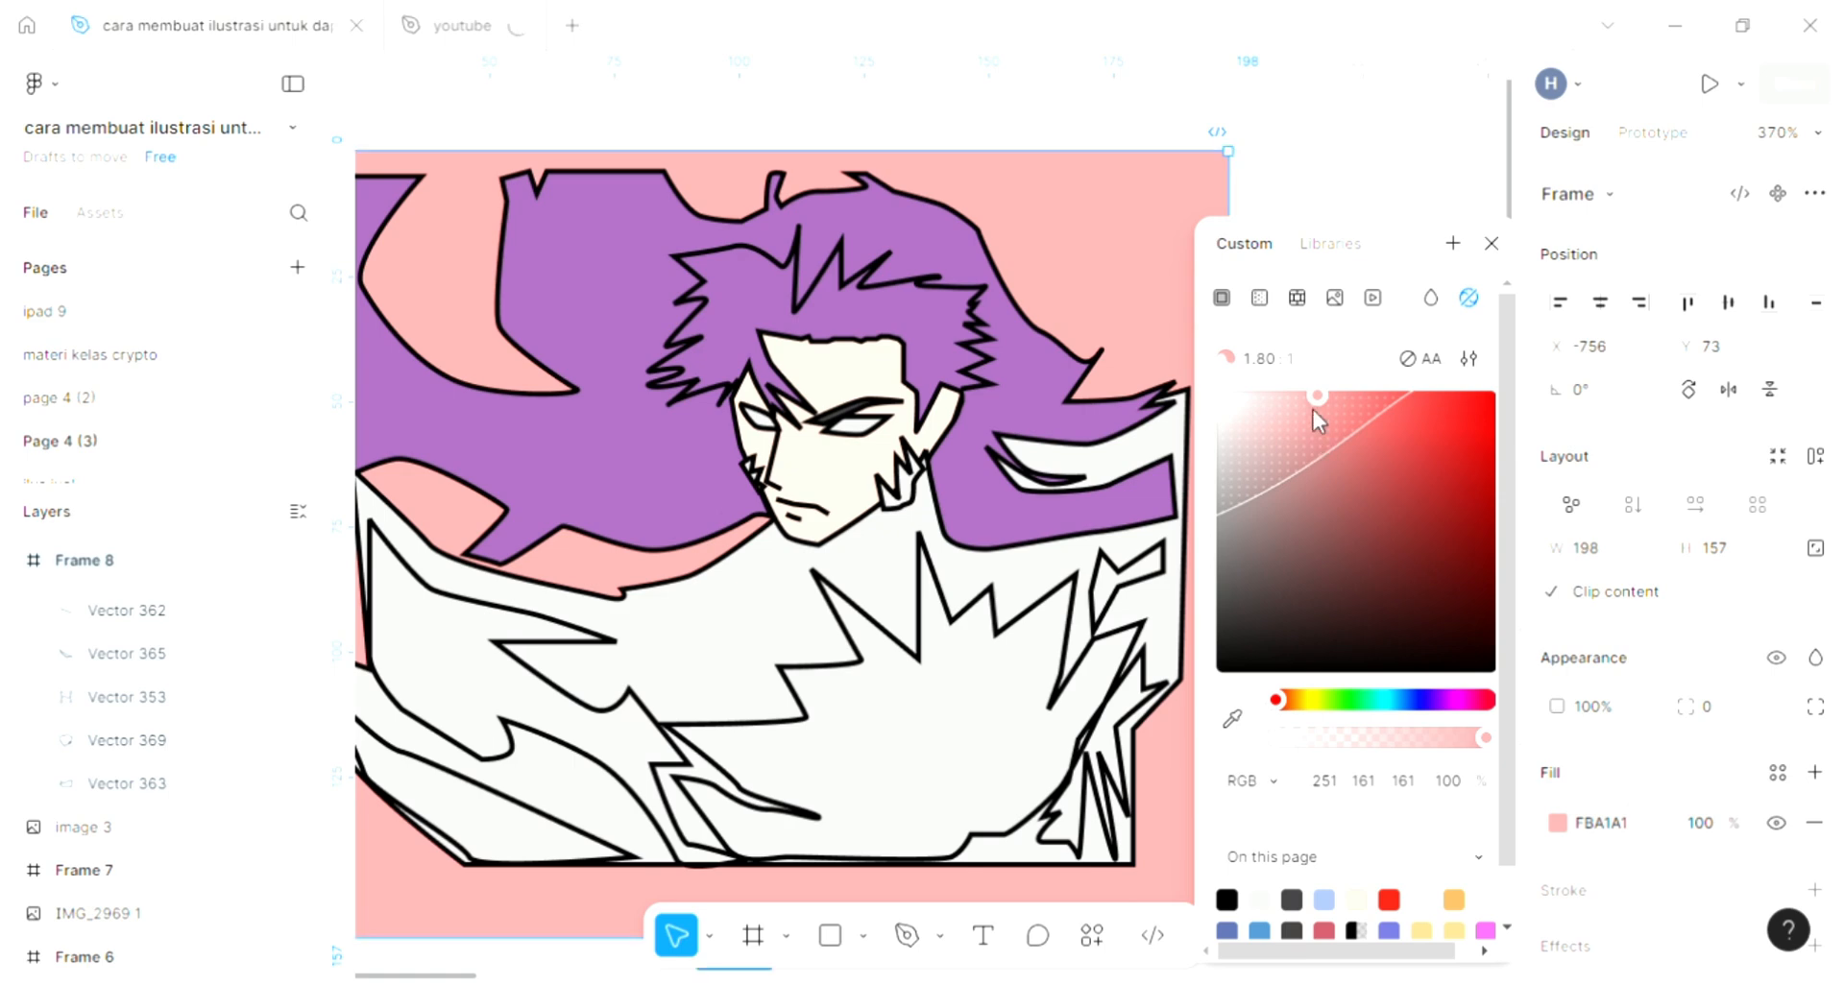
{"action": "left_click", "coordinate": [1312, 409]}
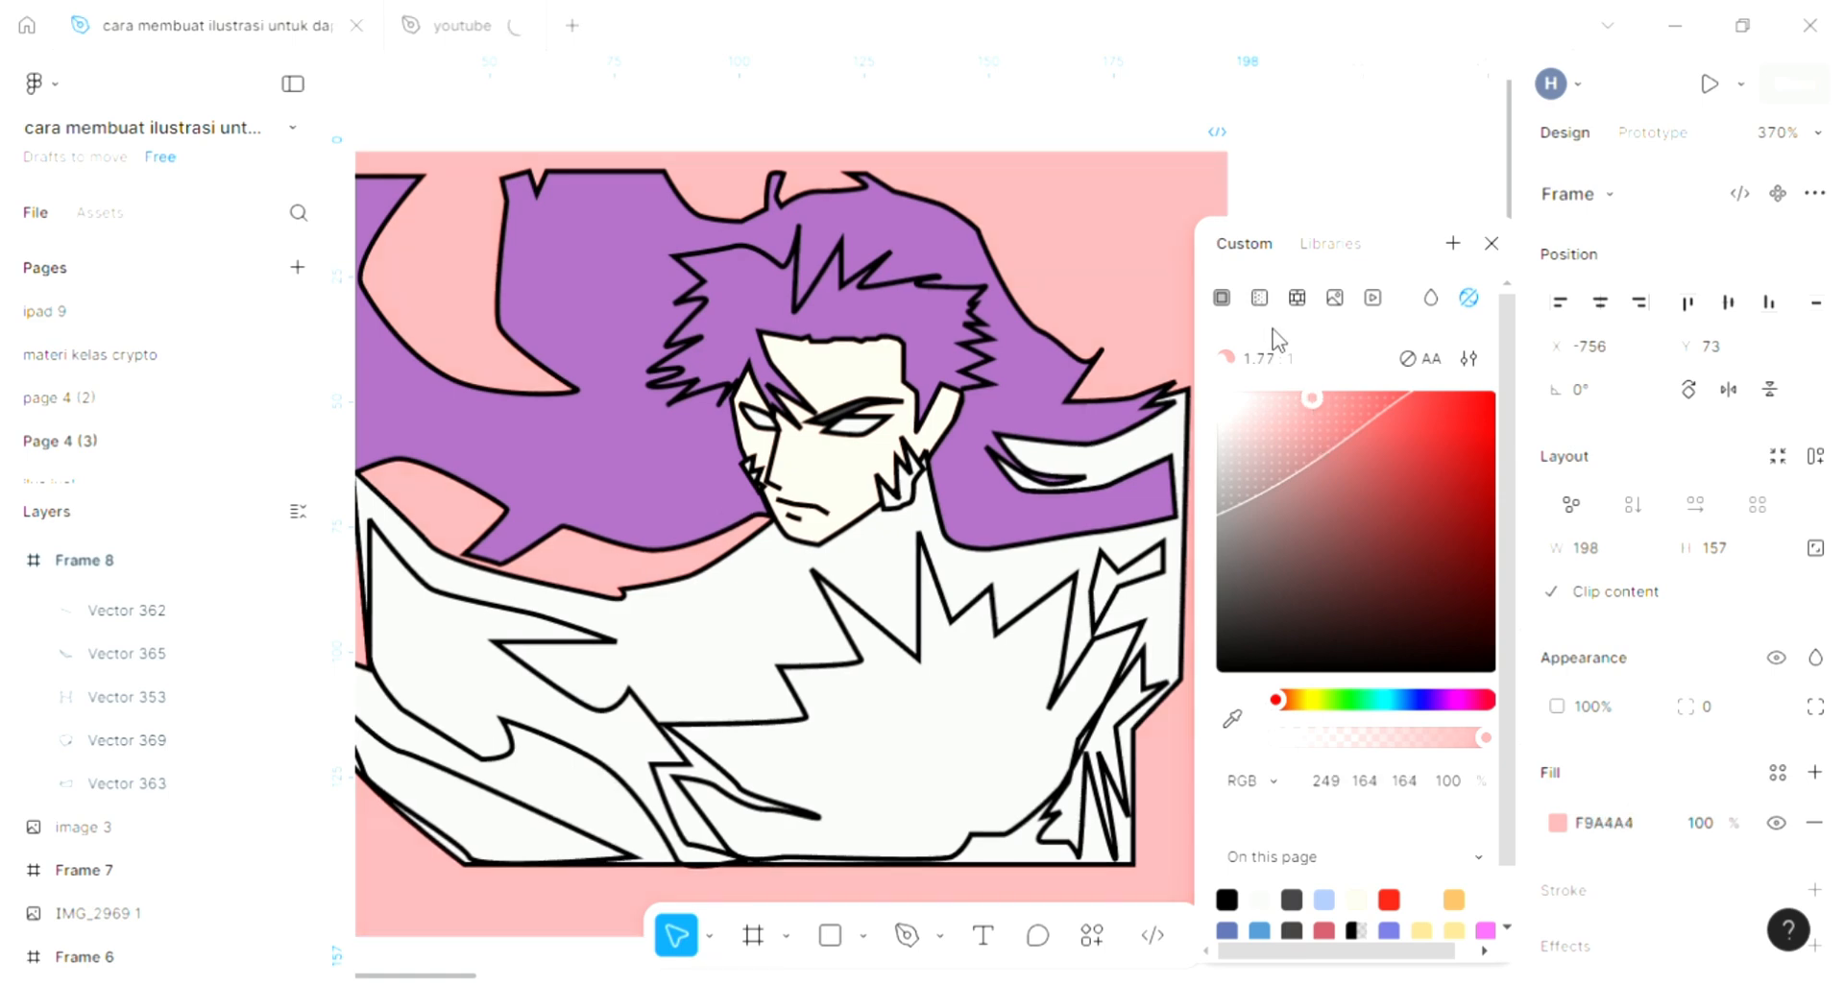
Step: Convert the frame's background fill to a linear gradient and set its 0% stop to the light cyan A4F3F9
{"action": "left_click", "coordinate": [1259, 299]}
{"action": "left_click", "coordinate": [1308, 538]}
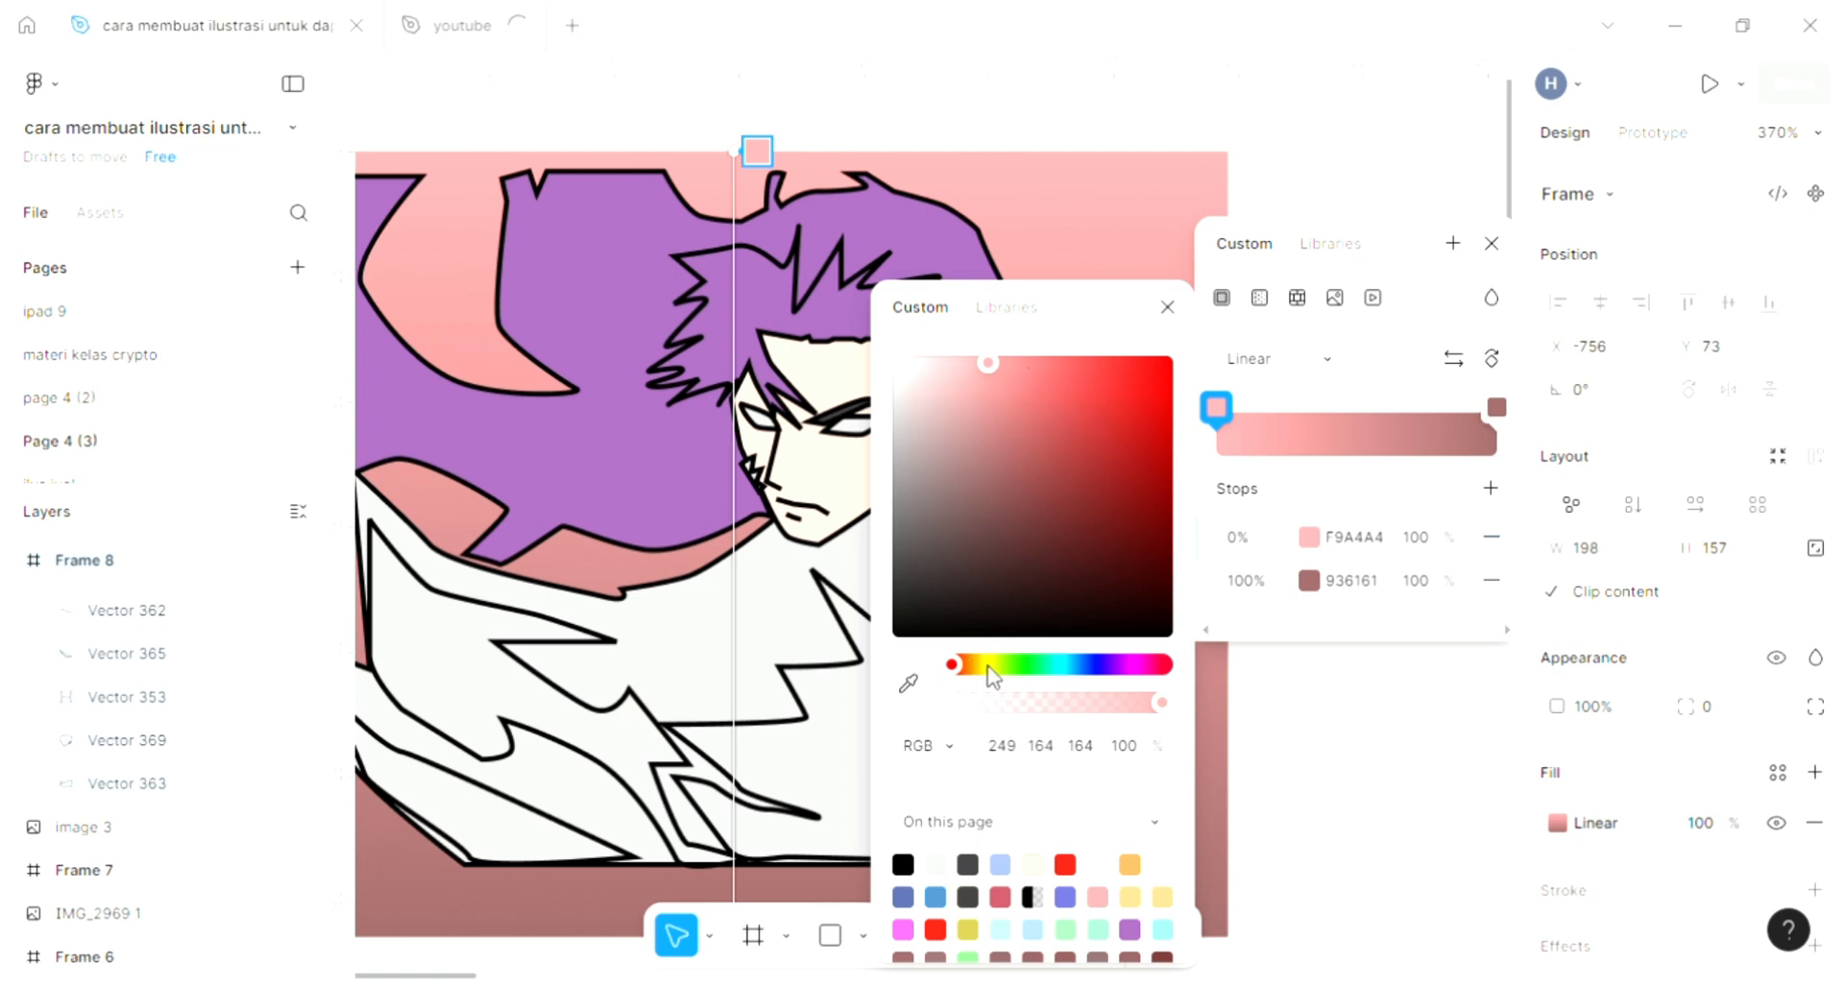
{"action": "left_click_drag", "start_coordinate": [1012, 679], "coordinate": [1033, 677]}
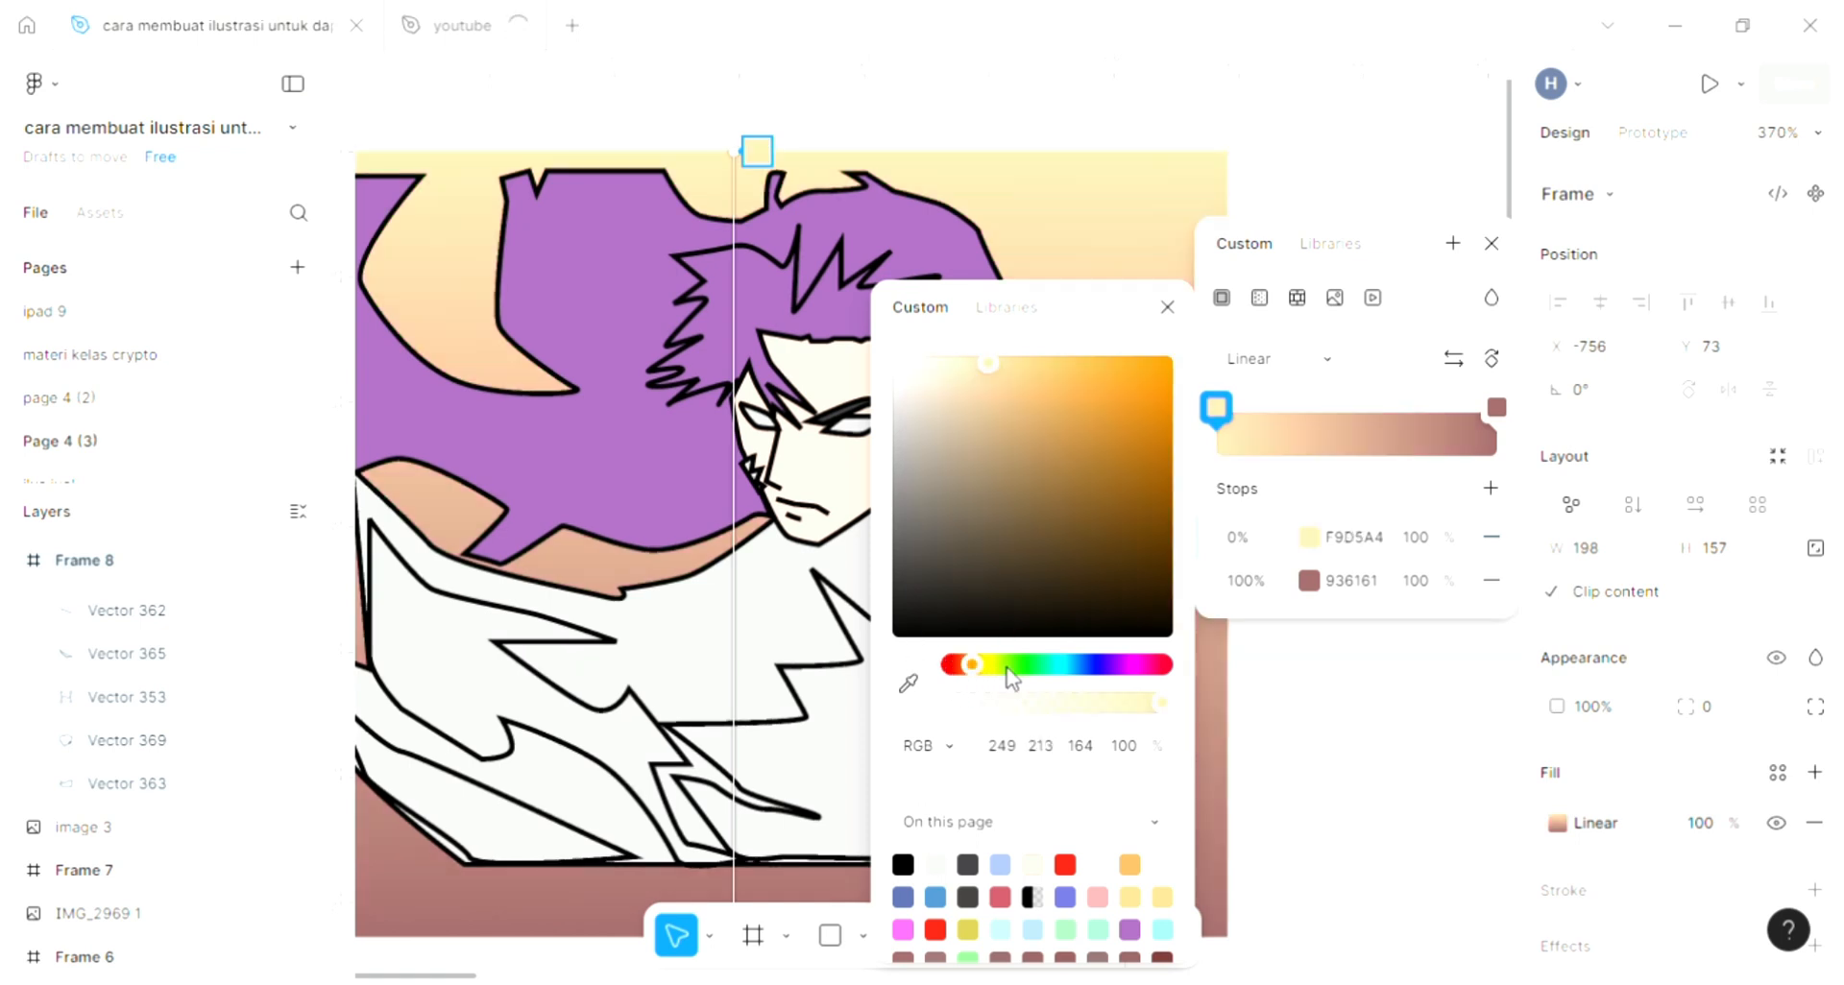
{"action": "left_click", "coordinate": [1064, 673]}
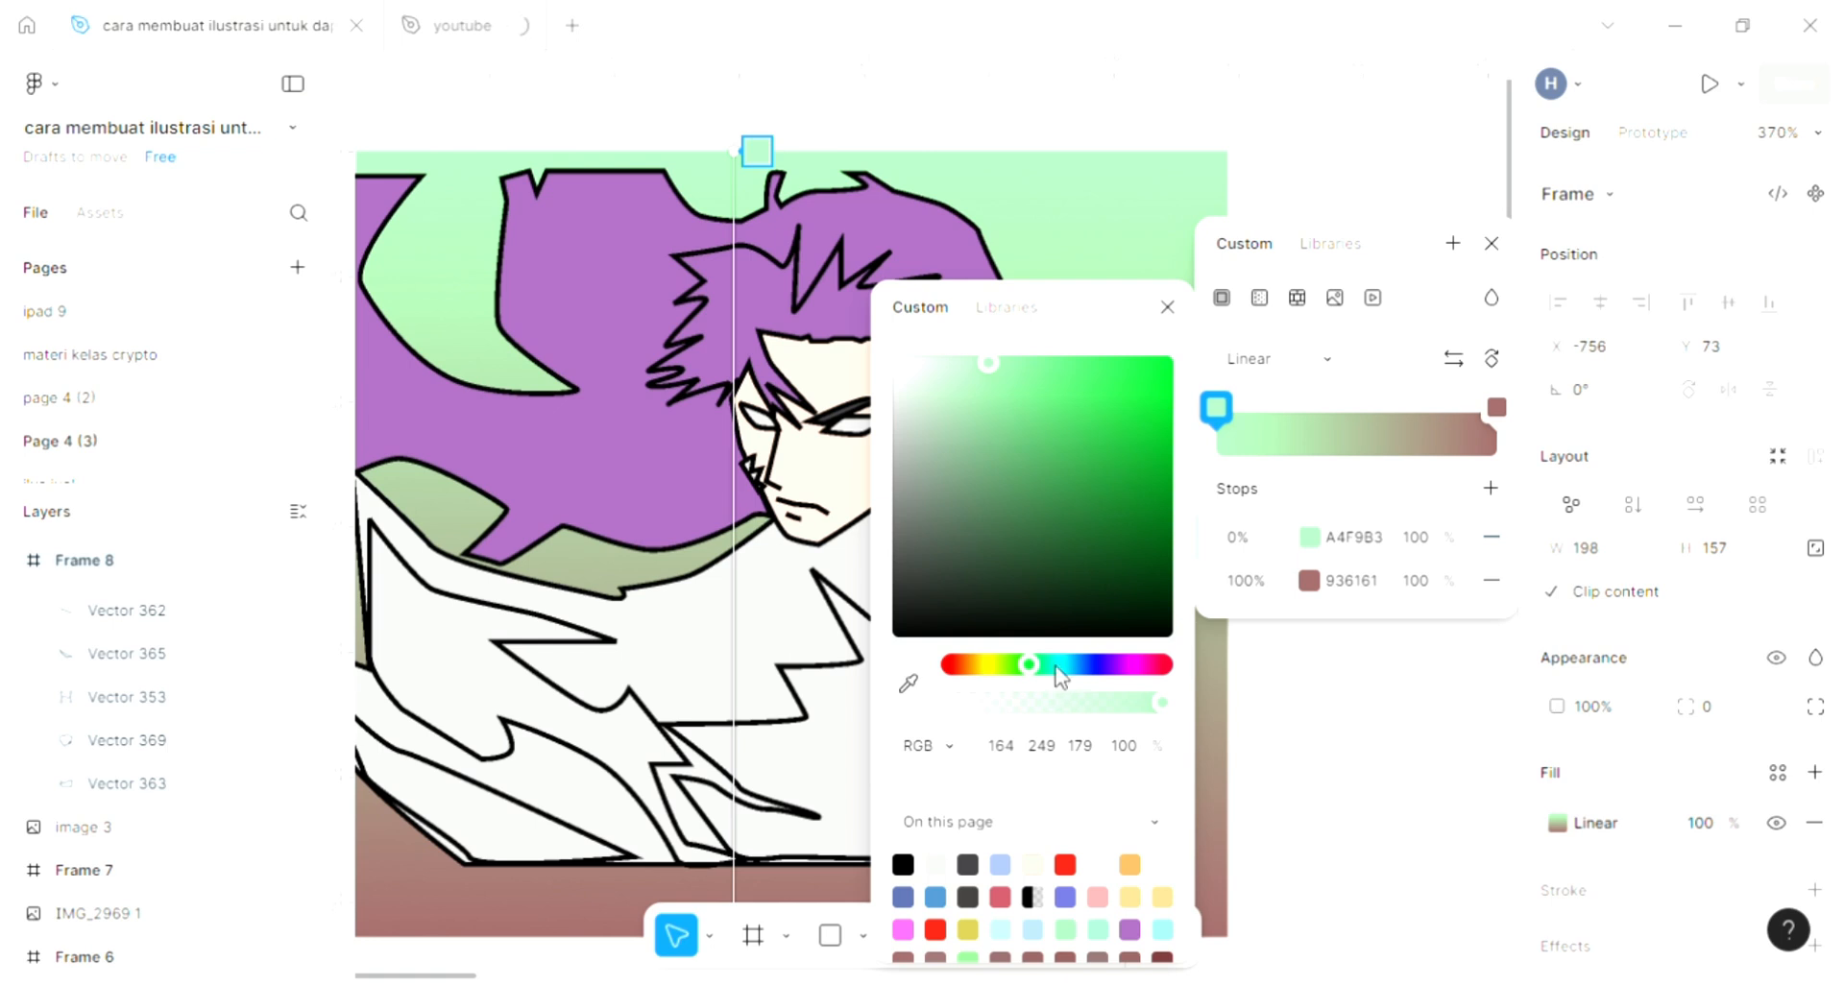
{"action": "left_click", "coordinate": [1057, 669]}
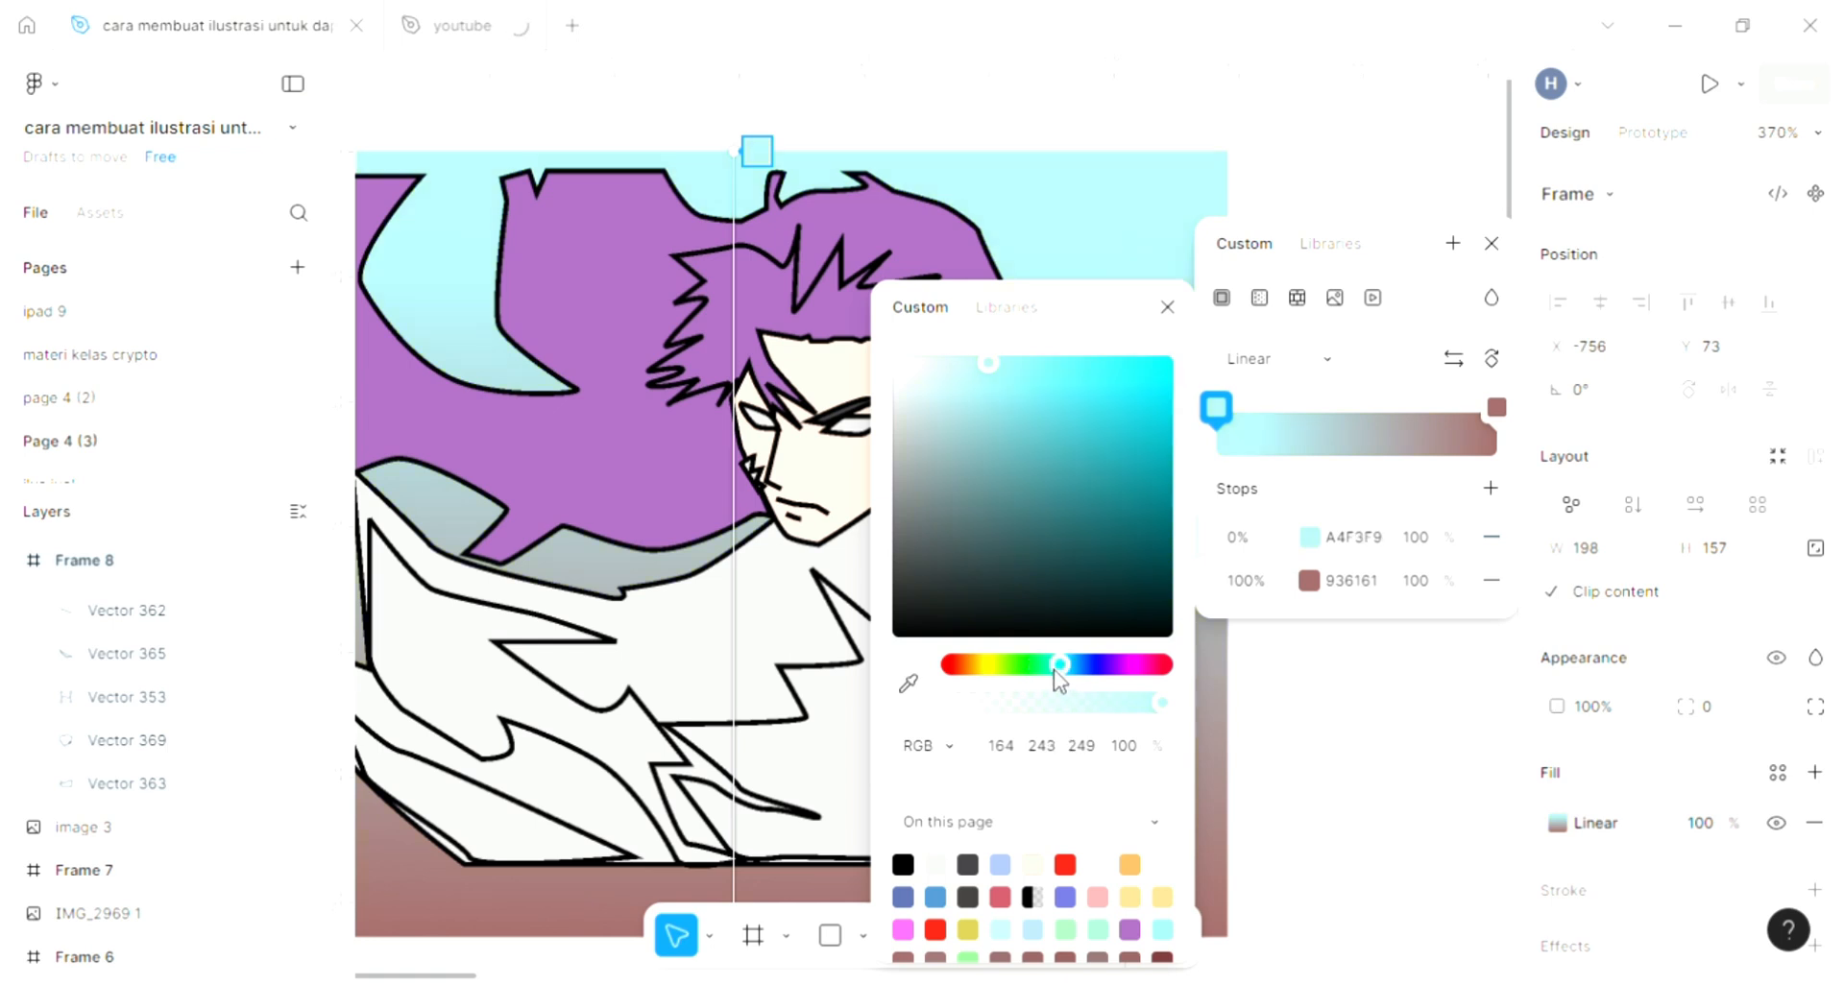
{"action": "left_click", "coordinate": [1311, 727]}
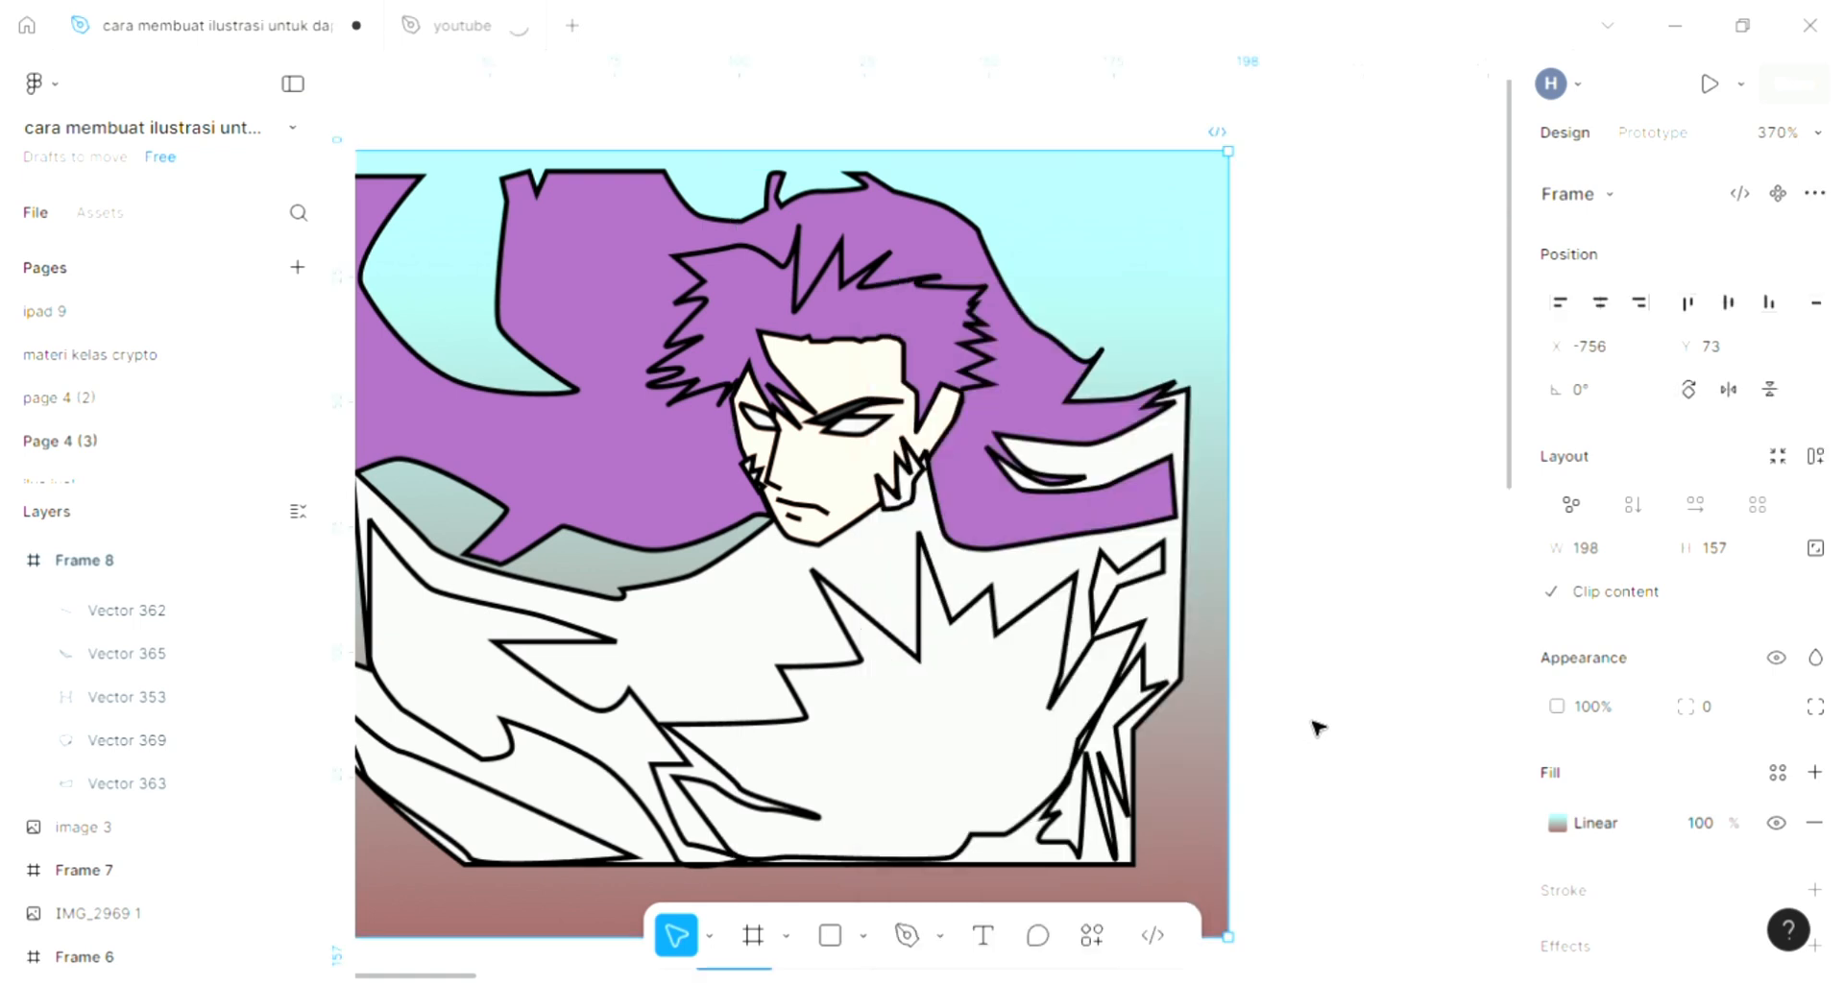
{"action": "key", "text": "Escape"}
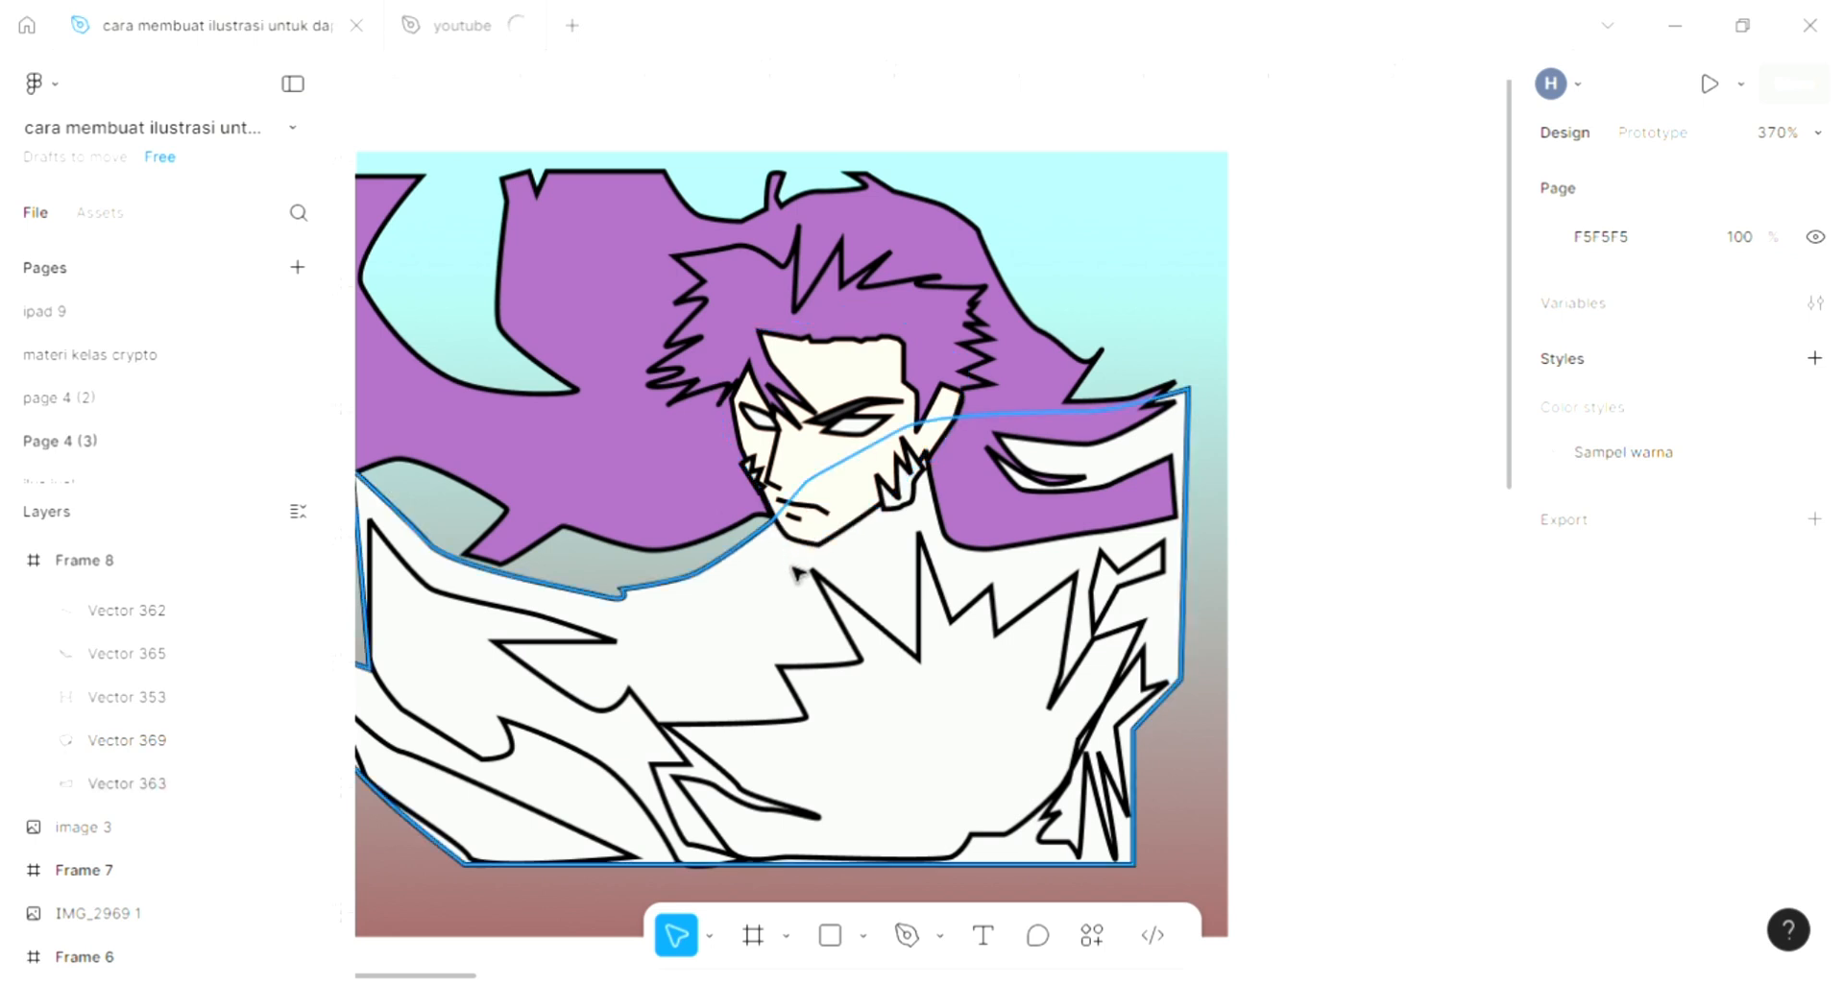
Step: Change the large body outline's fill to the dark grey 514F4F
{"action": "left_click", "coordinate": [891, 631]}
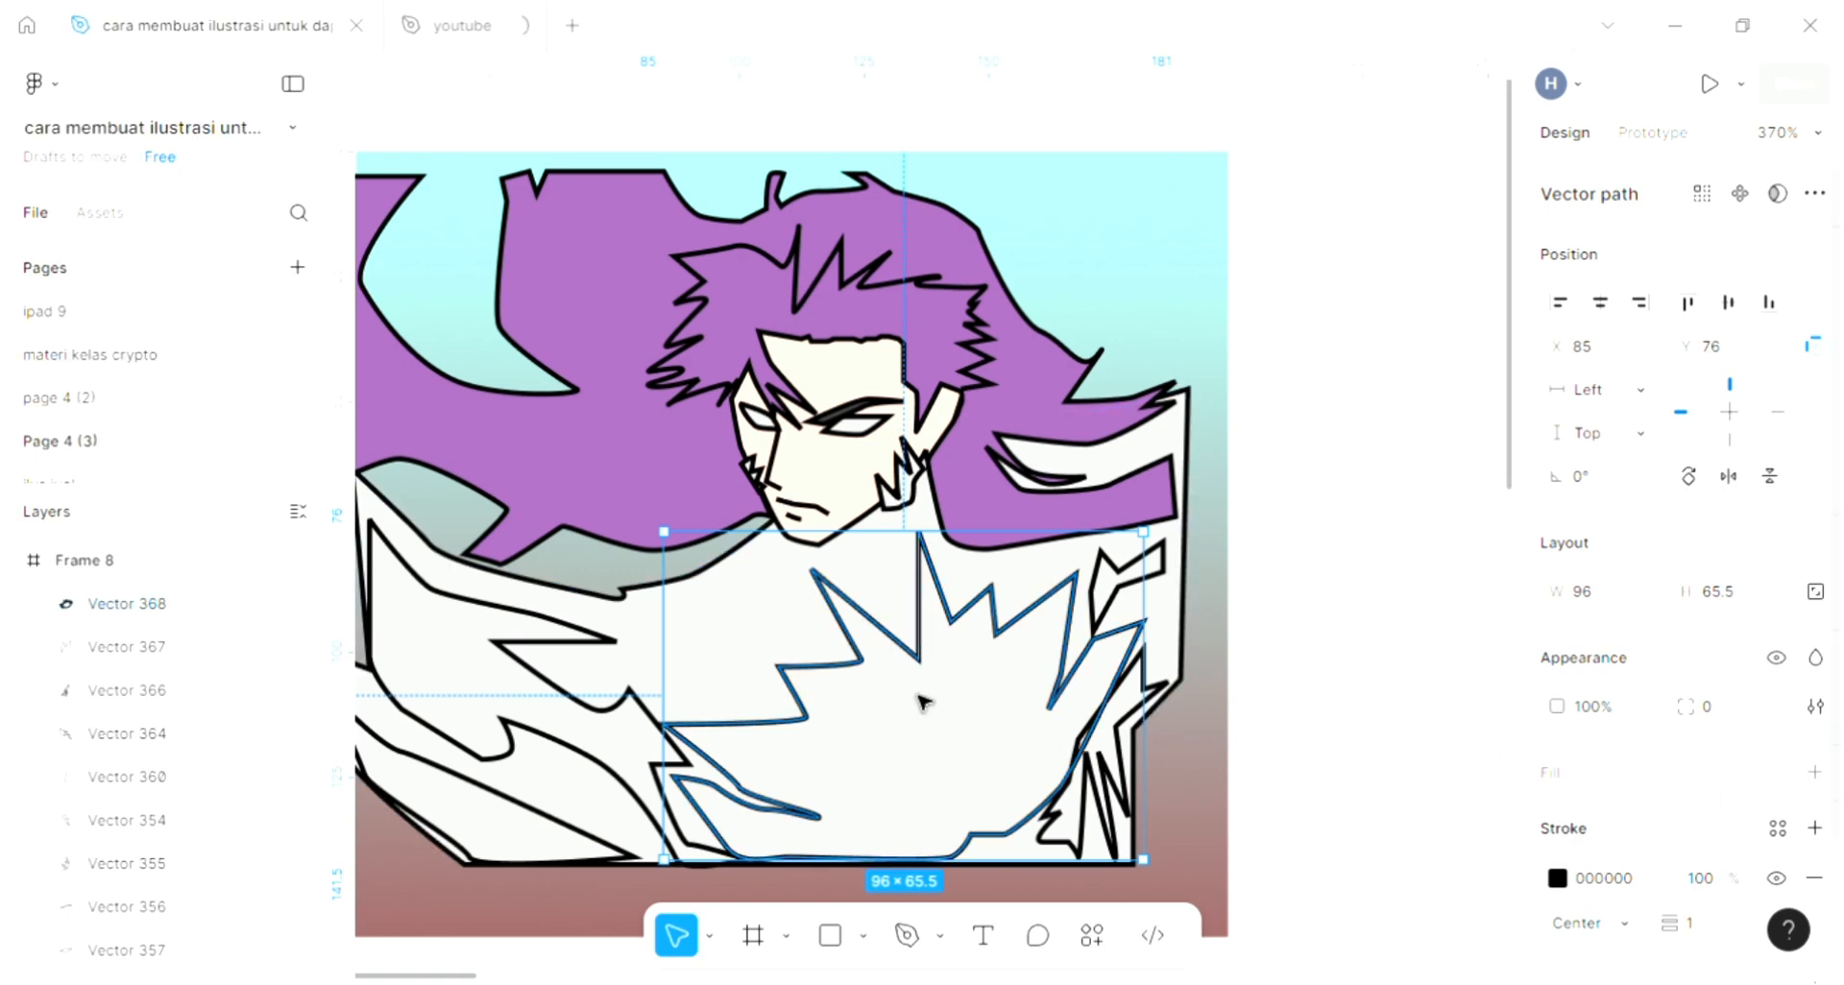
{"action": "left_click", "coordinate": [691, 651]}
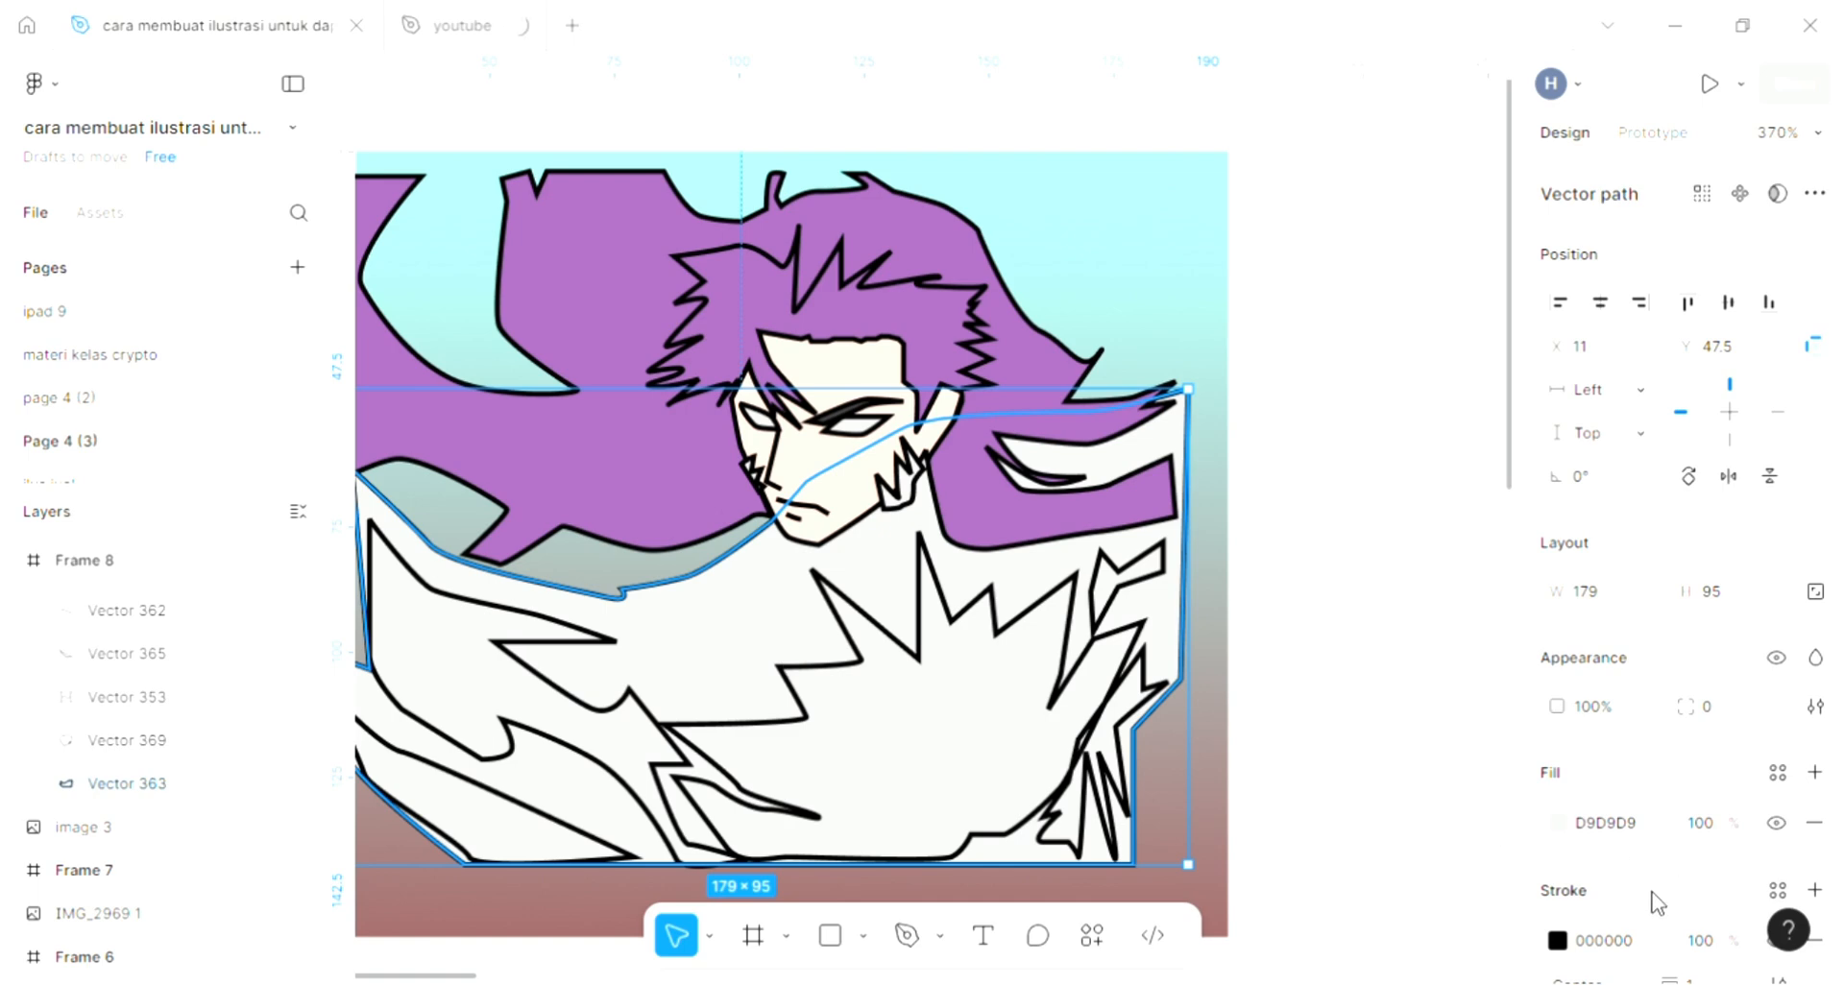
{"action": "left_click", "coordinate": [1571, 824]}
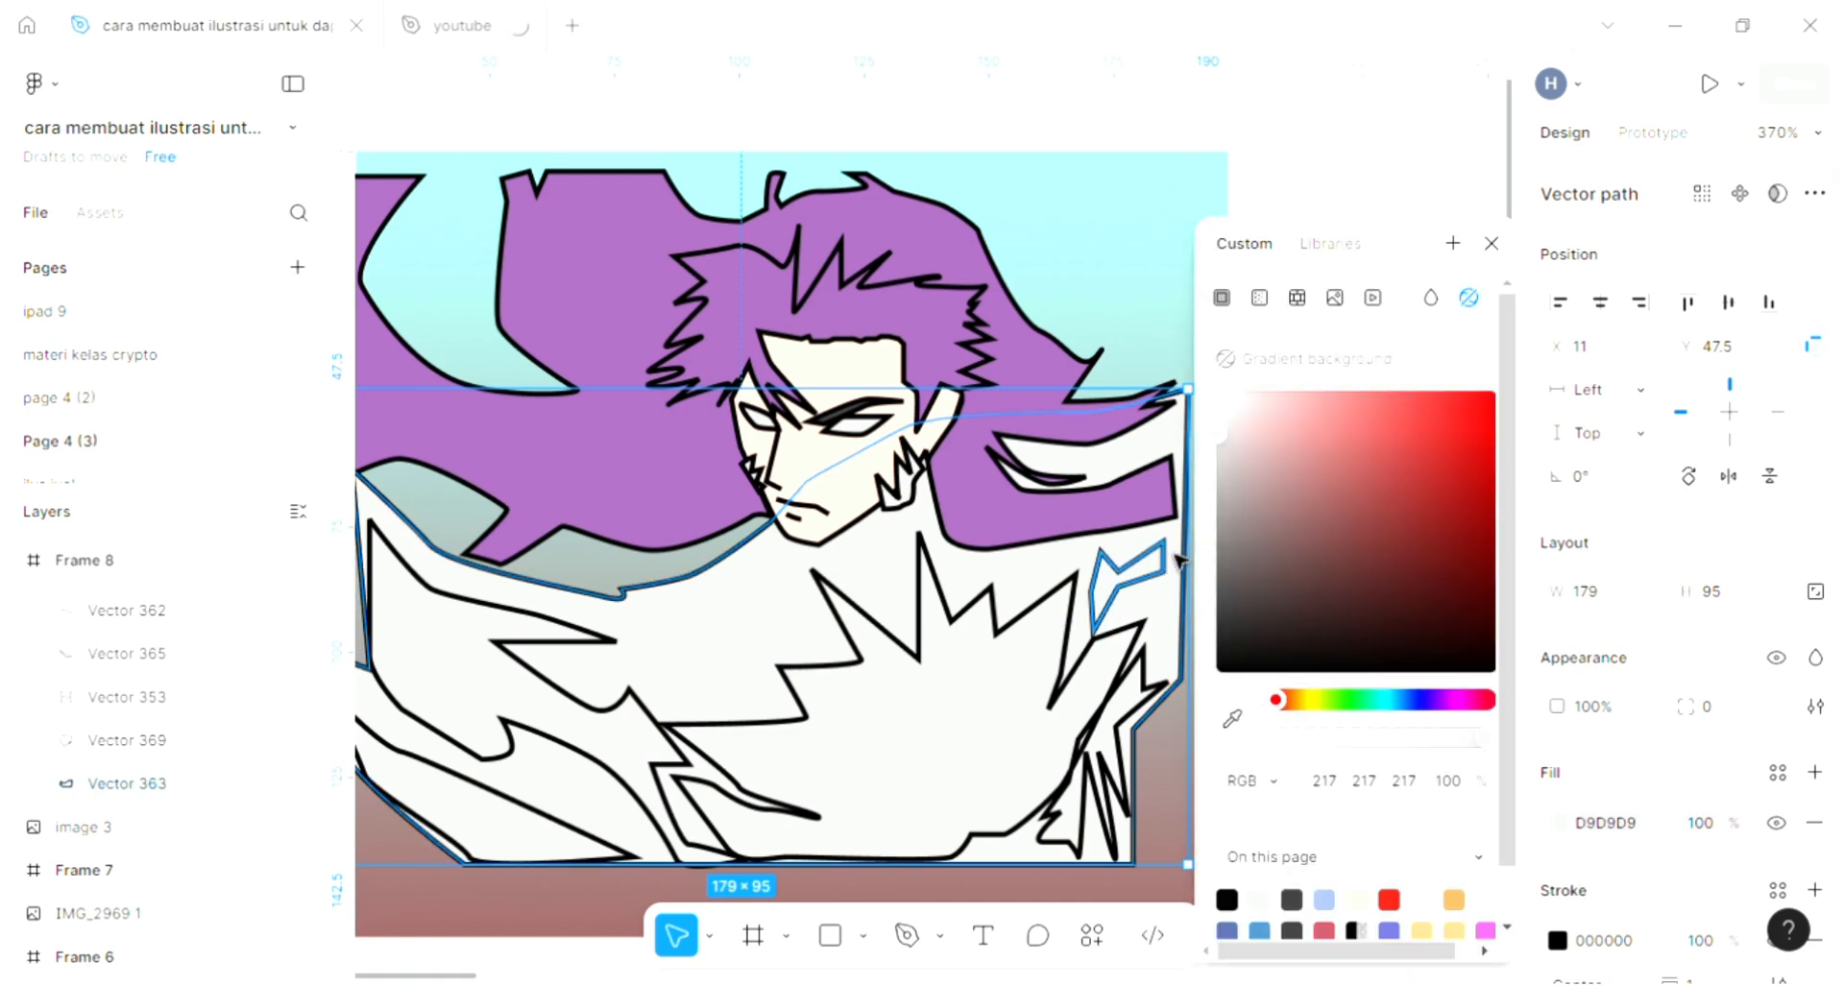
{"action": "left_click_drag", "start_coordinate": [1230, 497], "coordinate": [1189, 577]}
{"action": "scroll", "coordinate": [1091, 597], "scroll_direction": "right", "scroll_amount": 3}
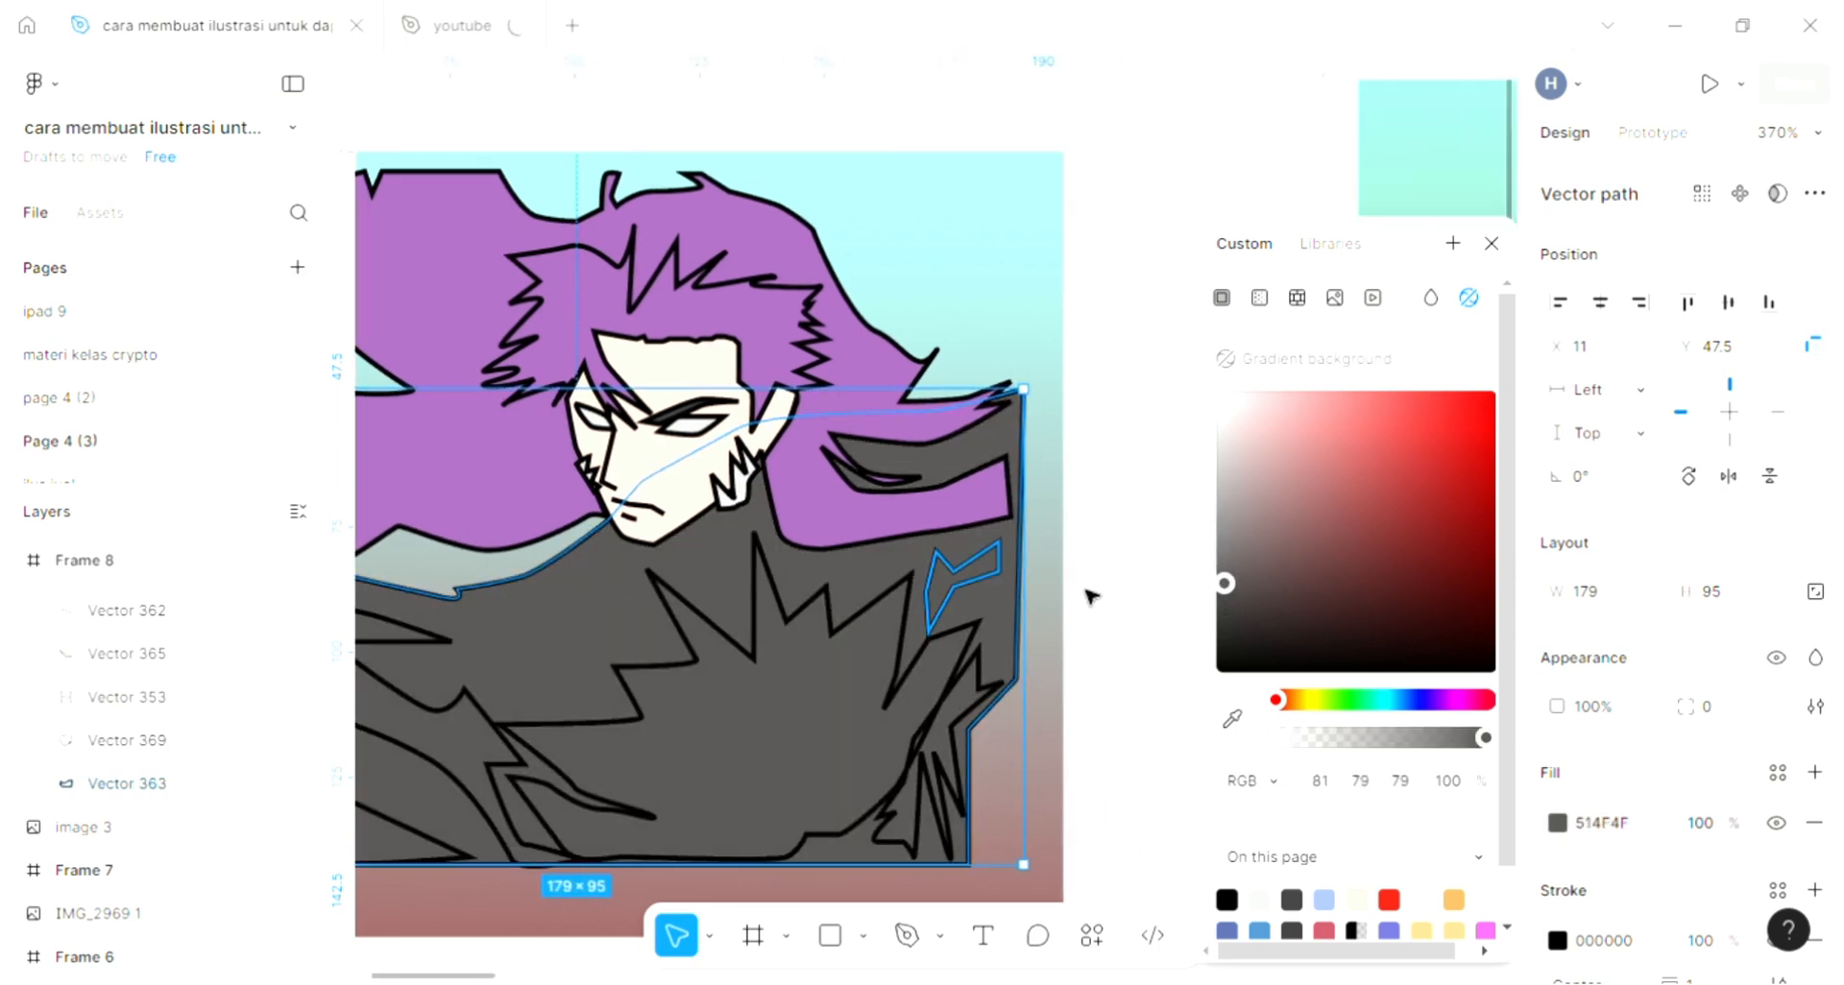
{"action": "left_click", "coordinate": [1090, 596]}
Step: Fill the long jagged shape on the character's left-hand sleeve with the dark red 510D09 sampled from the palette swatches
{"action": "scroll", "coordinate": [1093, 598], "scroll_direction": "left", "scroll_amount": 3}
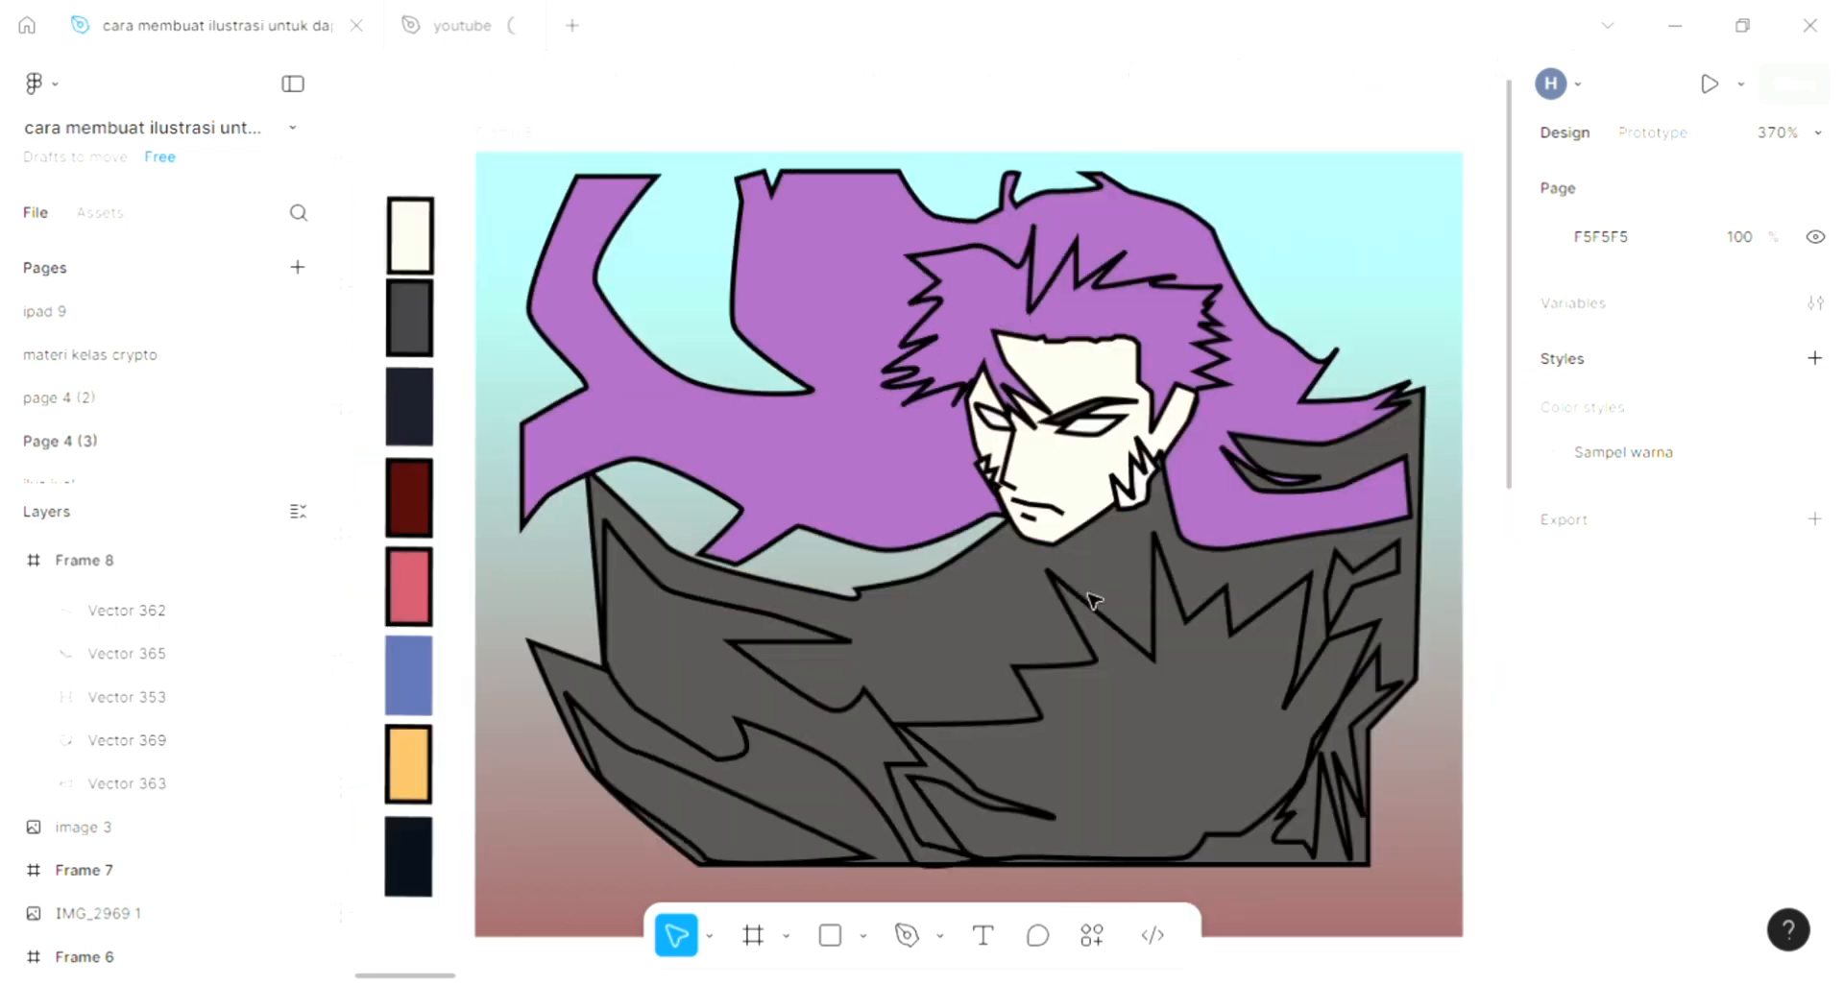
{"action": "scroll", "coordinate": [1093, 599], "scroll_direction": "down", "scroll_amount": 3}
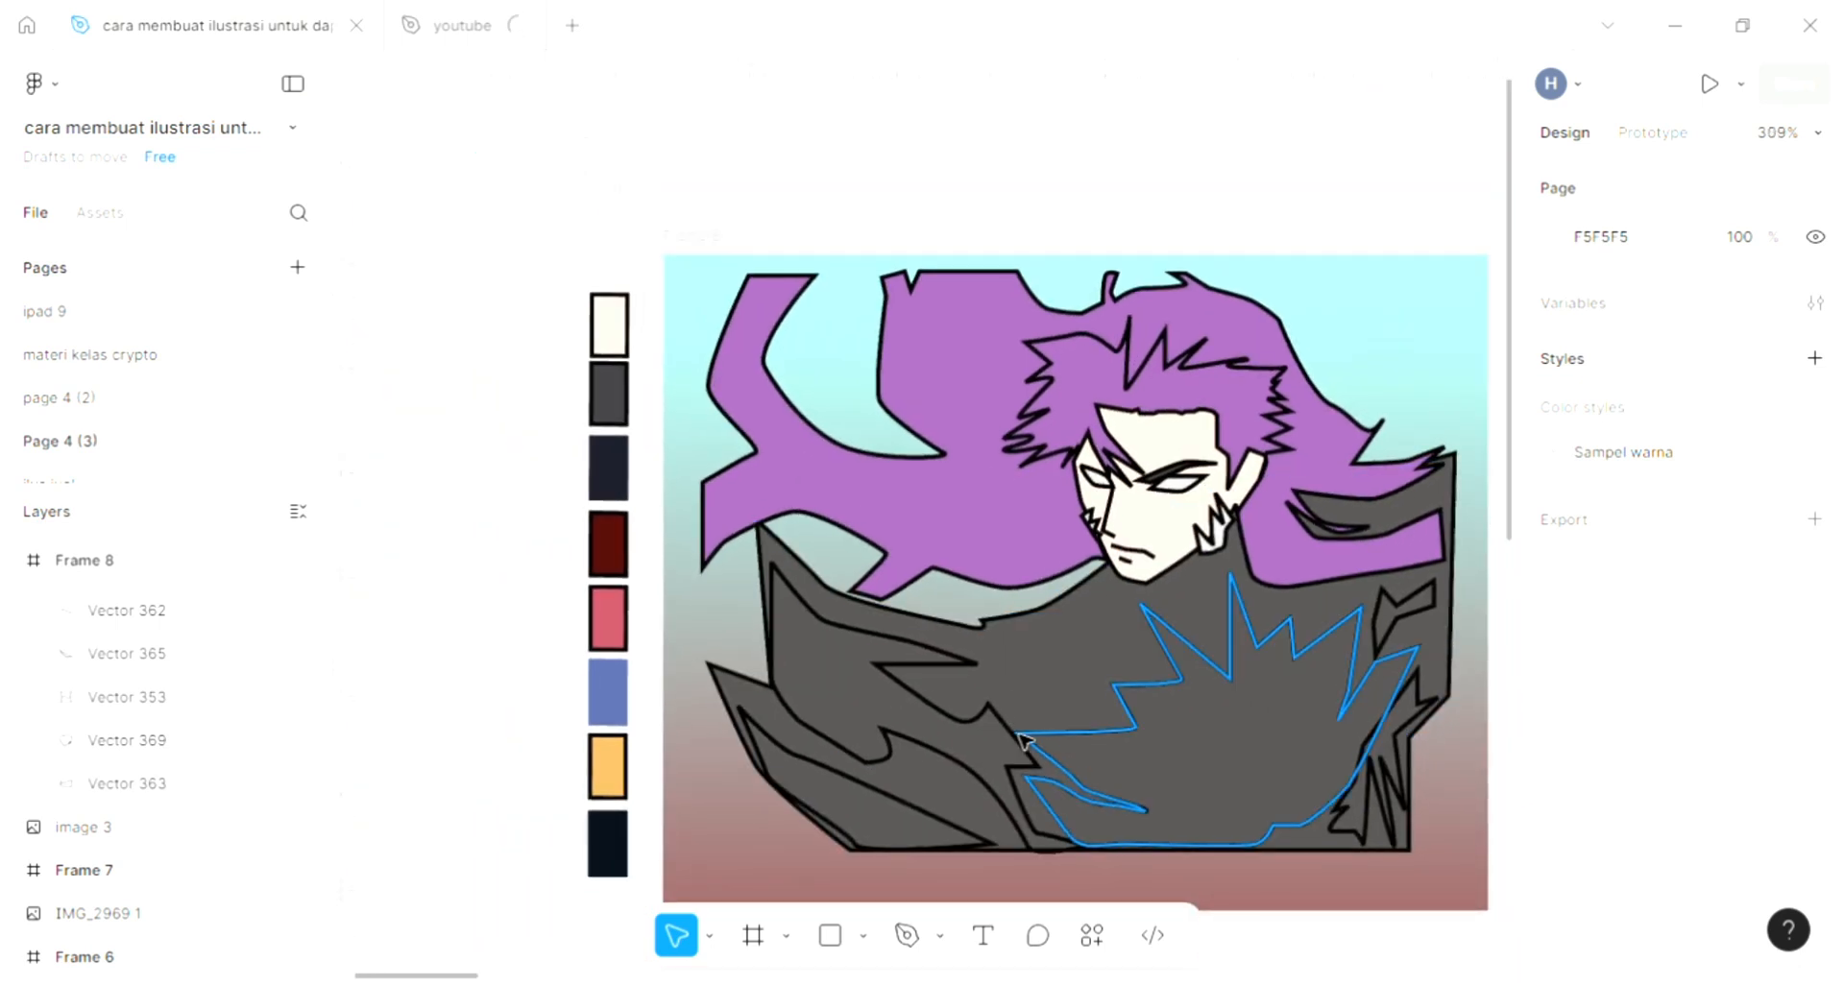
{"action": "left_click", "coordinate": [968, 715]}
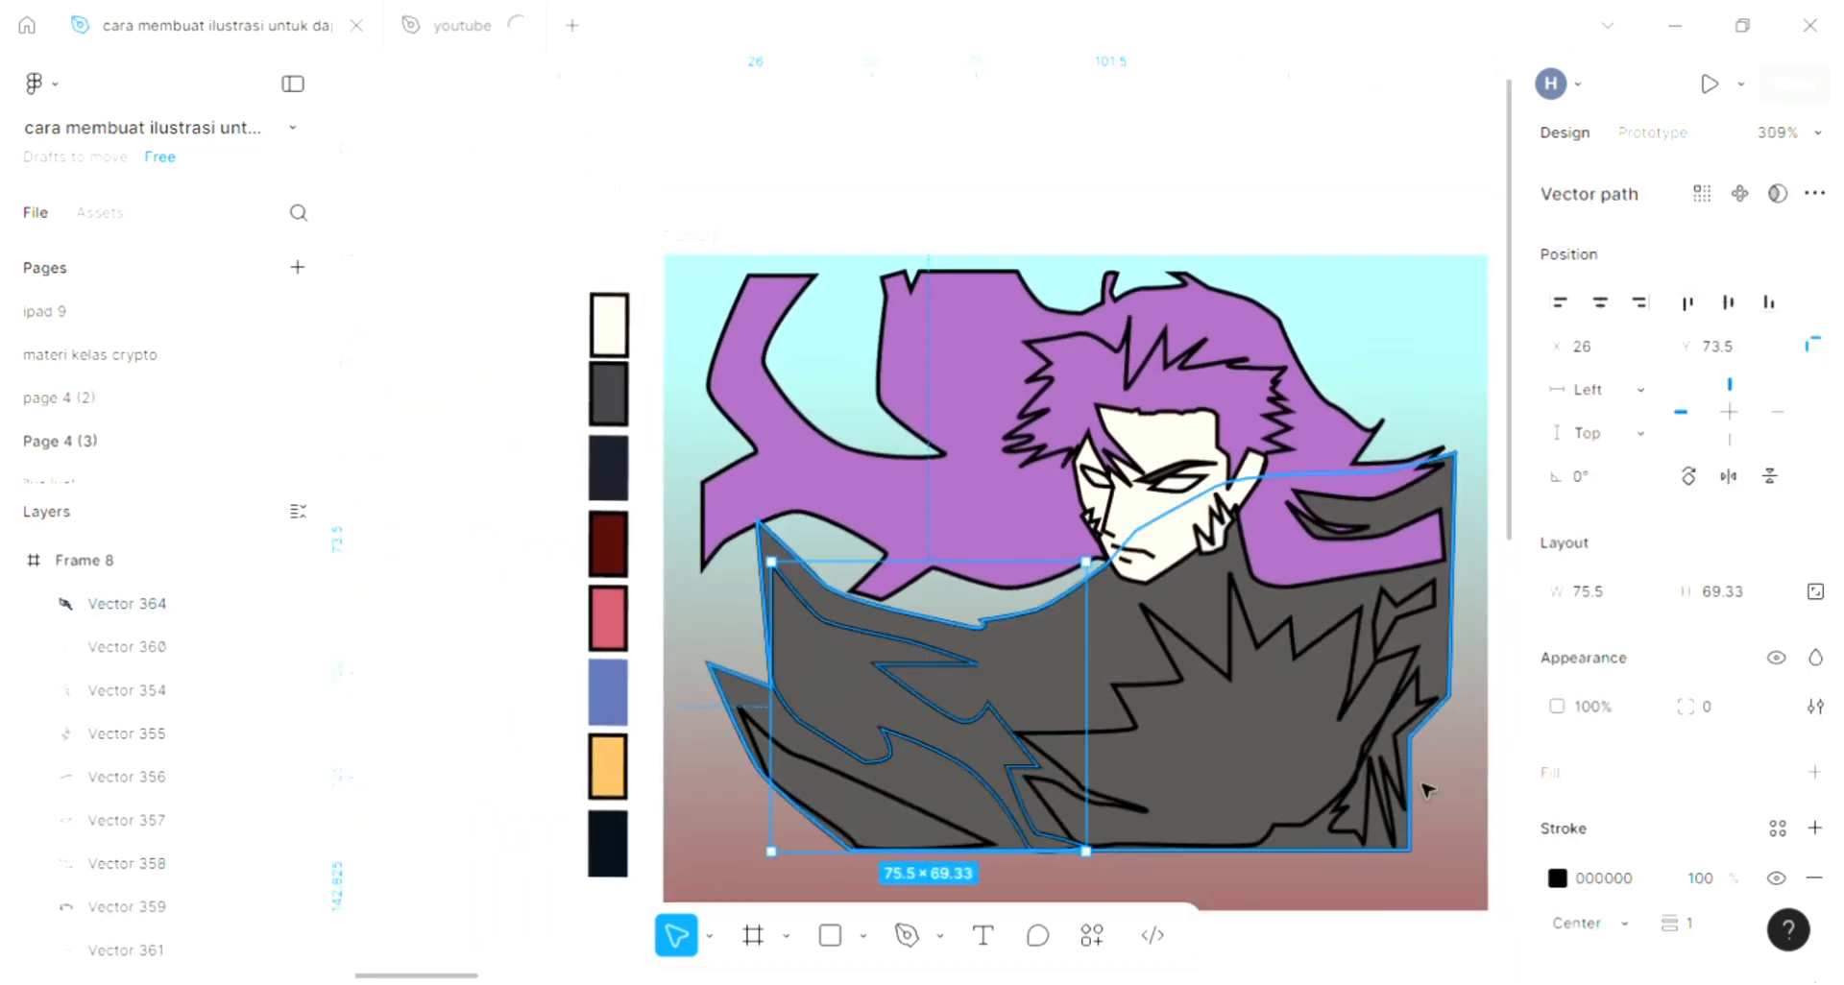
{"action": "left_click", "coordinate": [1814, 771]}
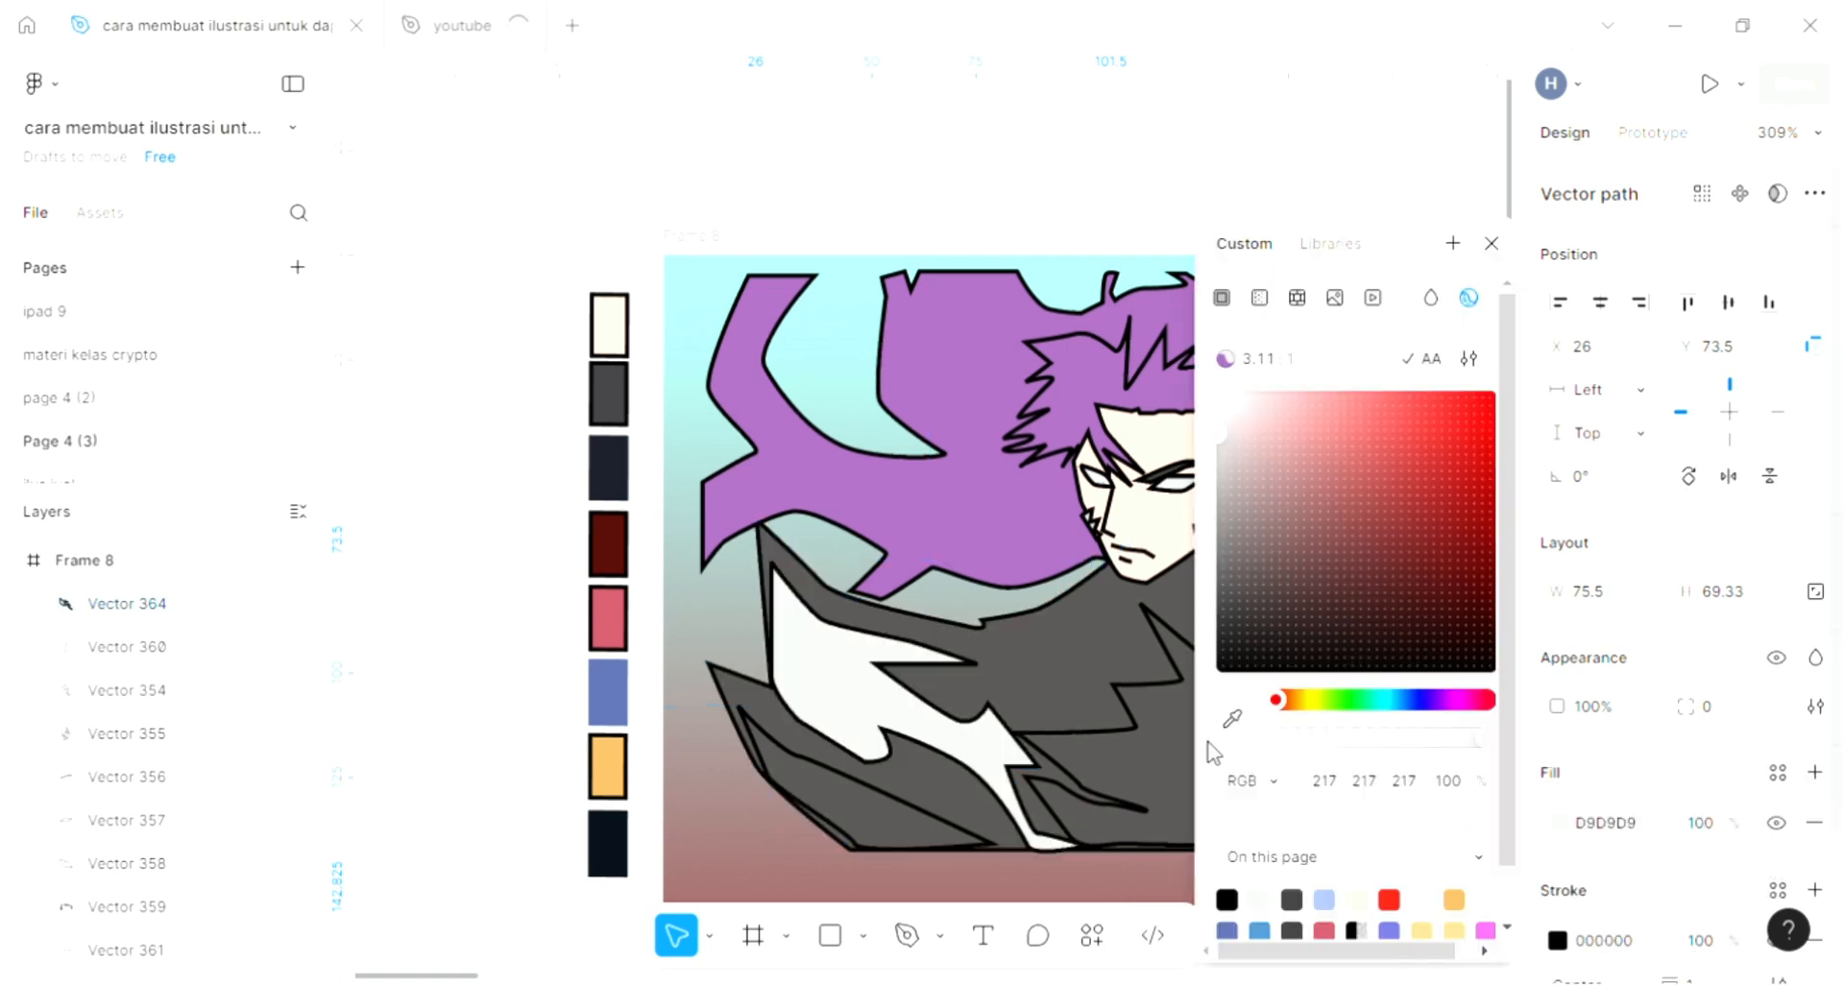
{"action": "left_click", "coordinate": [1233, 720]}
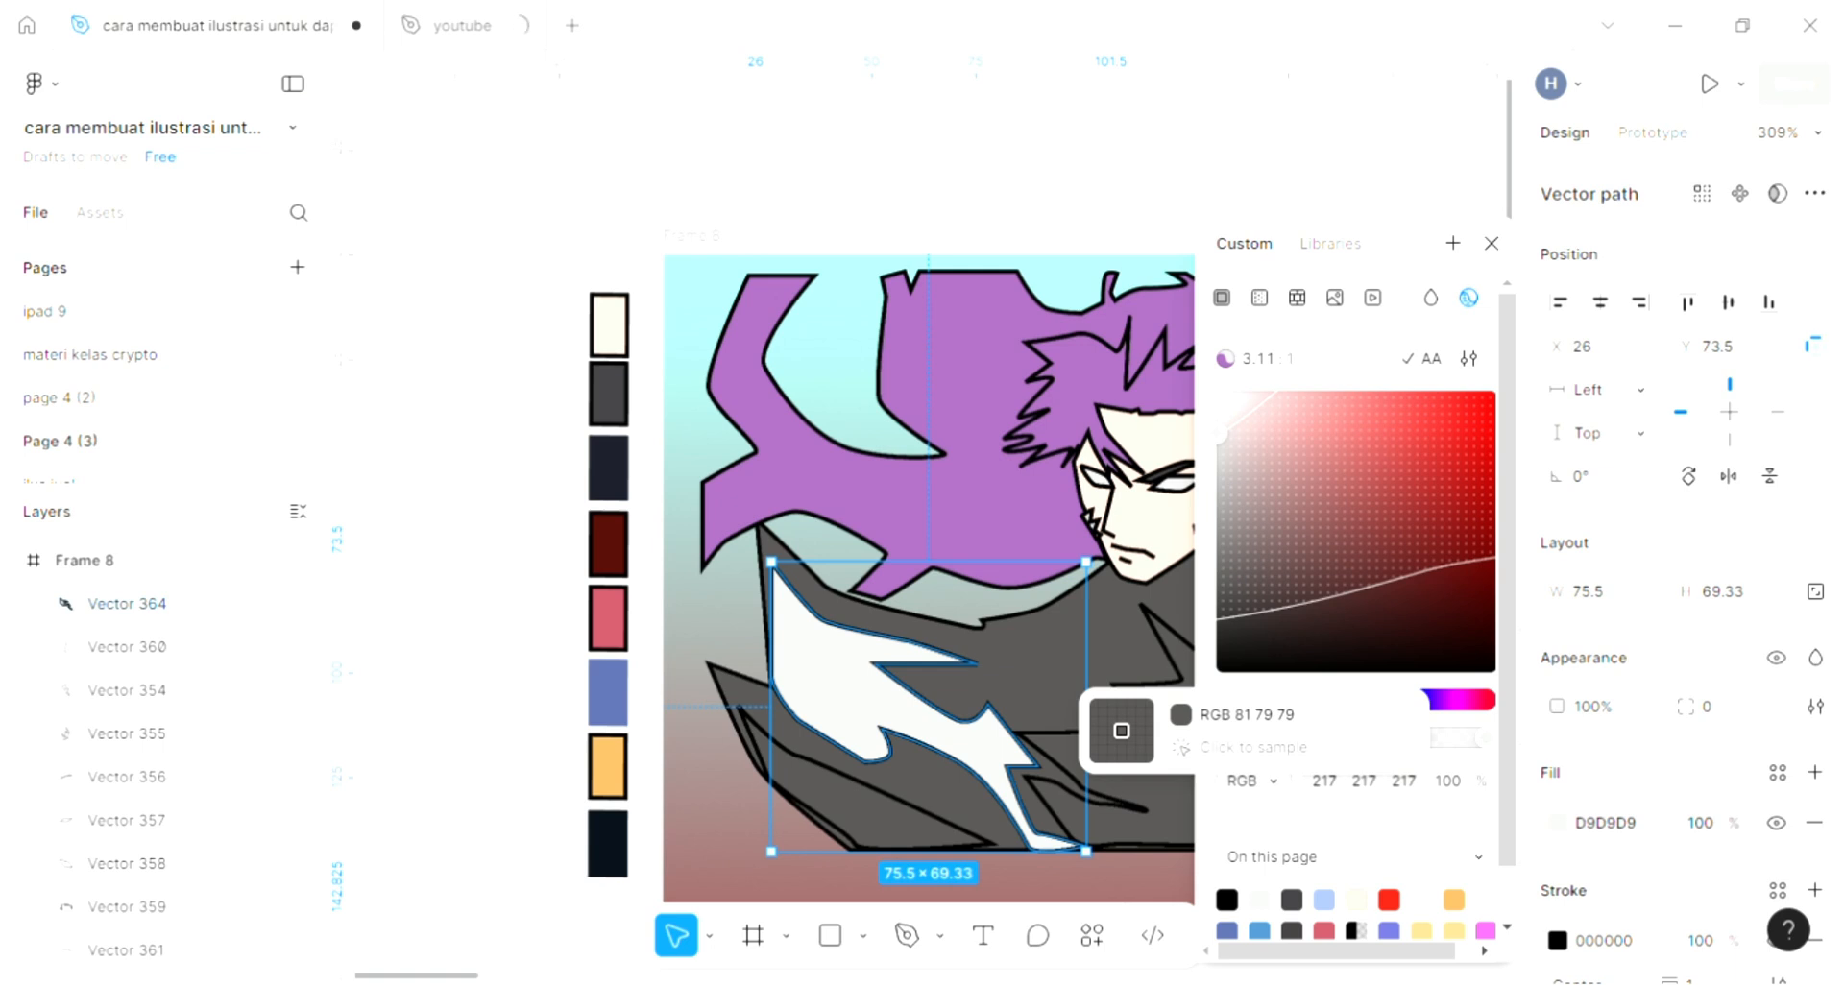
{"action": "left_click", "coordinate": [608, 544]}
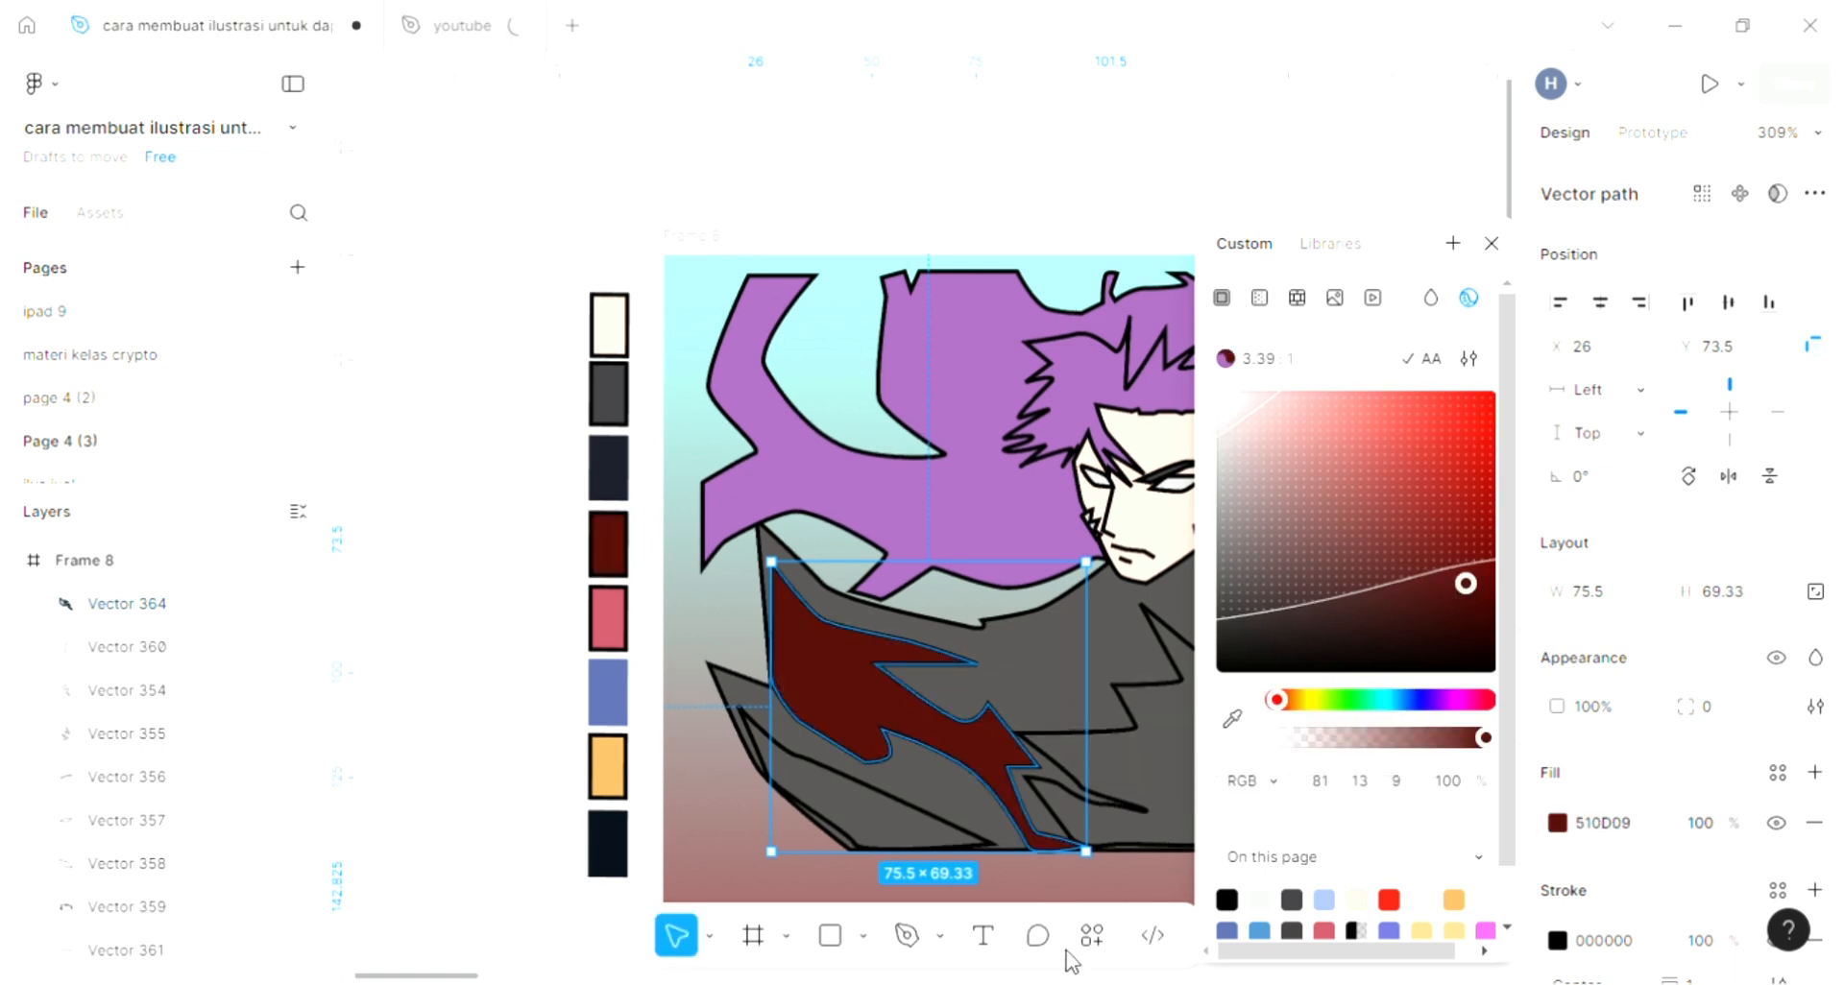
Step: Fill the pointed shape at the lower-left edge of the body with the same dark red 510D09
{"action": "left_click", "coordinate": [970, 845]}
{"action": "left_click", "coordinate": [1814, 772]}
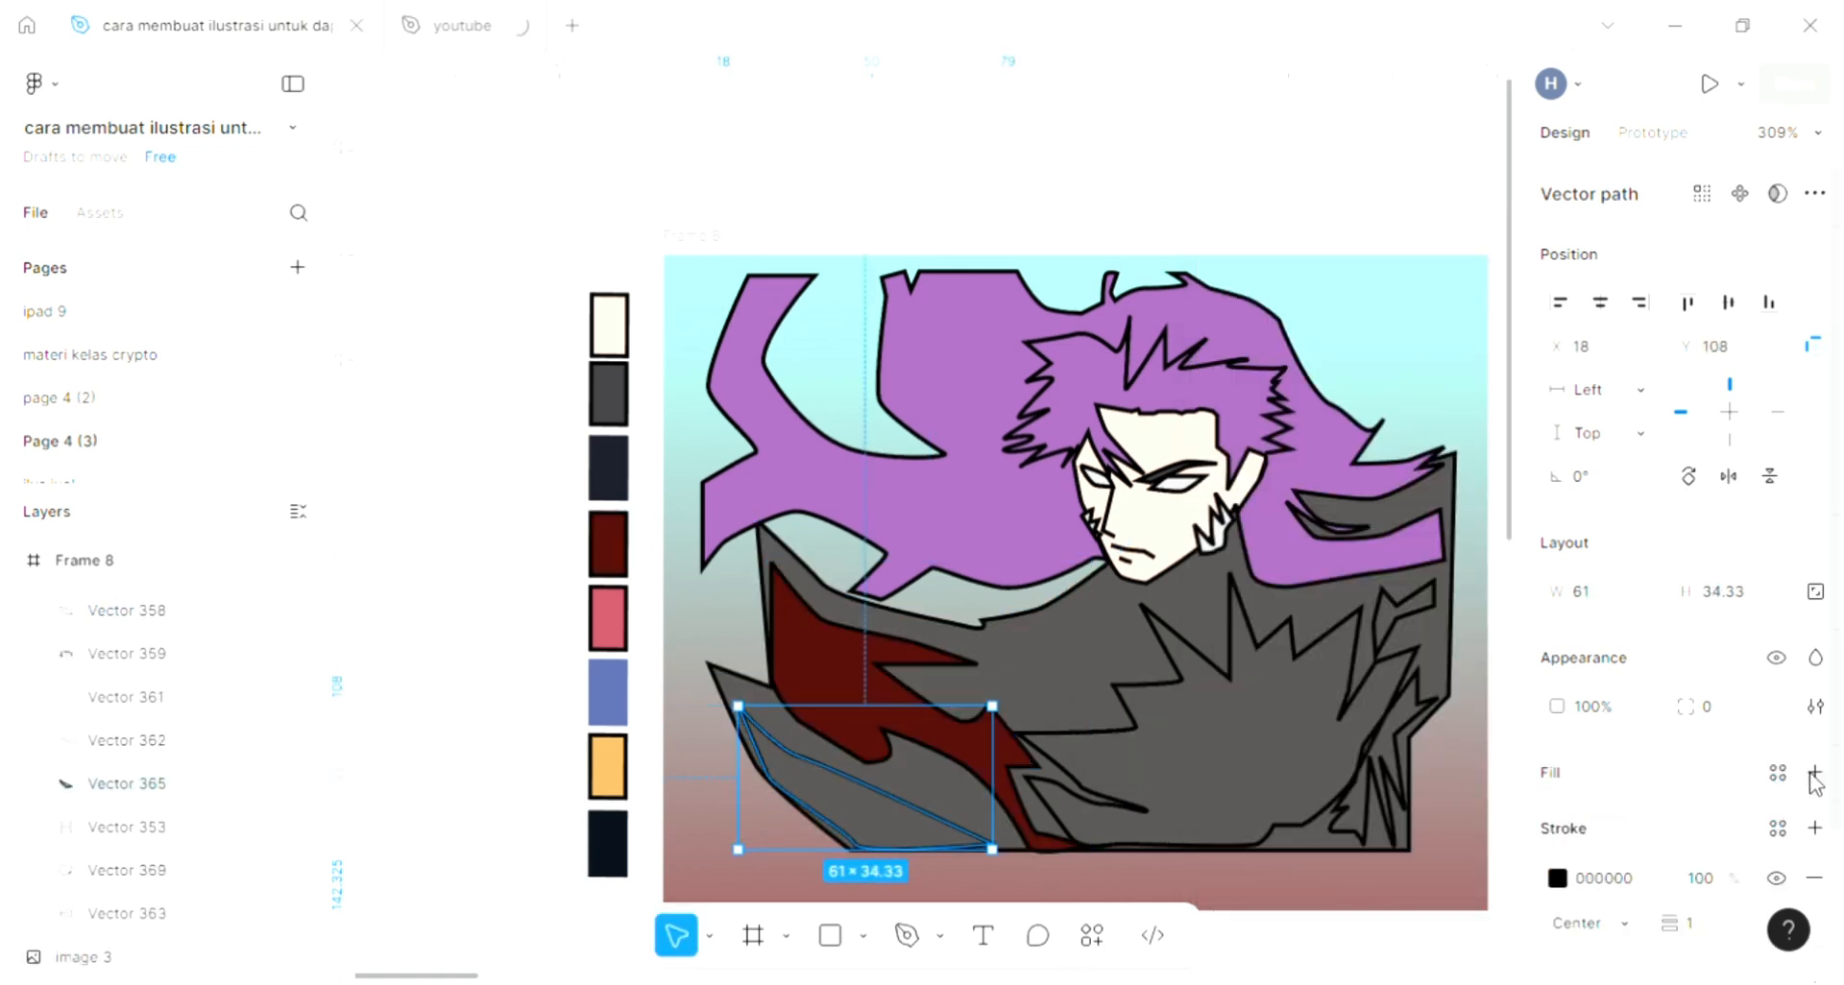
{"action": "left_click", "coordinate": [1558, 823]}
{"action": "left_click", "coordinate": [1233, 718]}
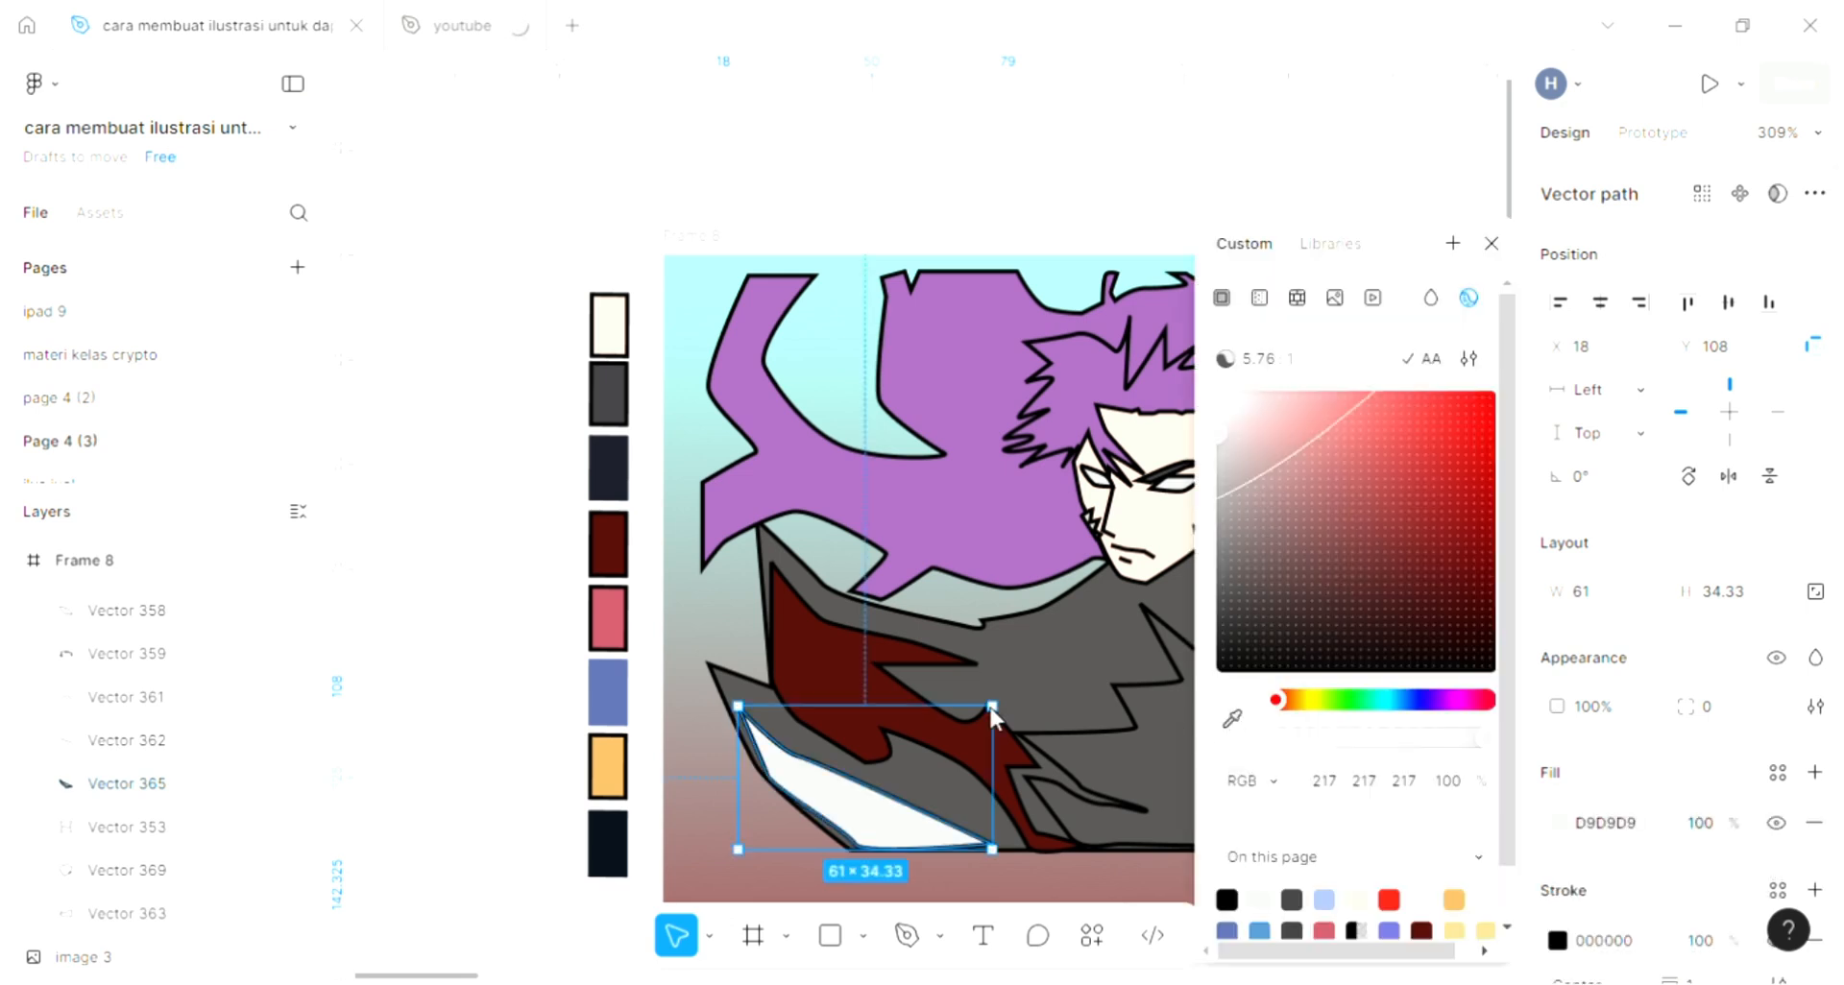
{"action": "left_click", "coordinate": [852, 678]}
Step: Fill the small angular shape below the right-hand hair strand with the dark red 510D09
{"action": "scroll", "coordinate": [1085, 641], "scroll_direction": "right", "scroll_amount": 5}
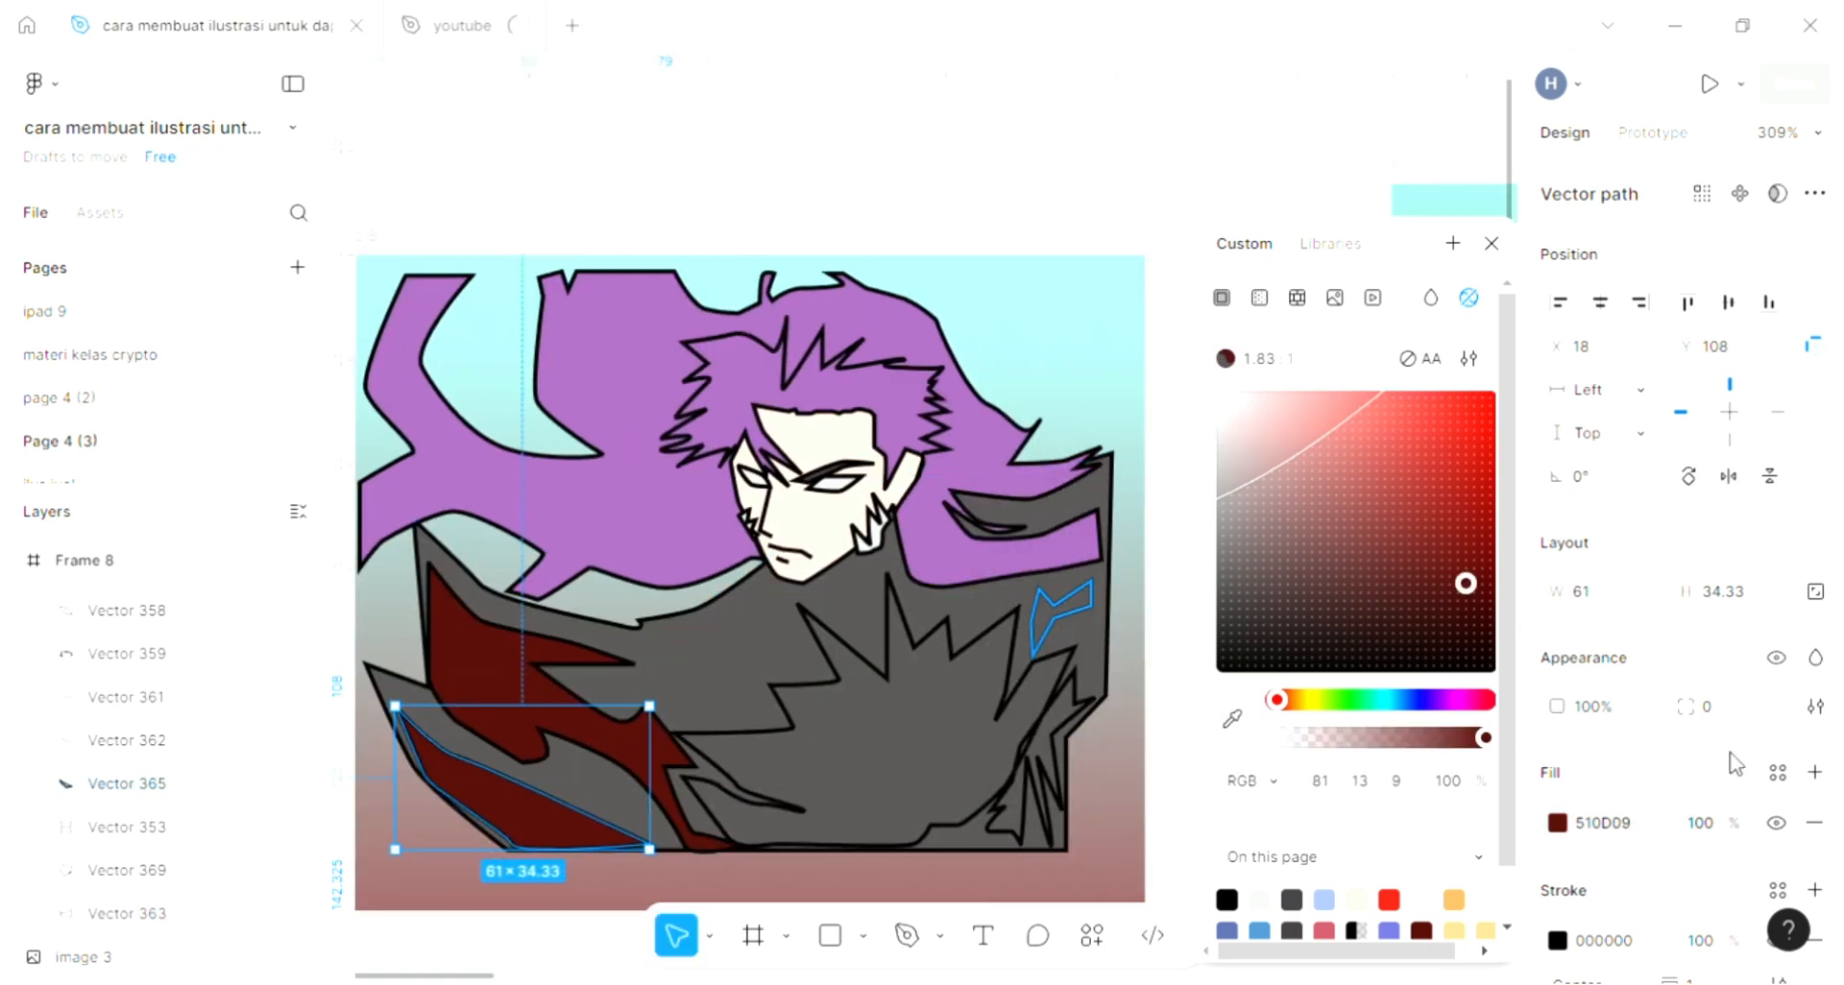
{"action": "left_click", "coordinate": [1819, 779]}
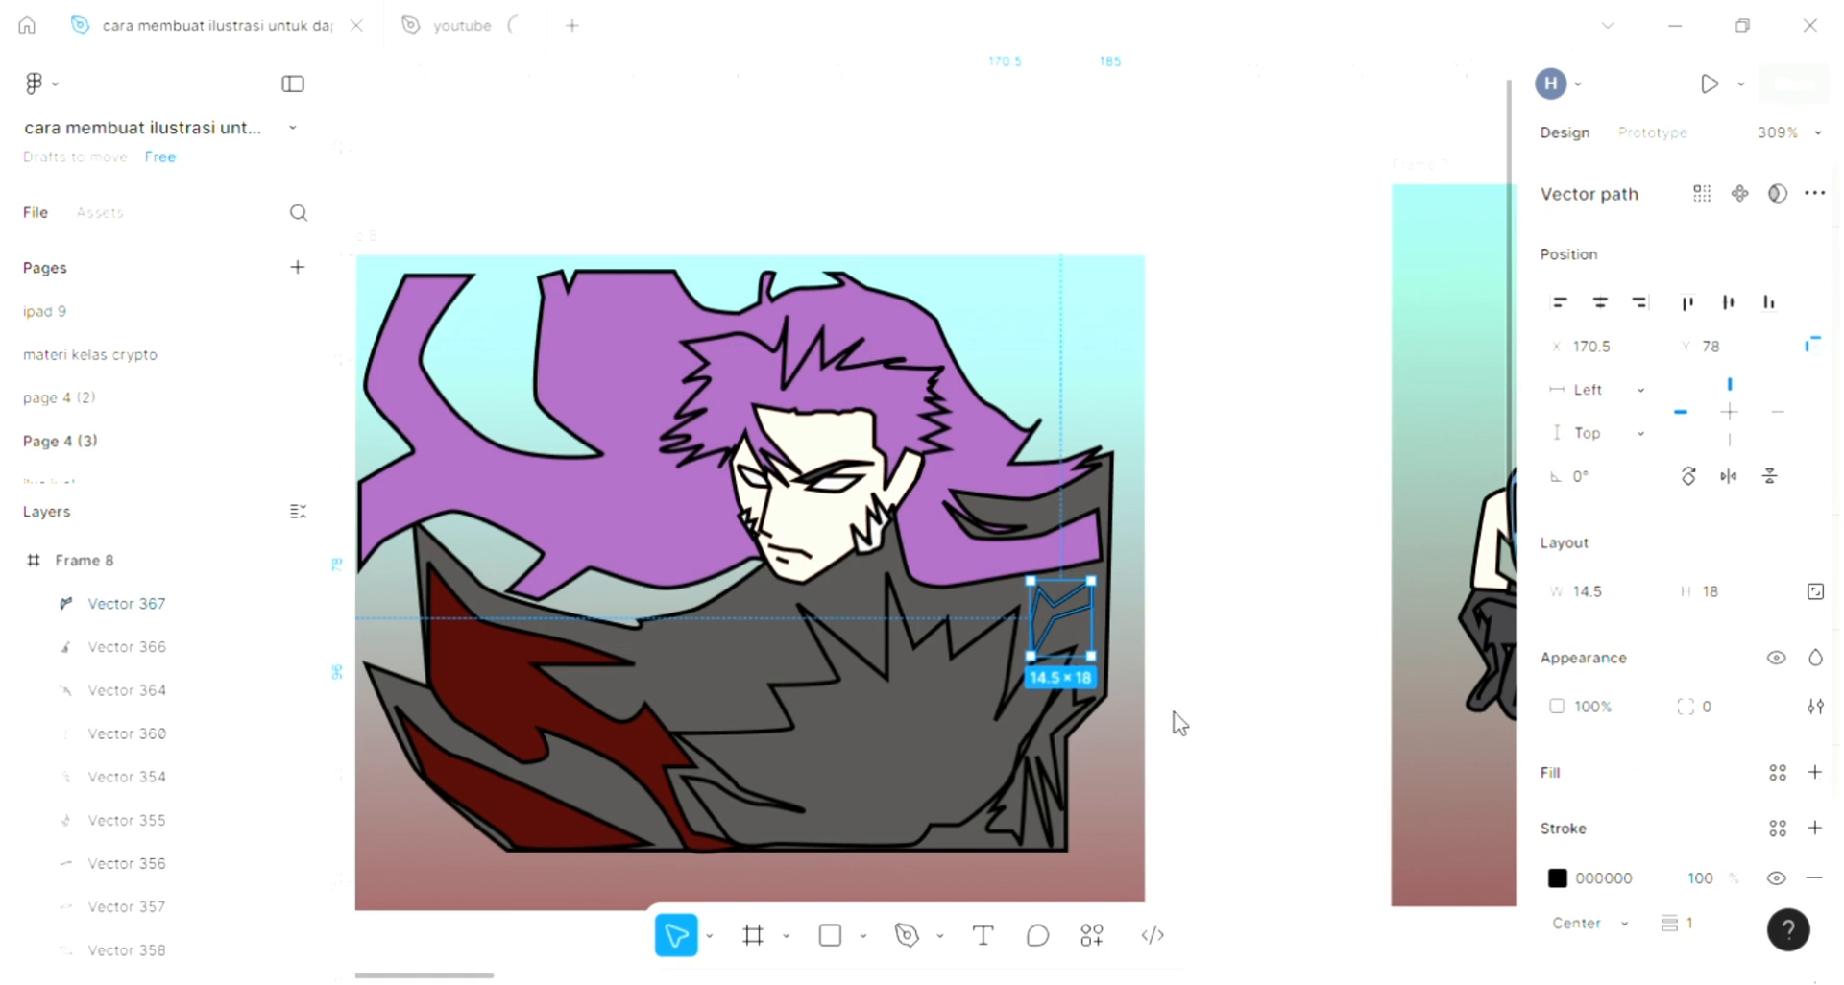
{"action": "left_click", "coordinate": [1237, 719]}
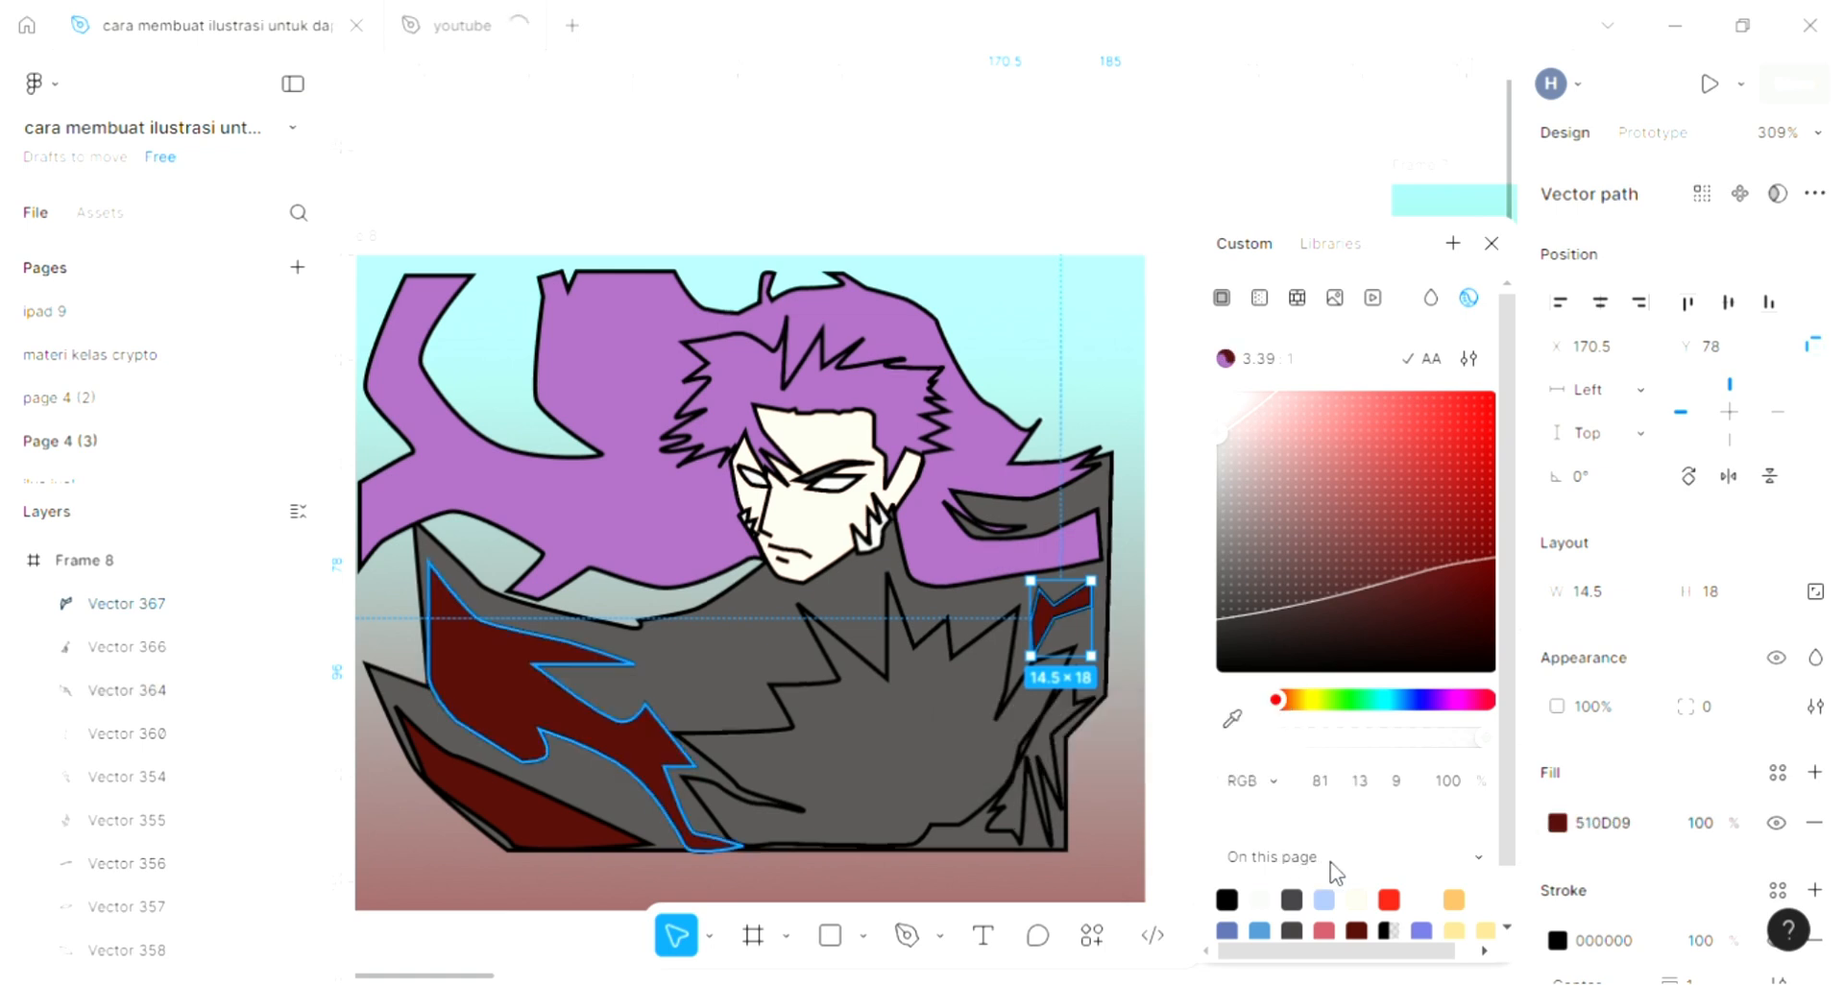
{"action": "left_click", "coordinate": [1356, 900]}
Step: Fill the spiky shape at the lower-right edge of the body with the dark red sampled from the sleeve shape
{"action": "left_click", "coordinate": [1038, 783]}
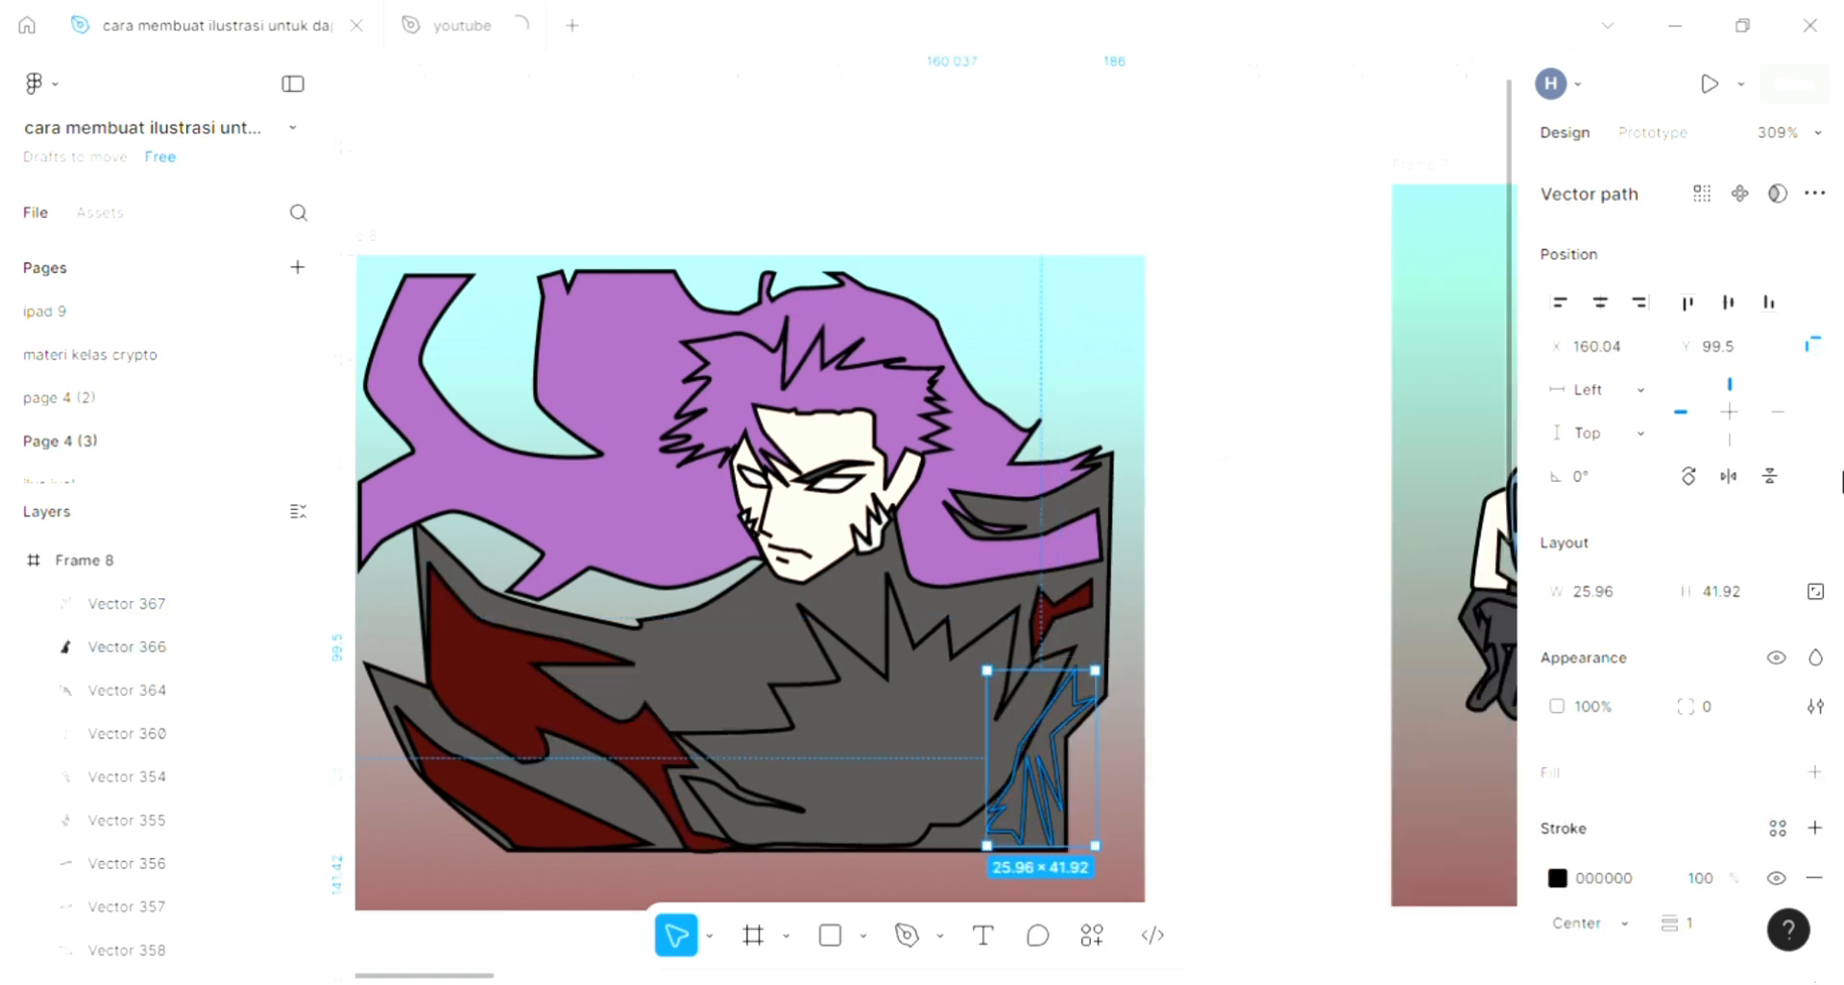
{"action": "left_click", "coordinate": [1814, 772]}
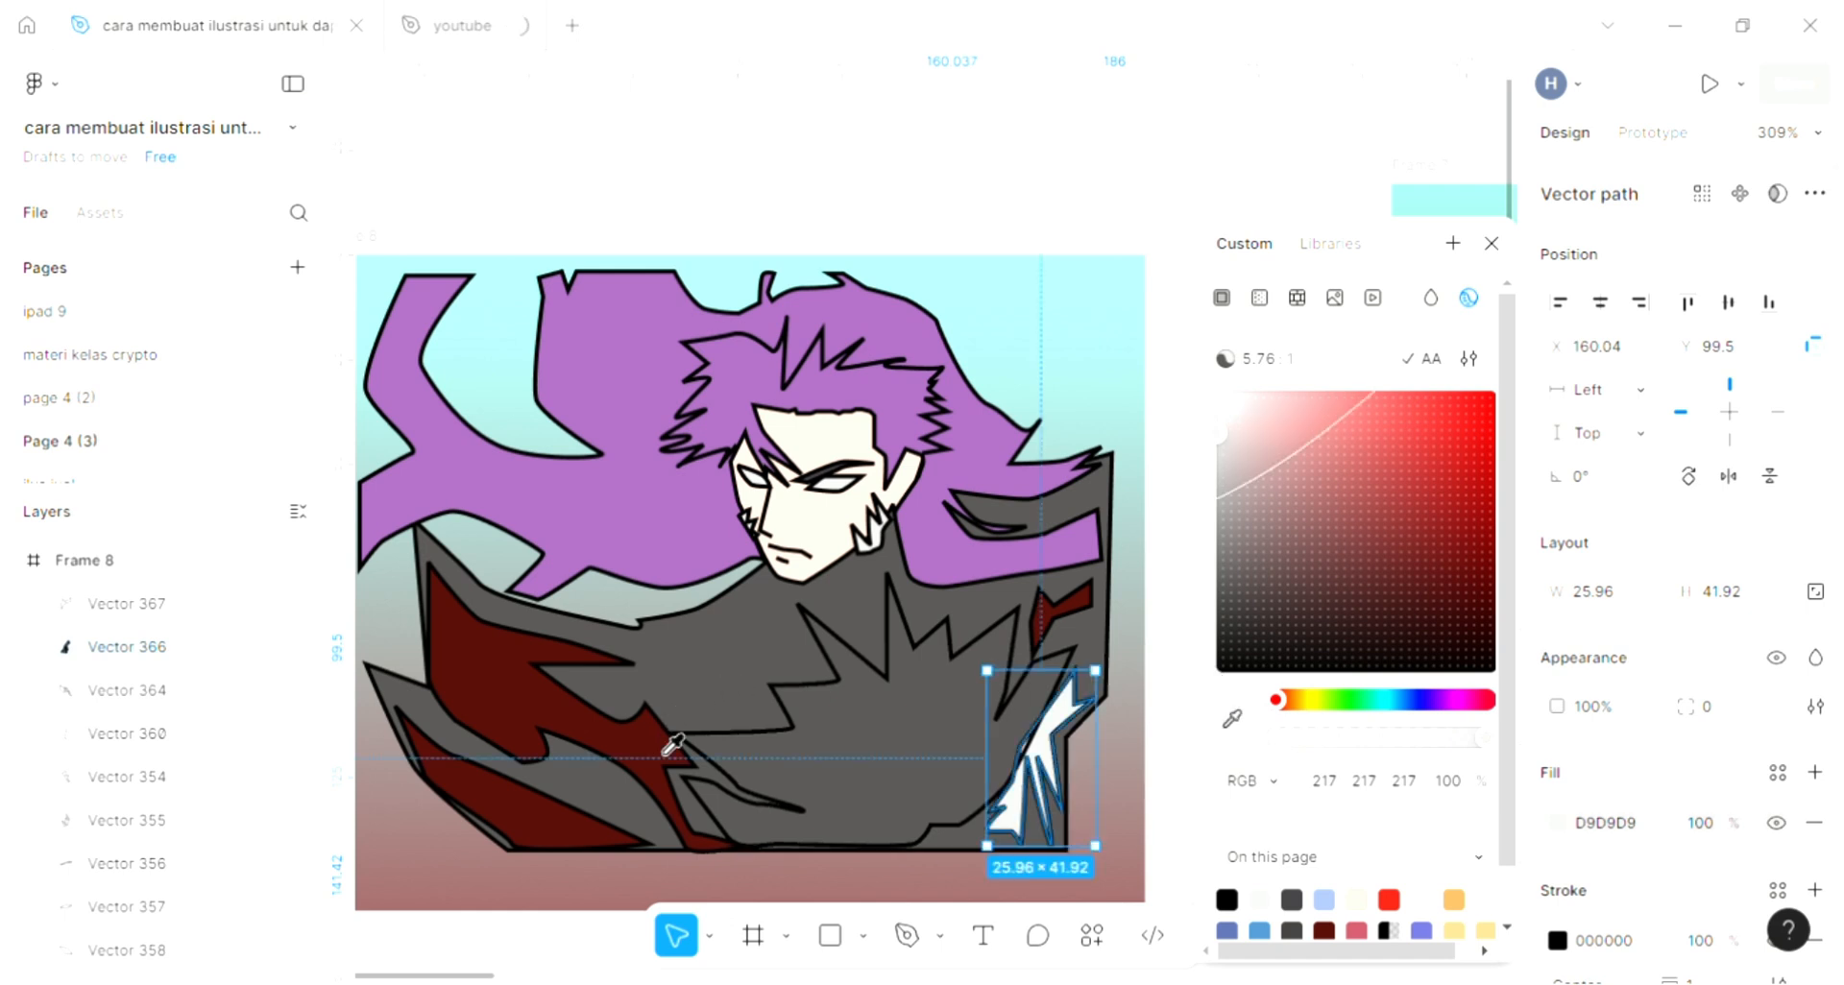
{"action": "key", "text": "i"}
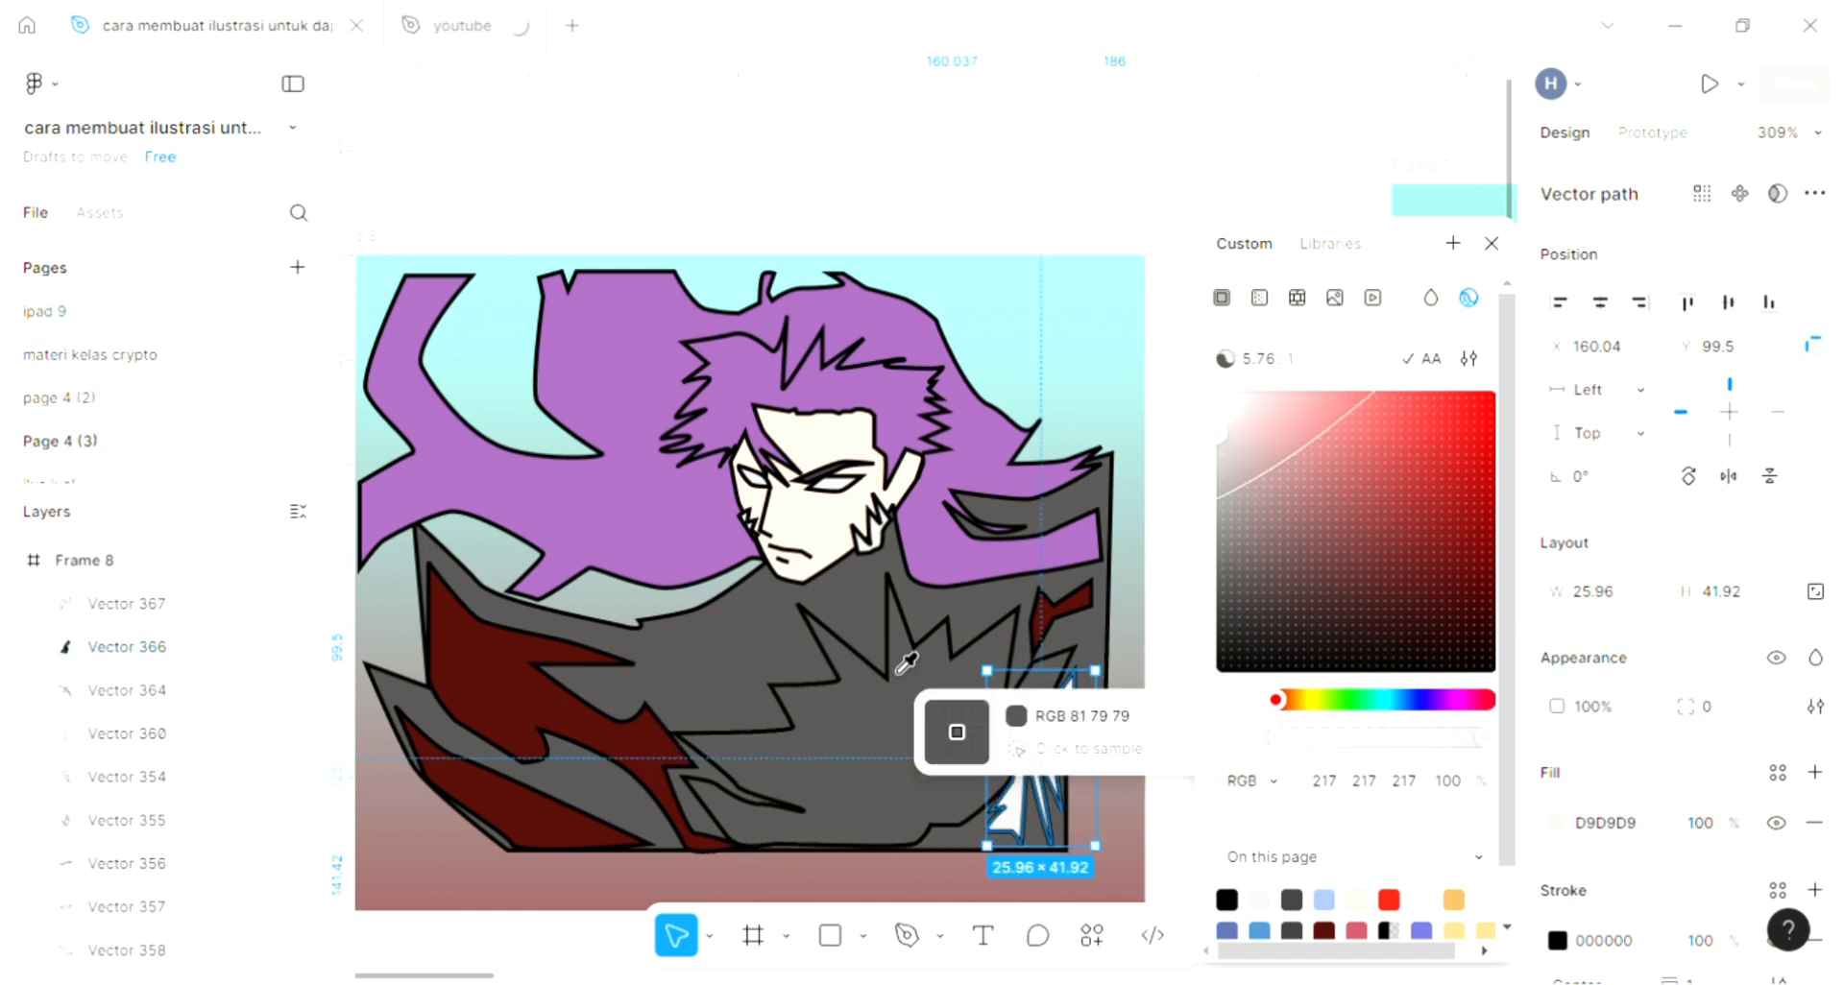
{"action": "left_click", "coordinate": [659, 735]}
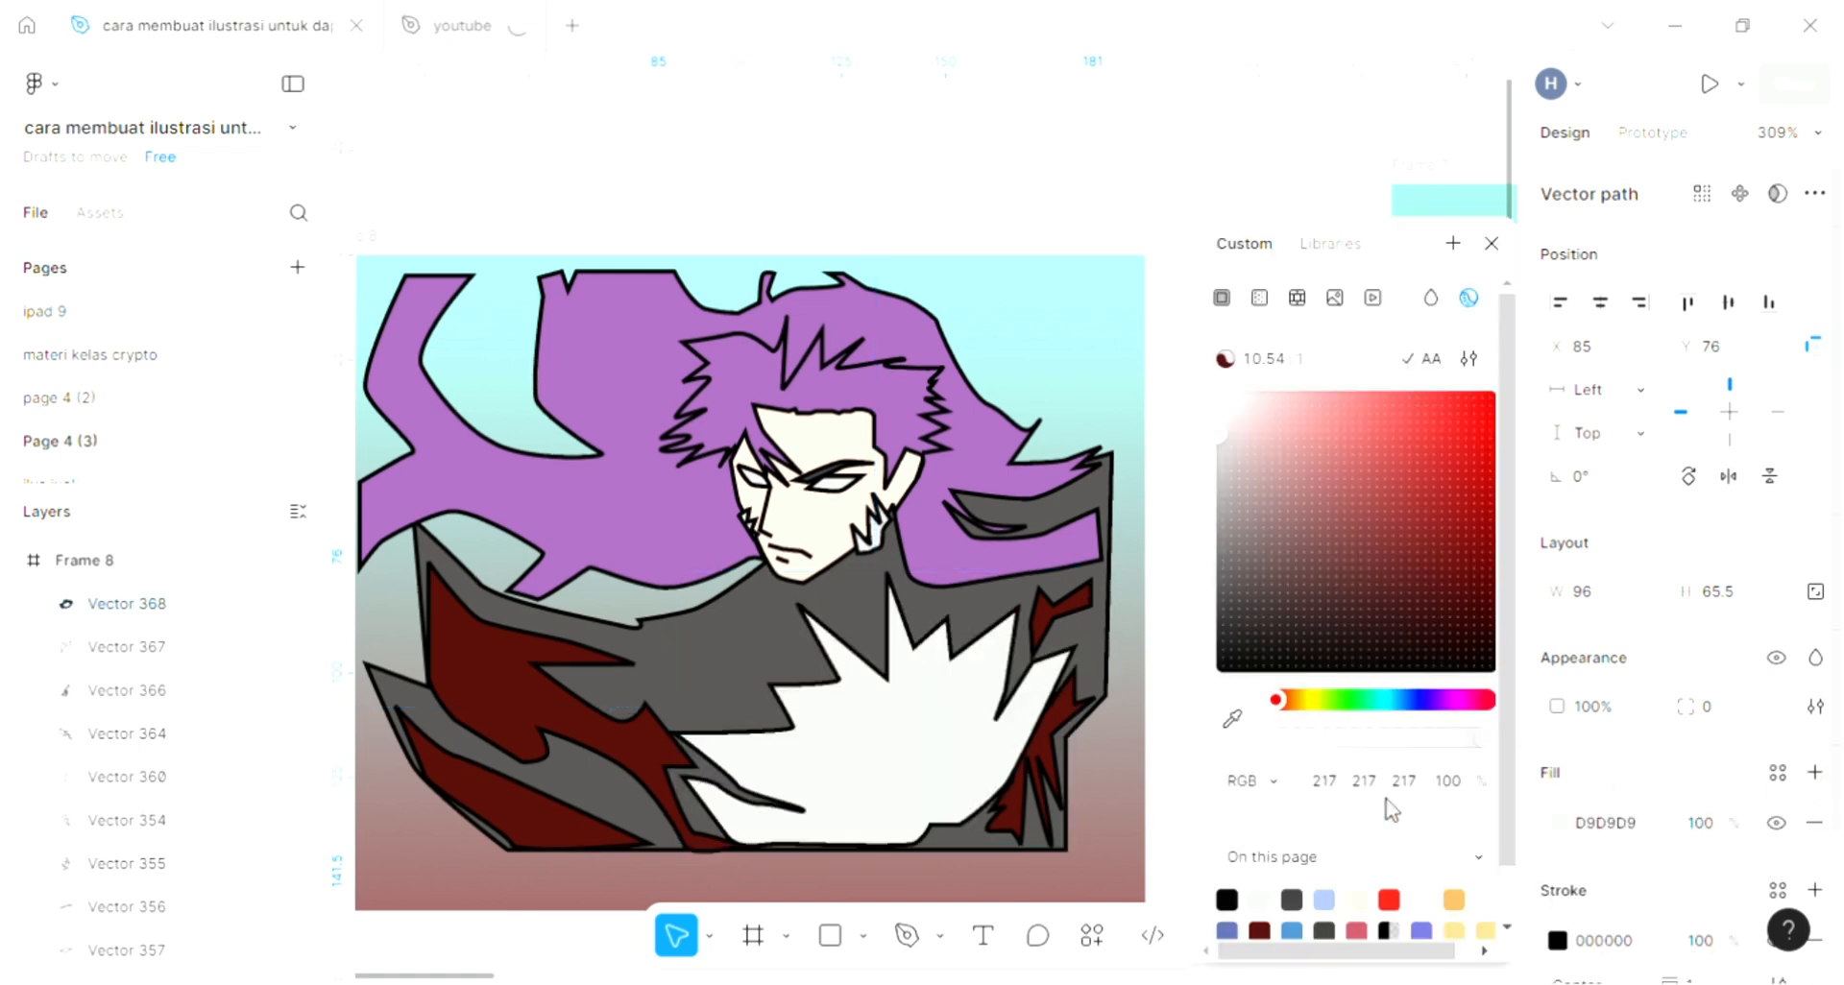
Step: Fill the large spiky chest shape with the purple 9C62AF sampled from the hair and clear the selection
{"action": "key", "text": "i"}
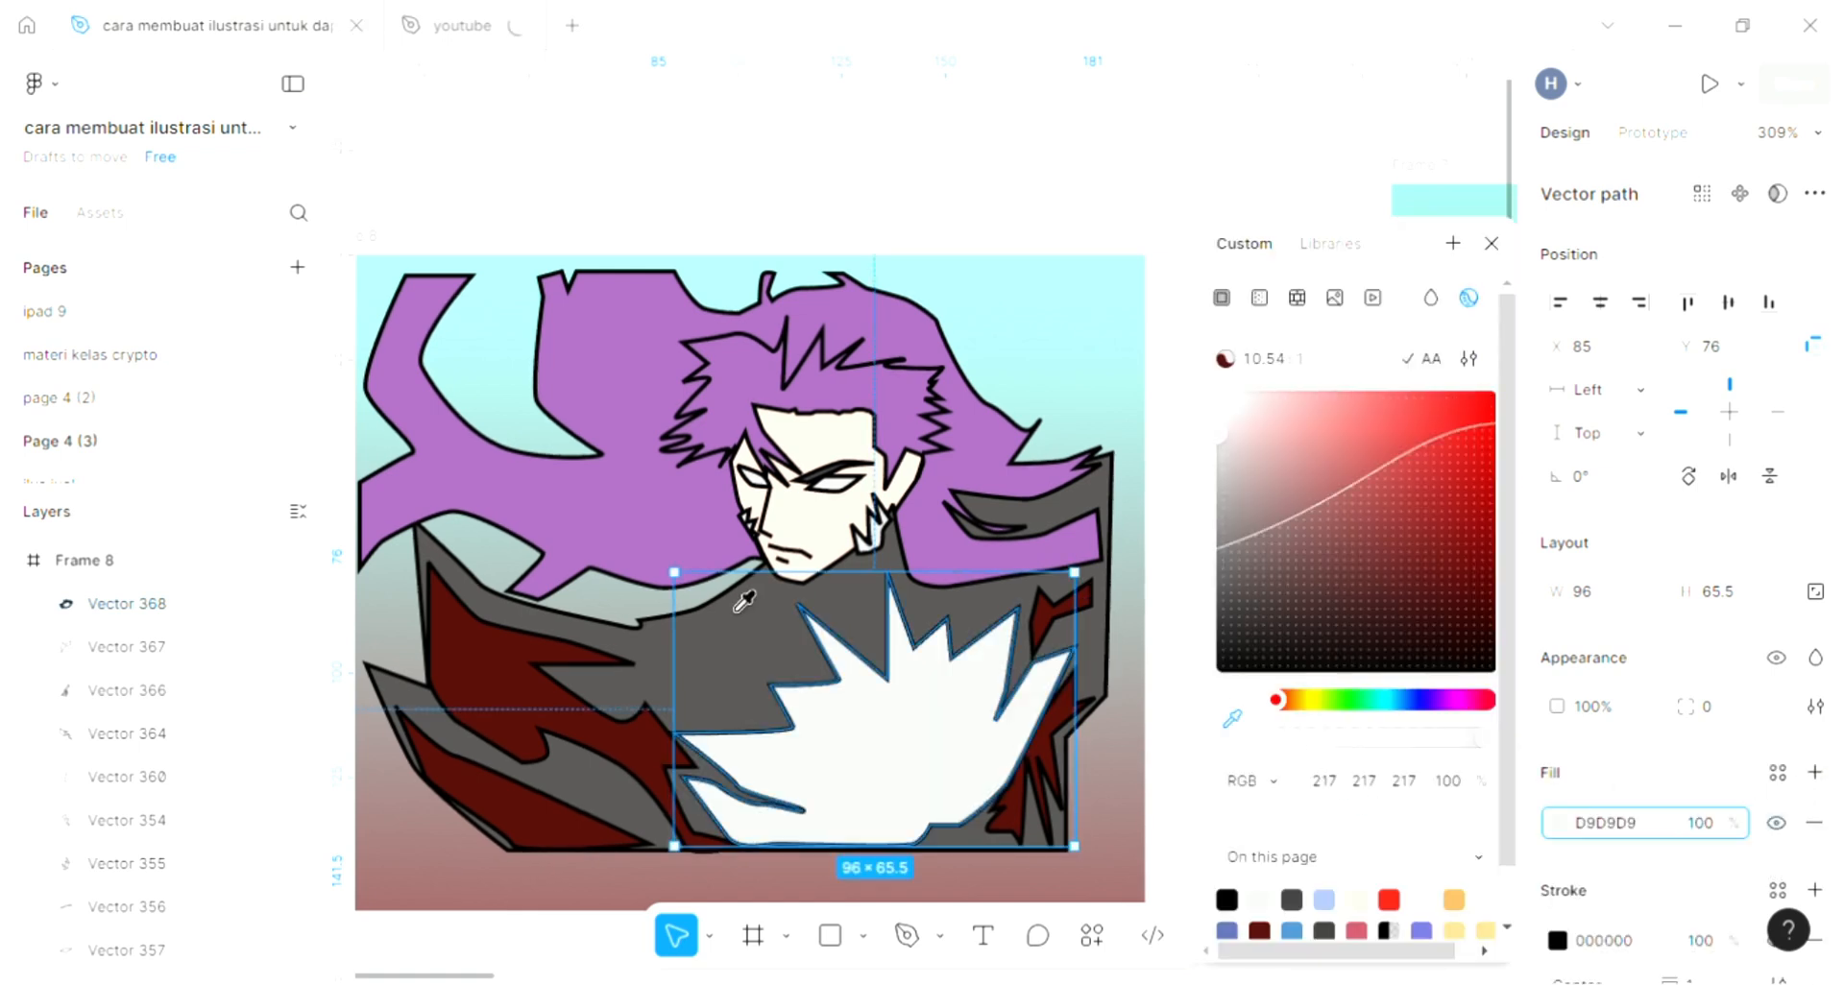
{"action": "left_click", "coordinate": [700, 530]}
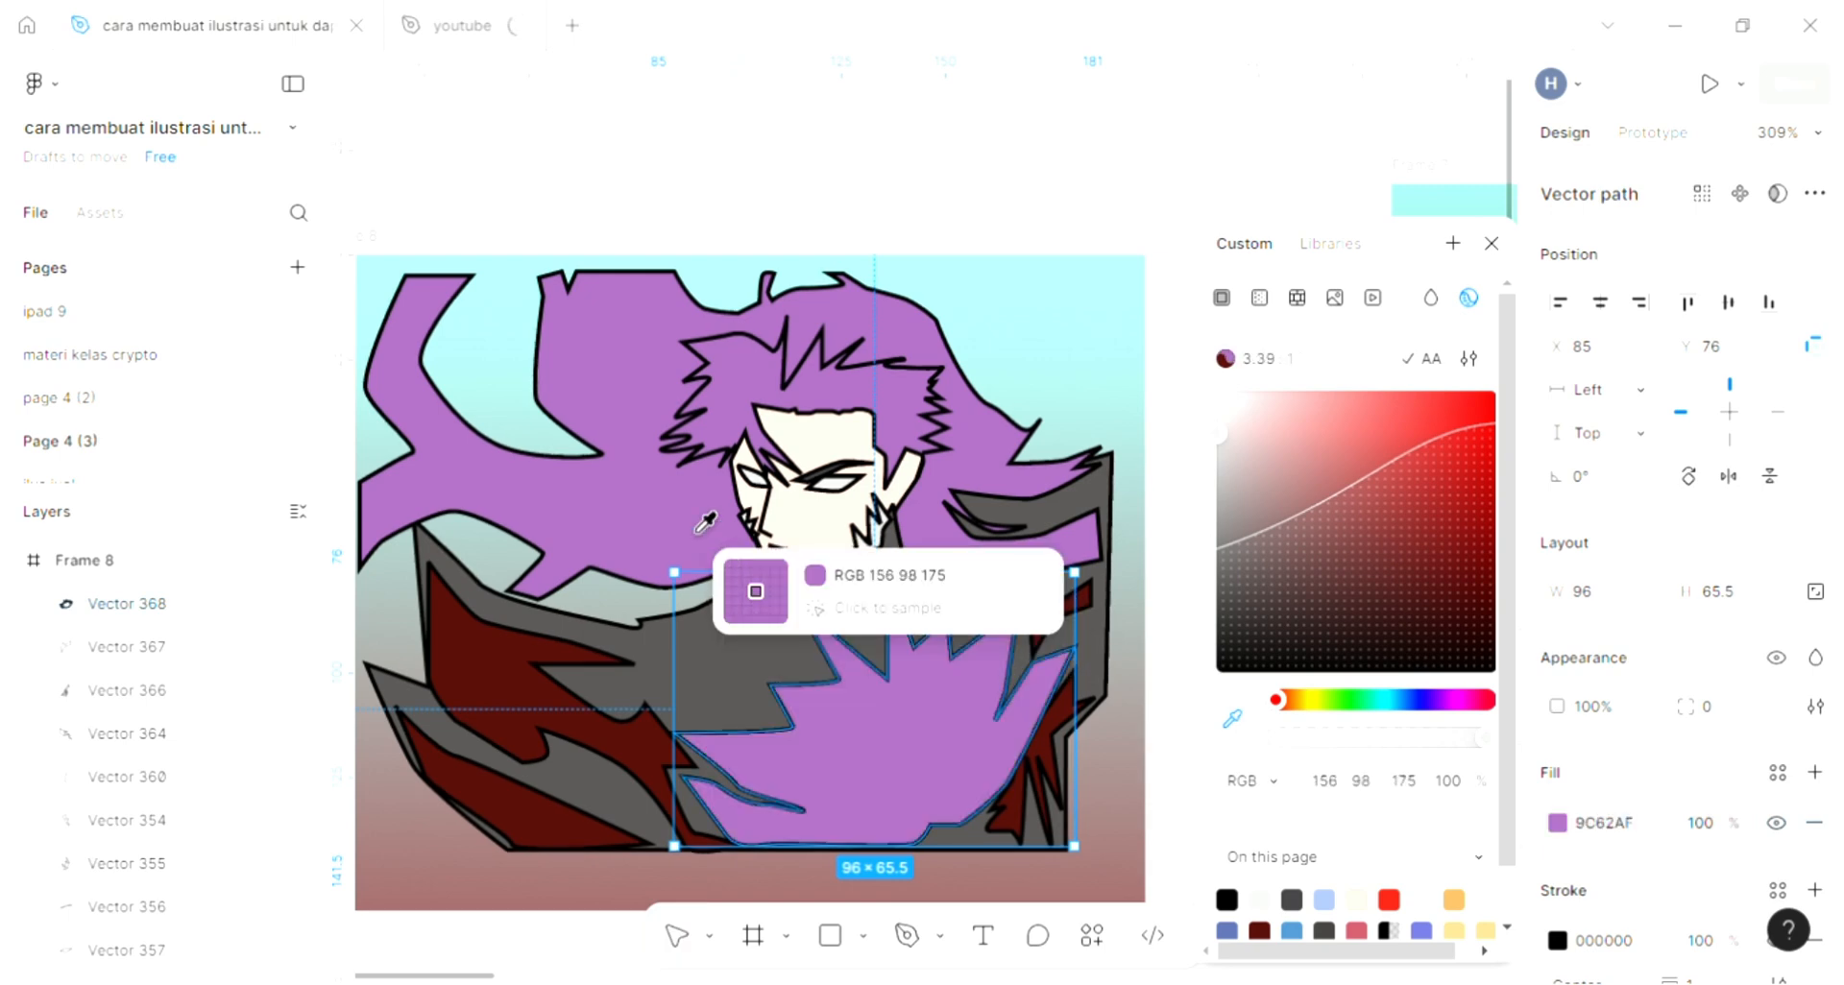
{"action": "left_click", "coordinate": [1112, 675]}
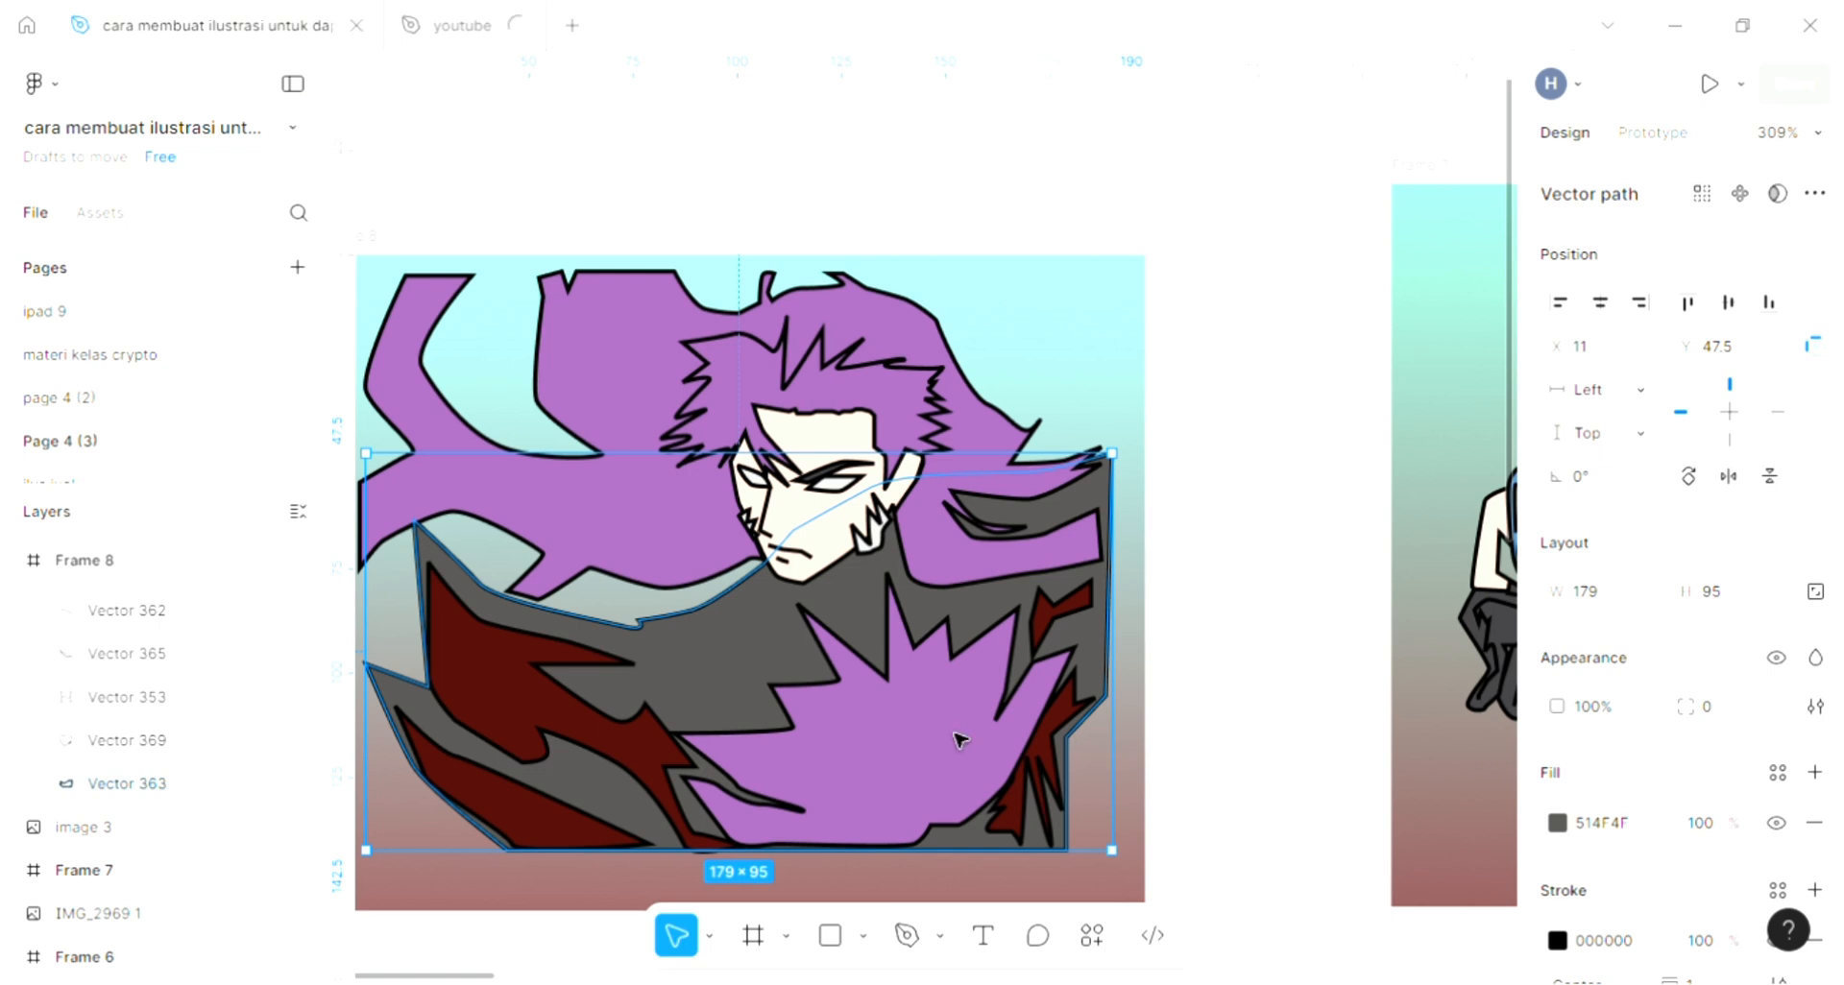
{"action": "key", "text": "Escape"}
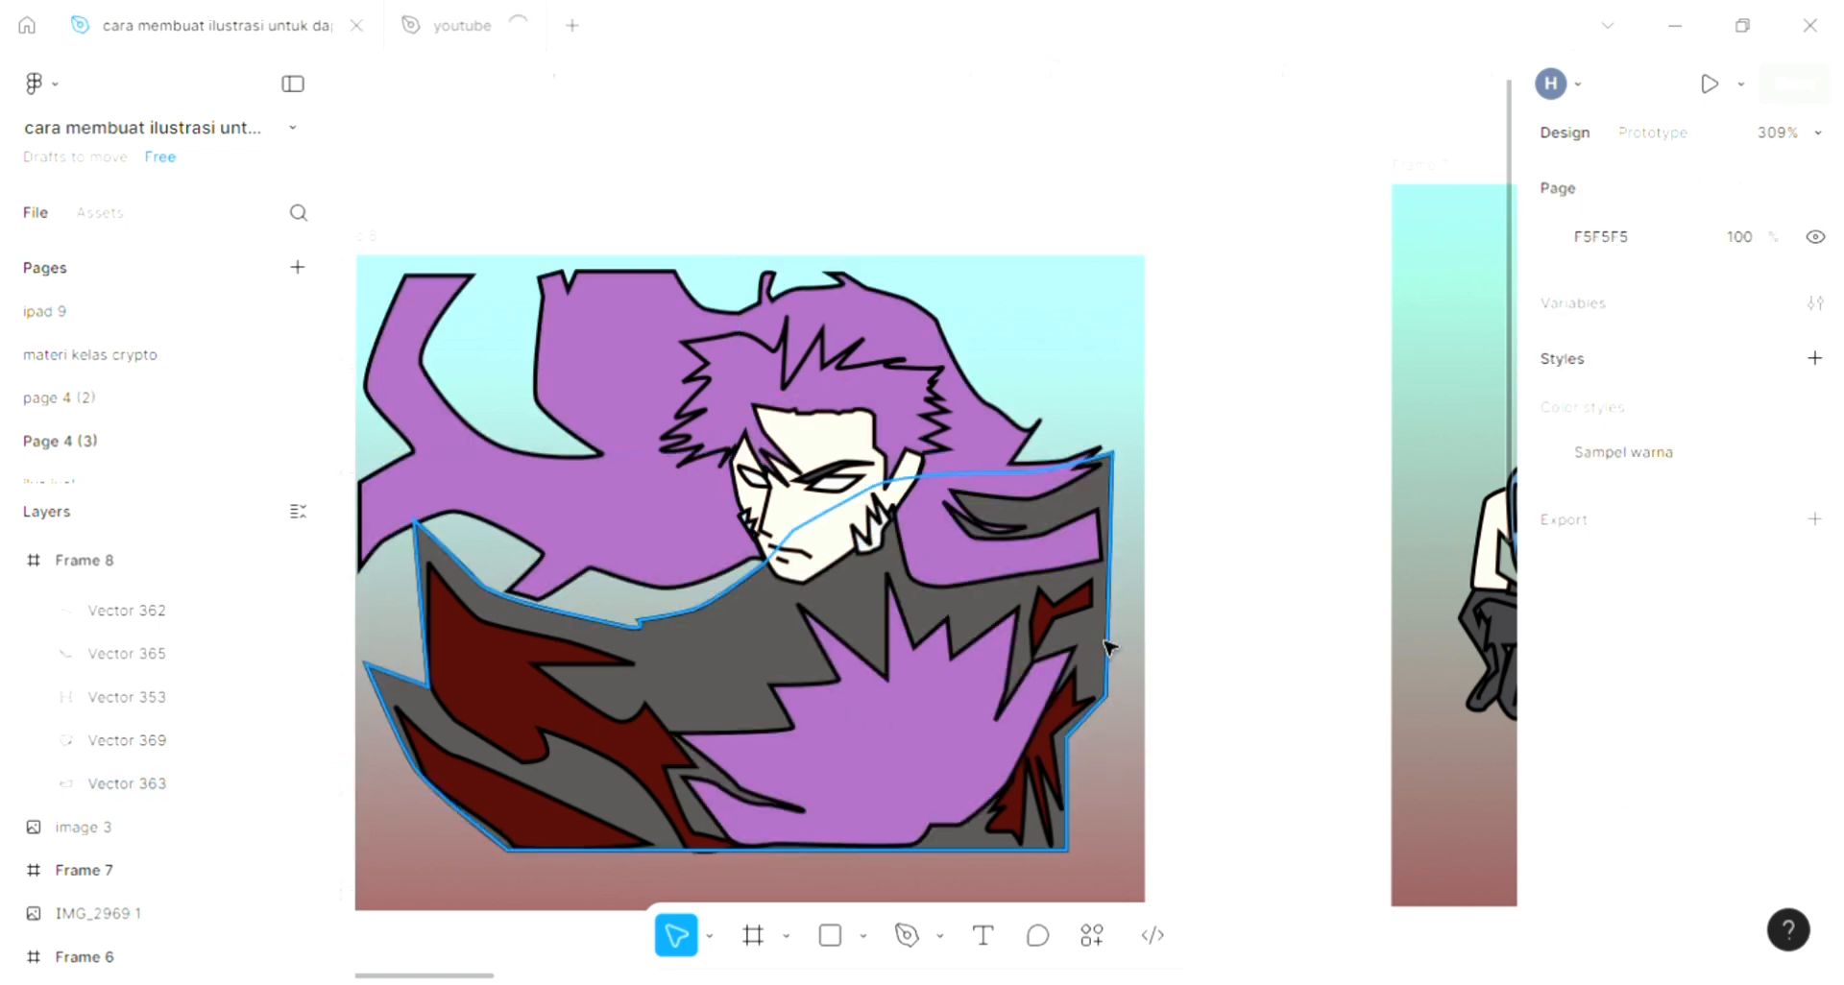
Step: Draw a slanted black line about 9.5 × 34 down the middle of the purple chest shape and clear the selection
{"action": "left_click", "coordinate": [907, 935]}
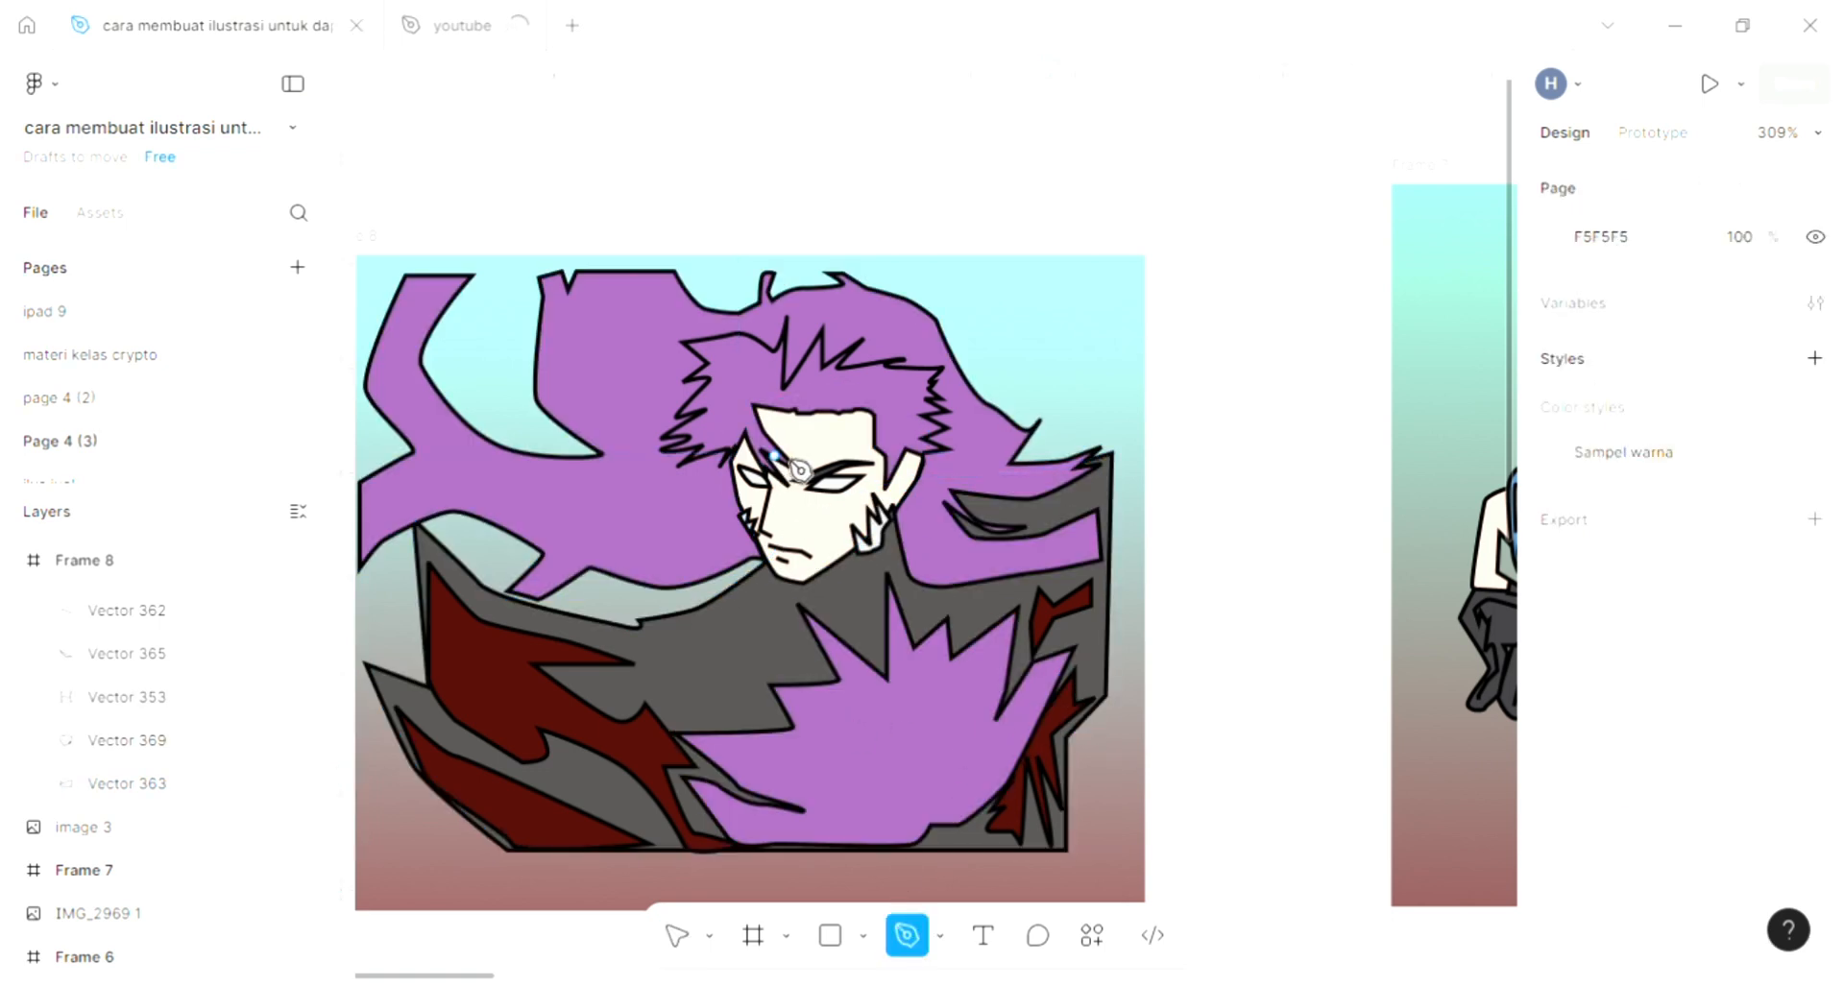
{"action": "left_click", "coordinate": [835, 473]}
{"action": "scroll", "coordinate": [893, 715], "scroll_direction": "up", "scroll_amount": 2}
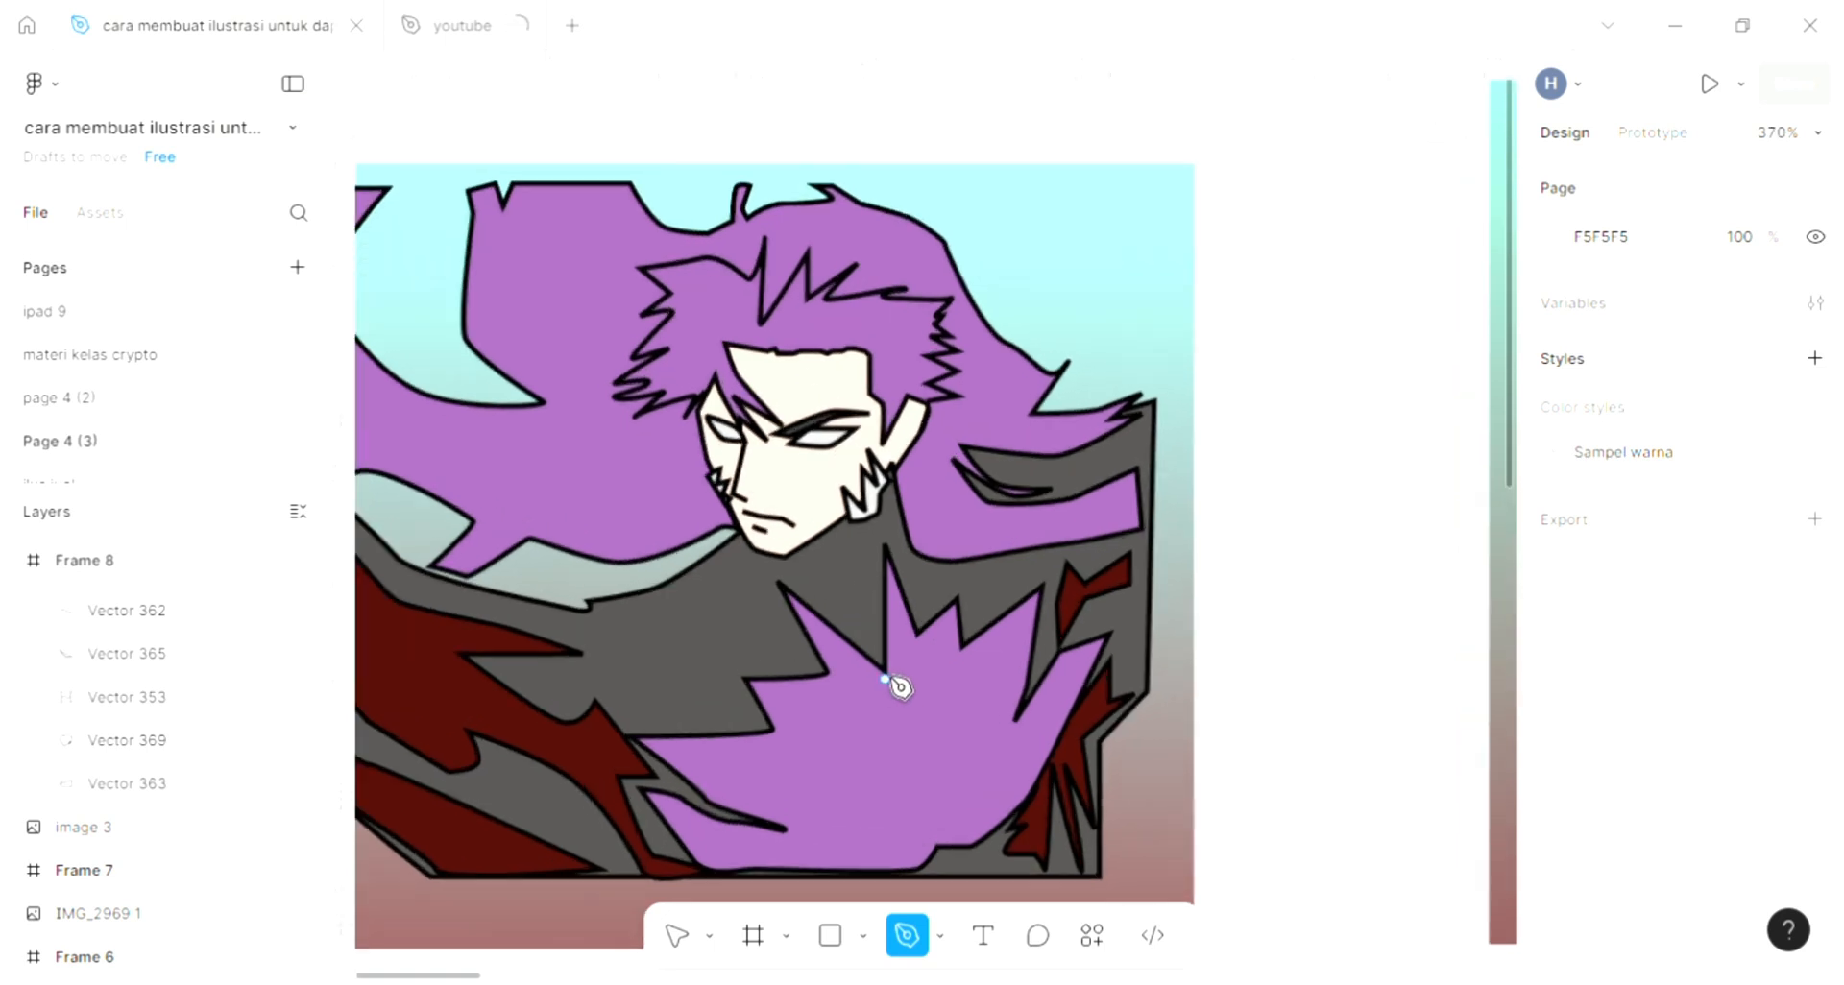
{"action": "left_click", "coordinate": [929, 835]}
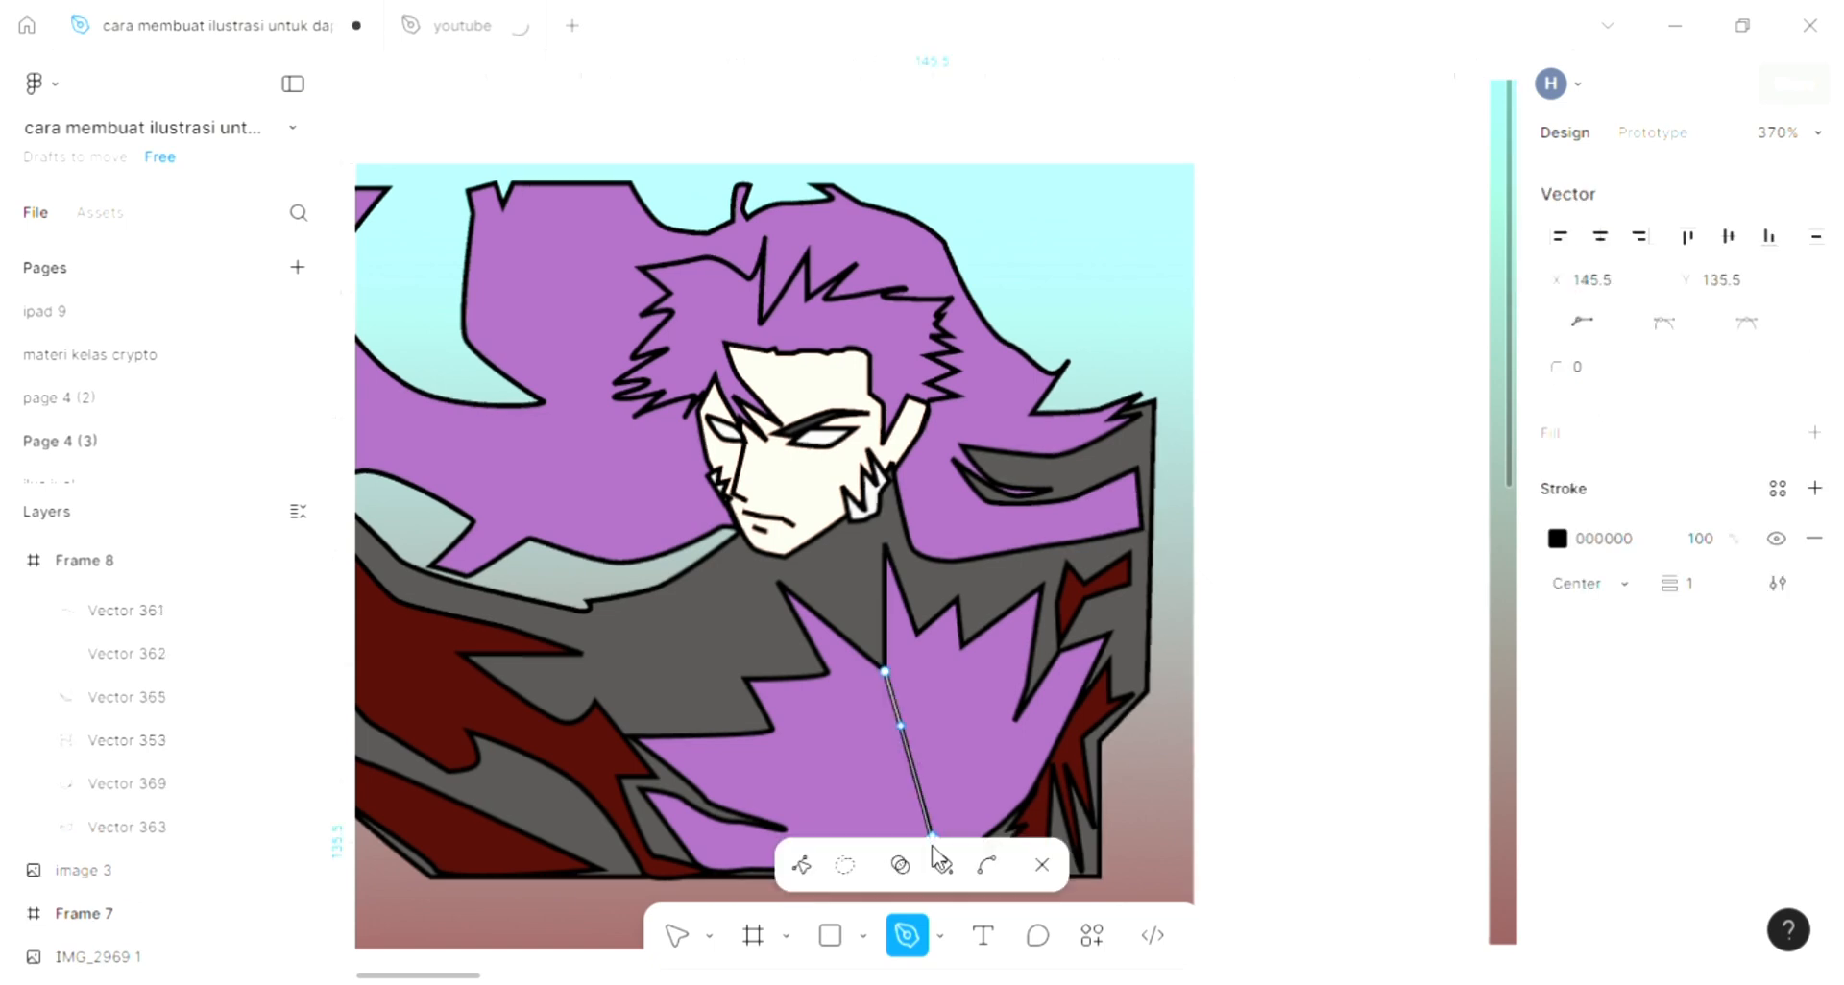
{"action": "key", "text": "Escape"}
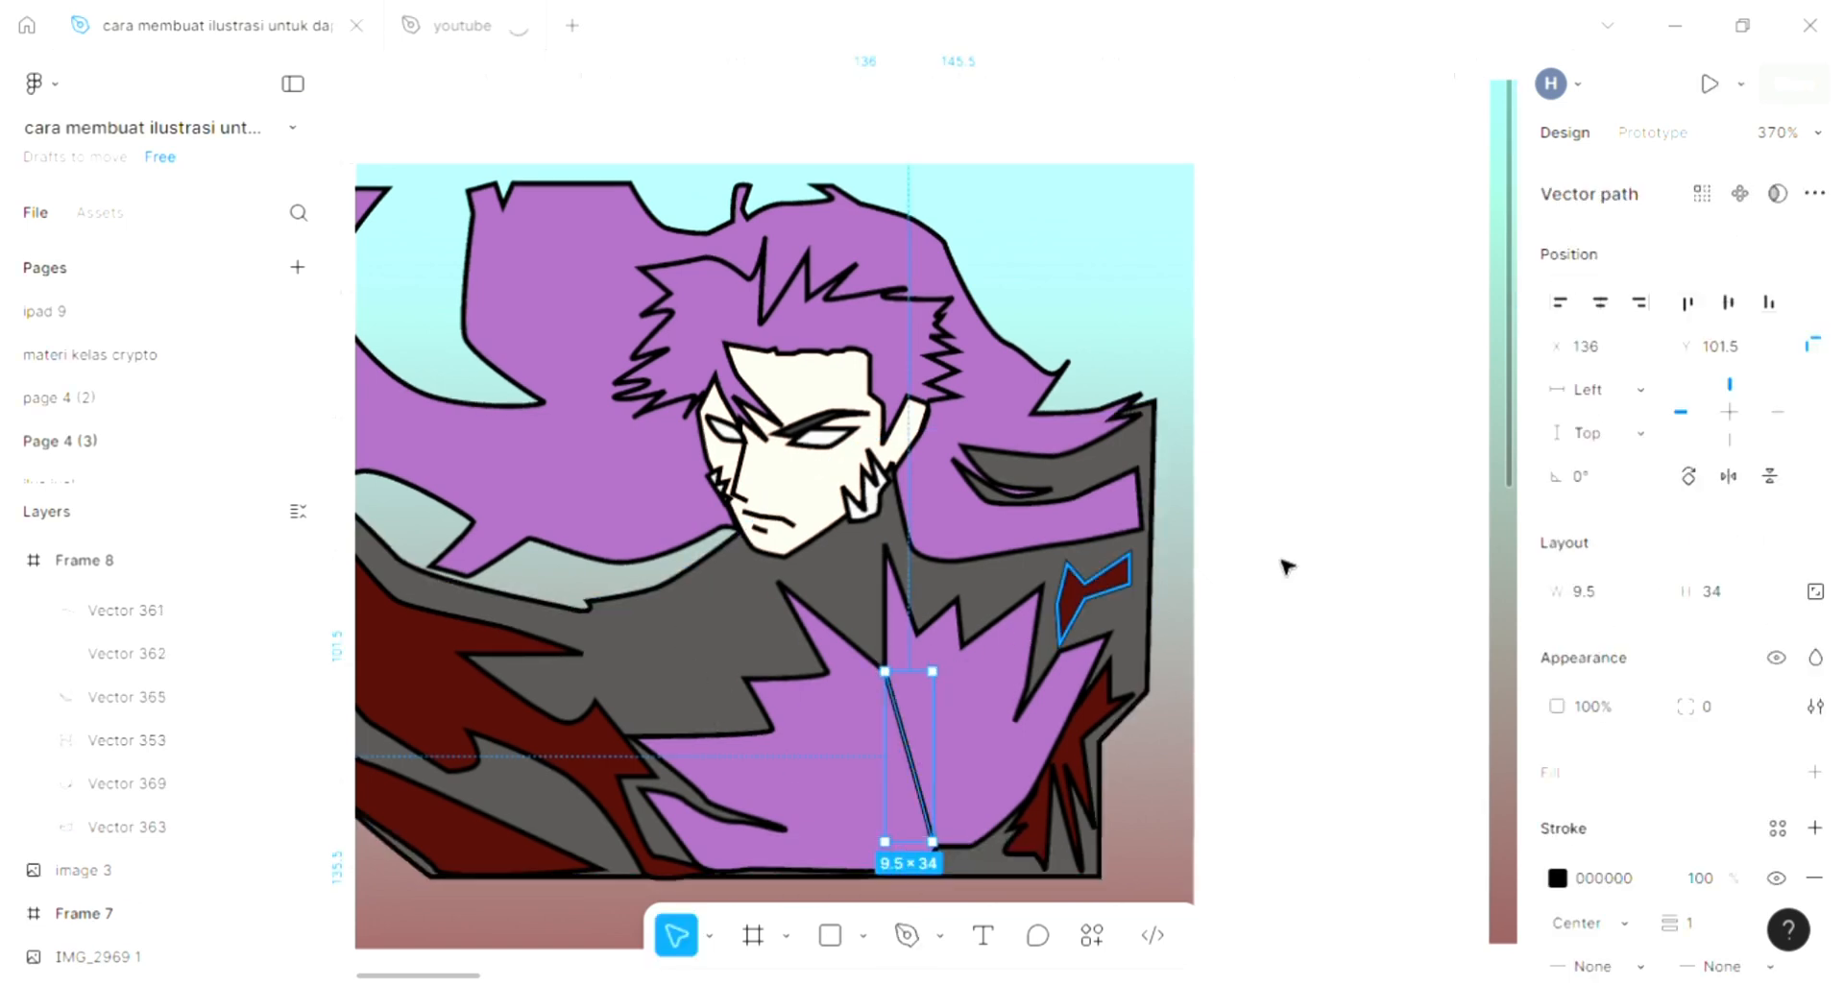
{"action": "left_click", "coordinate": [1283, 567]}
{"action": "scroll", "coordinate": [768, 538], "scroll_direction": "up", "scroll_amount": 1}
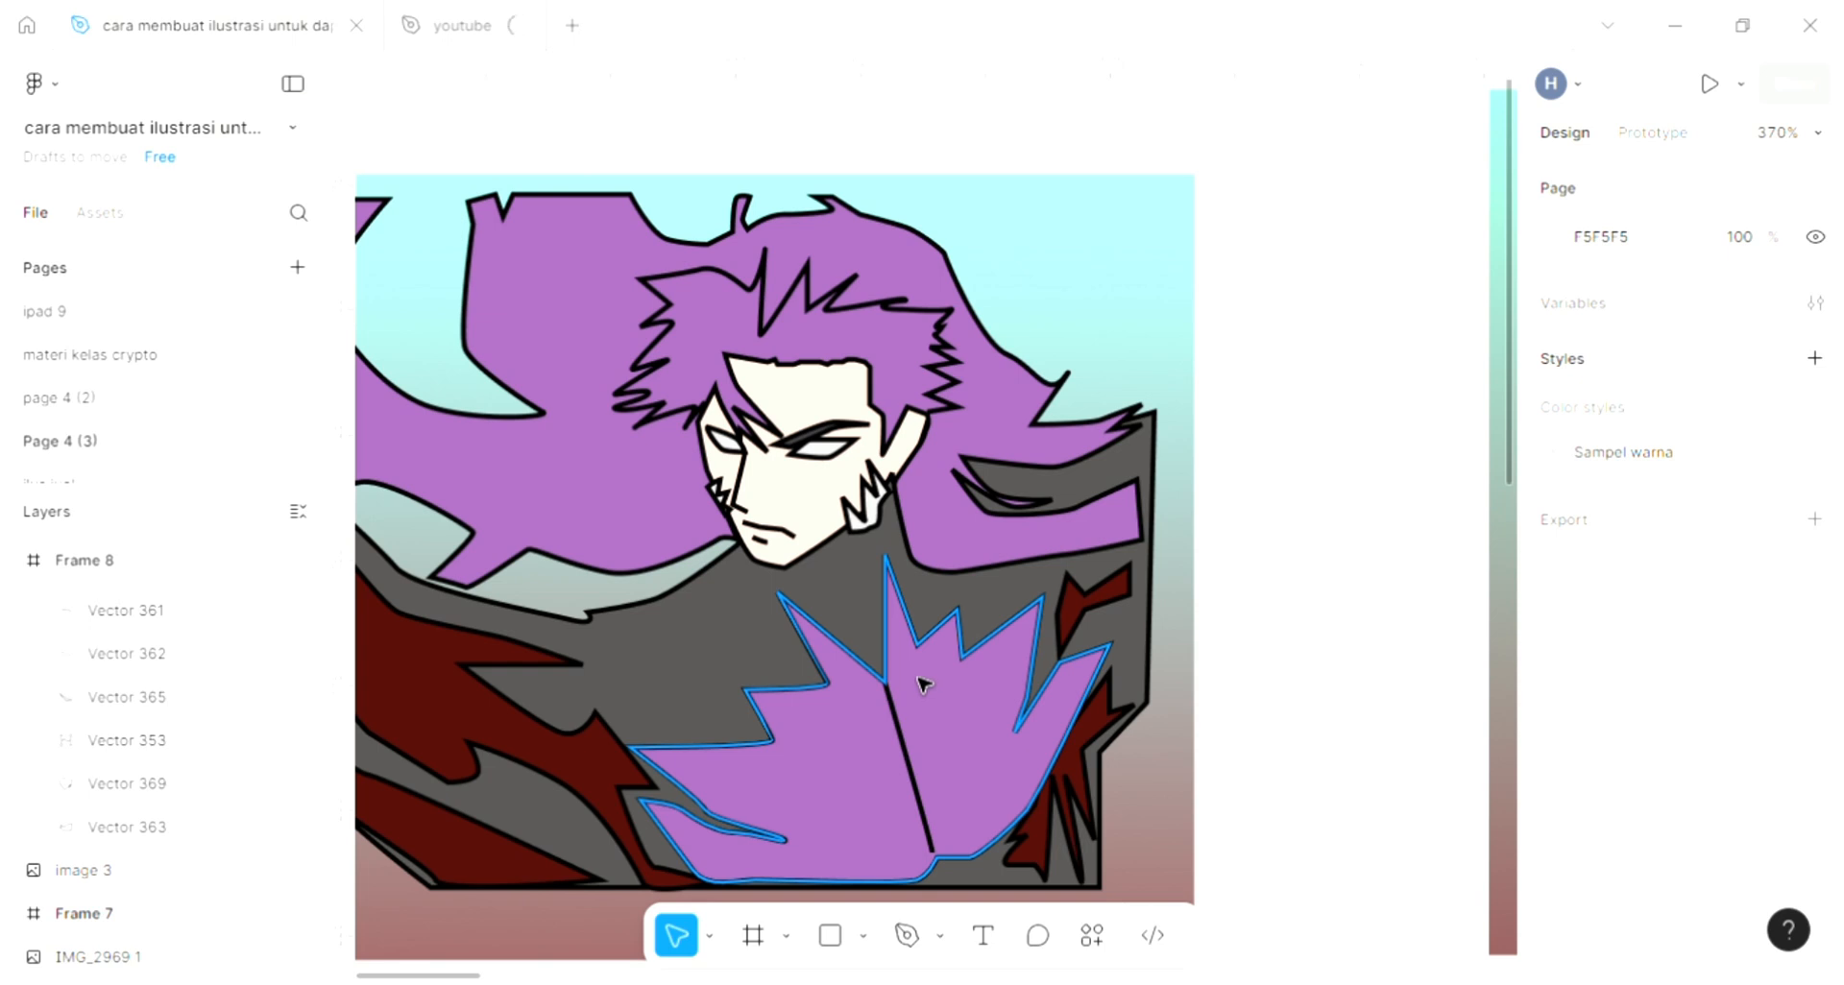
Step: Draw a closed jagged shape about 24 × 47 with the Pen tool inside the large hair strand beside the head
{"action": "left_click", "coordinate": [905, 940]}
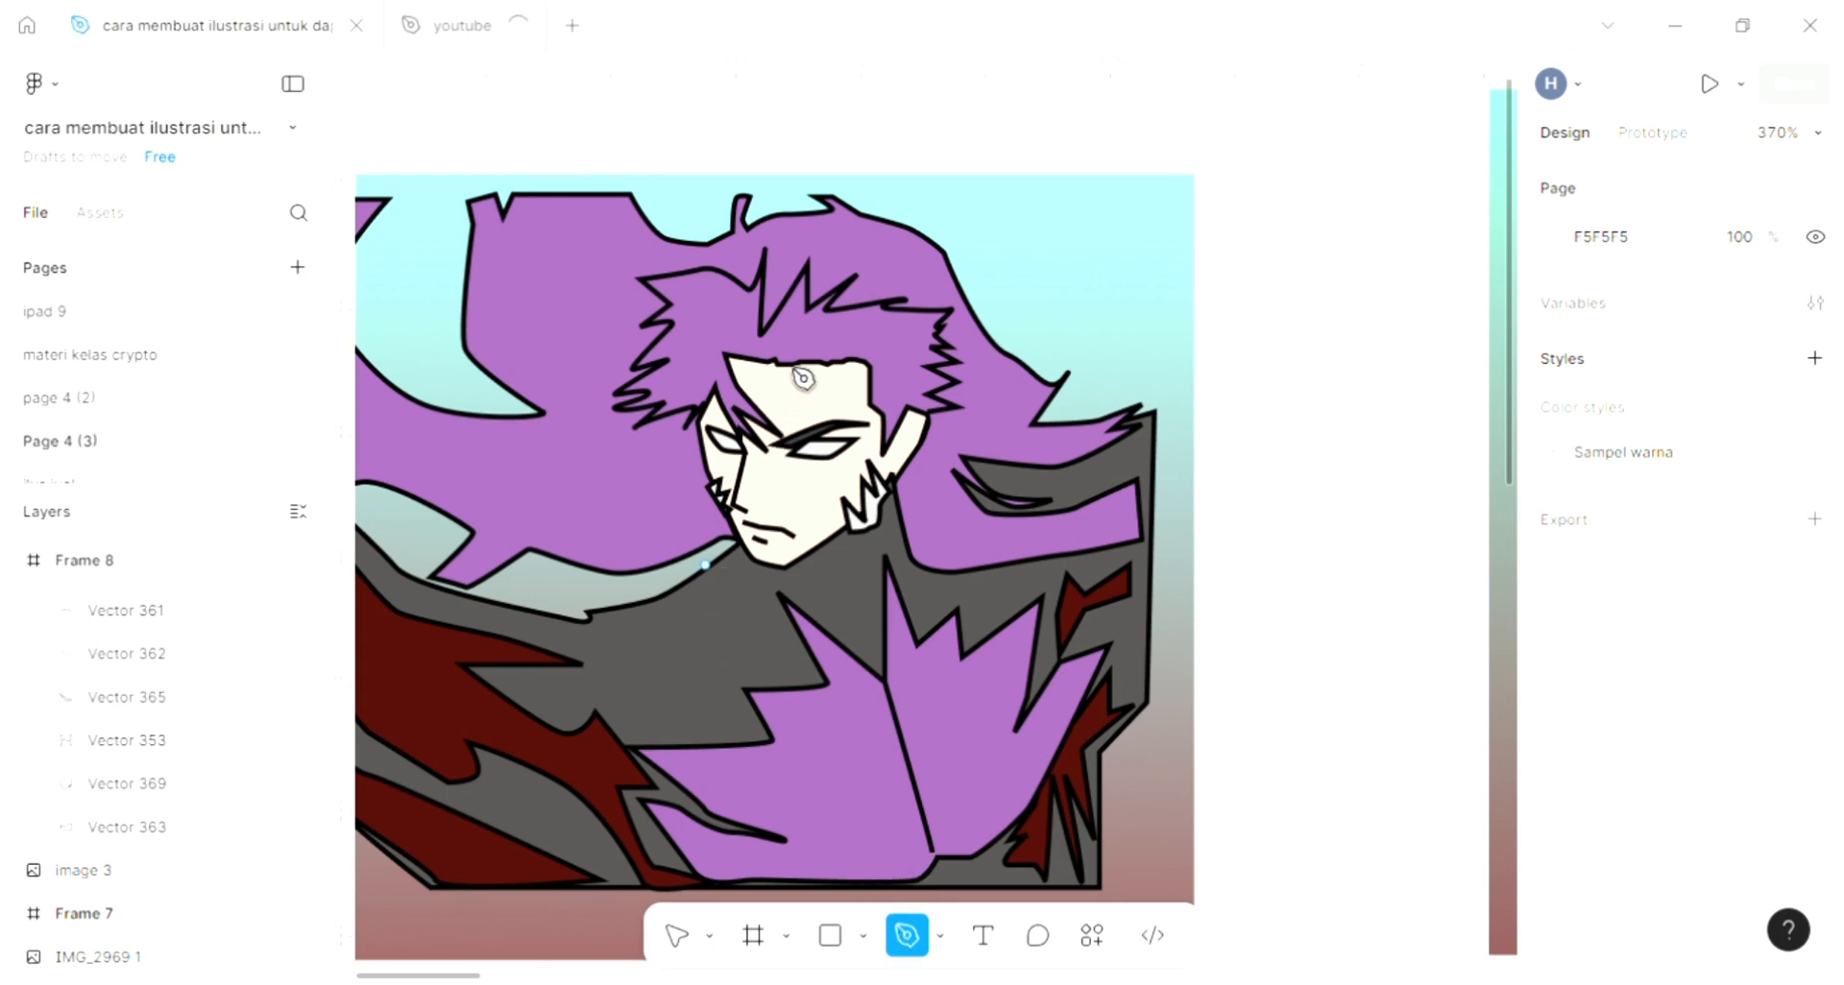
{"action": "scroll", "coordinate": [662, 375], "scroll_direction": "up", "scroll_amount": 4}
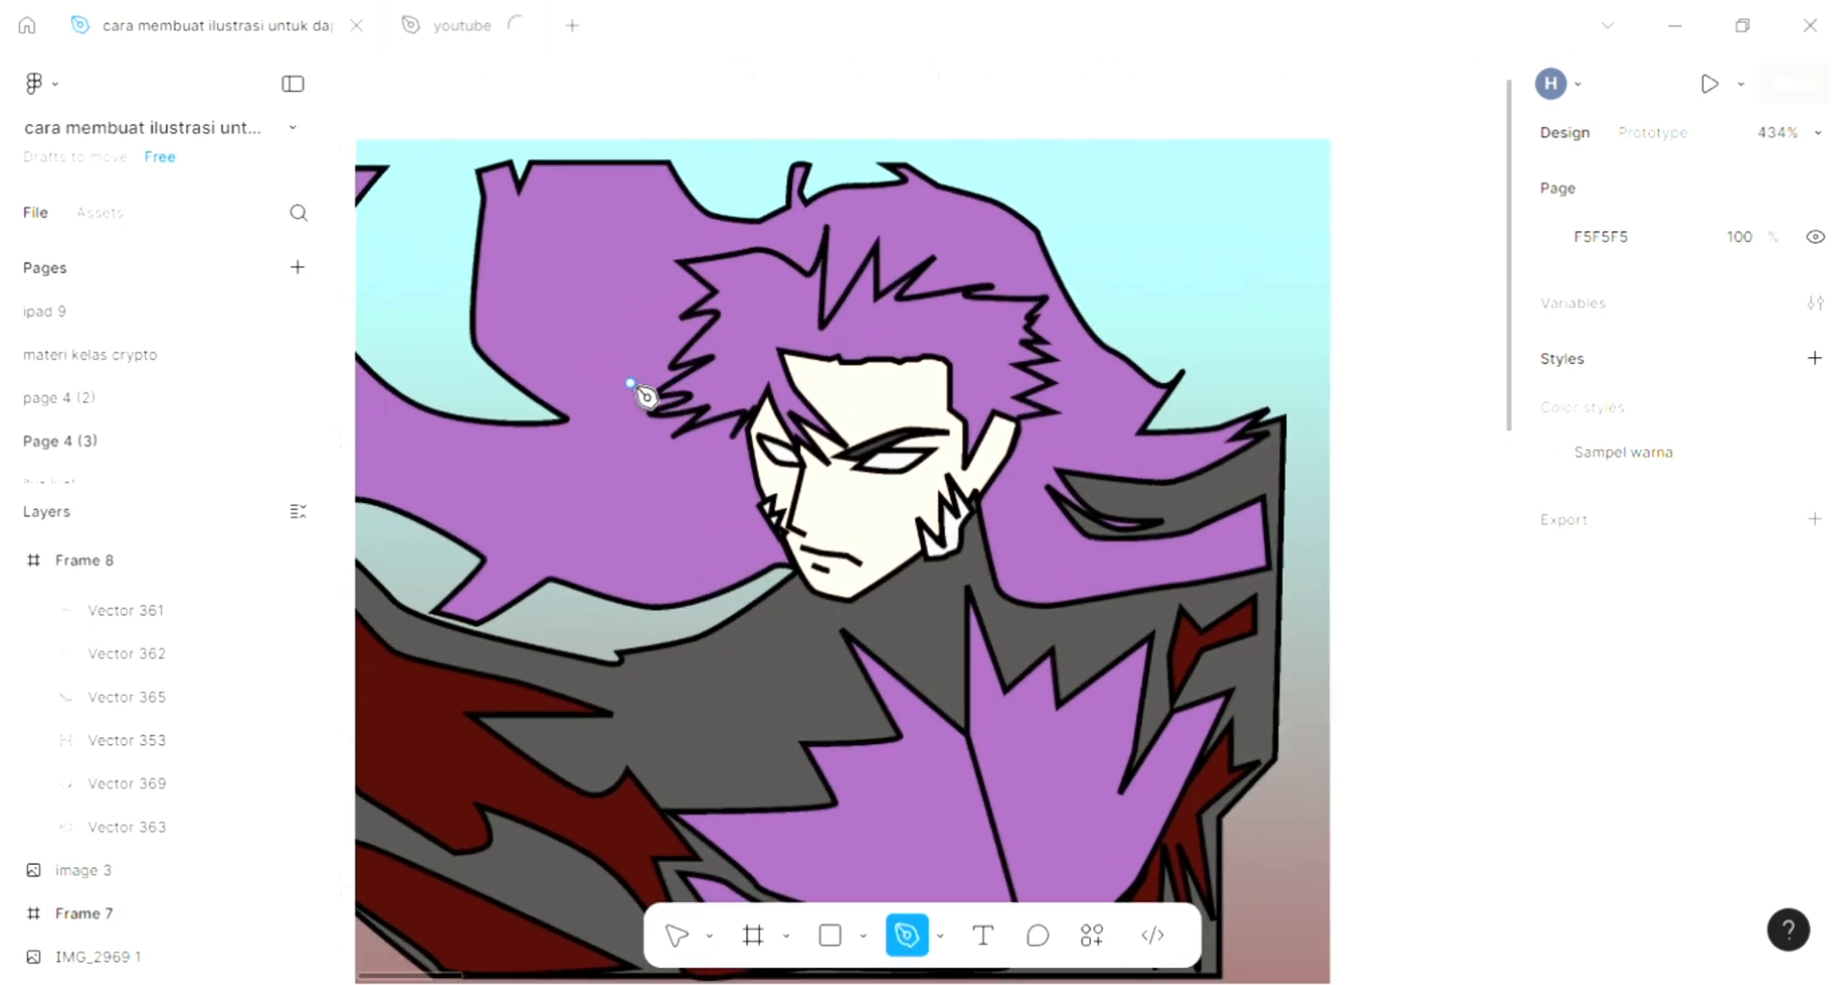
{"action": "scroll", "coordinate": [646, 282], "scroll_direction": "left", "scroll_amount": 3}
{"action": "scroll", "coordinate": [646, 282], "scroll_direction": "up", "scroll_amount": 1}
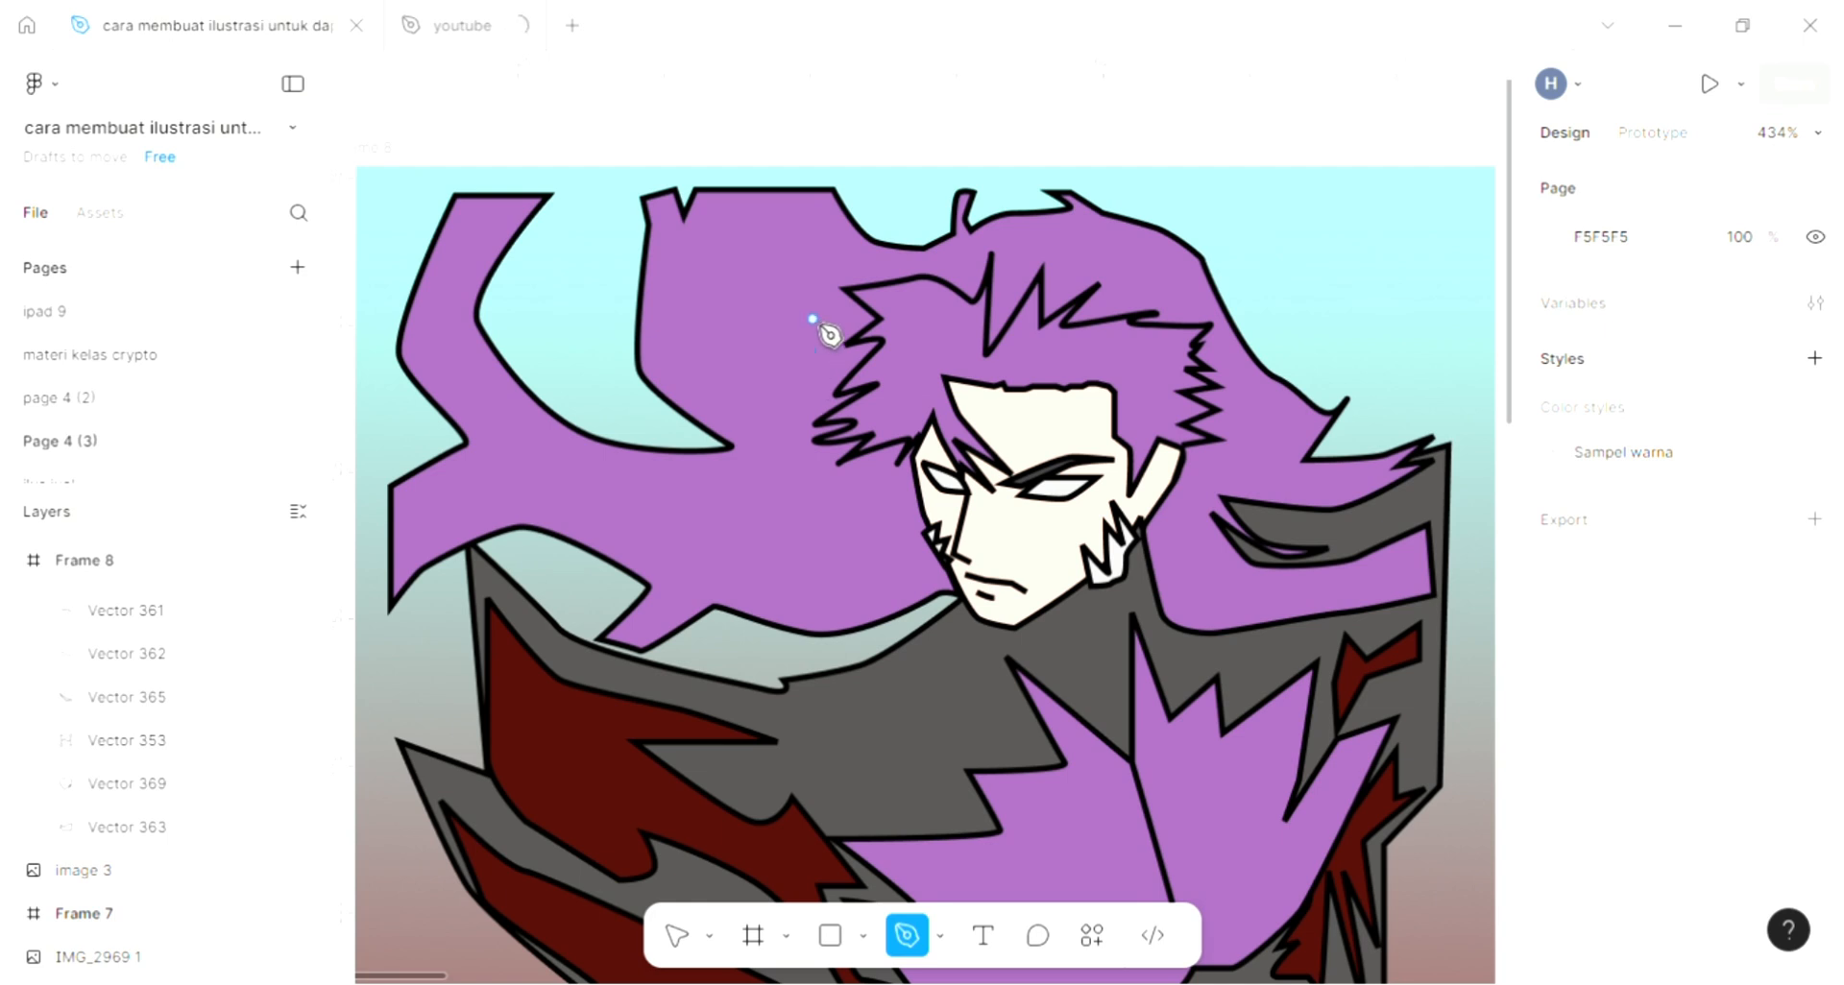
{"action": "left_click", "coordinate": [812, 319]}
{"action": "left_click", "coordinate": [795, 305]}
{"action": "left_click", "coordinate": [751, 219]}
{"action": "left_click", "coordinate": [763, 275]}
{"action": "left_click_drag", "start_coordinate": [689, 239], "coordinate": [711, 267]}
{"action": "left_click", "coordinate": [726, 287]}
{"action": "left_click", "coordinate": [673, 263]}
{"action": "left_click_drag", "start_coordinate": [725, 383], "coordinate": [796, 457]}
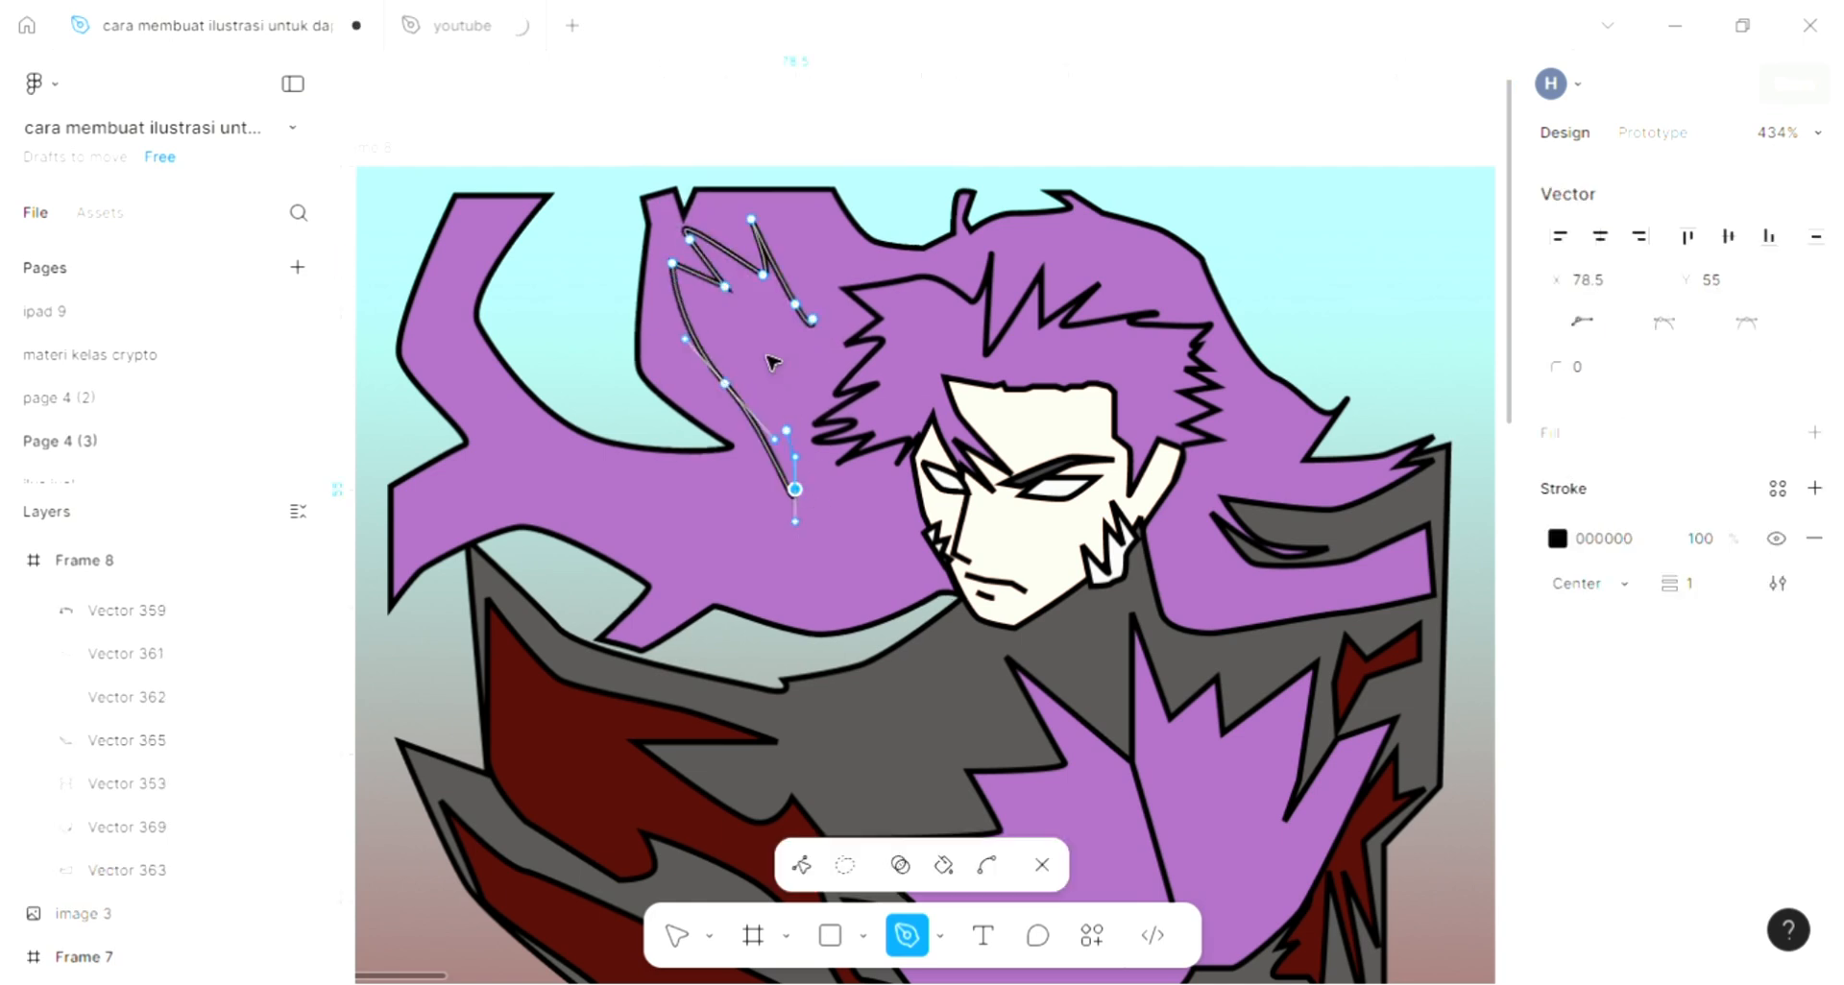
{"action": "left_click", "coordinate": [751, 330]}
{"action": "left_click", "coordinate": [812, 318]}
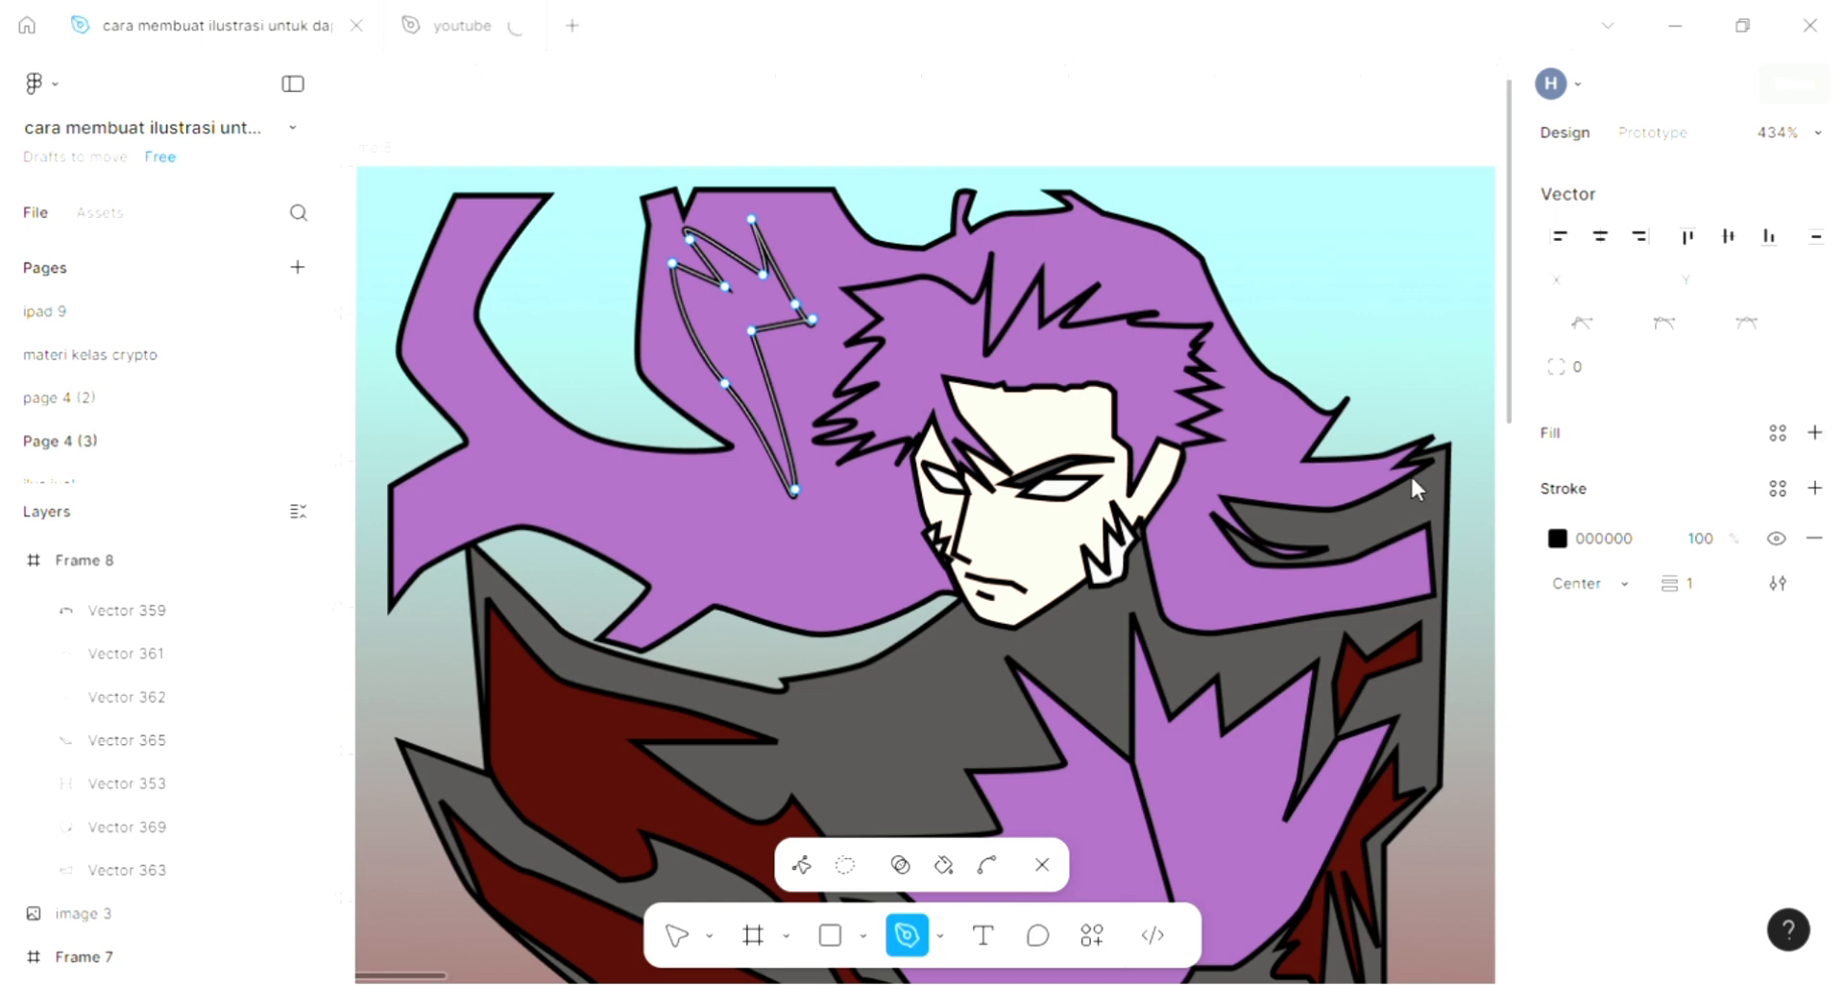
Step: Fill the jagged hair shape with the grey 514F4F sampled from the body and clear the selection
{"action": "left_click", "coordinate": [1231, 721]}
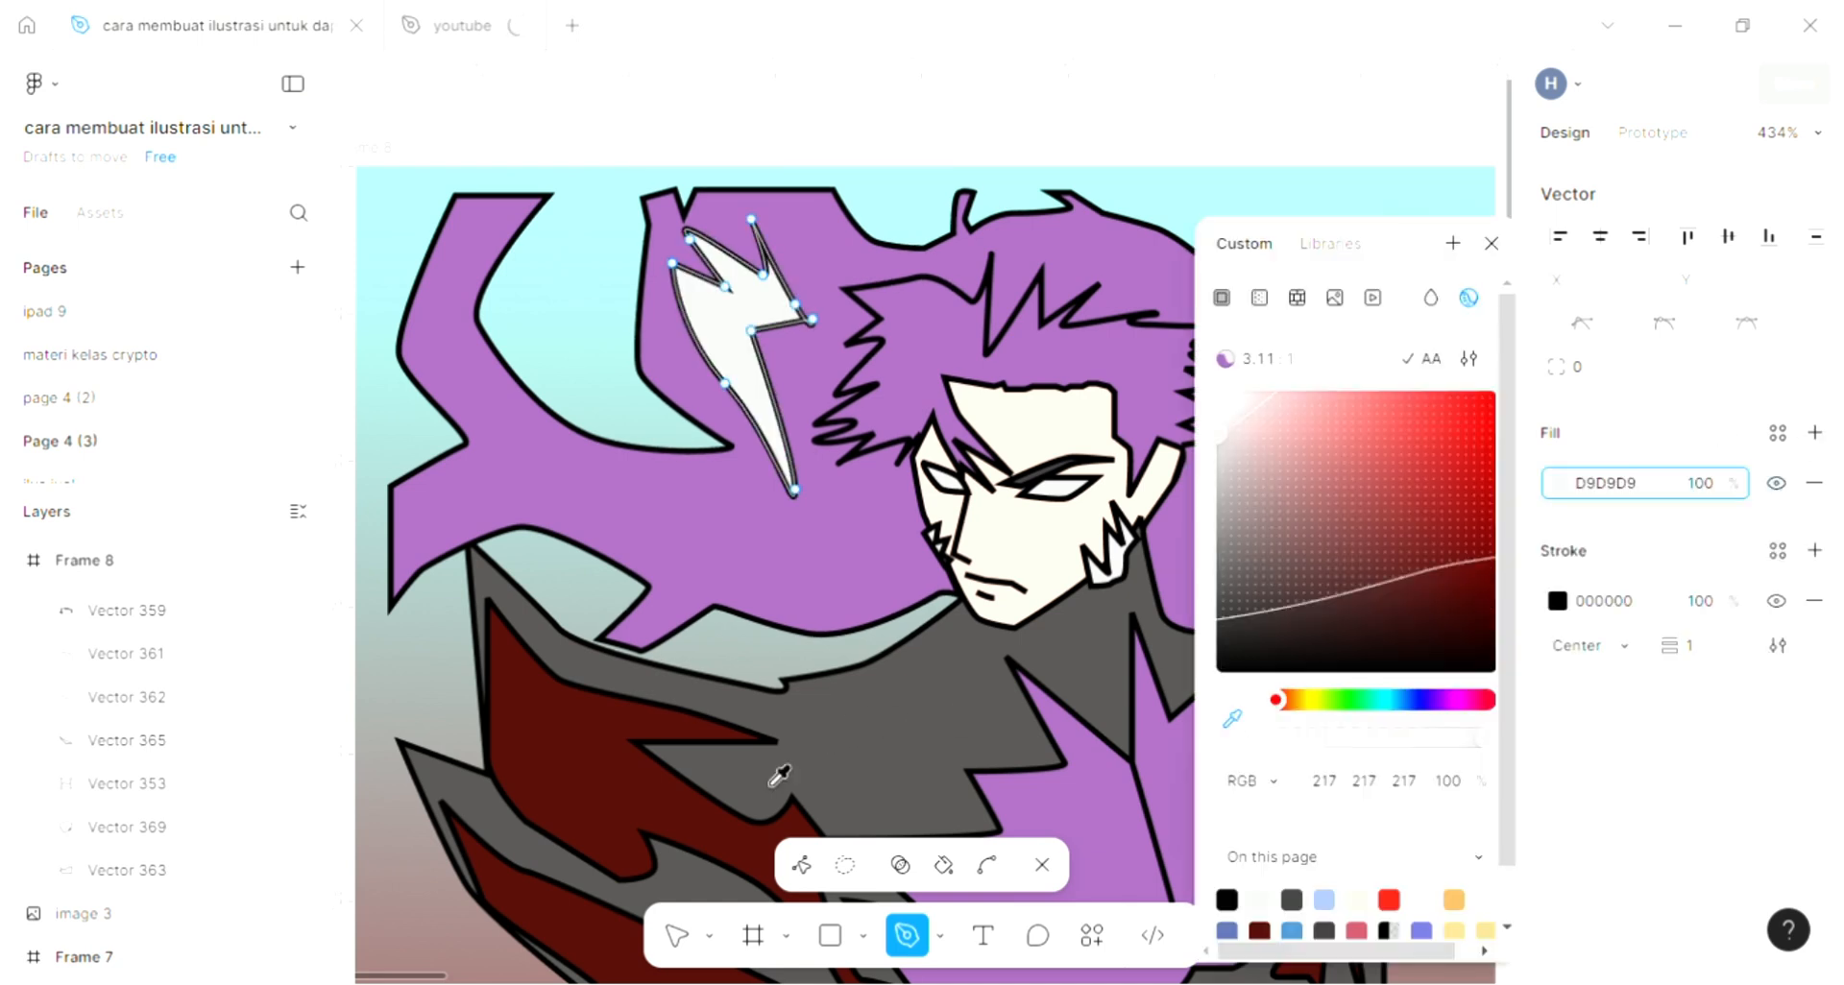
{"action": "left_click", "coordinate": [876, 720]}
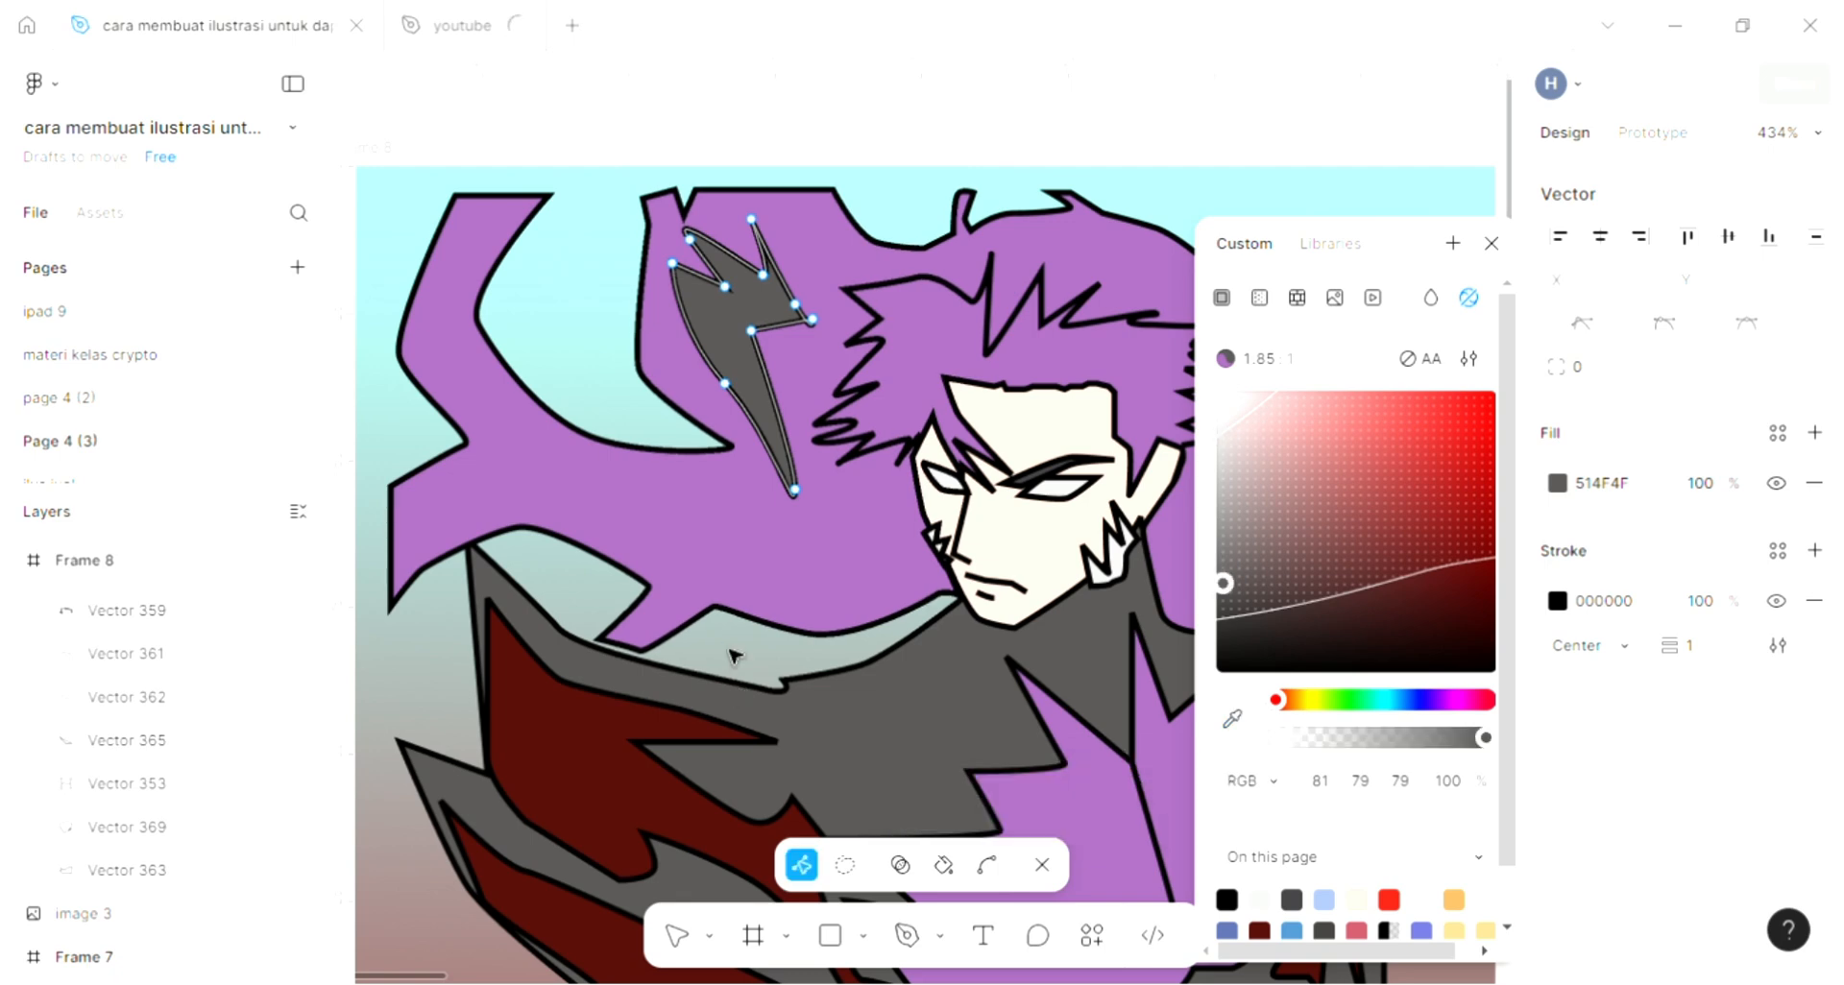
{"action": "key", "text": "Escape"}
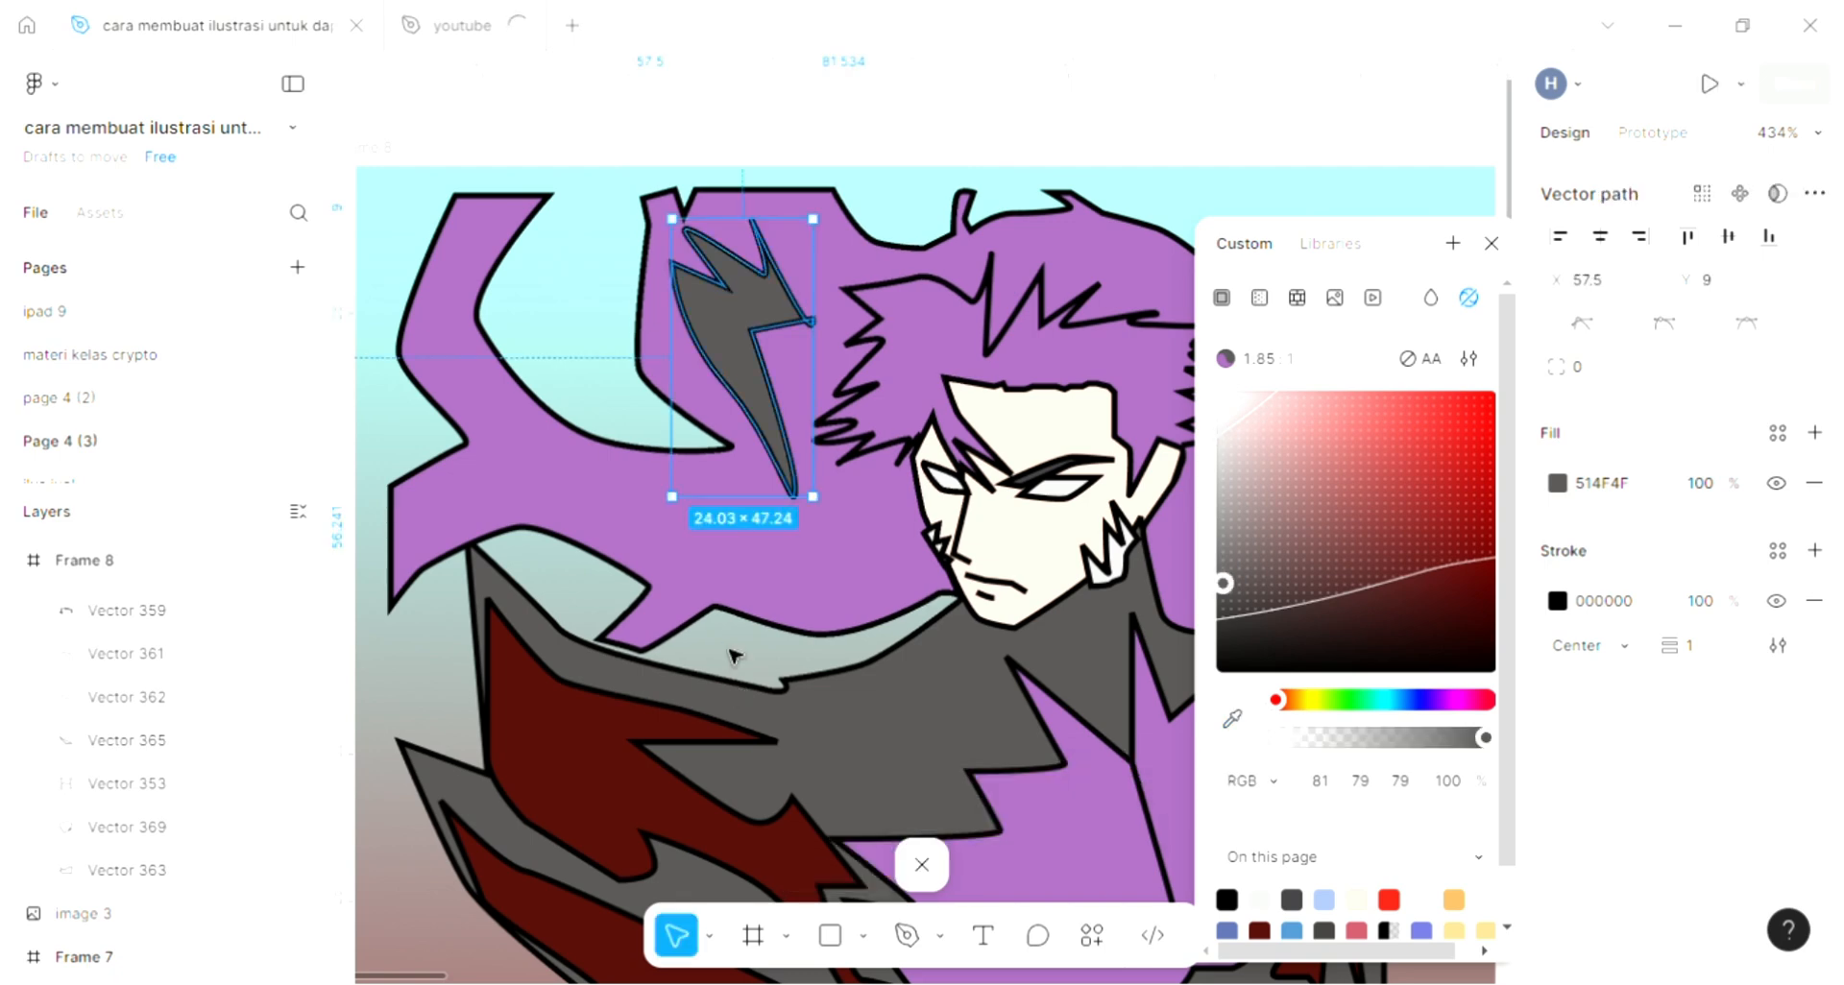
{"action": "key", "text": "Escape"}
{"action": "scroll", "coordinate": [735, 658], "scroll_direction": "right", "scroll_amount": 2}
{"action": "scroll", "coordinate": [734, 657], "scroll_direction": "down", "scroll_amount": 3}
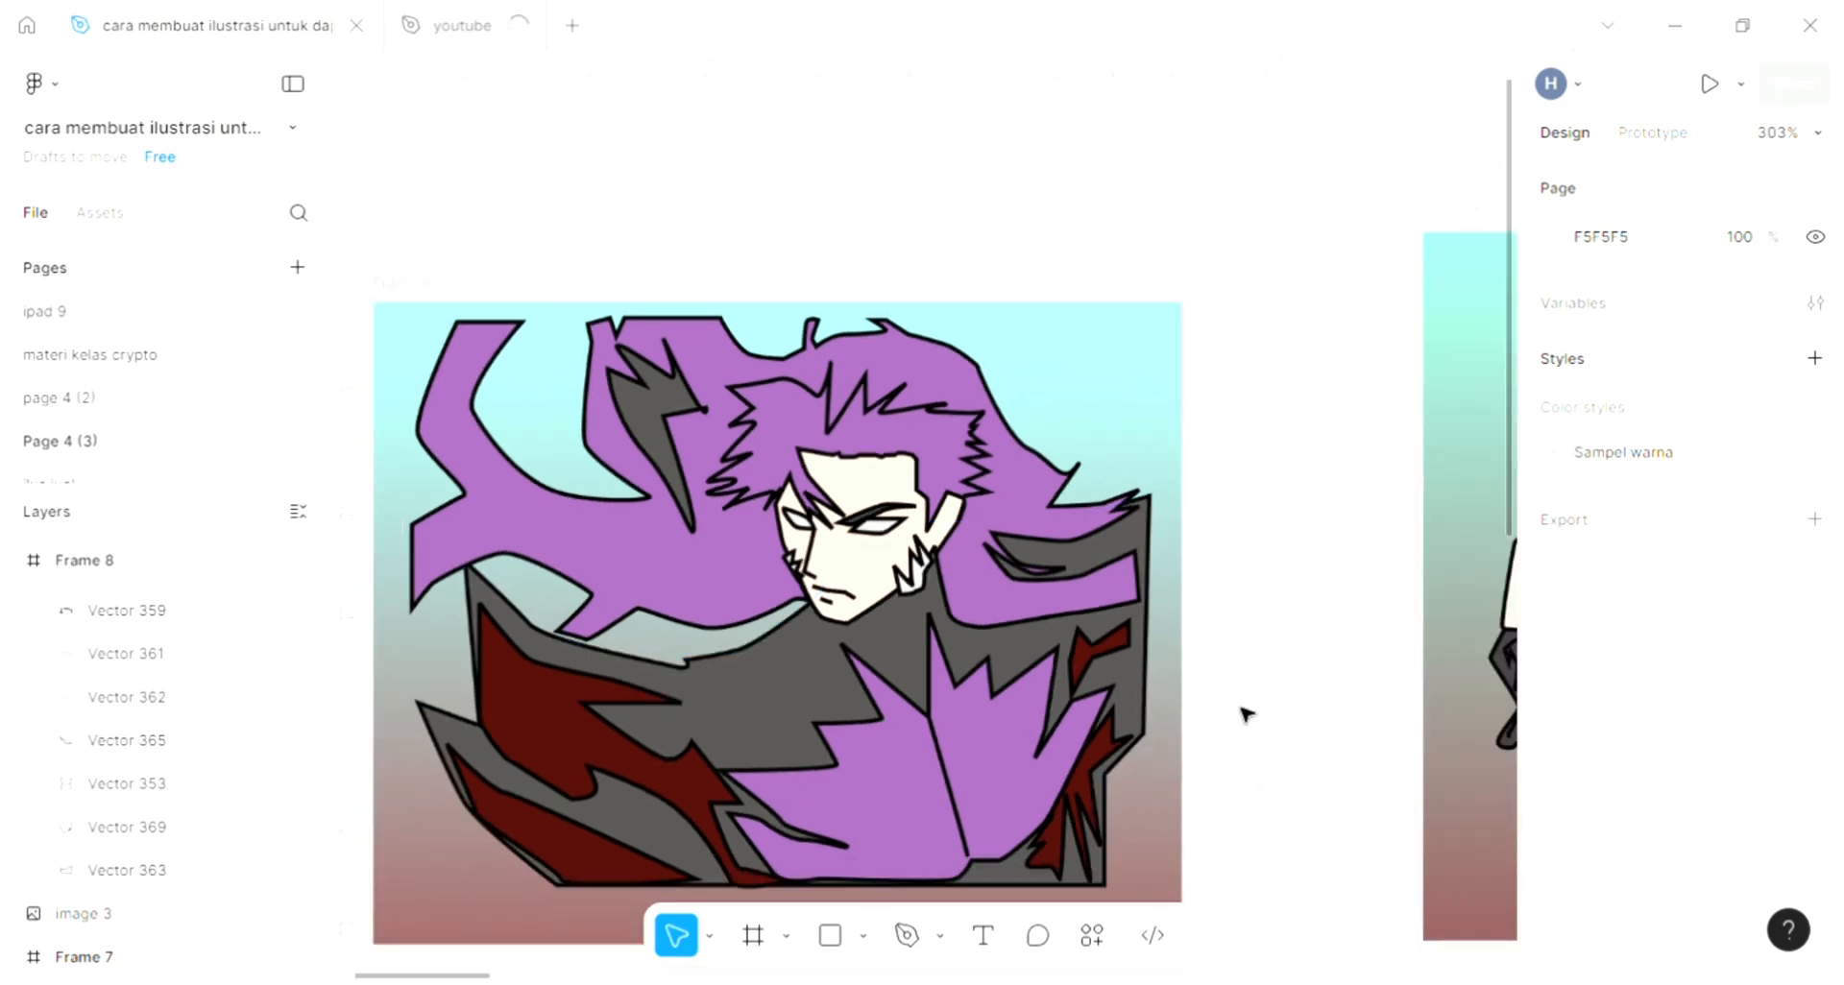
Step: Draw a narrow closed four-point eyebrow above the left-hand eye with the Pen tool
{"action": "scroll", "coordinate": [879, 521], "scroll_direction": "up", "scroll_amount": 1}
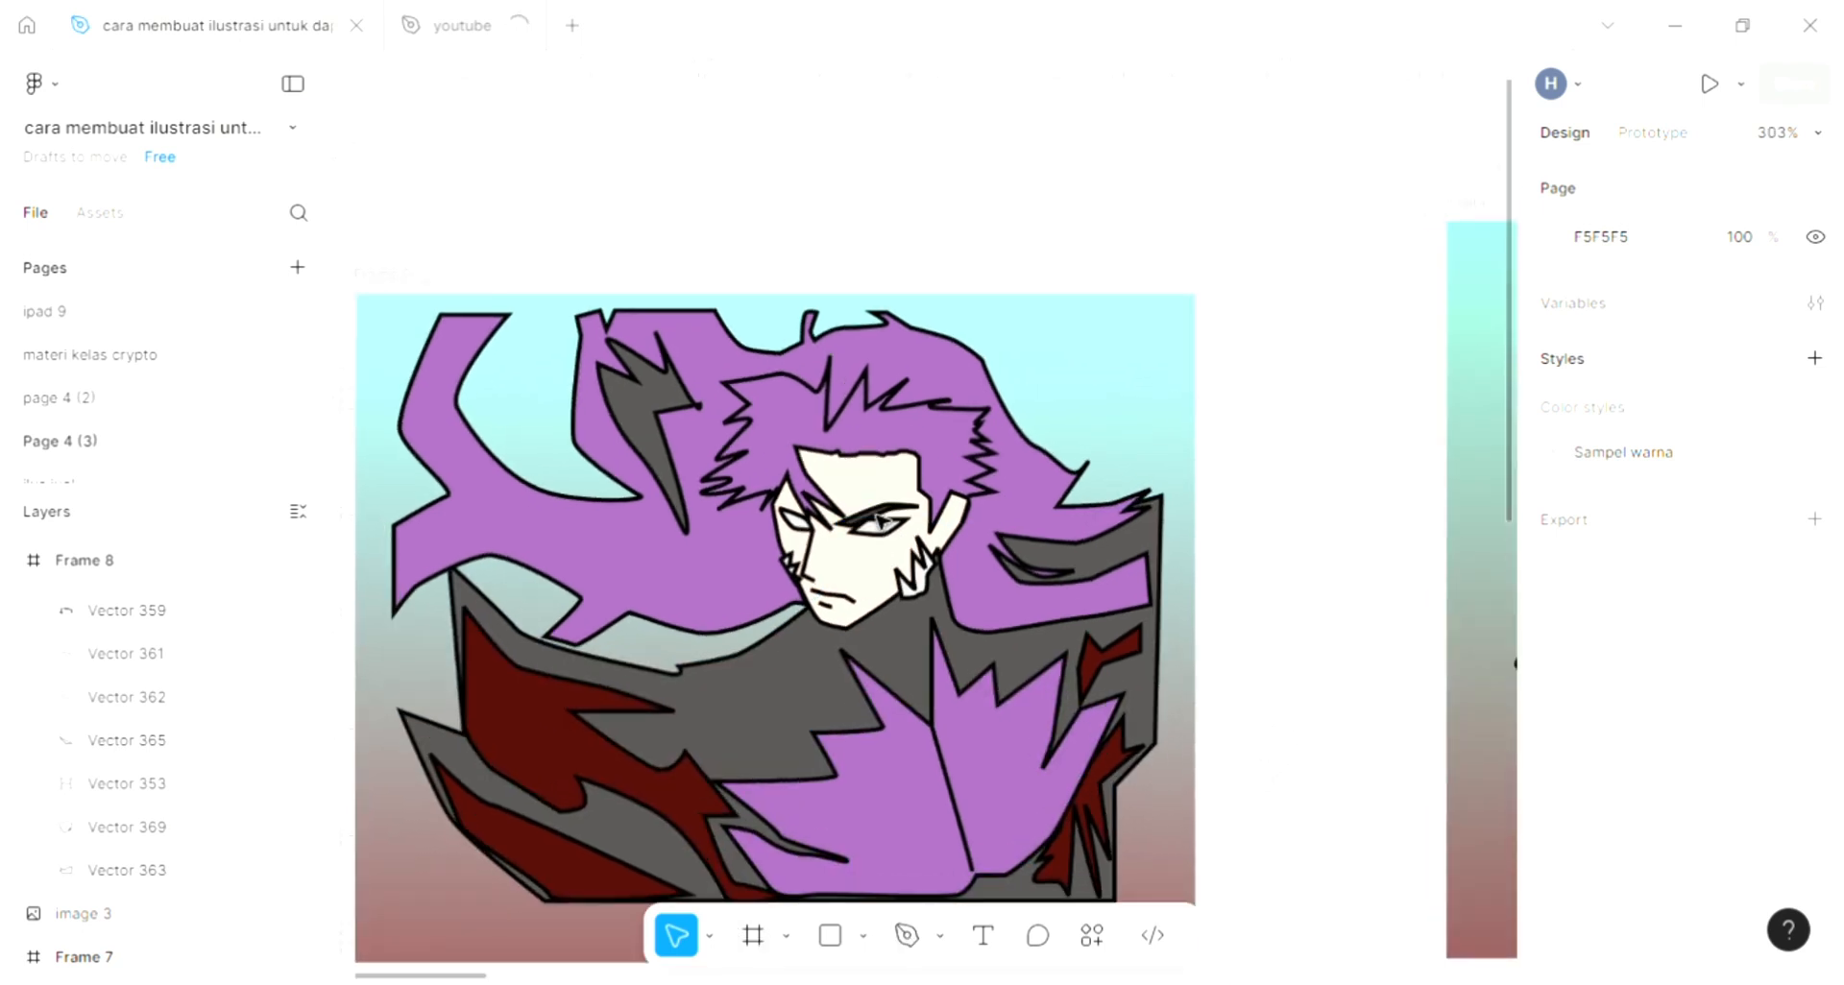
{"action": "scroll", "coordinate": [879, 521], "scroll_direction": "up", "scroll_amount": 5}
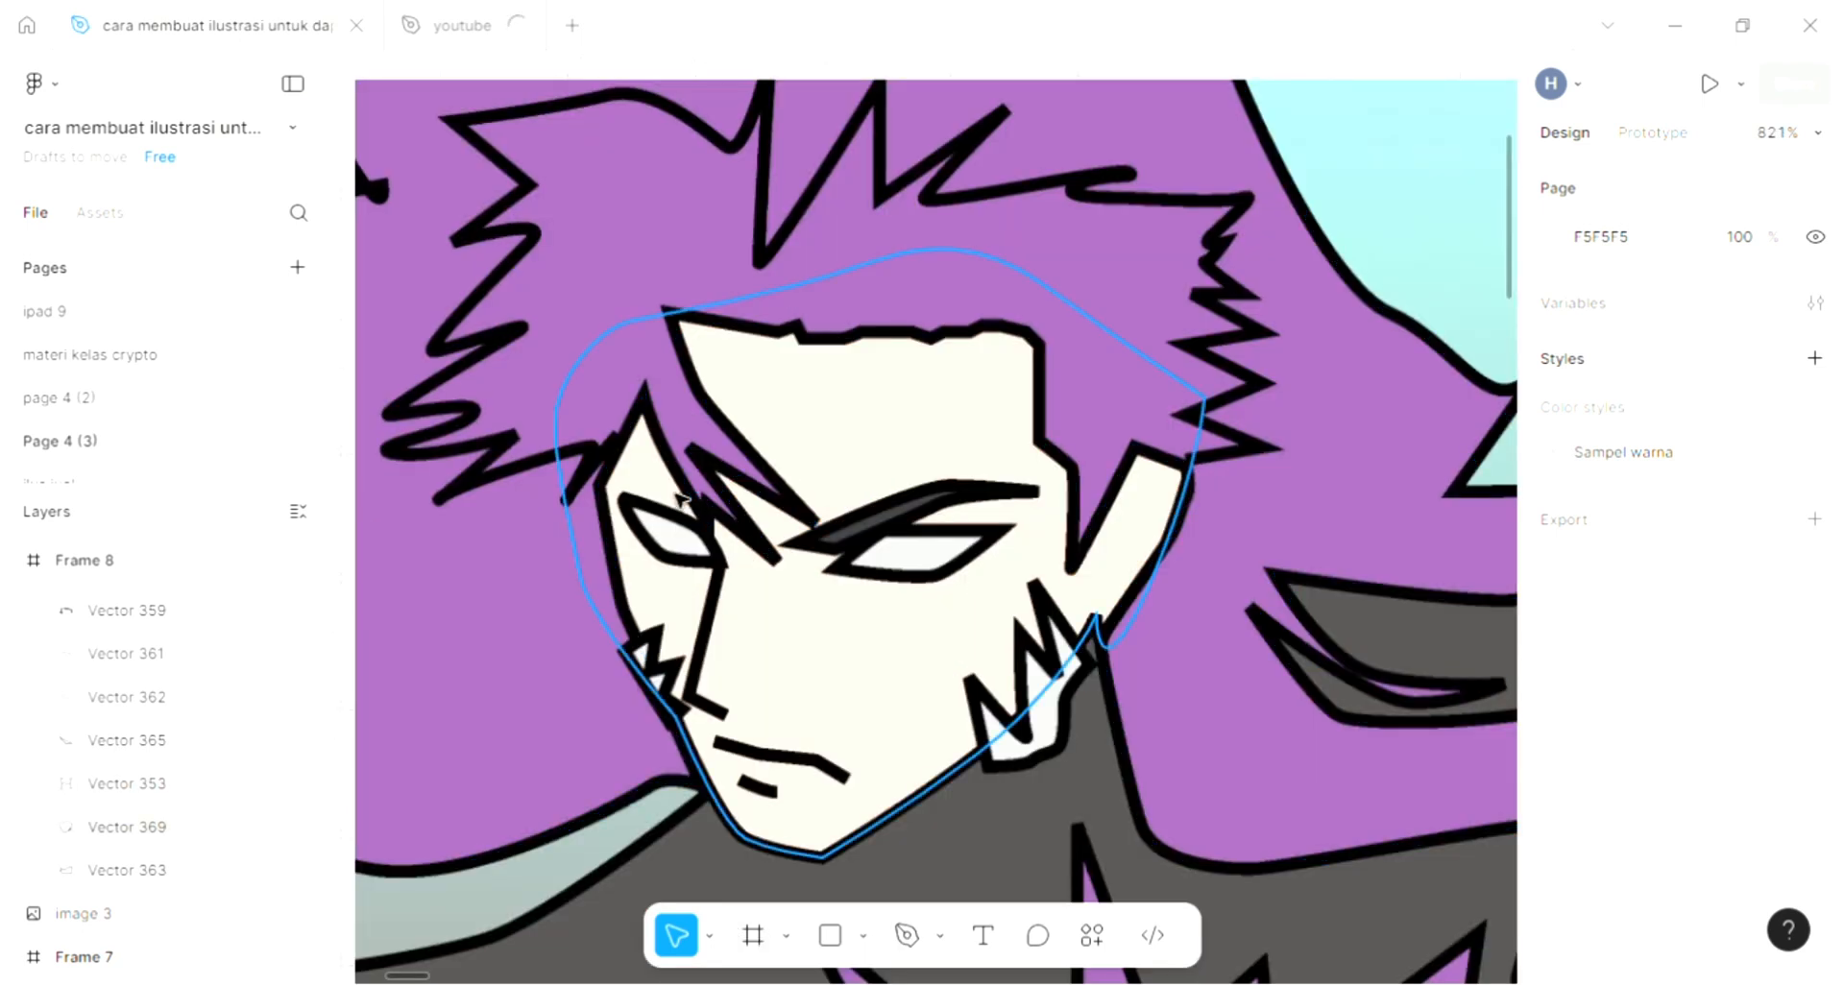
{"action": "scroll", "coordinate": [646, 465], "scroll_direction": "up", "scroll_amount": 1}
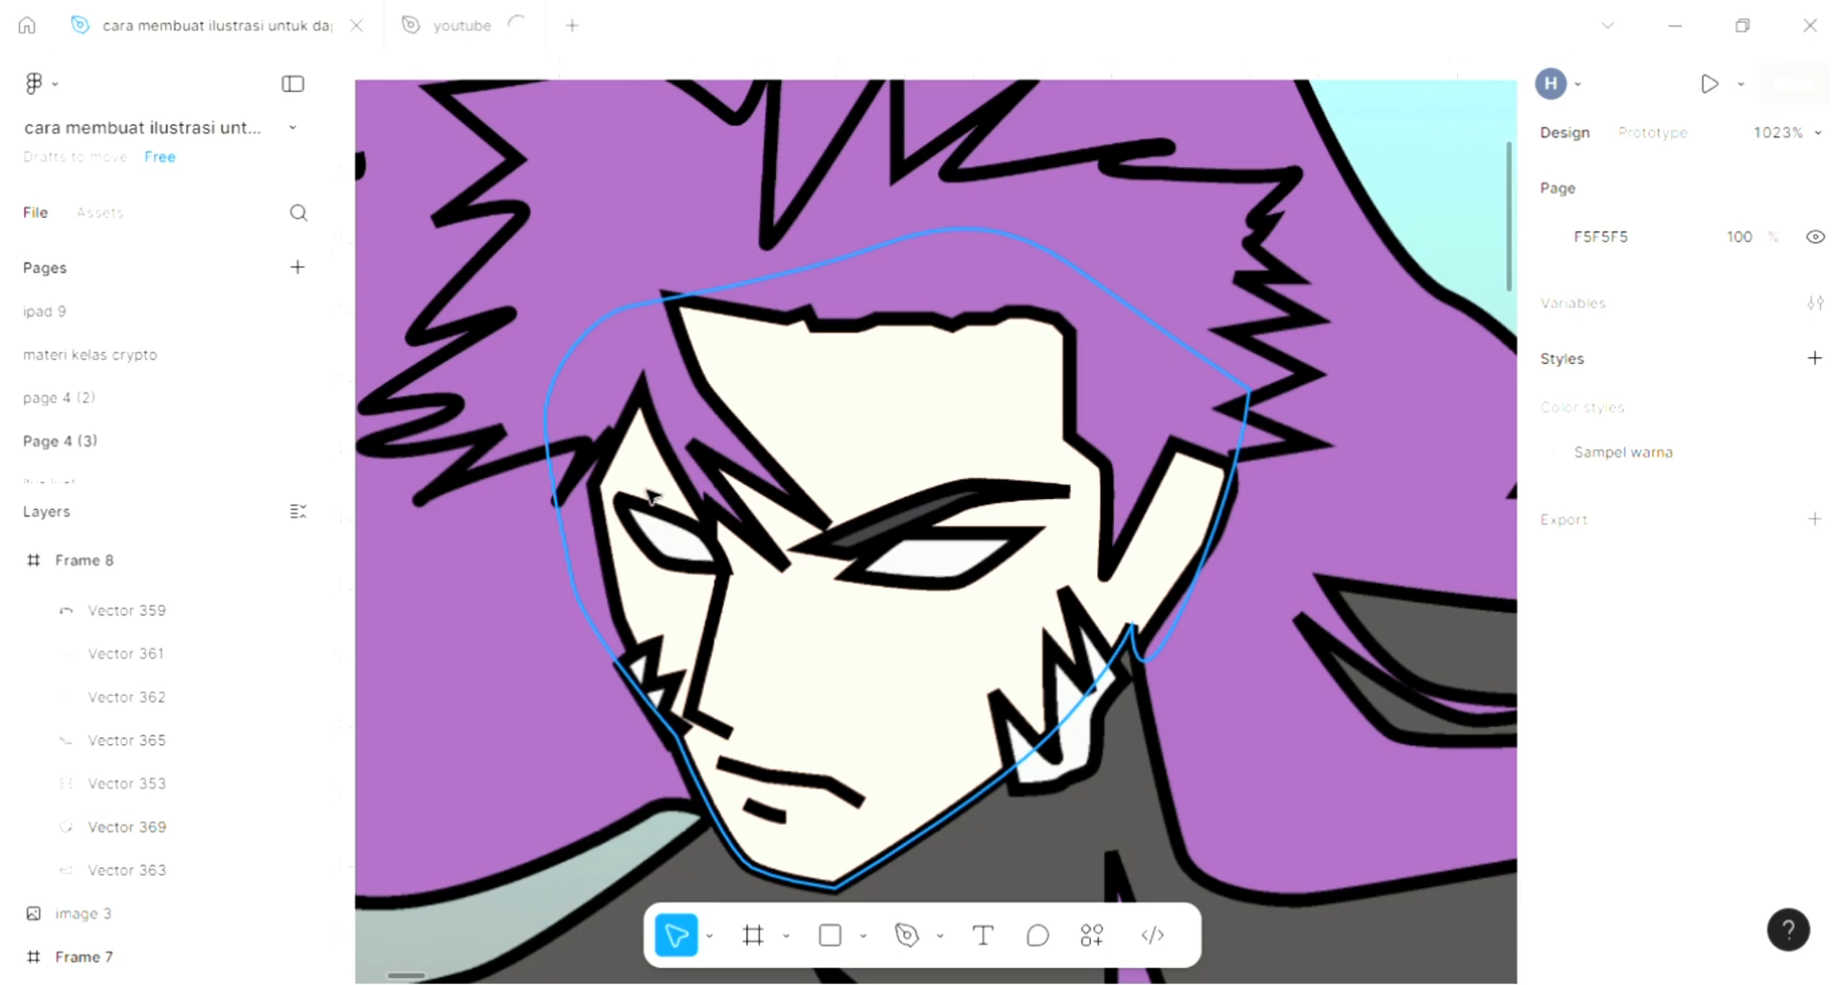
{"action": "key", "text": "p"}
{"action": "left_click", "coordinate": [621, 429]}
{"action": "left_click", "coordinate": [691, 519]}
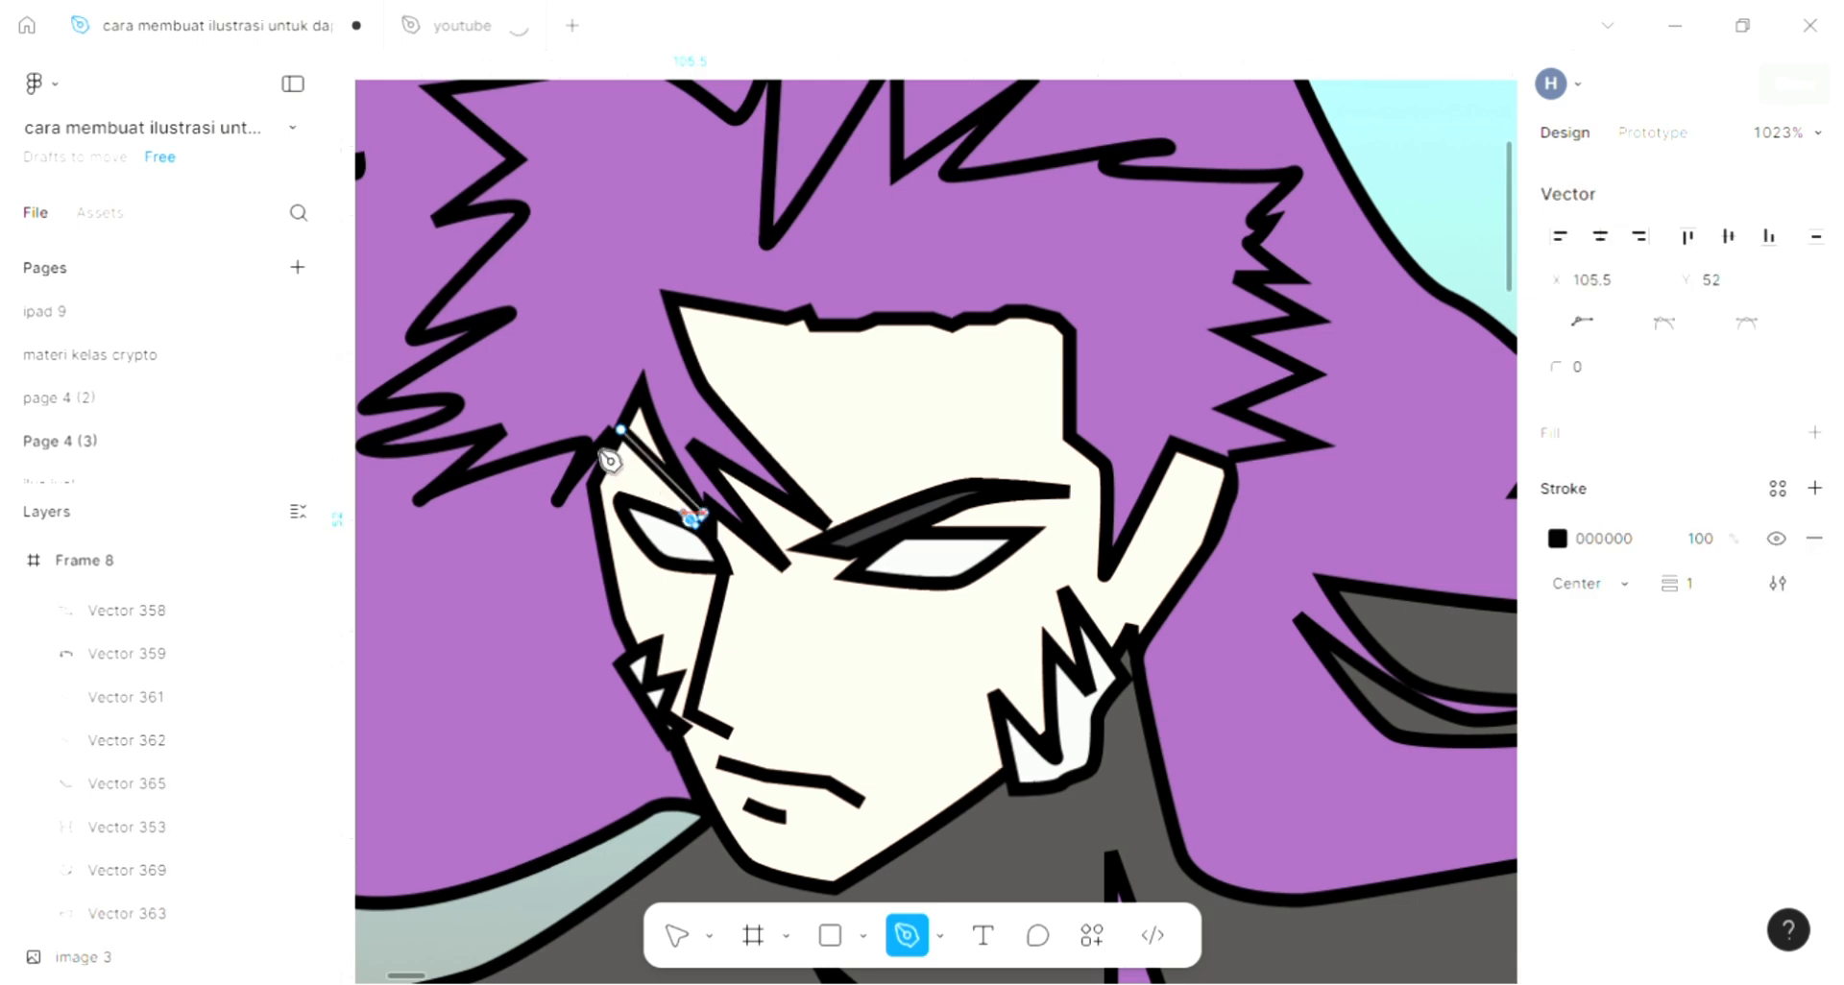
{"action": "left_click", "coordinate": [607, 450]}
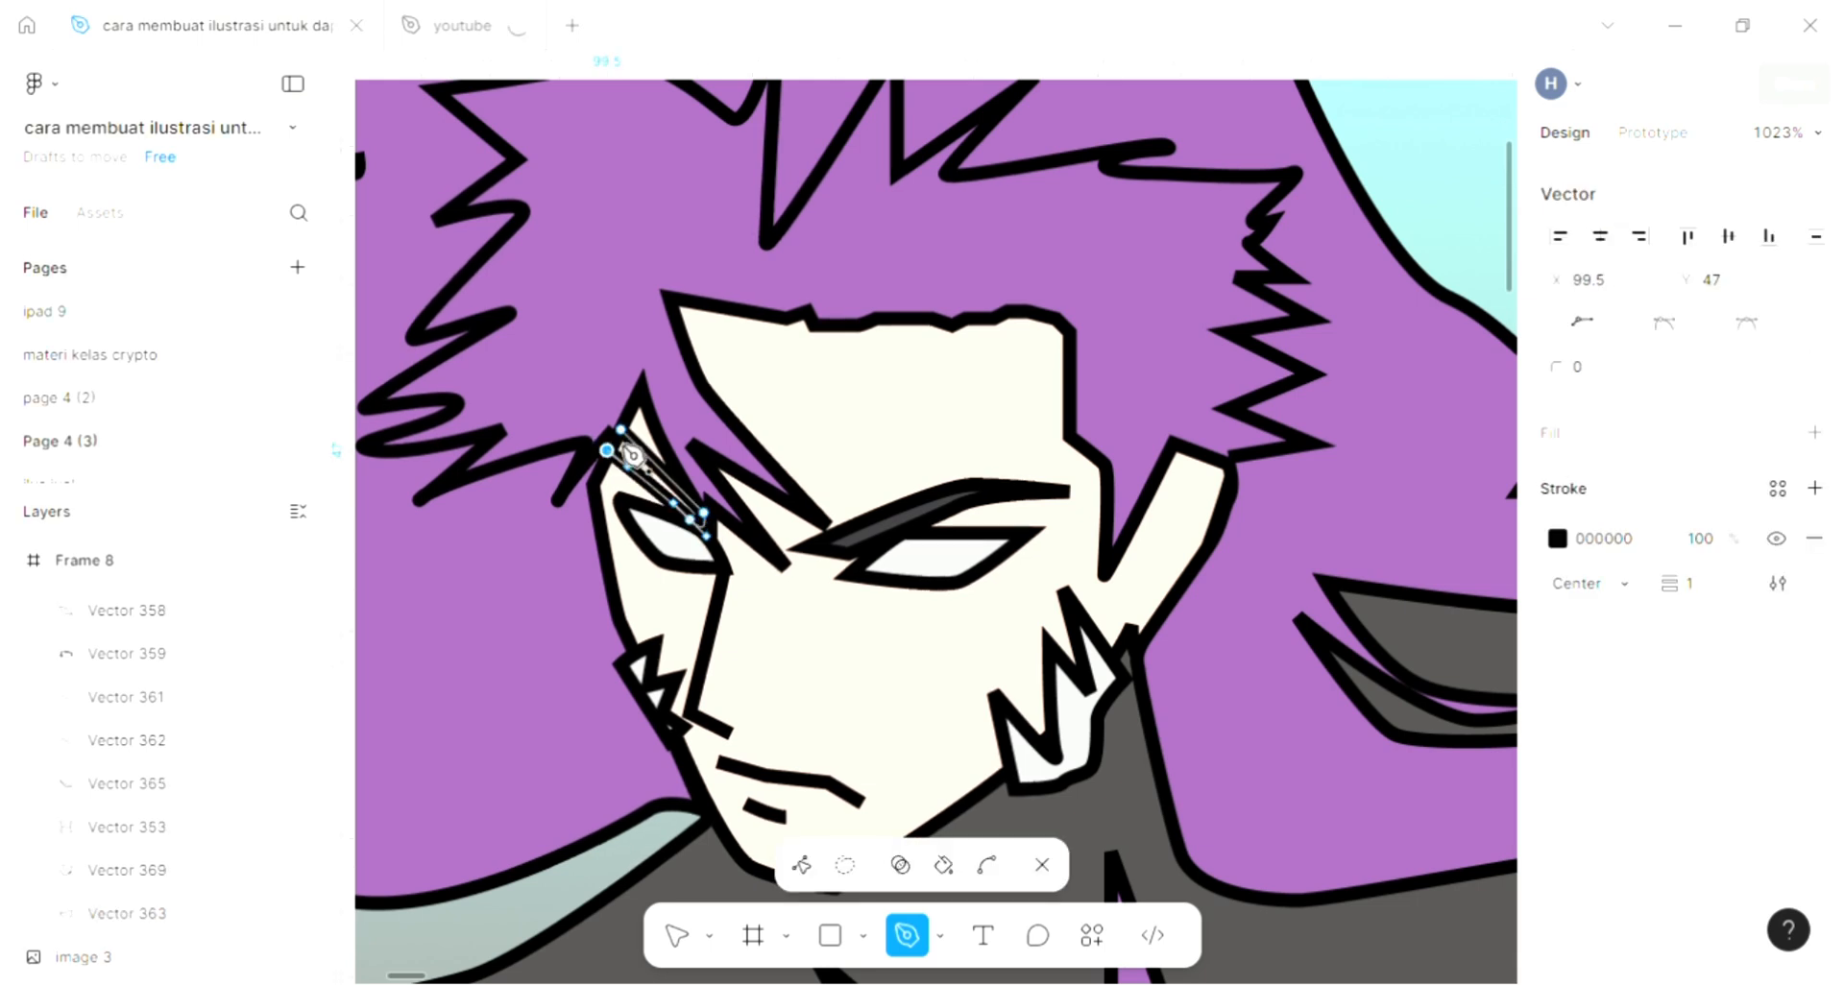
{"action": "left_click", "coordinate": [621, 430]}
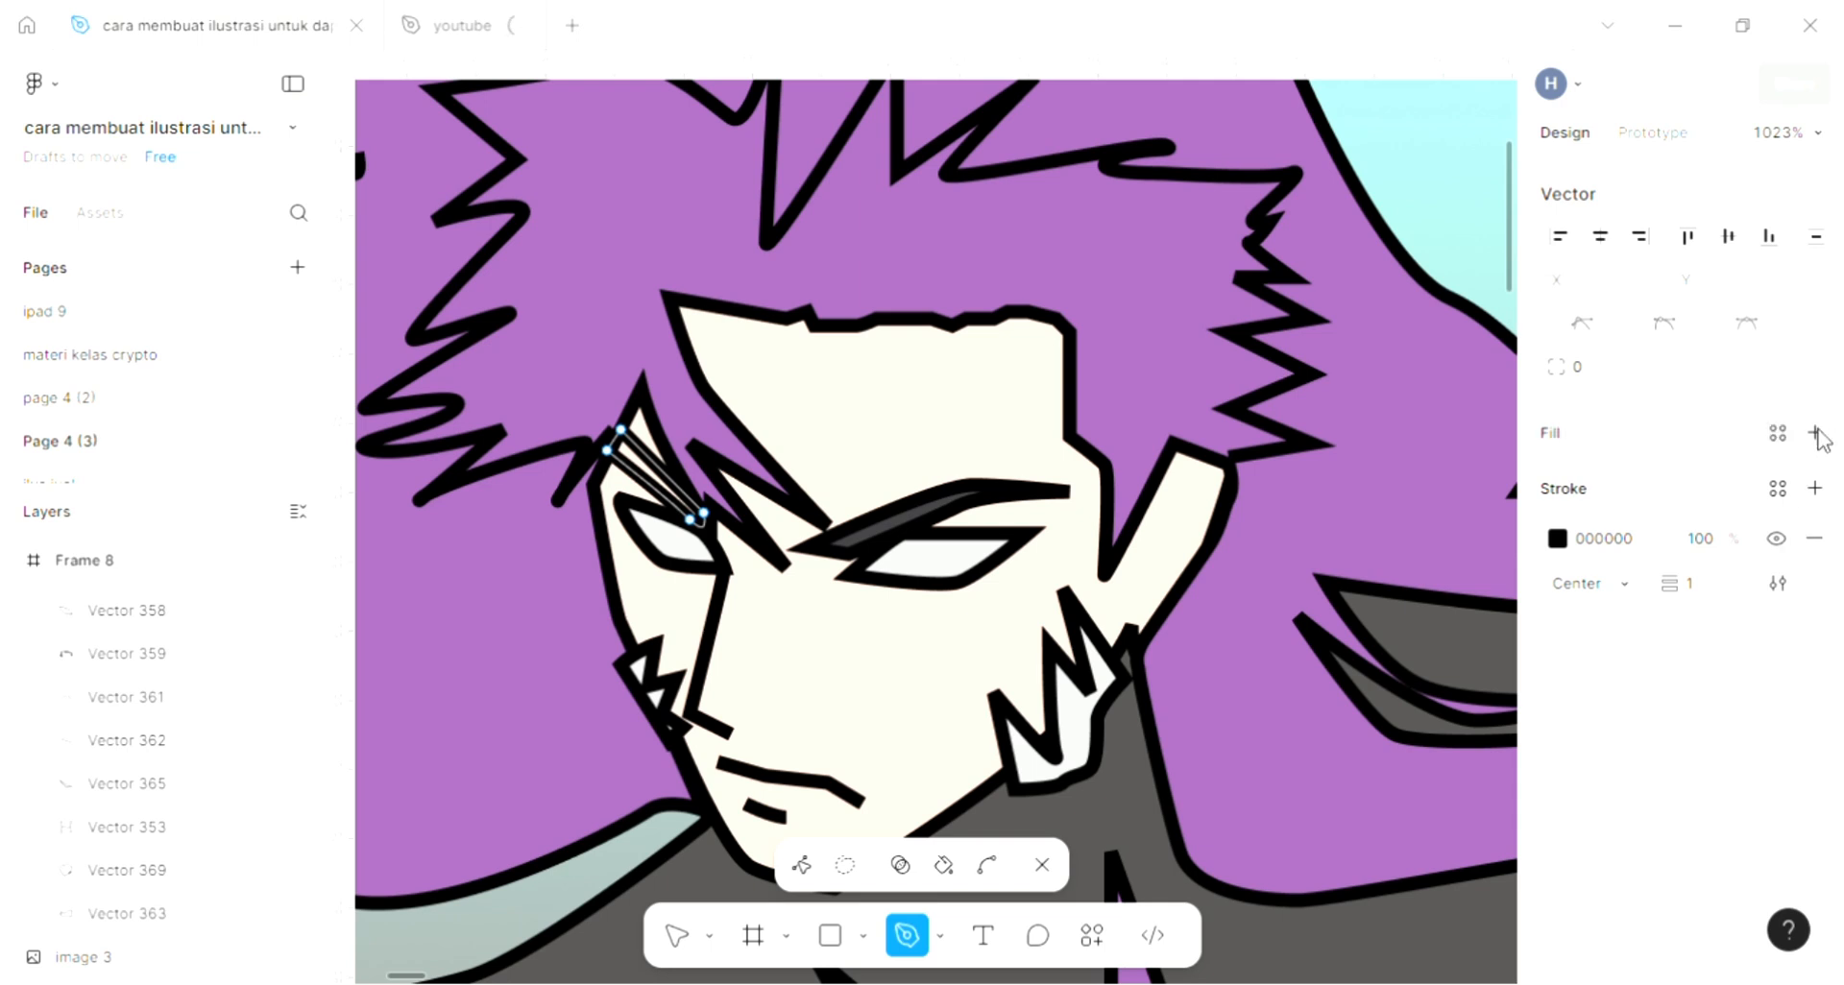
Step: Fill the new left-hand eyebrow with the dark grey 3E3D41 sampled from the other eyebrow and clear the selection
{"action": "left_click", "coordinate": [1560, 484]}
{"action": "left_click", "coordinate": [1234, 719]}
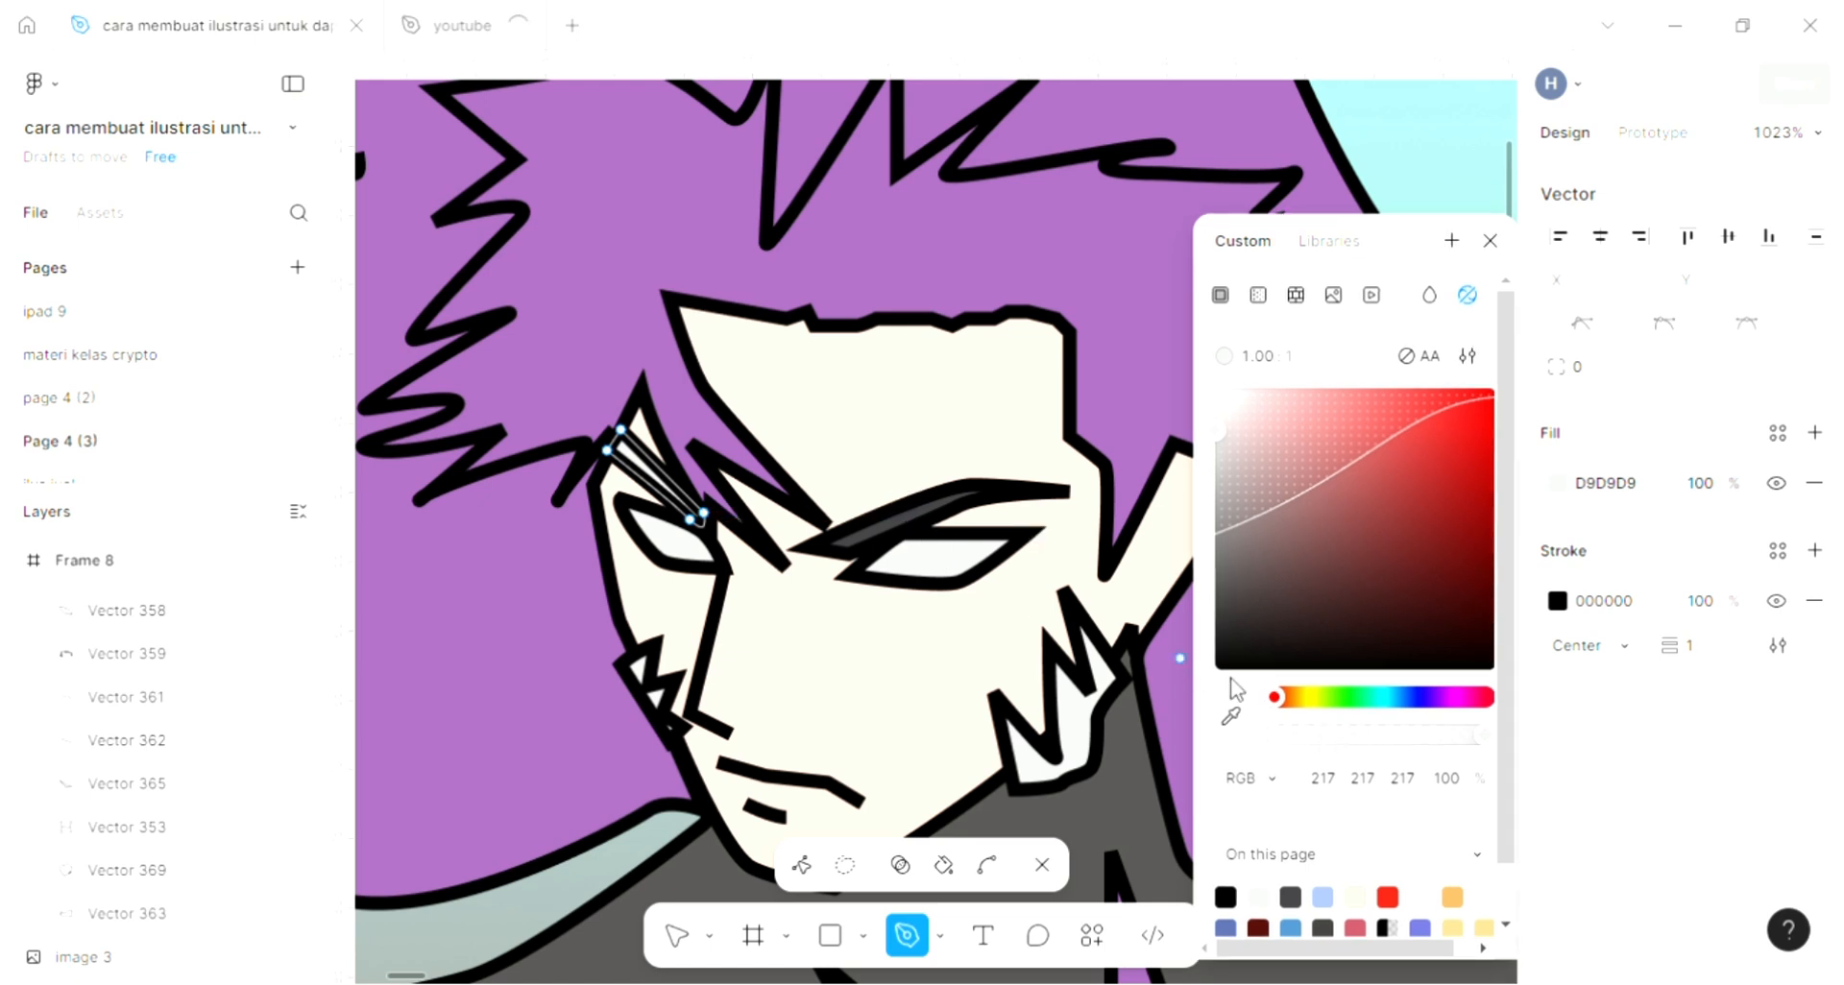
{"action": "left_click", "coordinate": [1234, 719]}
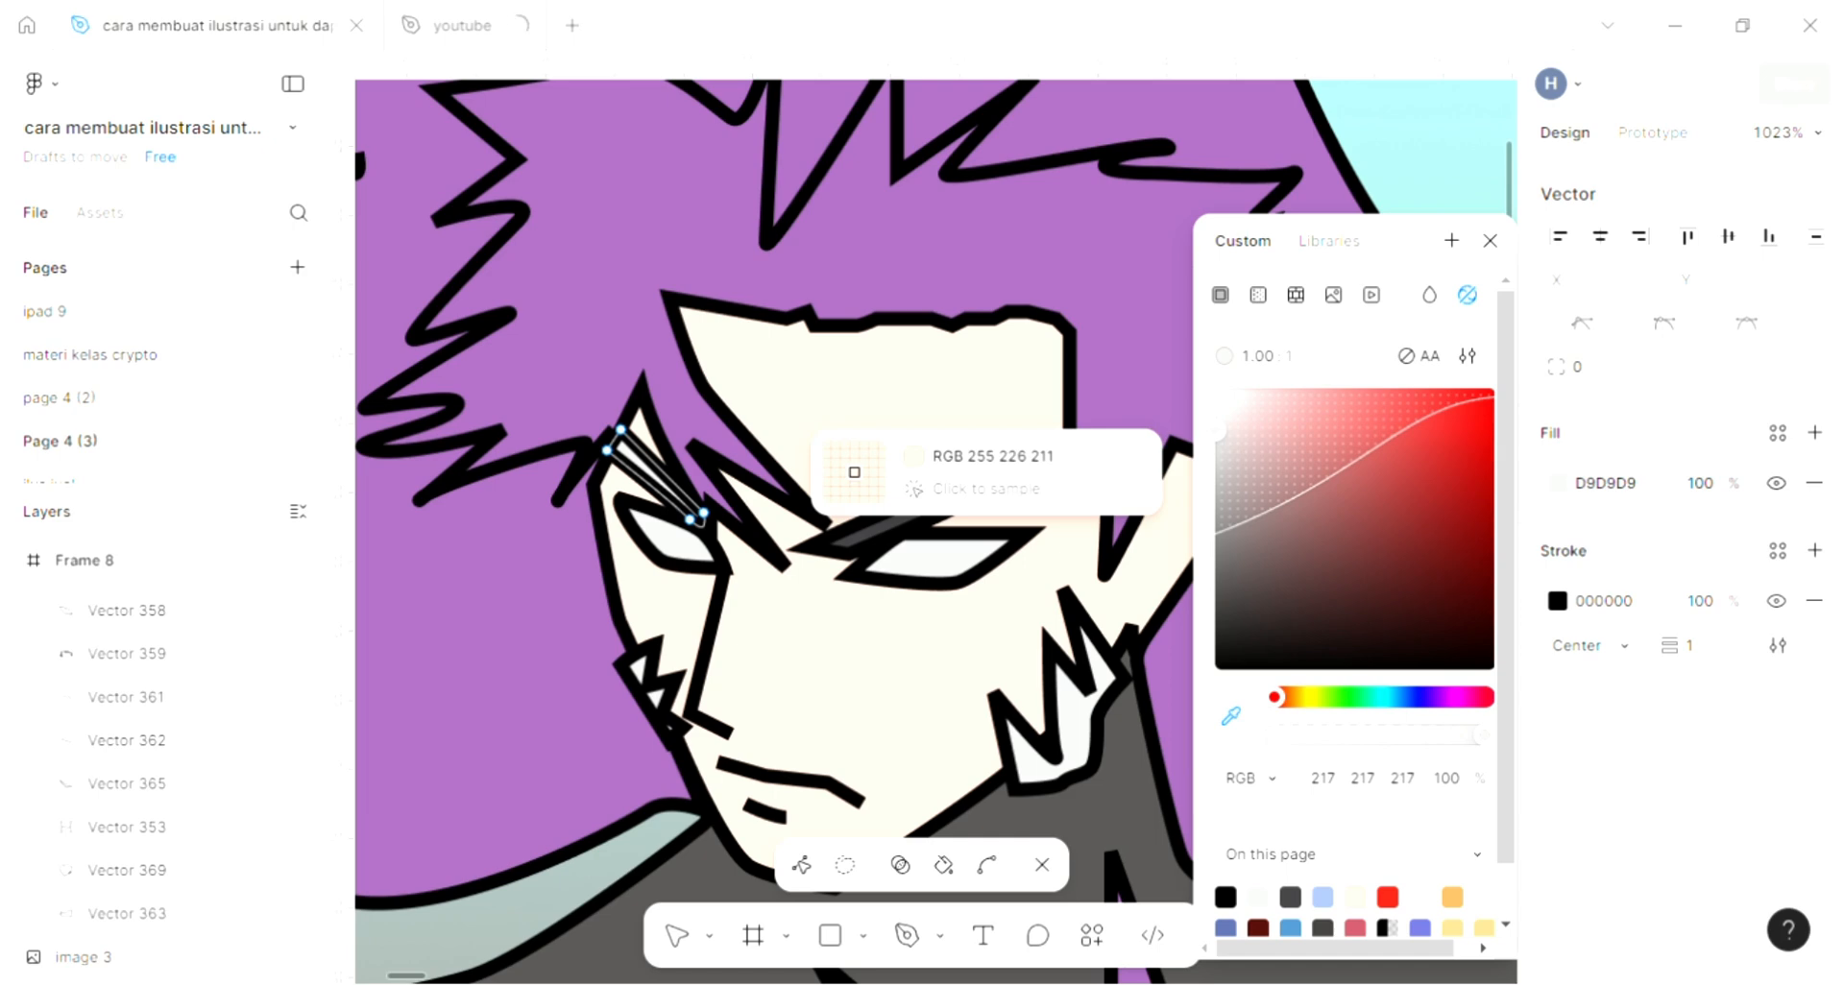
{"action": "left_click", "coordinate": [885, 528]}
{"action": "scroll", "coordinate": [831, 642], "scroll_direction": "down", "scroll_amount": 2}
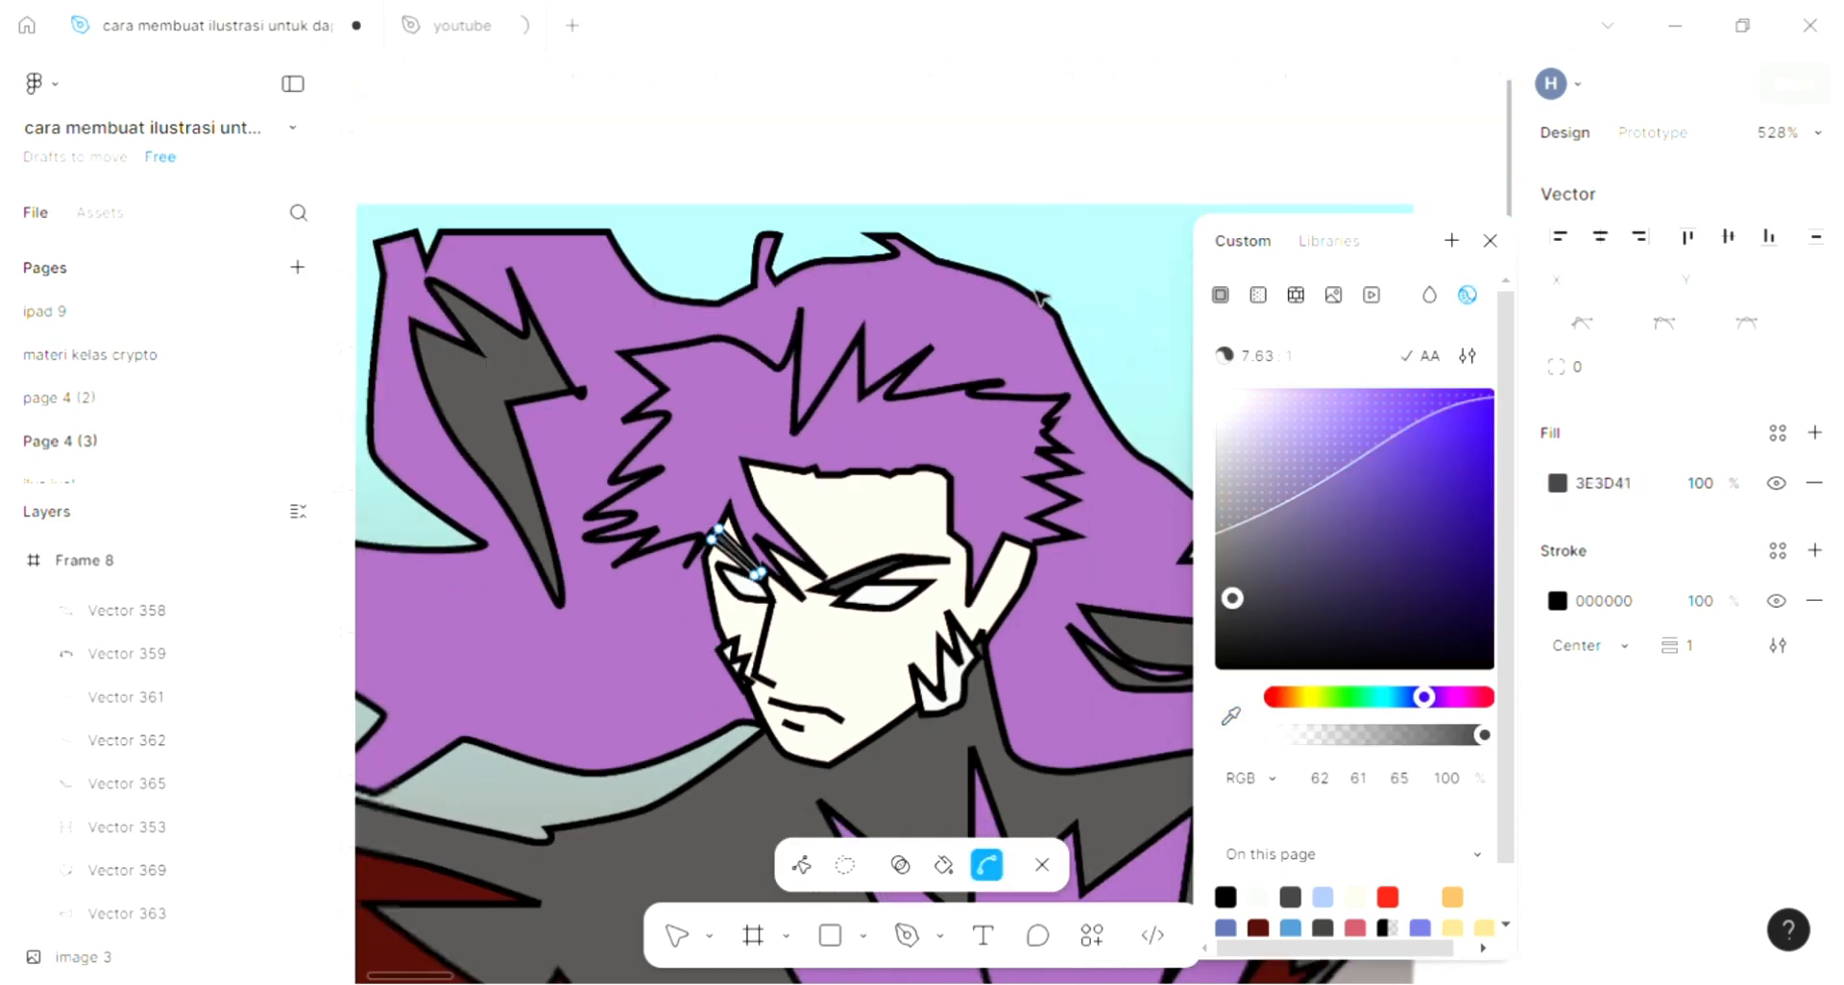
{"action": "left_click", "coordinate": [1107, 286]}
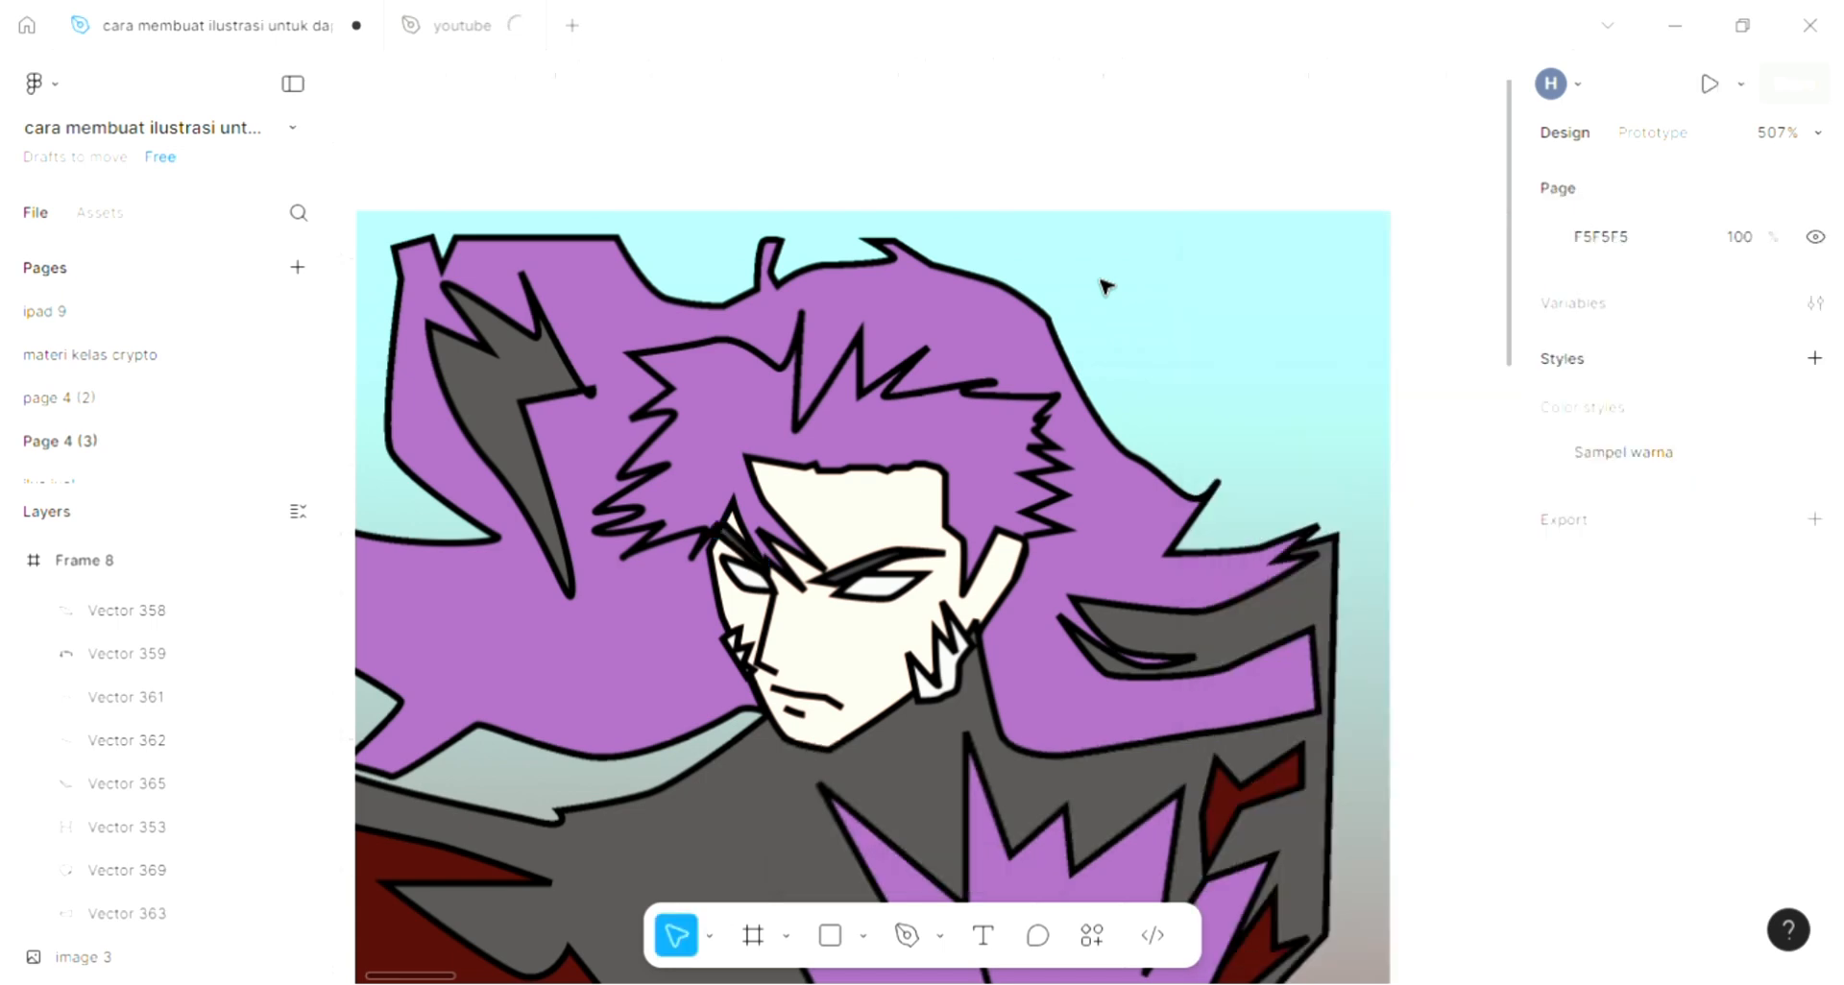
{"action": "left_click", "coordinate": [903, 941]}
{"action": "scroll", "coordinate": [857, 594], "scroll_direction": "up", "scroll_amount": 8}
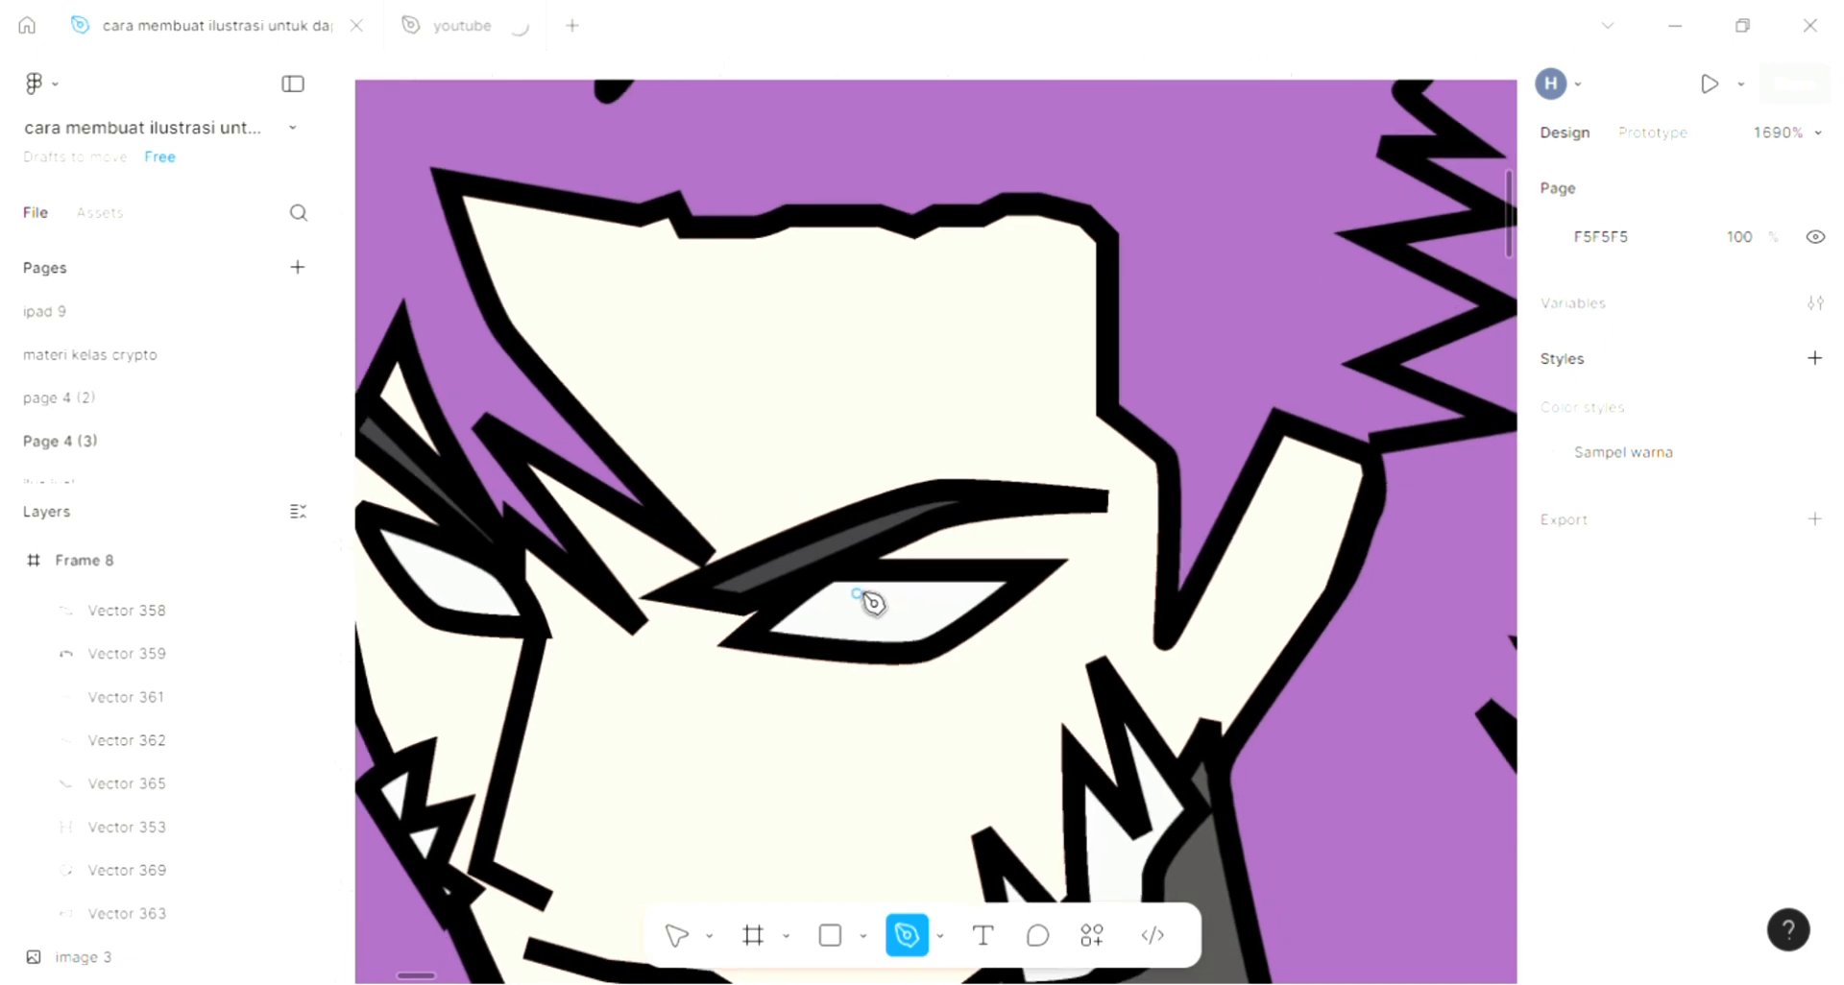
{"action": "left_click", "coordinate": [856, 583]}
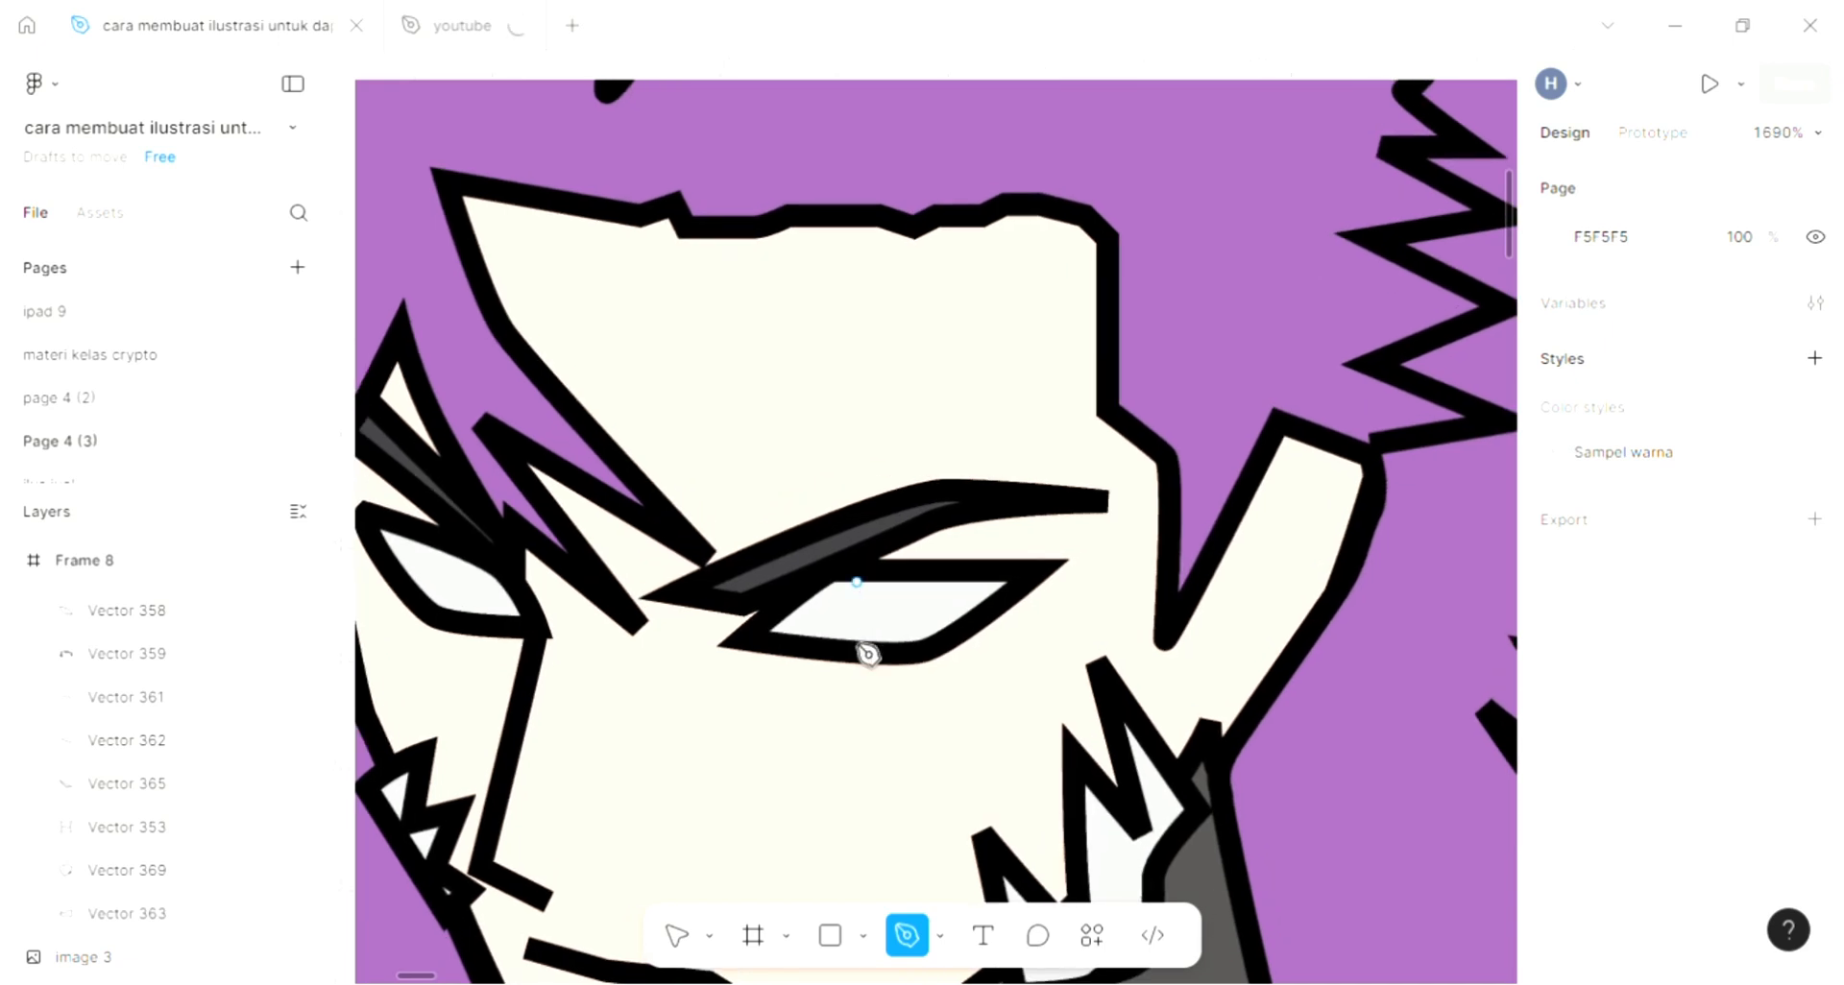
{"action": "left_click", "coordinate": [845, 639]}
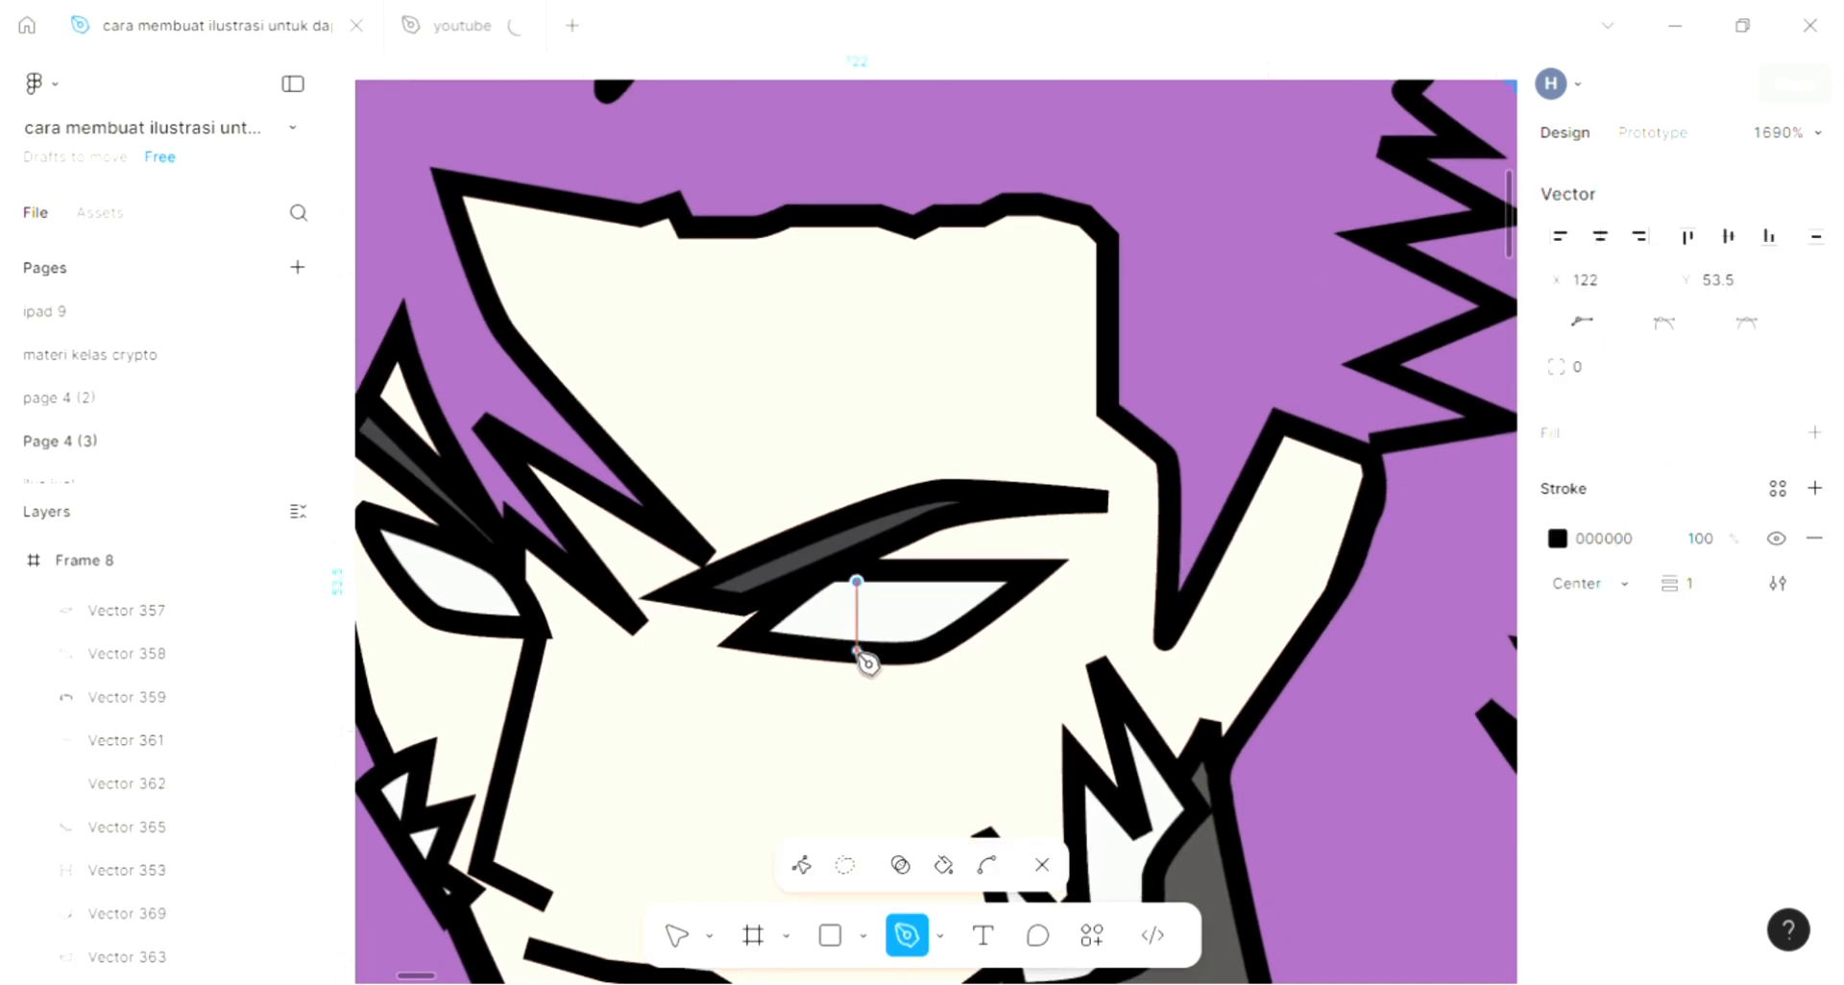
{"action": "key", "text": "ctrl"}
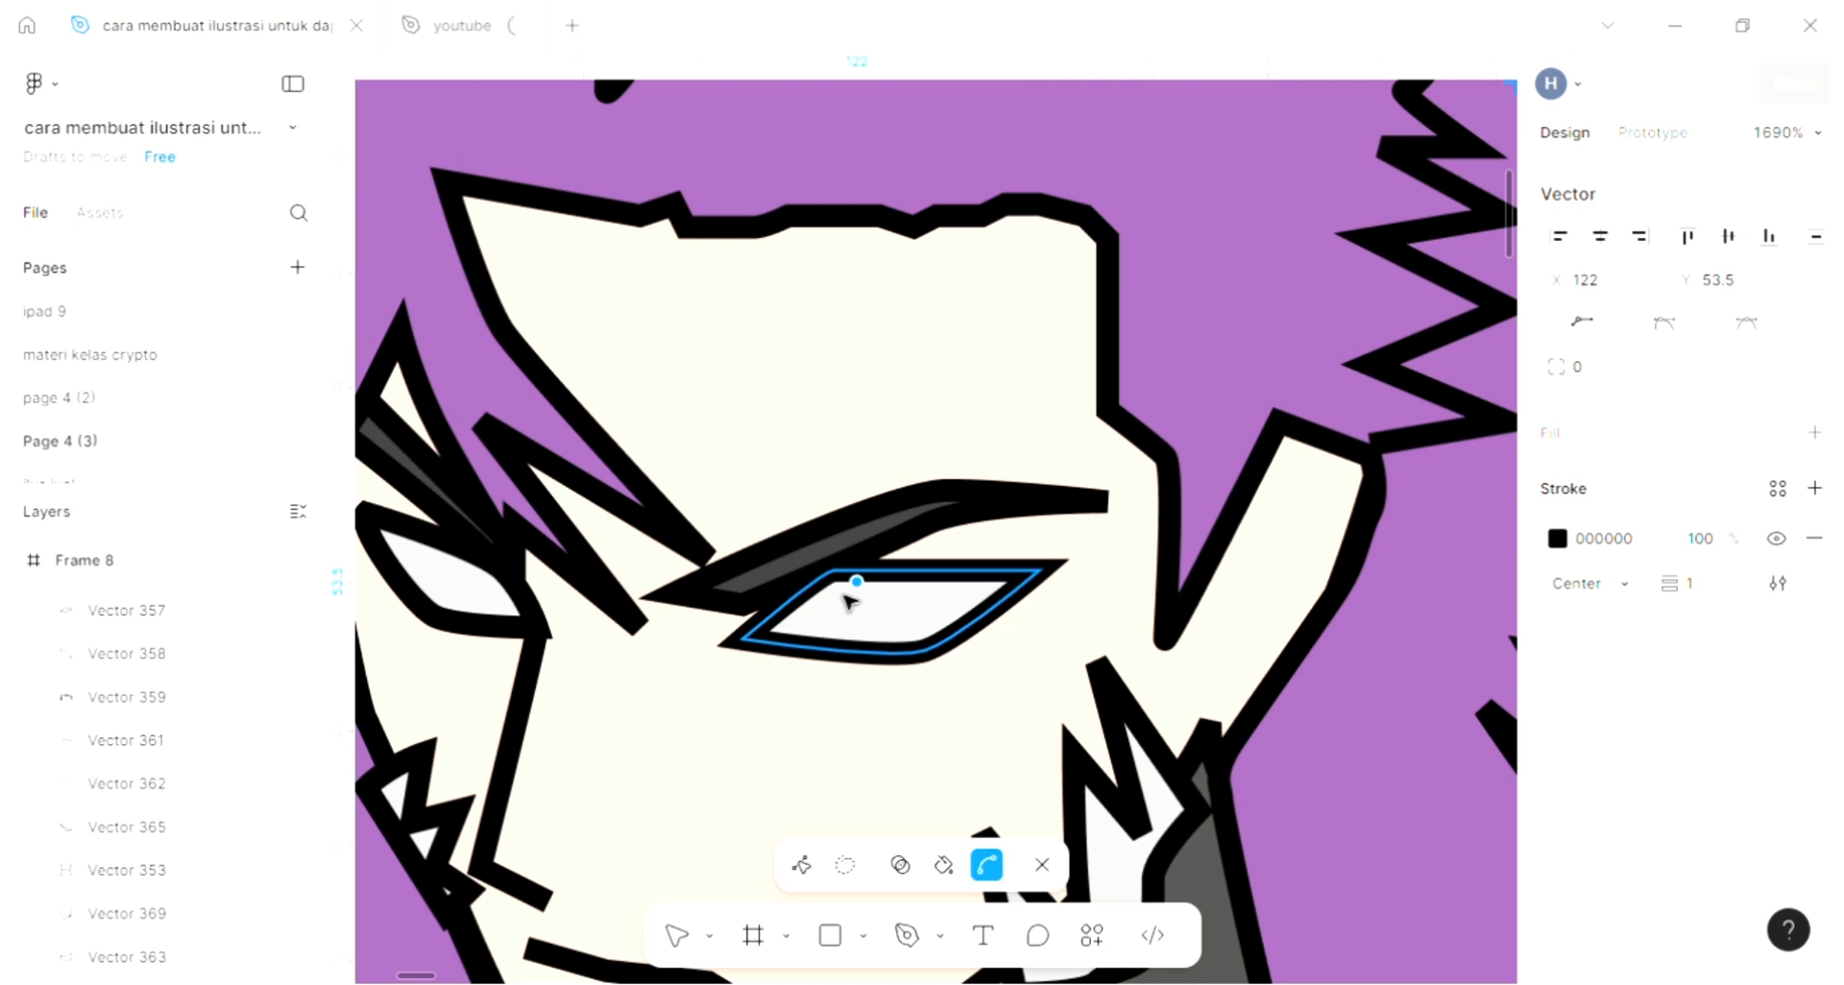
{"action": "key", "text": "ctrl+z"}
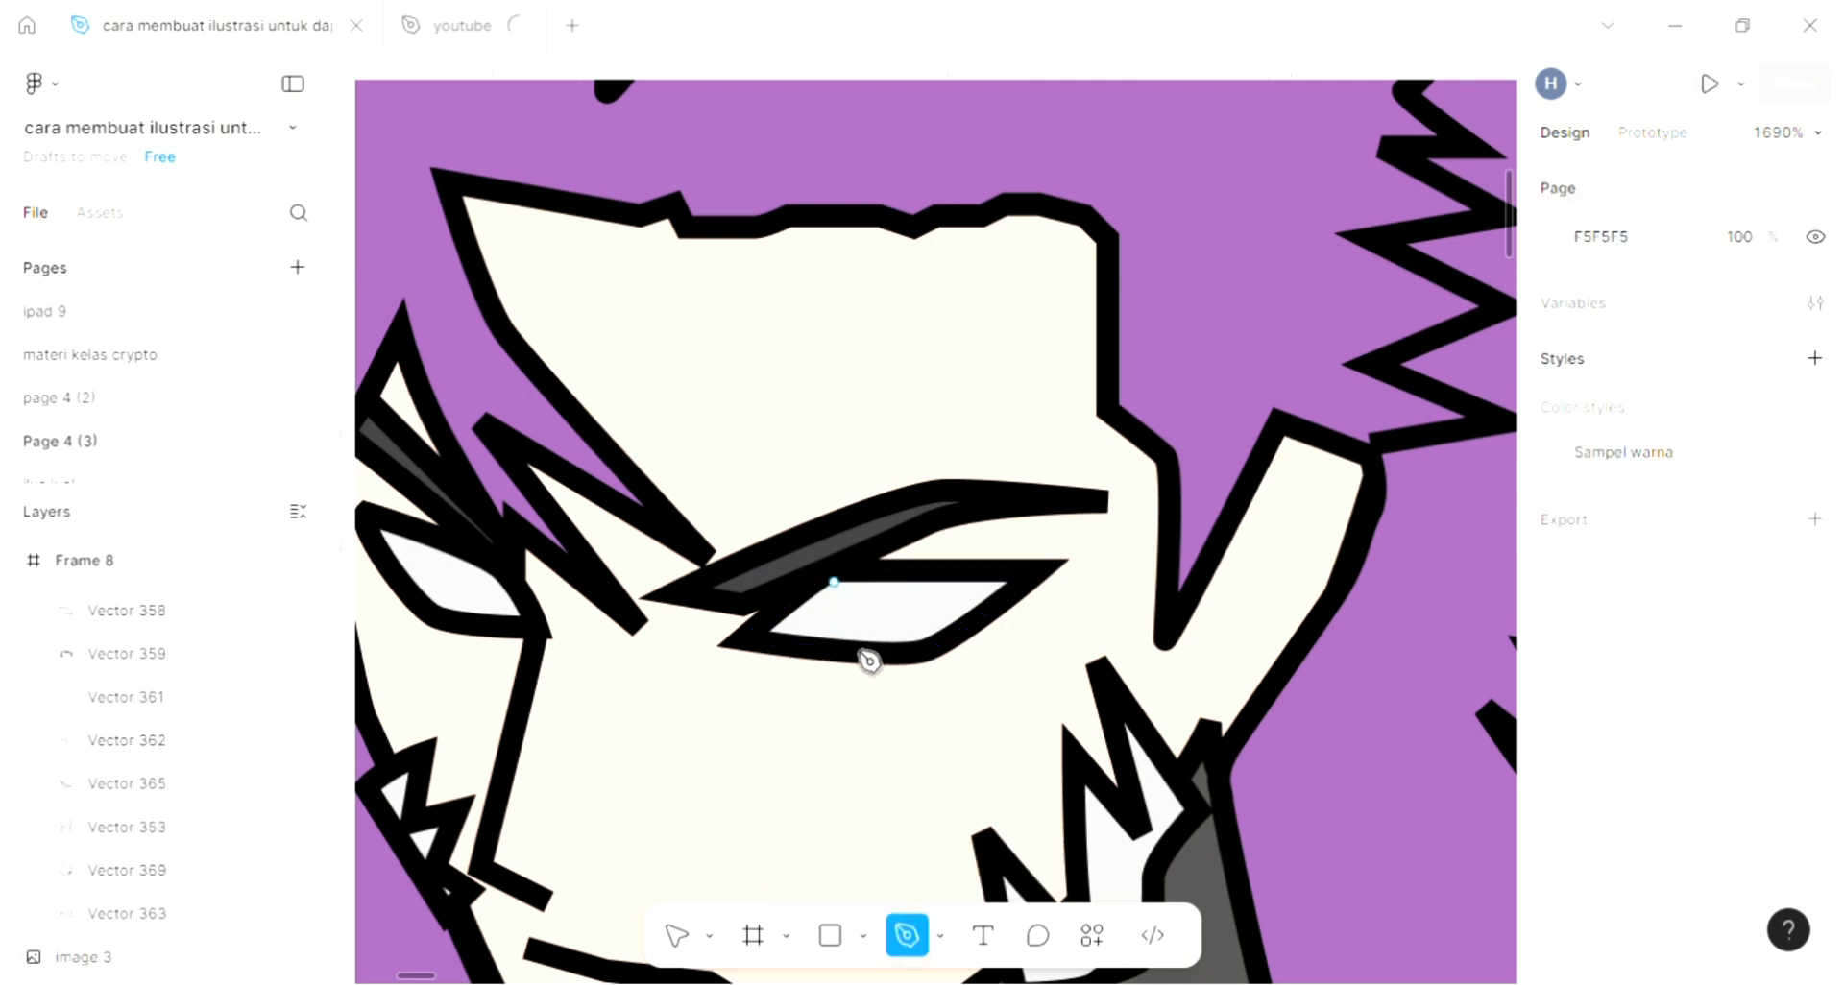
Step: Draw a 3 × 3 inverted triangular pupil in the right-hand eye and fill it with the eyebrow's dark grey 3E3D41
{"action": "left_click_drag", "start_coordinate": [855, 651], "coordinate": [874, 657]}
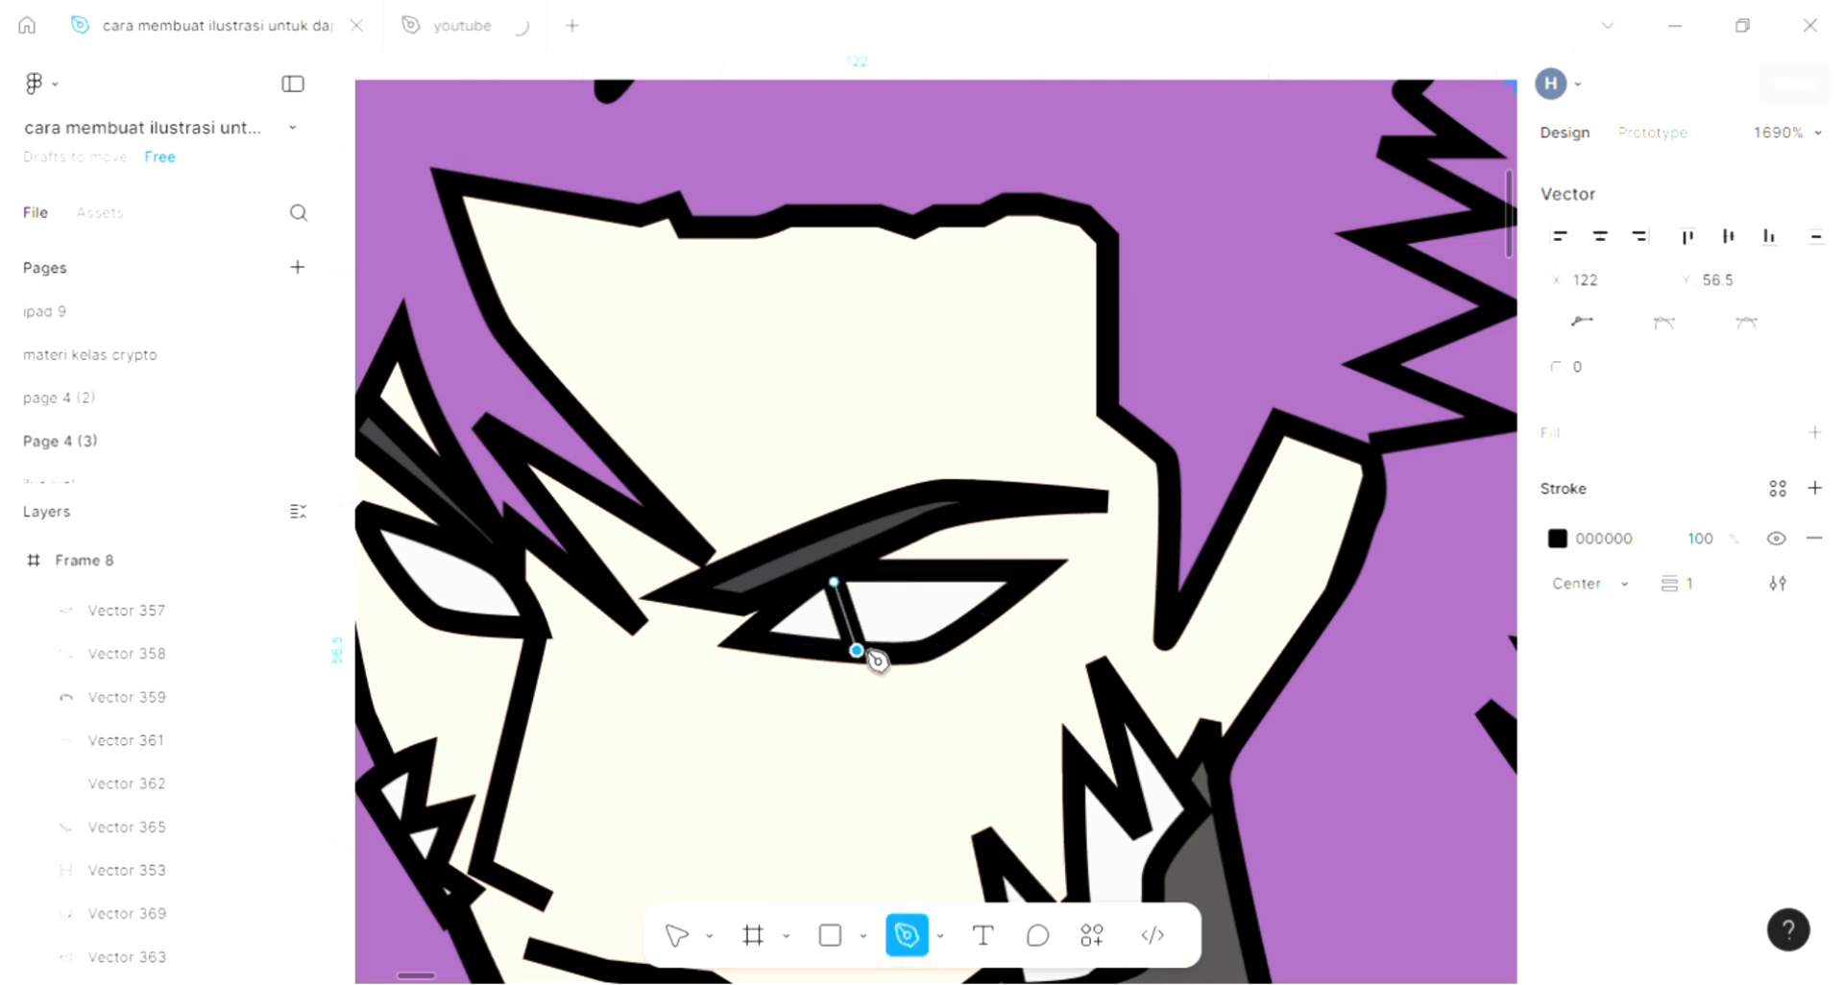
{"action": "left_click", "coordinate": [904, 584]}
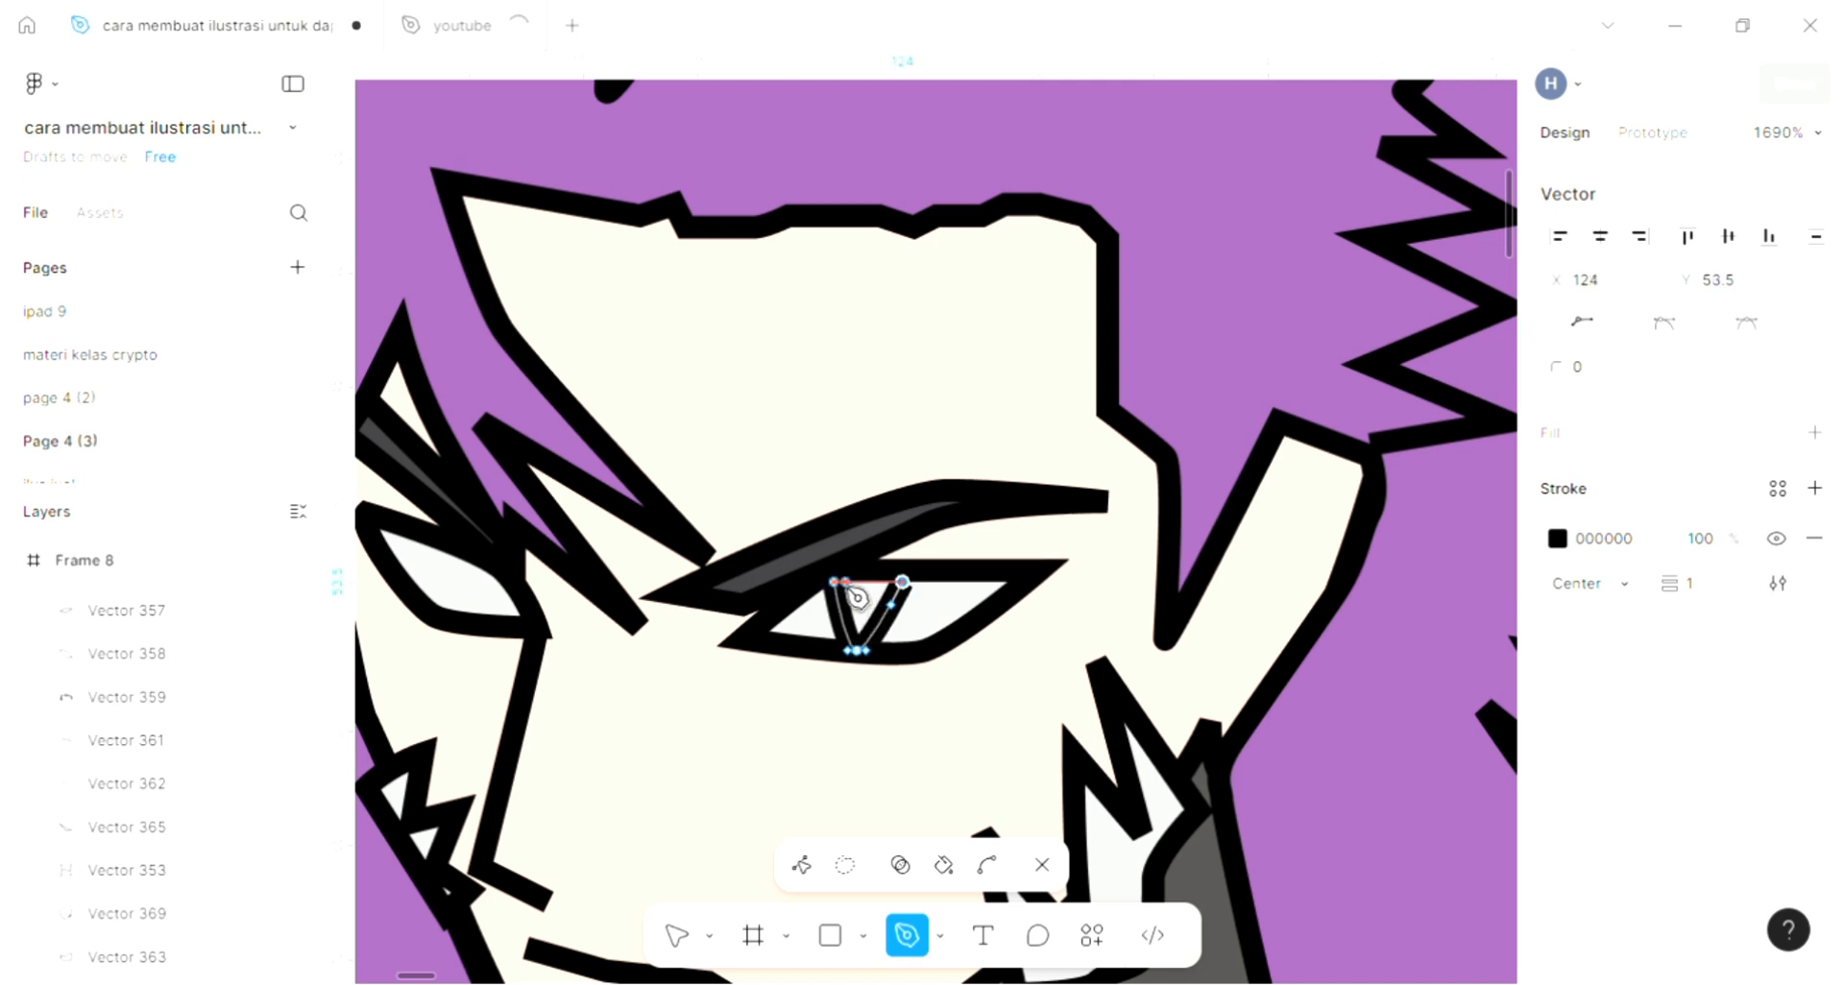
{"action": "left_click", "coordinate": [835, 583]}
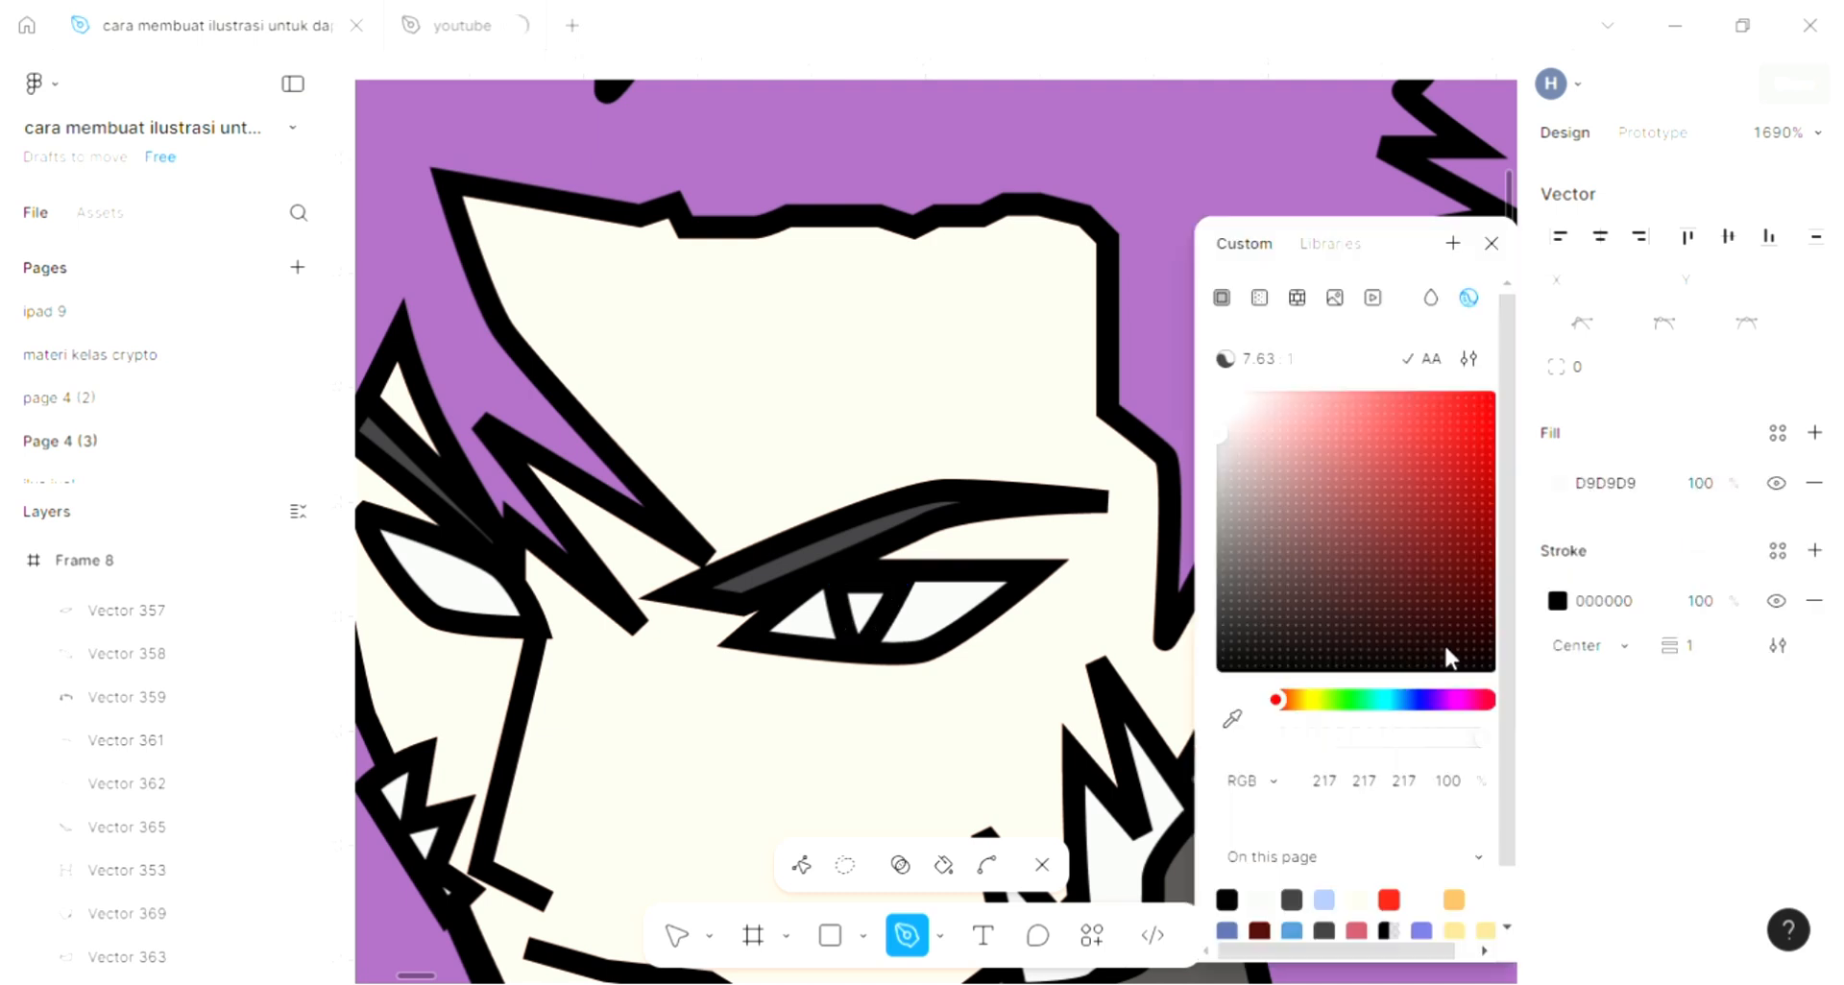
{"action": "left_click", "coordinate": [1232, 723]}
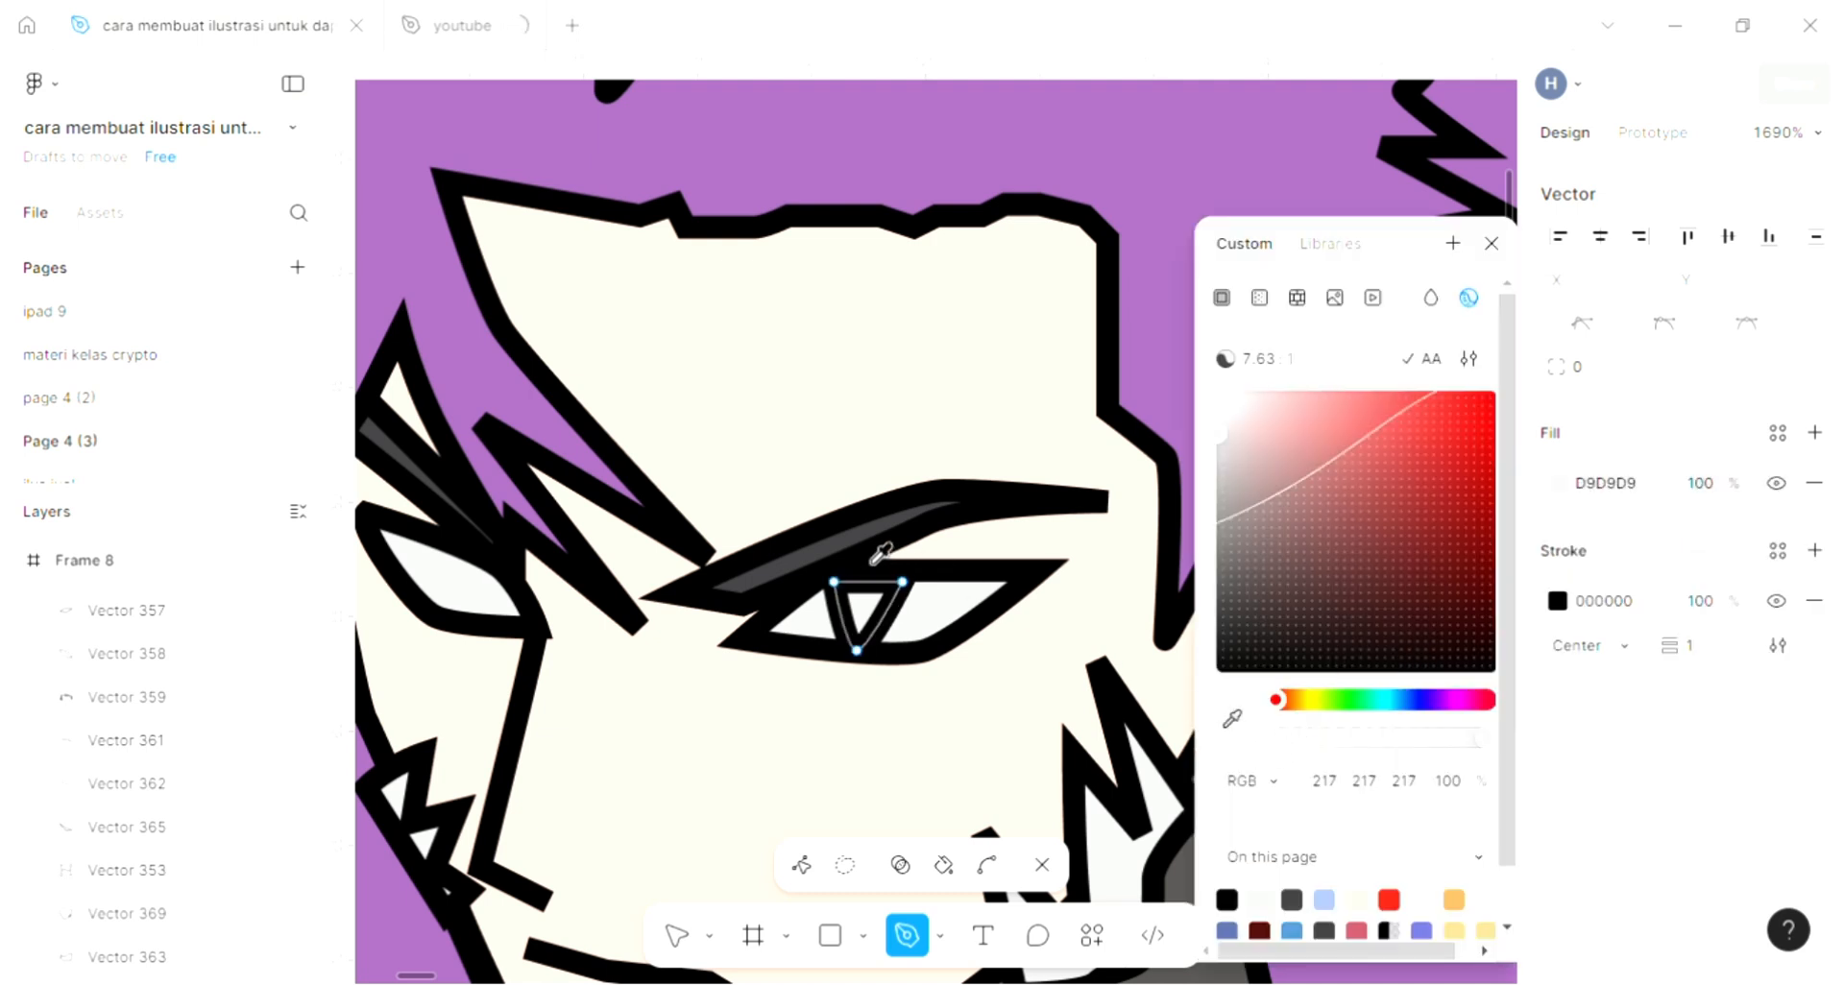
{"action": "left_click", "coordinate": [865, 607]}
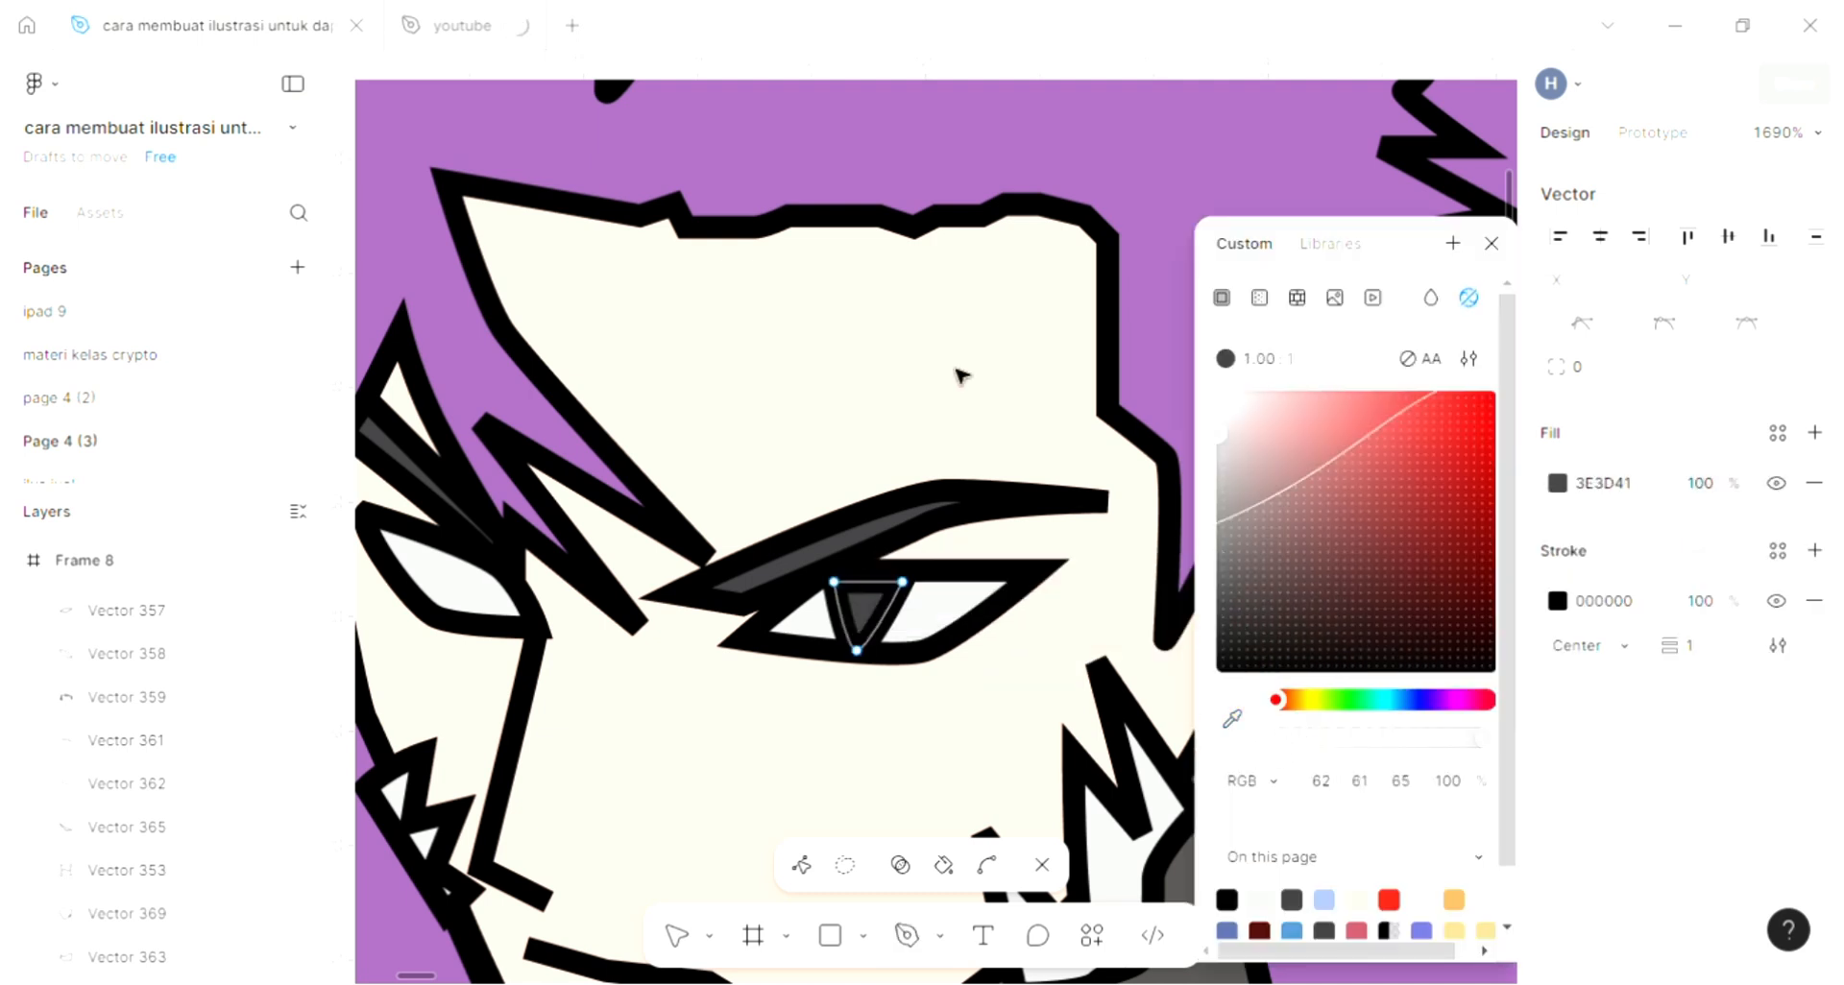
{"action": "key", "text": "Escape"}
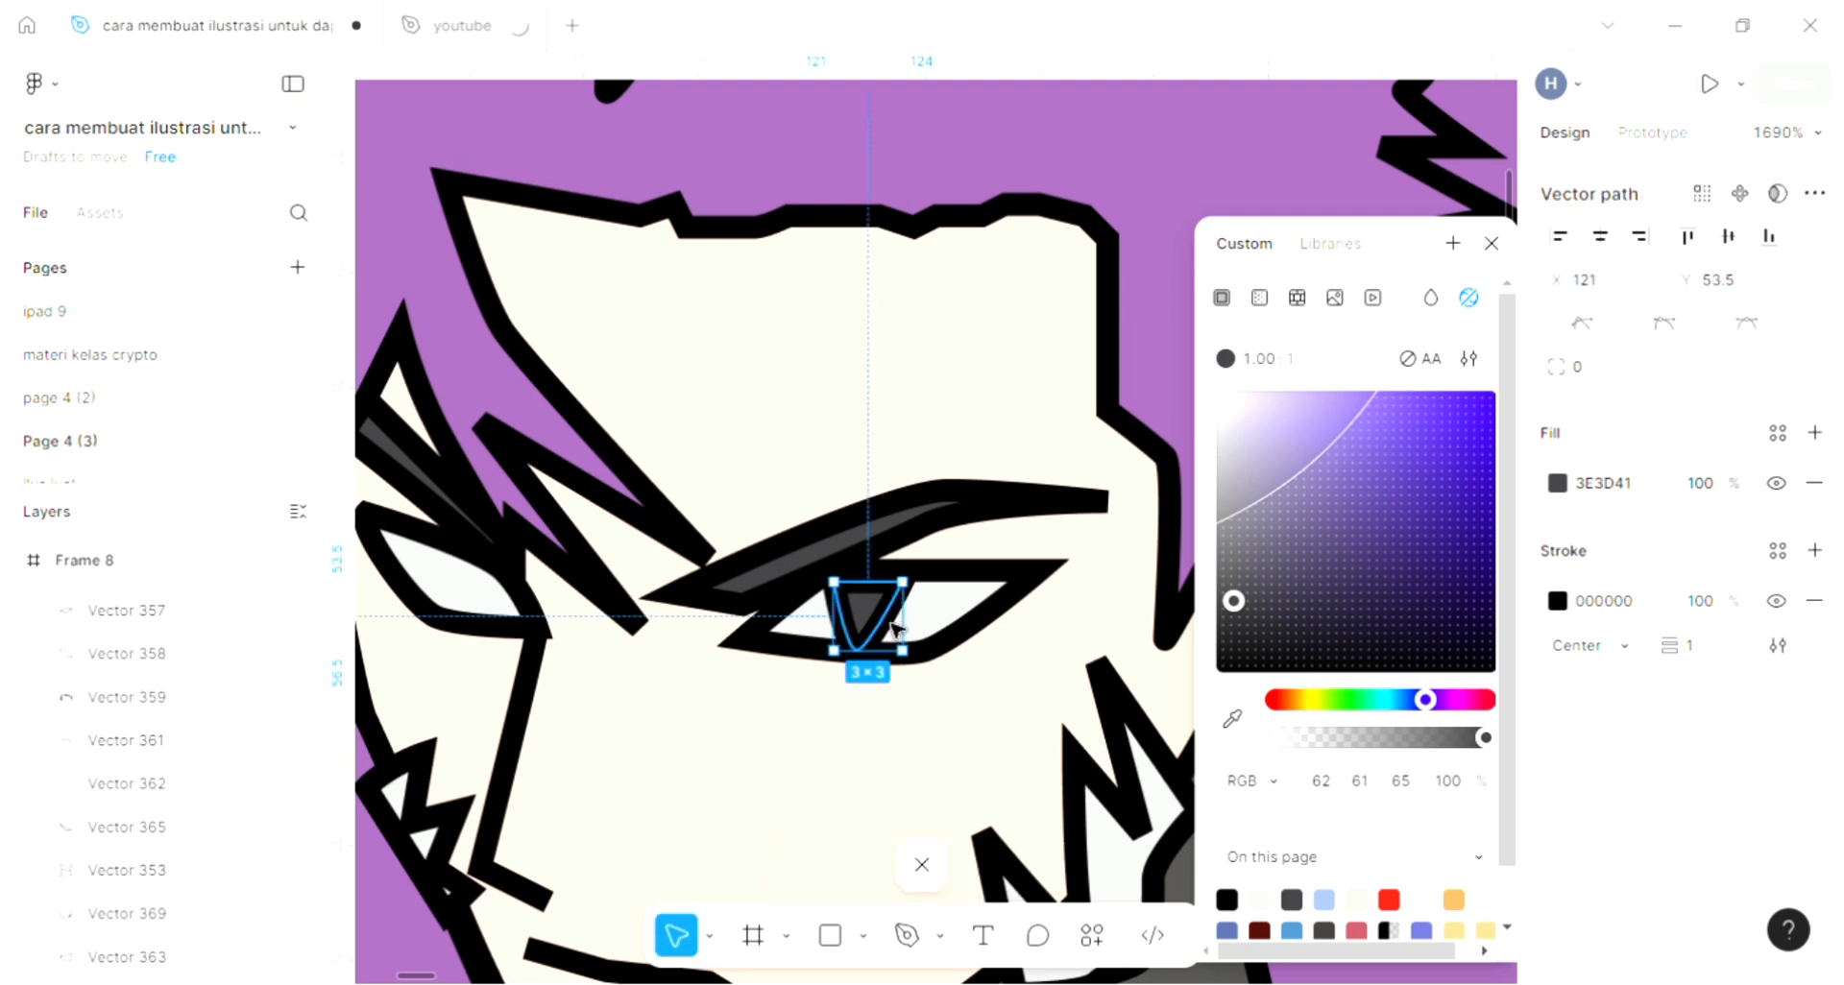
Step: Place a copy of the 3 × 3 triangular pupil in the left-hand eye and clear the selection
{"action": "key", "text": "Escape"}
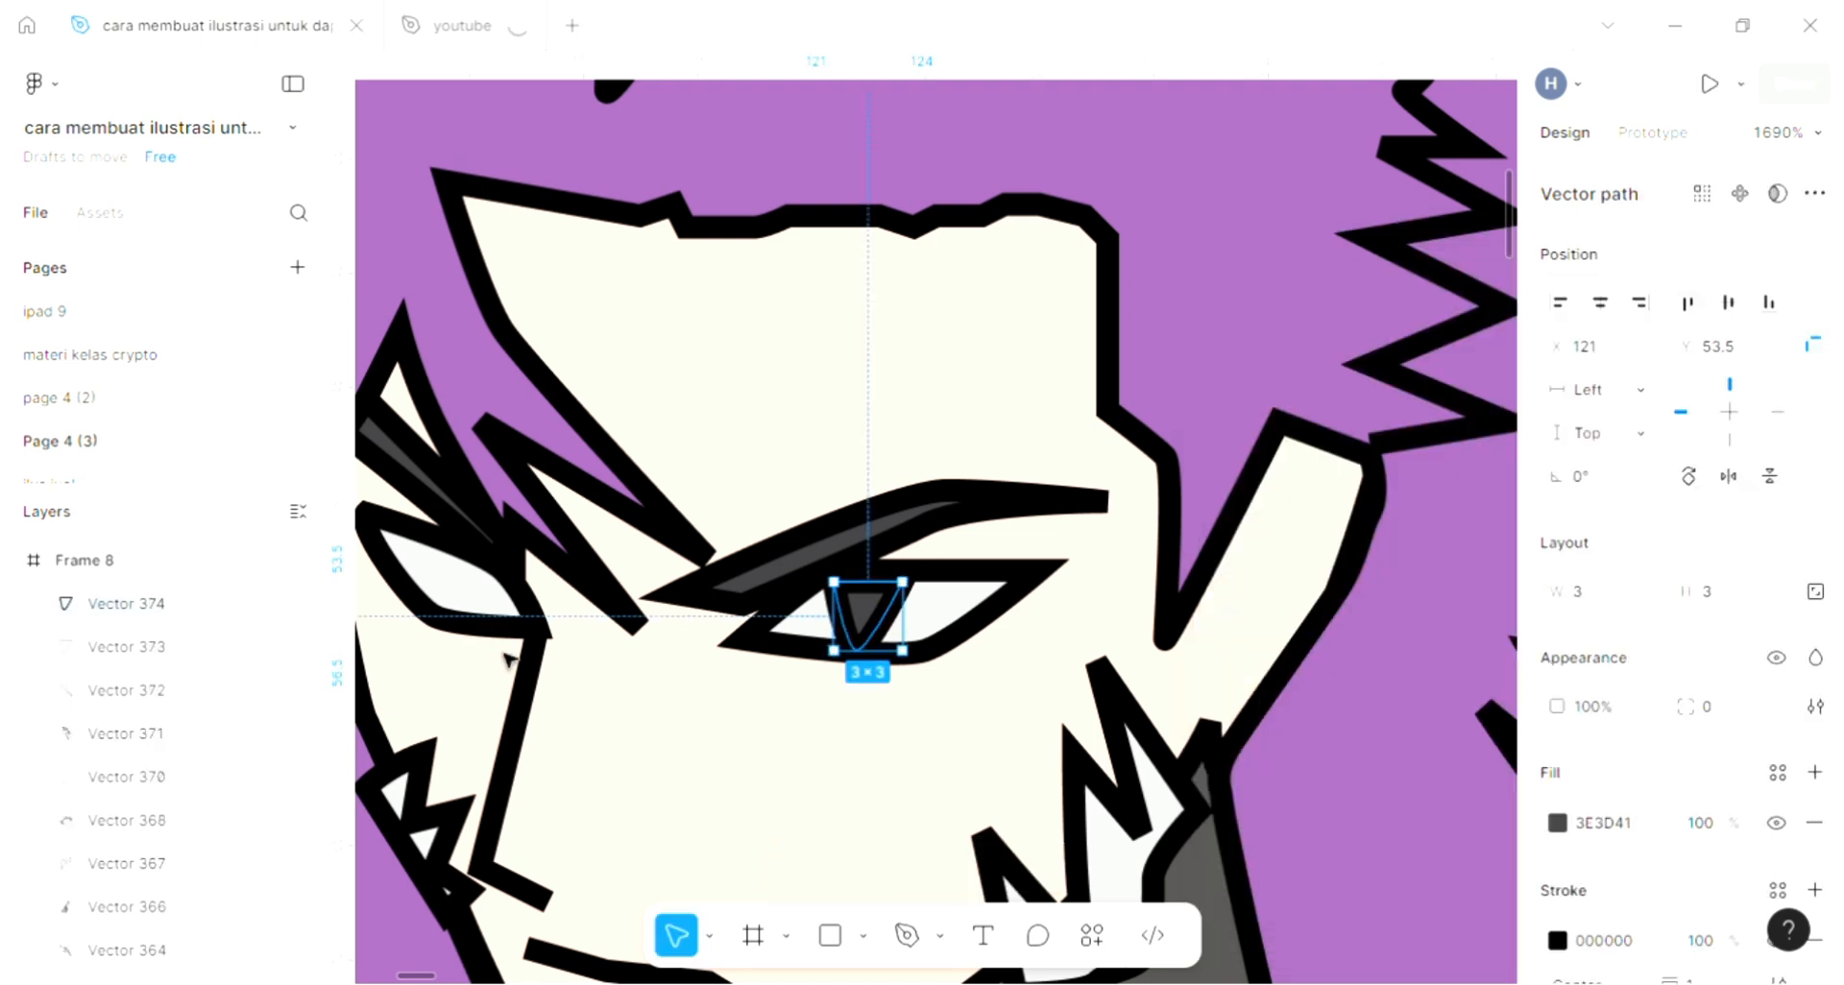
{"action": "left_click_drag", "start_coordinate": [869, 615], "coordinate": [478, 607]}
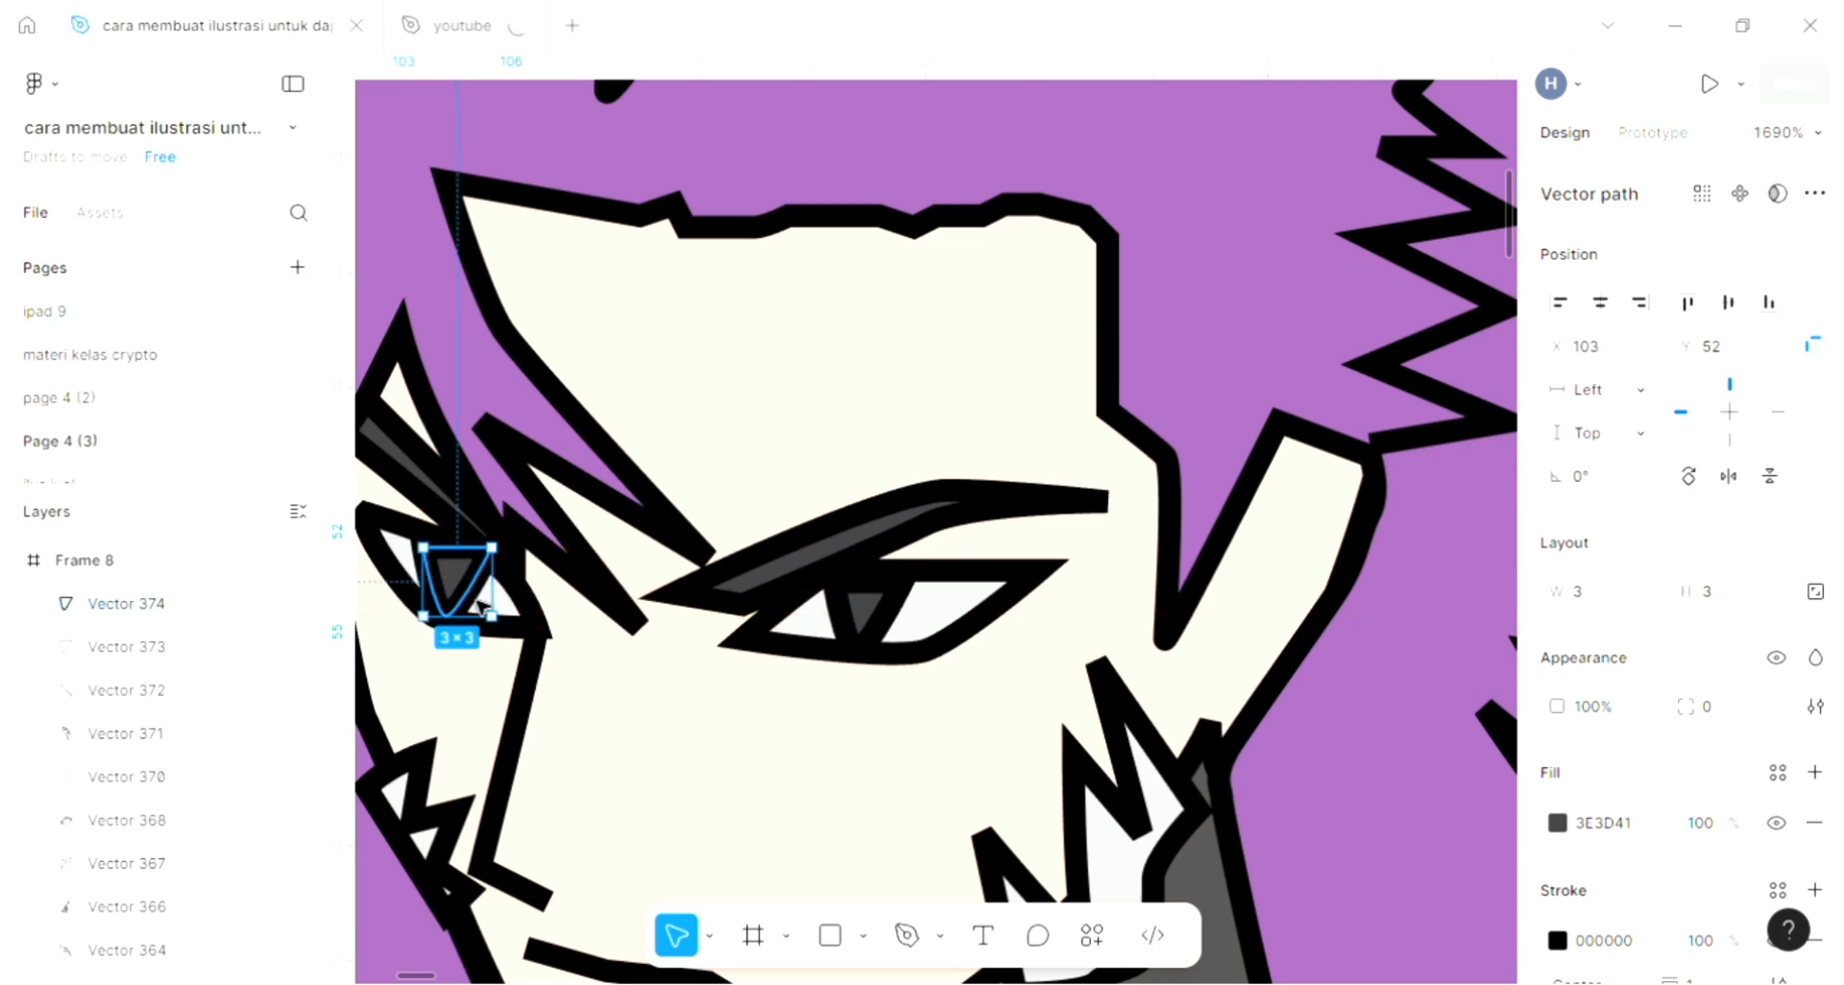
{"action": "scroll", "coordinate": [478, 605], "scroll_direction": "down", "scroll_amount": 10}
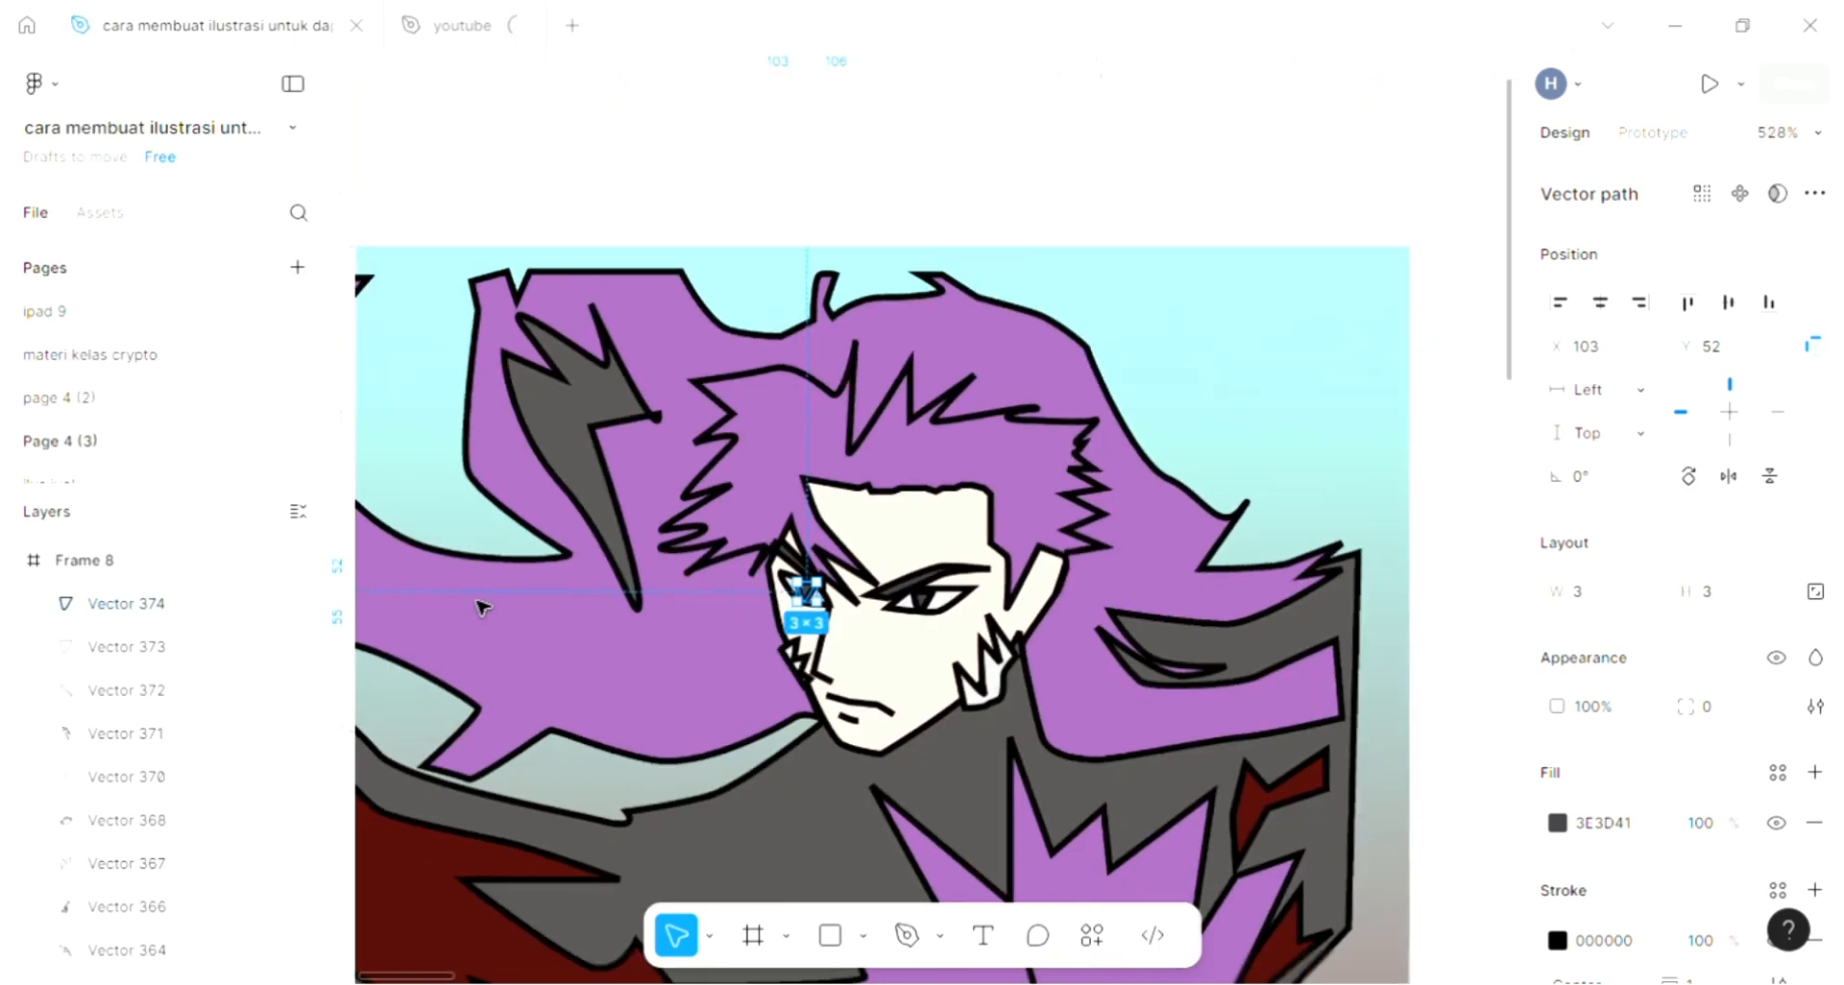
{"action": "left_click", "coordinate": [1131, 379]}
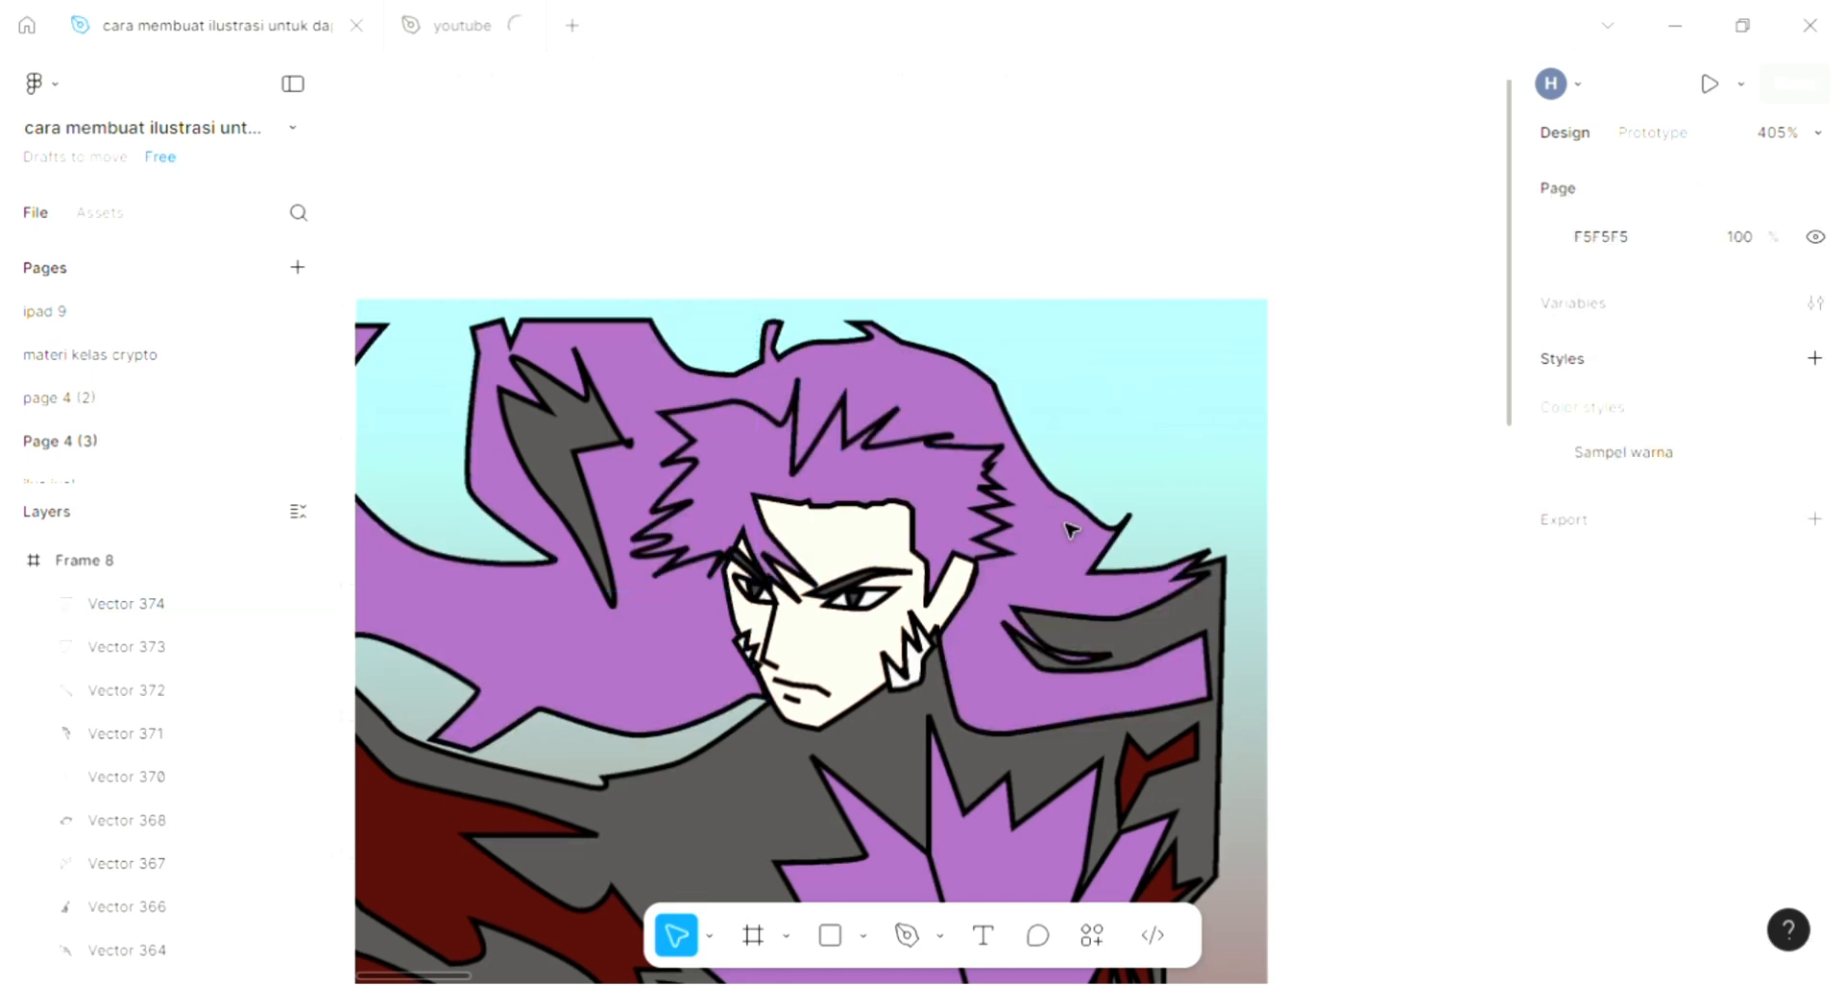
Step: Draw a closed jagged hair lock about 47.5 × 17 with the Pen tool in the purple hair beside the left-hand cheek
{"action": "scroll", "coordinate": [897, 693], "scroll_direction": "up", "scroll_amount": 2}
{"action": "key", "text": "p"}
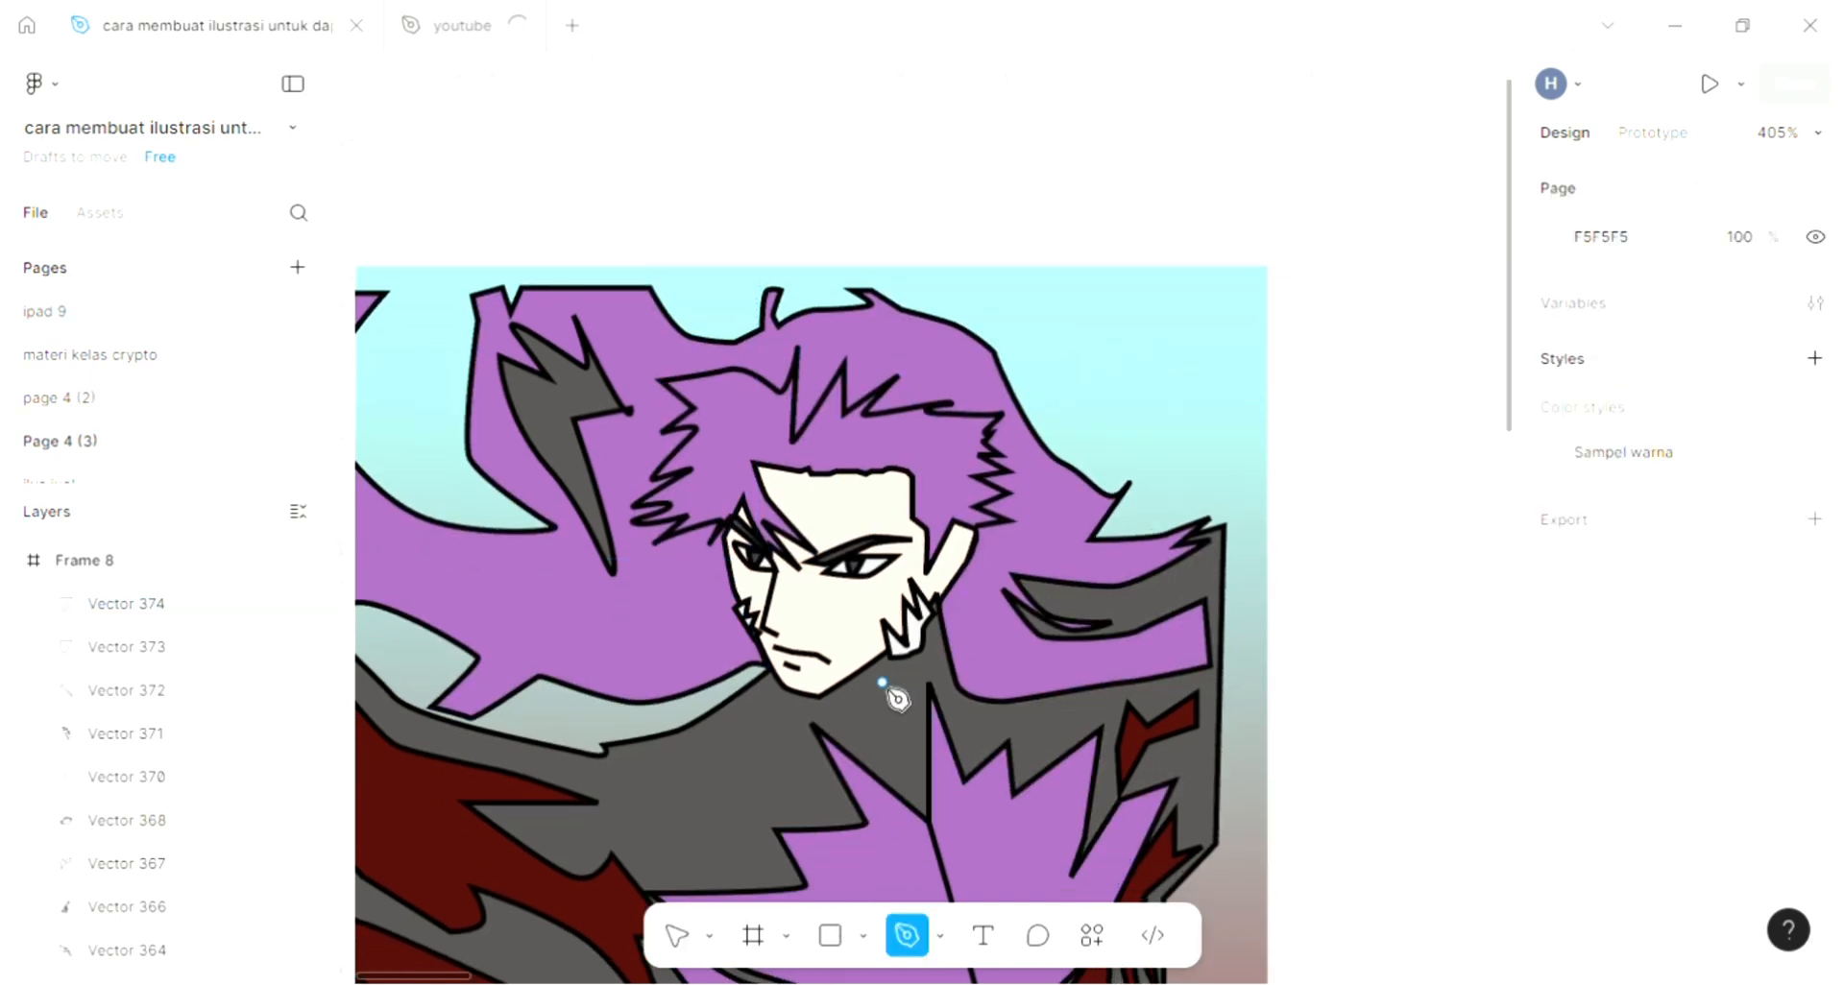
{"action": "scroll", "coordinate": [922, 662], "scroll_direction": "left", "scroll_amount": 3}
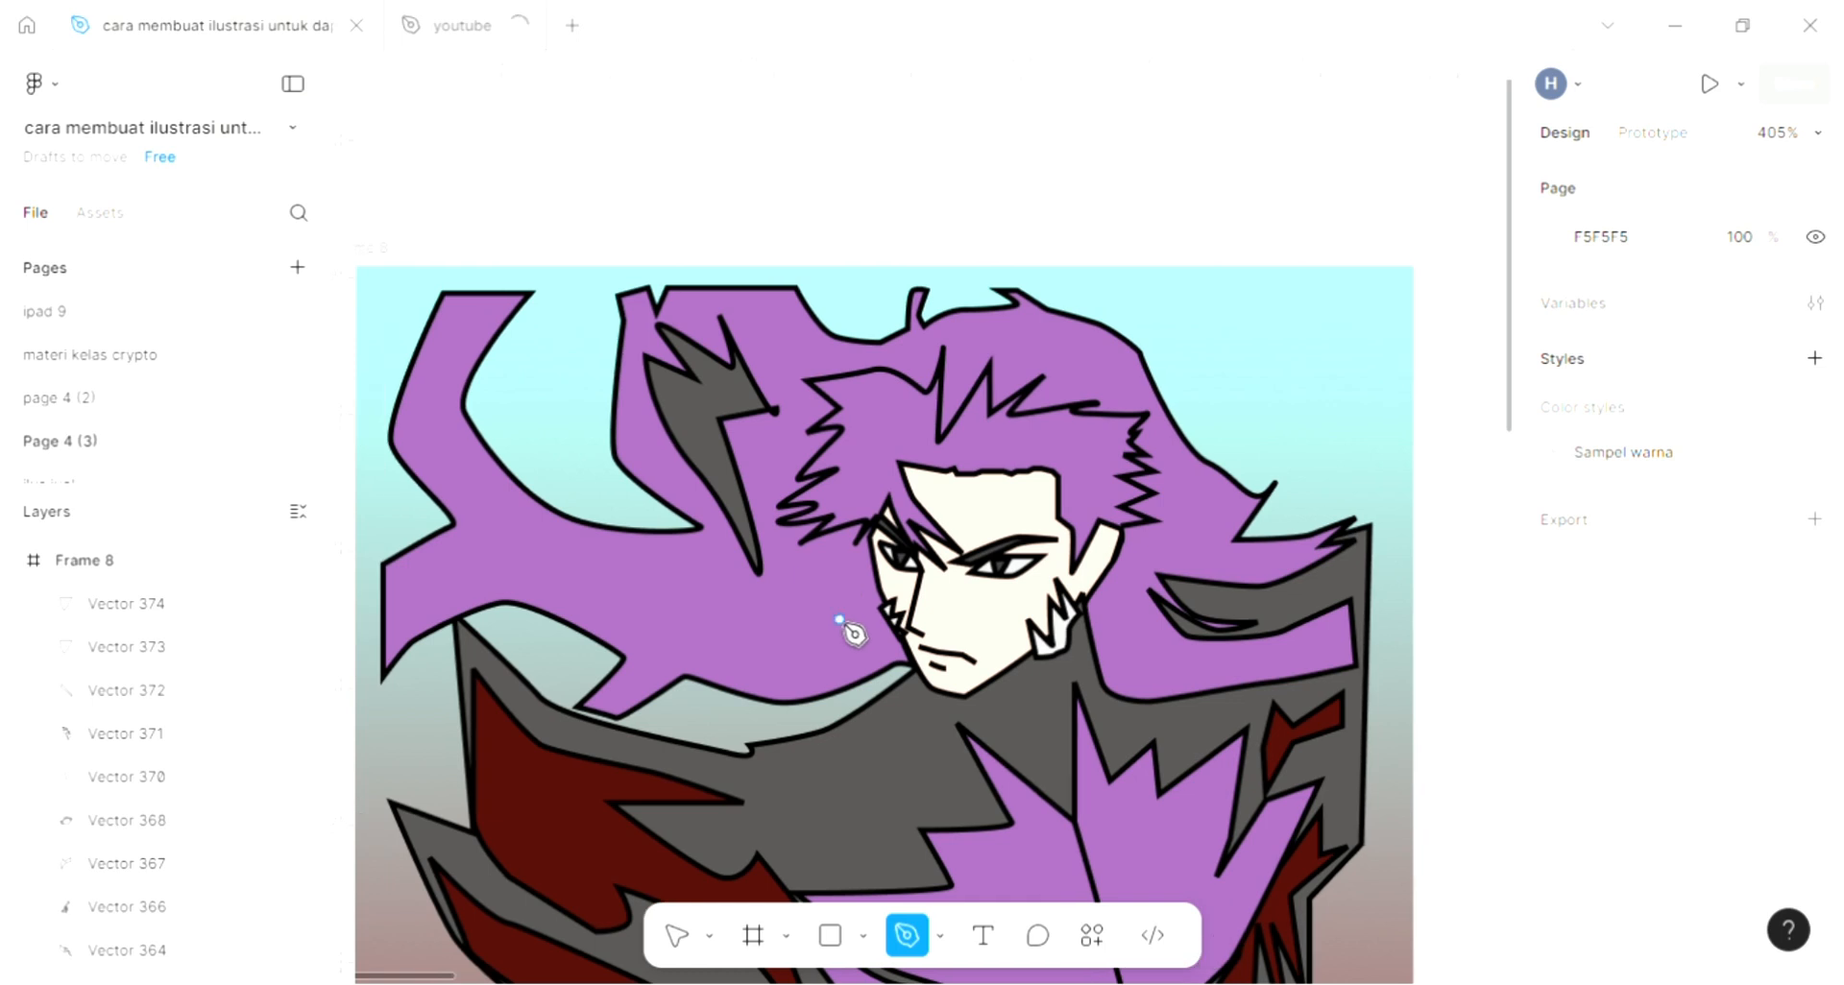
{"action": "scroll", "coordinate": [845, 630], "scroll_direction": "up", "scroll_amount": 1}
{"action": "left_click", "coordinate": [842, 558]}
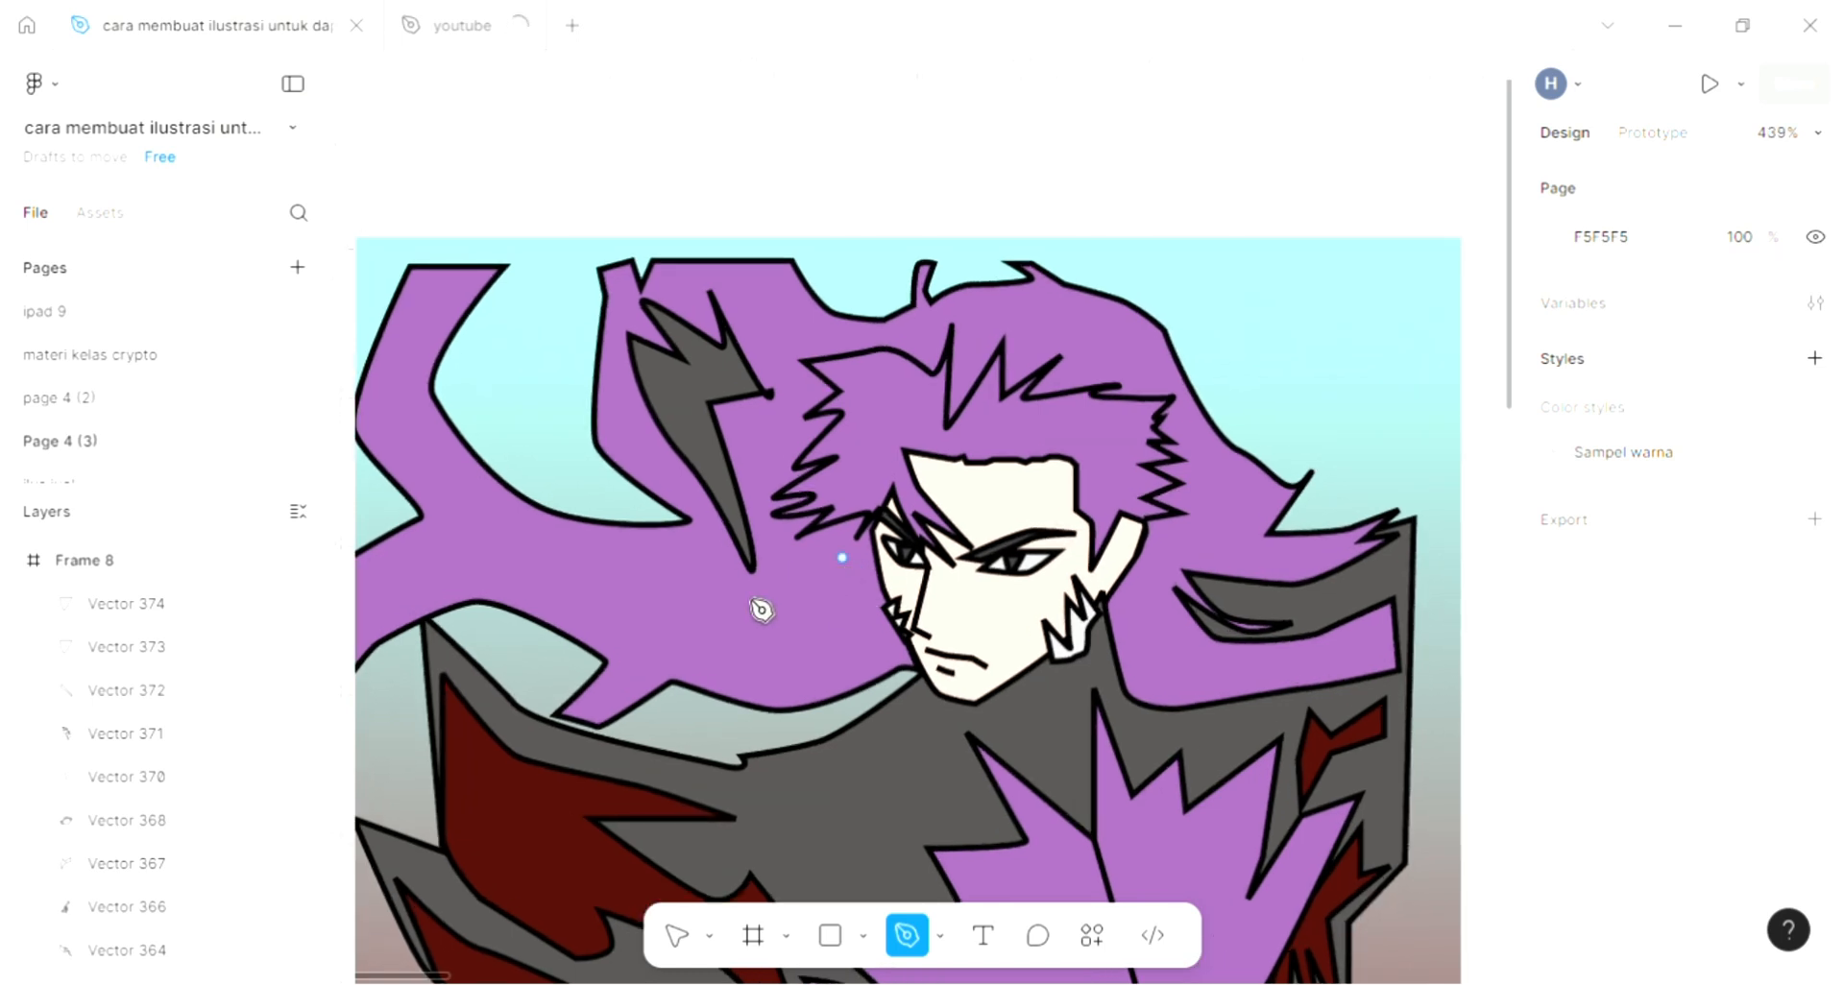
{"action": "left_click_drag", "start_coordinate": [576, 569], "coordinate": [626, 605]}
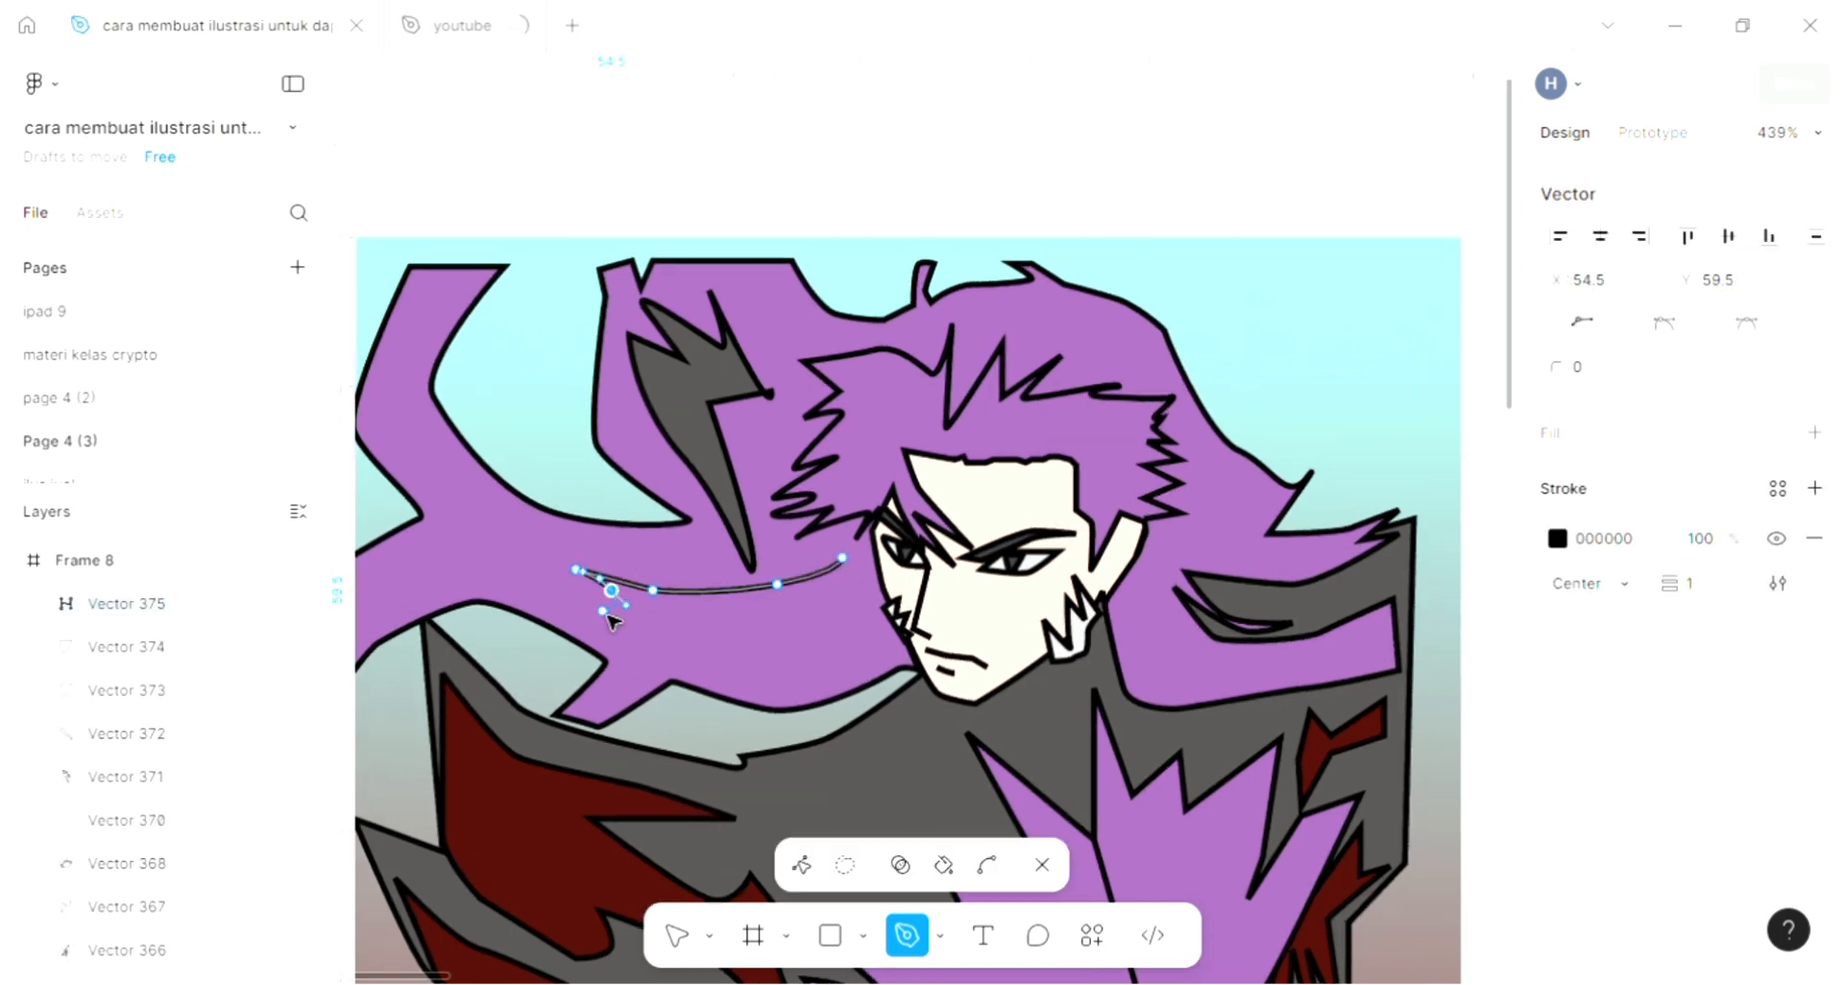
{"action": "left_click", "coordinate": [602, 611]}
{"action": "left_click", "coordinate": [676, 638]}
{"action": "left_click", "coordinate": [641, 659]}
{"action": "left_click_drag", "start_coordinate": [749, 632], "coordinate": [774, 616]}
{"action": "left_click_drag", "start_coordinate": [701, 659], "coordinate": [715, 659]}
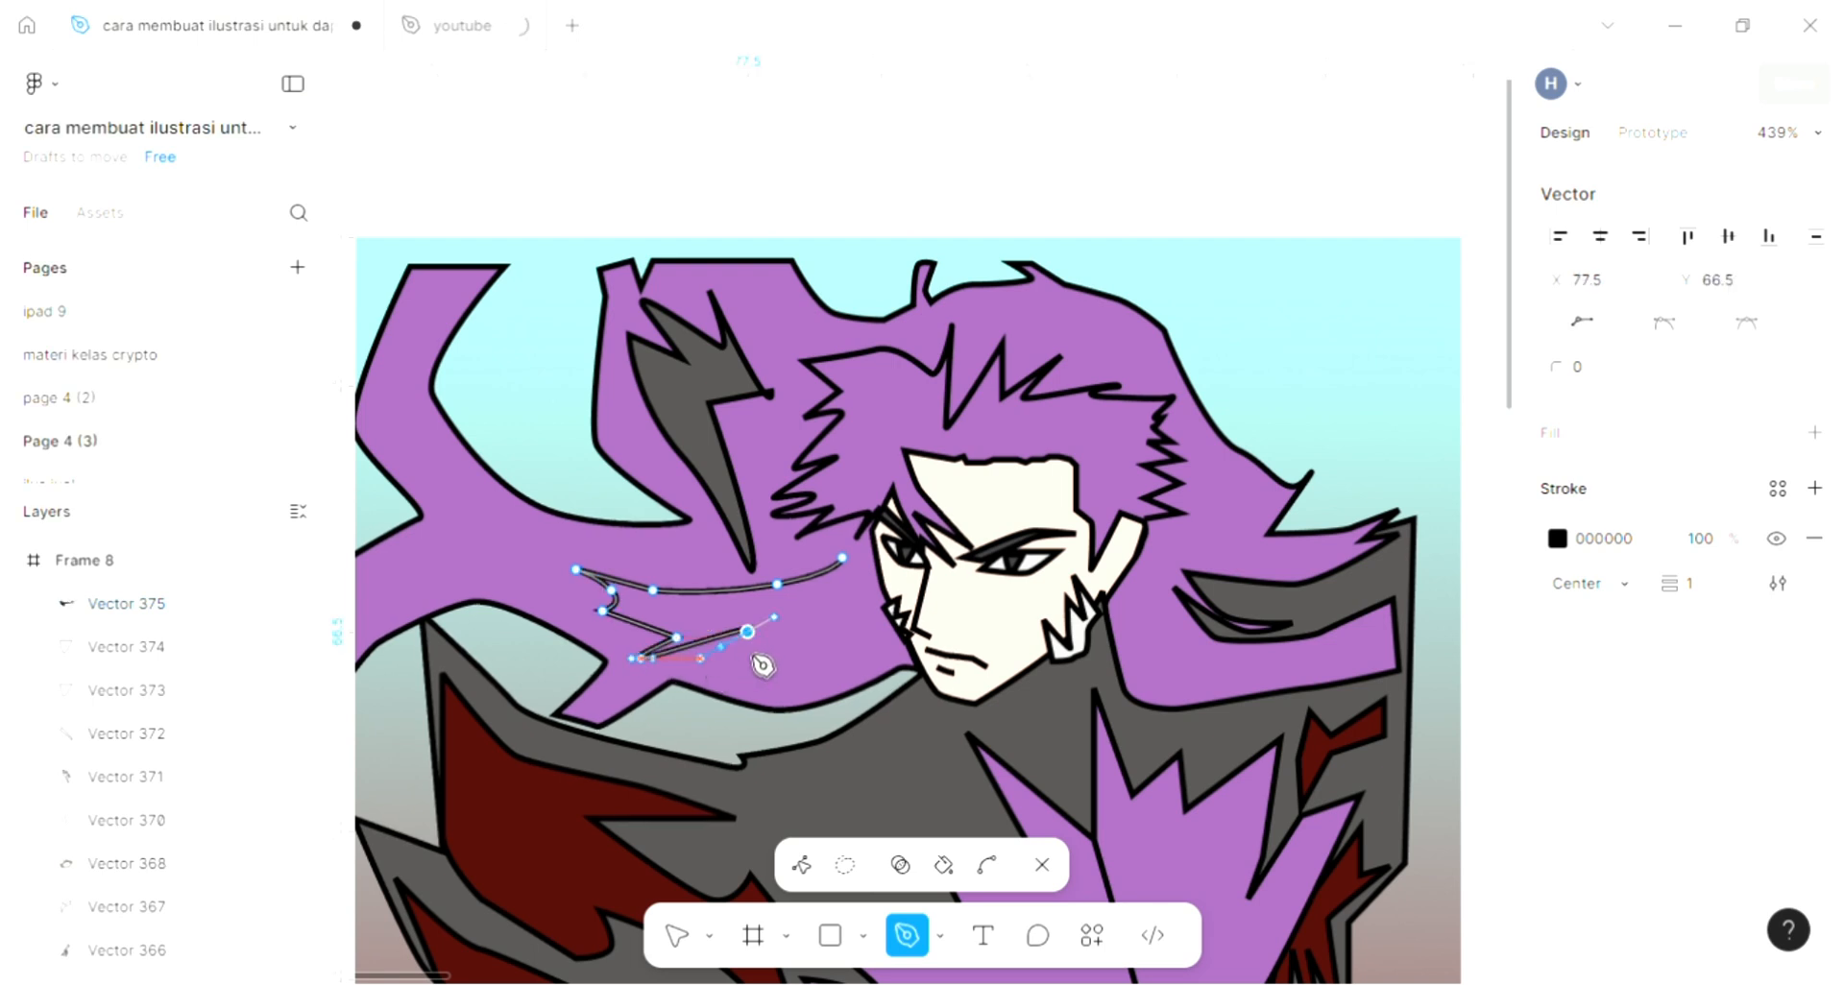
{"action": "left_click_drag", "start_coordinate": [814, 611], "coordinate": [868, 567]}
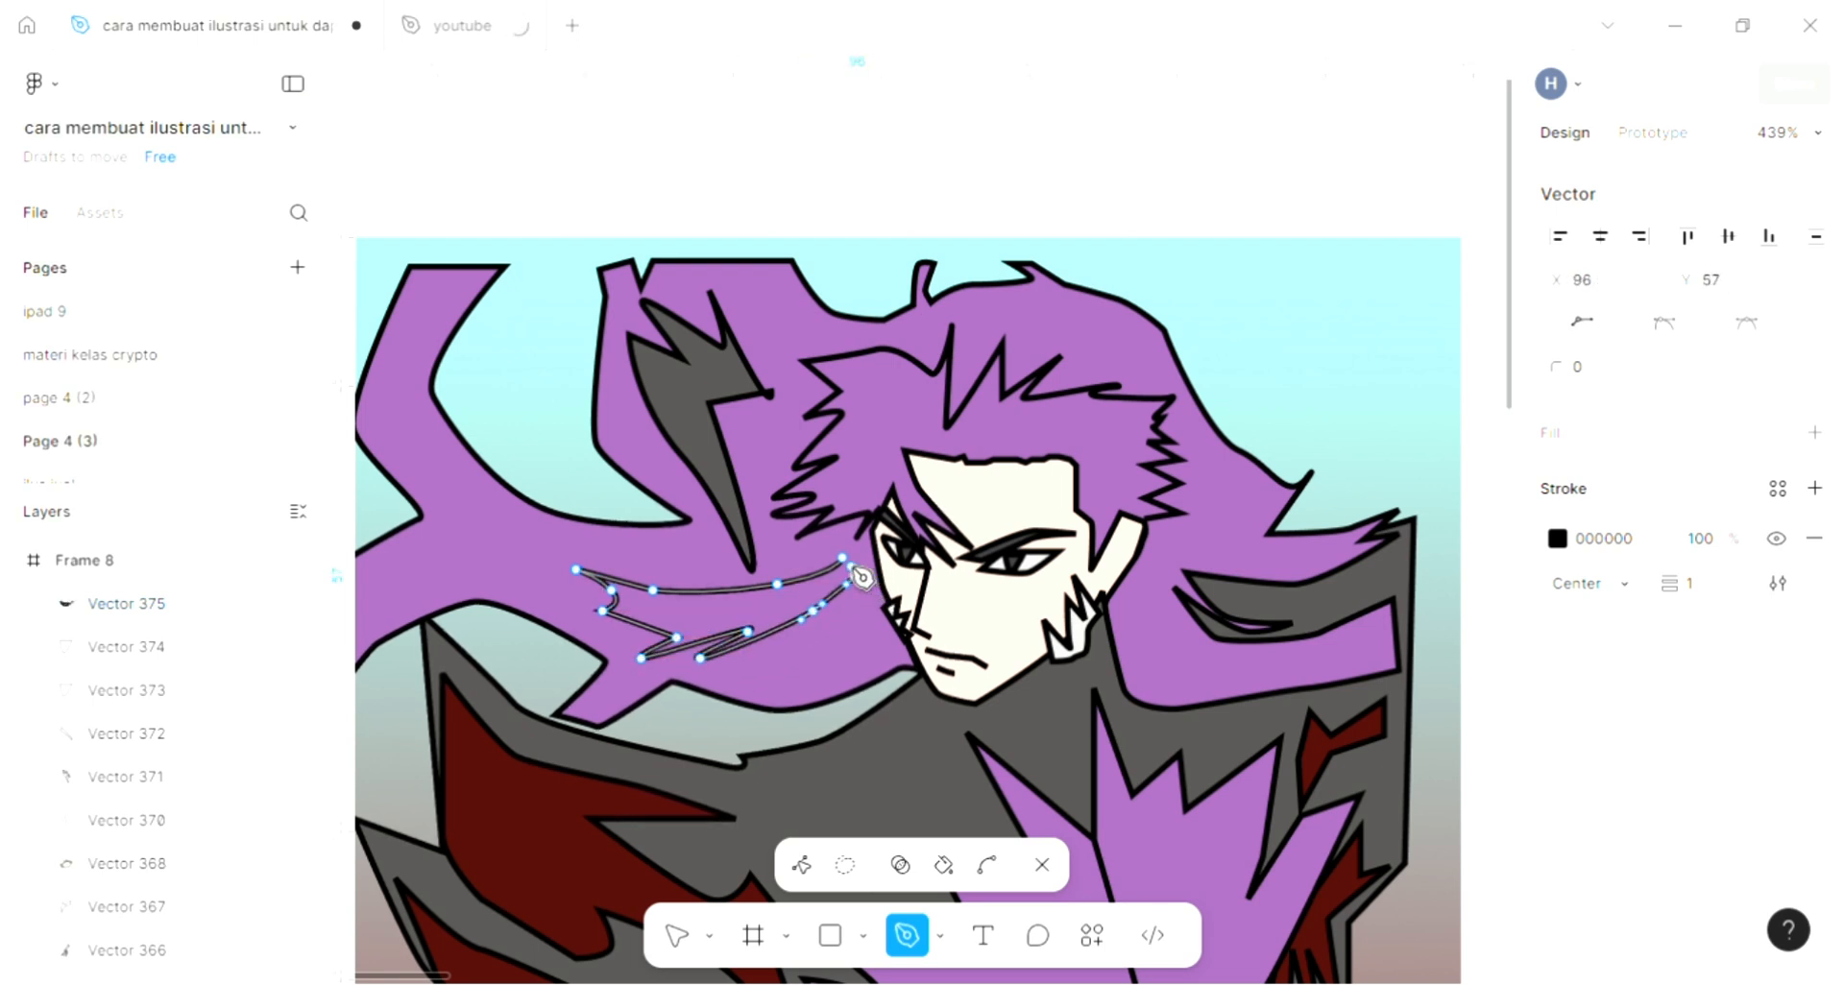
{"action": "left_click", "coordinate": [844, 559]}
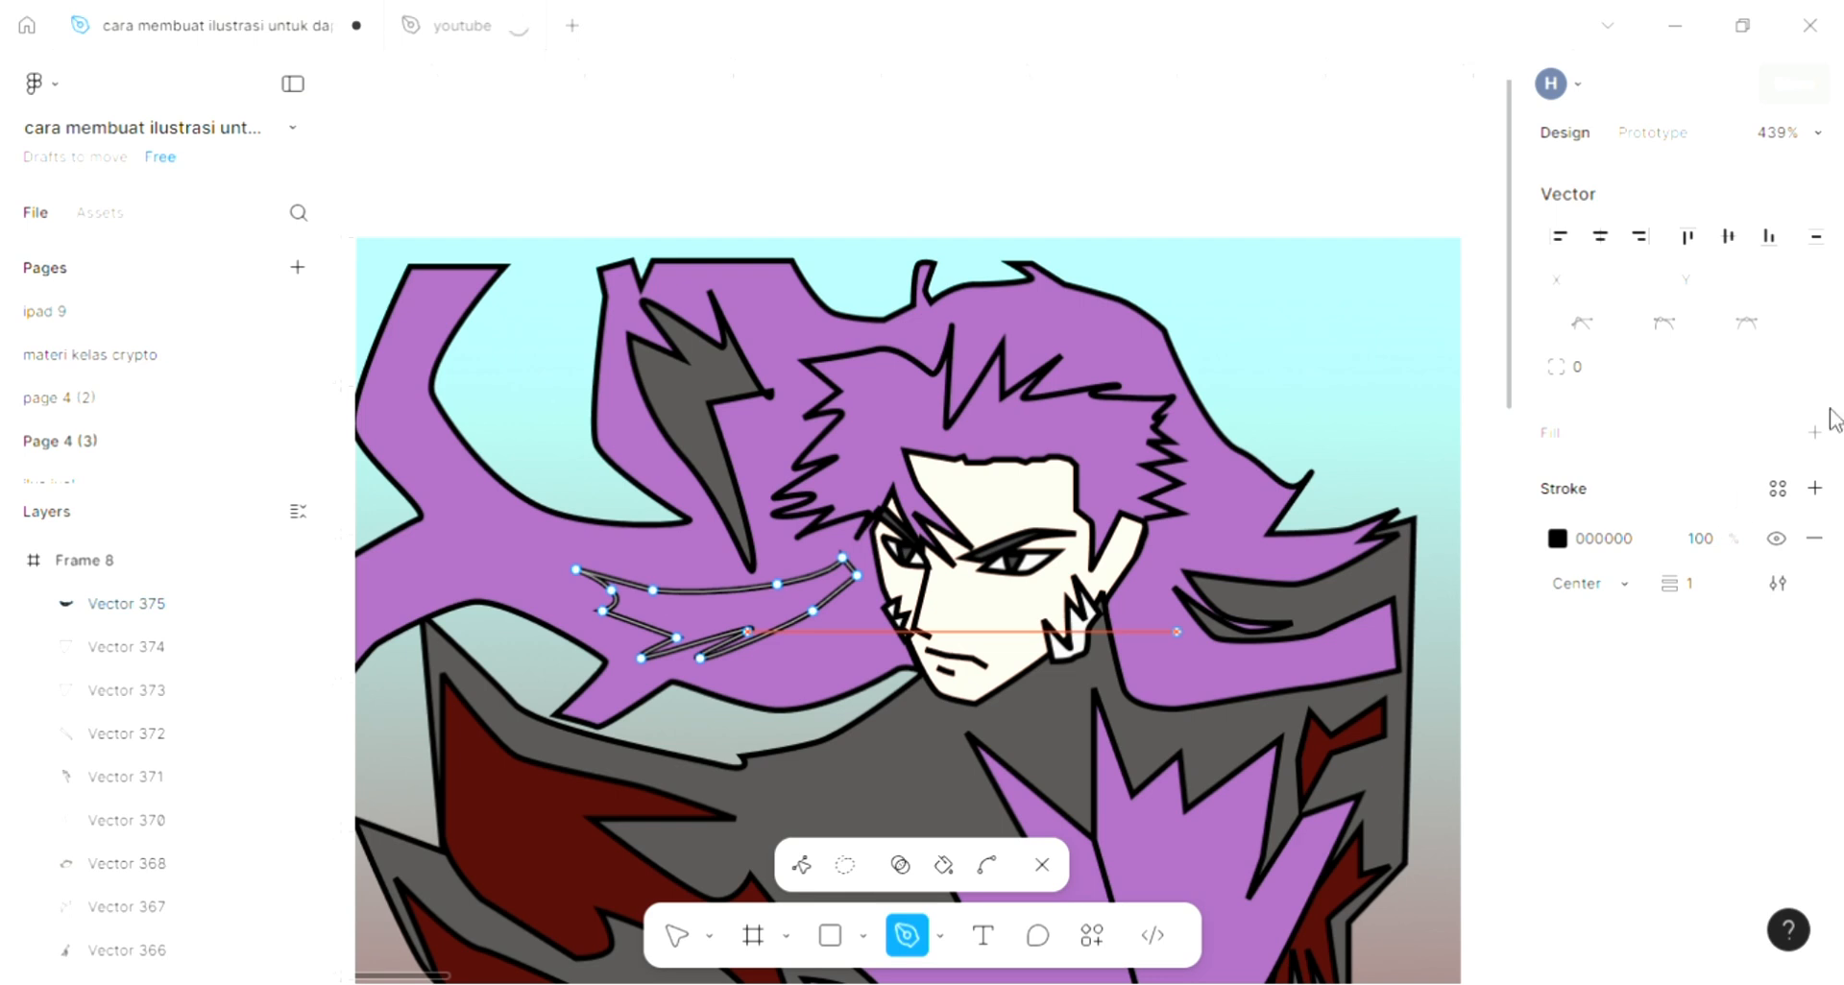
Step: Fill the new jagged hair lock with the grey 514F4F sampled from the body and clear the selection
{"action": "scroll", "coordinate": [1105, 643], "scroll_direction": "left", "scroll_amount": 1}
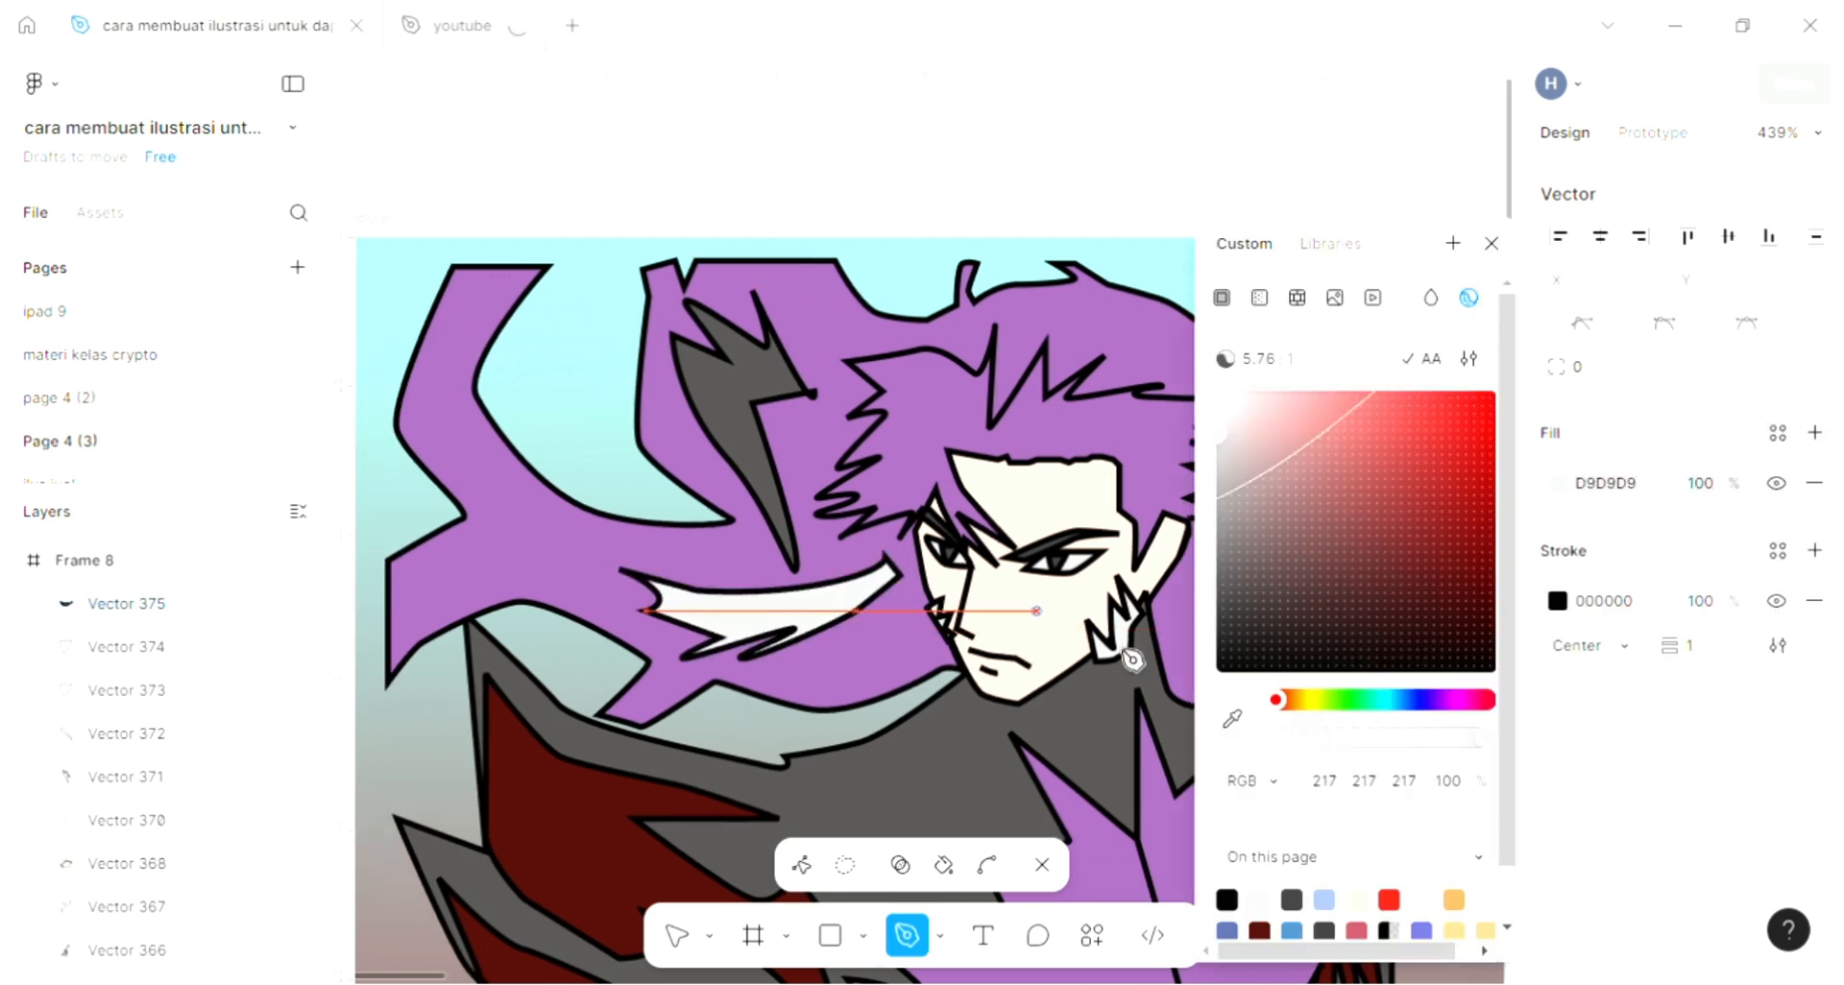
{"action": "left_click", "coordinate": [1232, 718]}
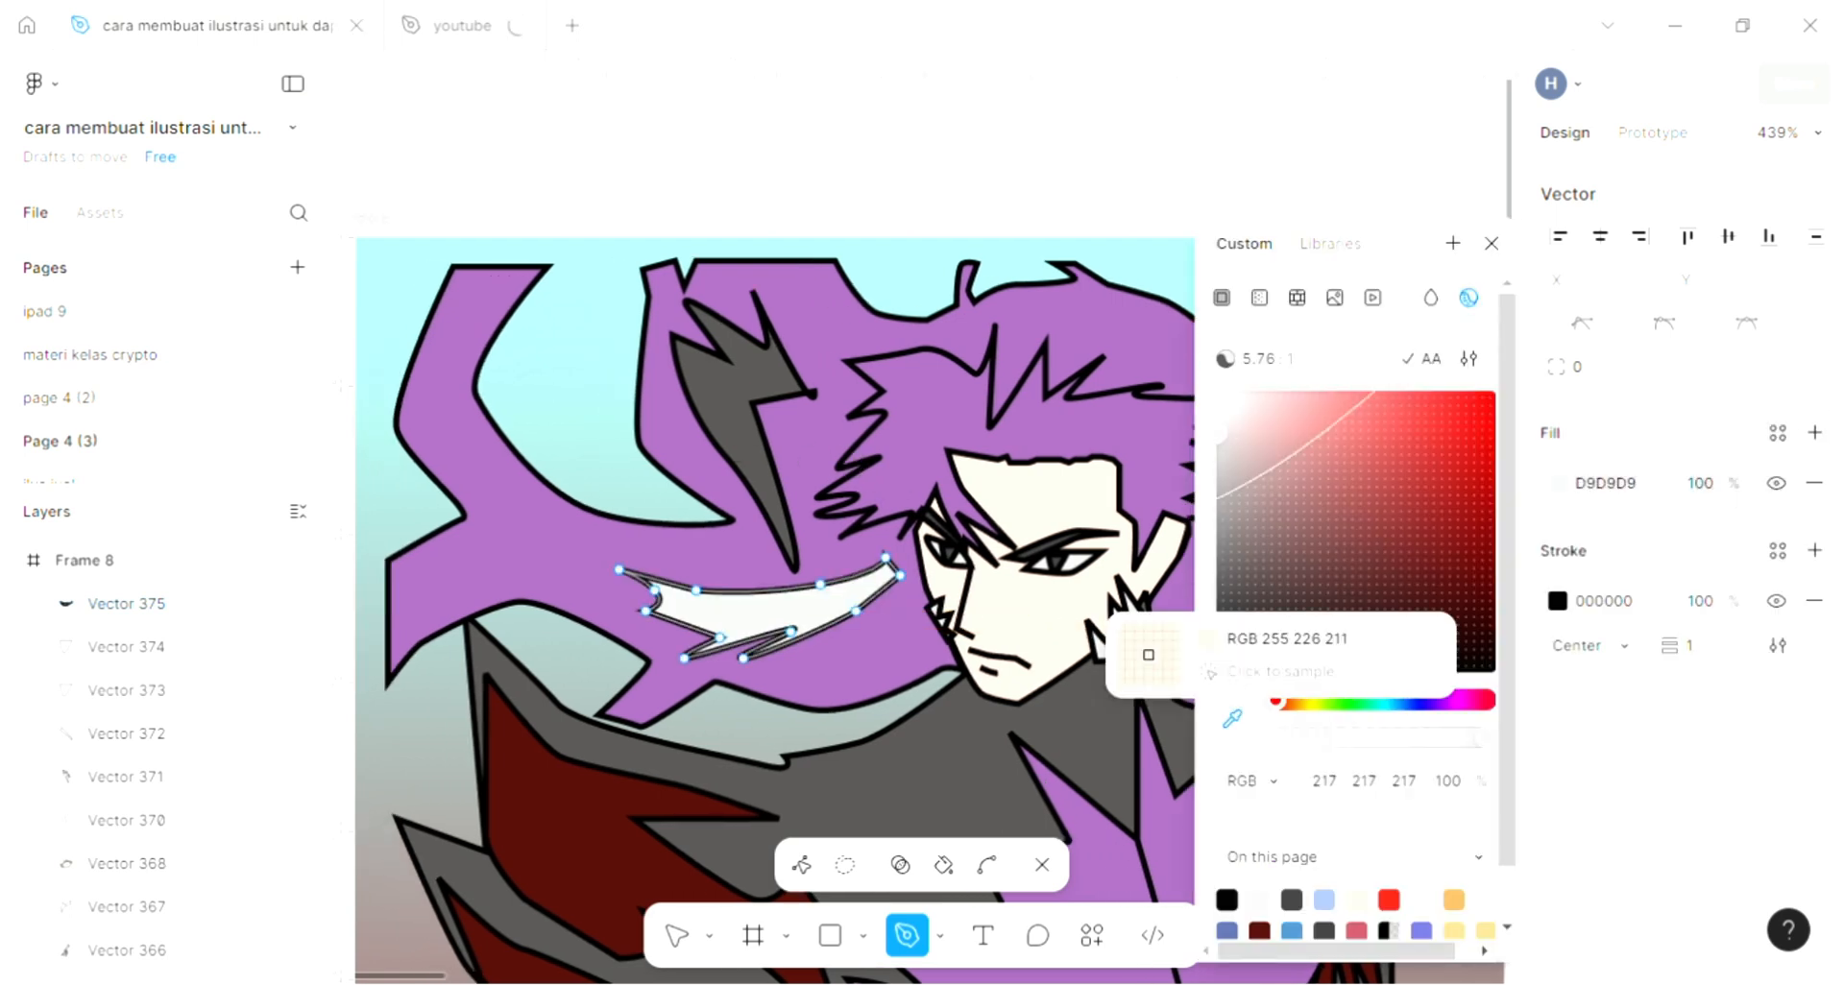
{"action": "left_click", "coordinate": [1149, 654]}
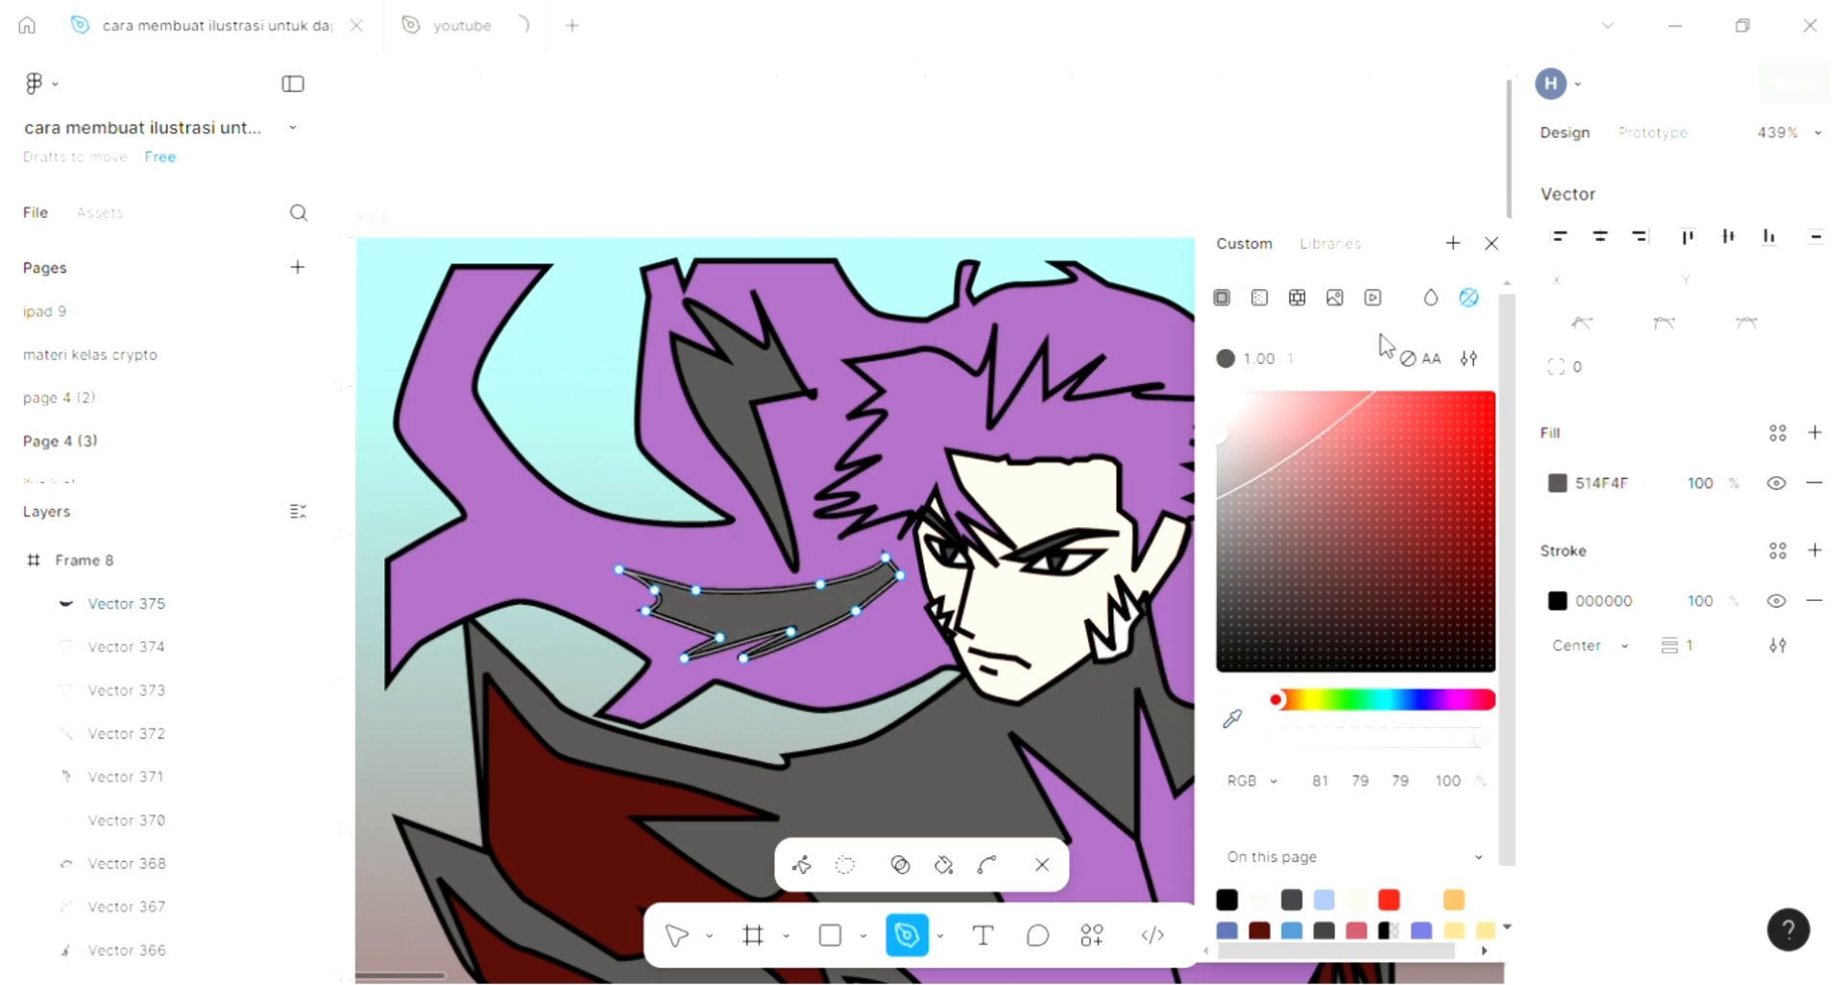
{"action": "left_click", "coordinate": [1491, 246]}
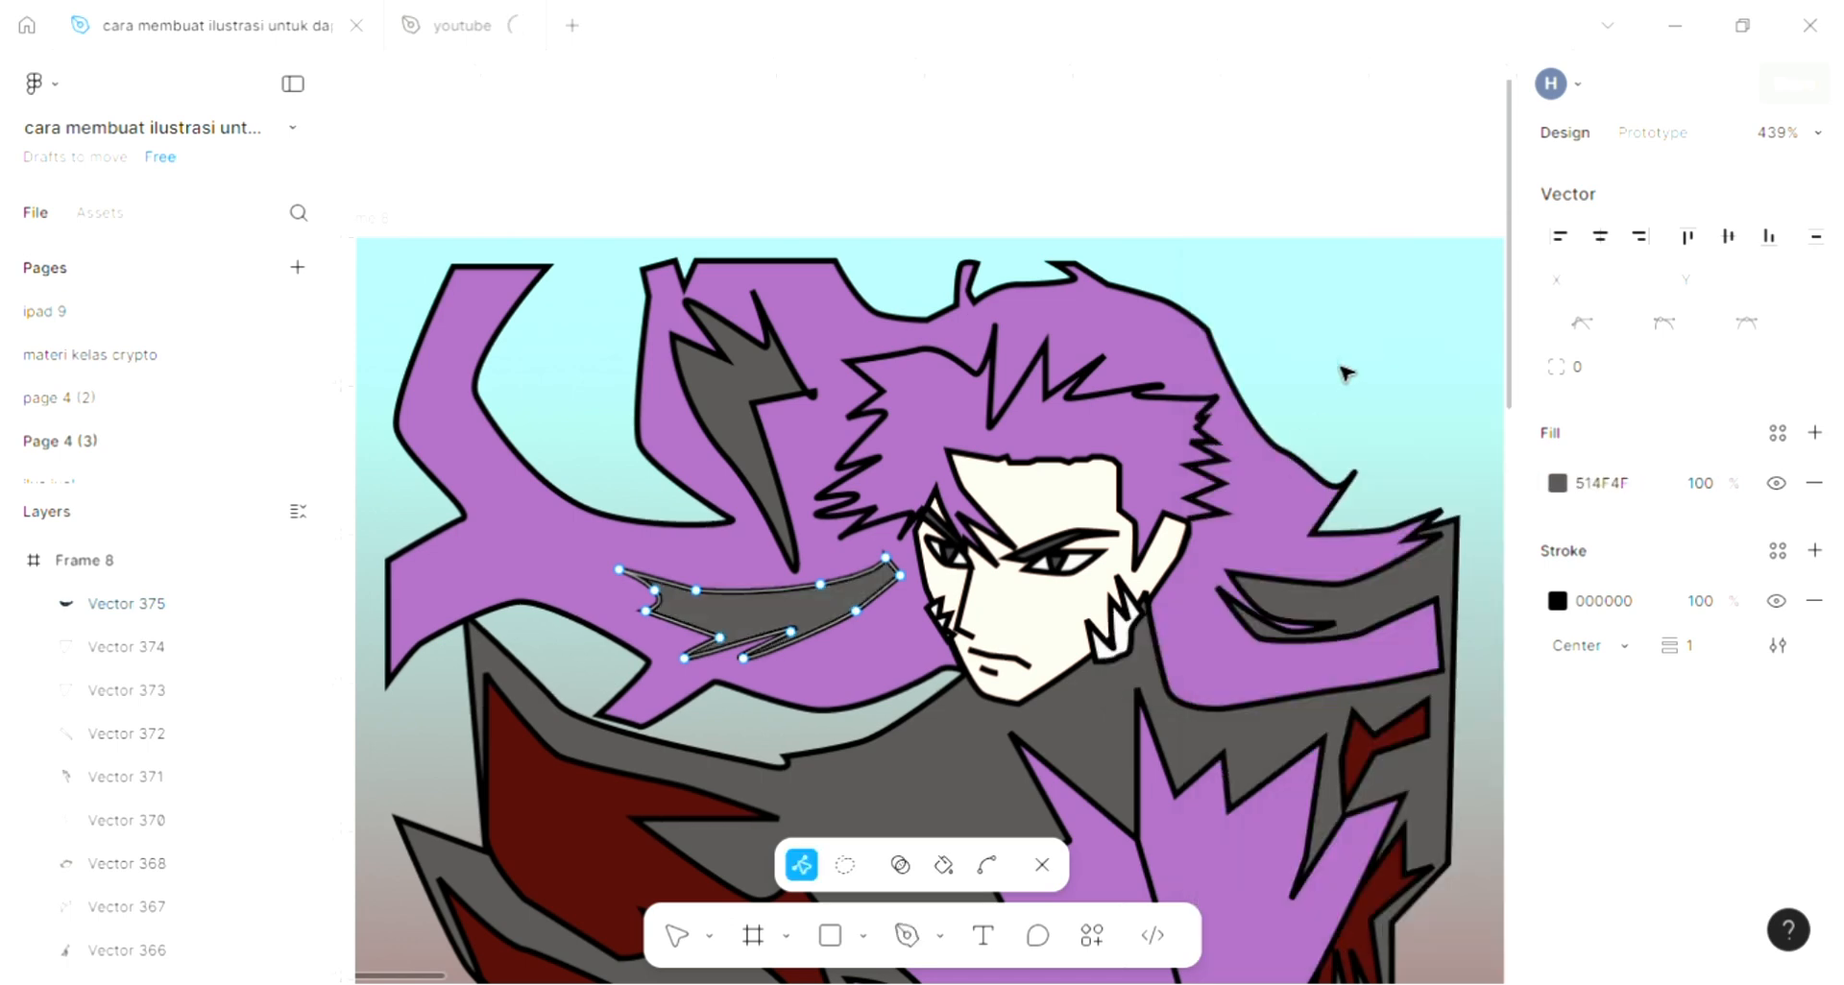
{"action": "key", "text": "Escape"}
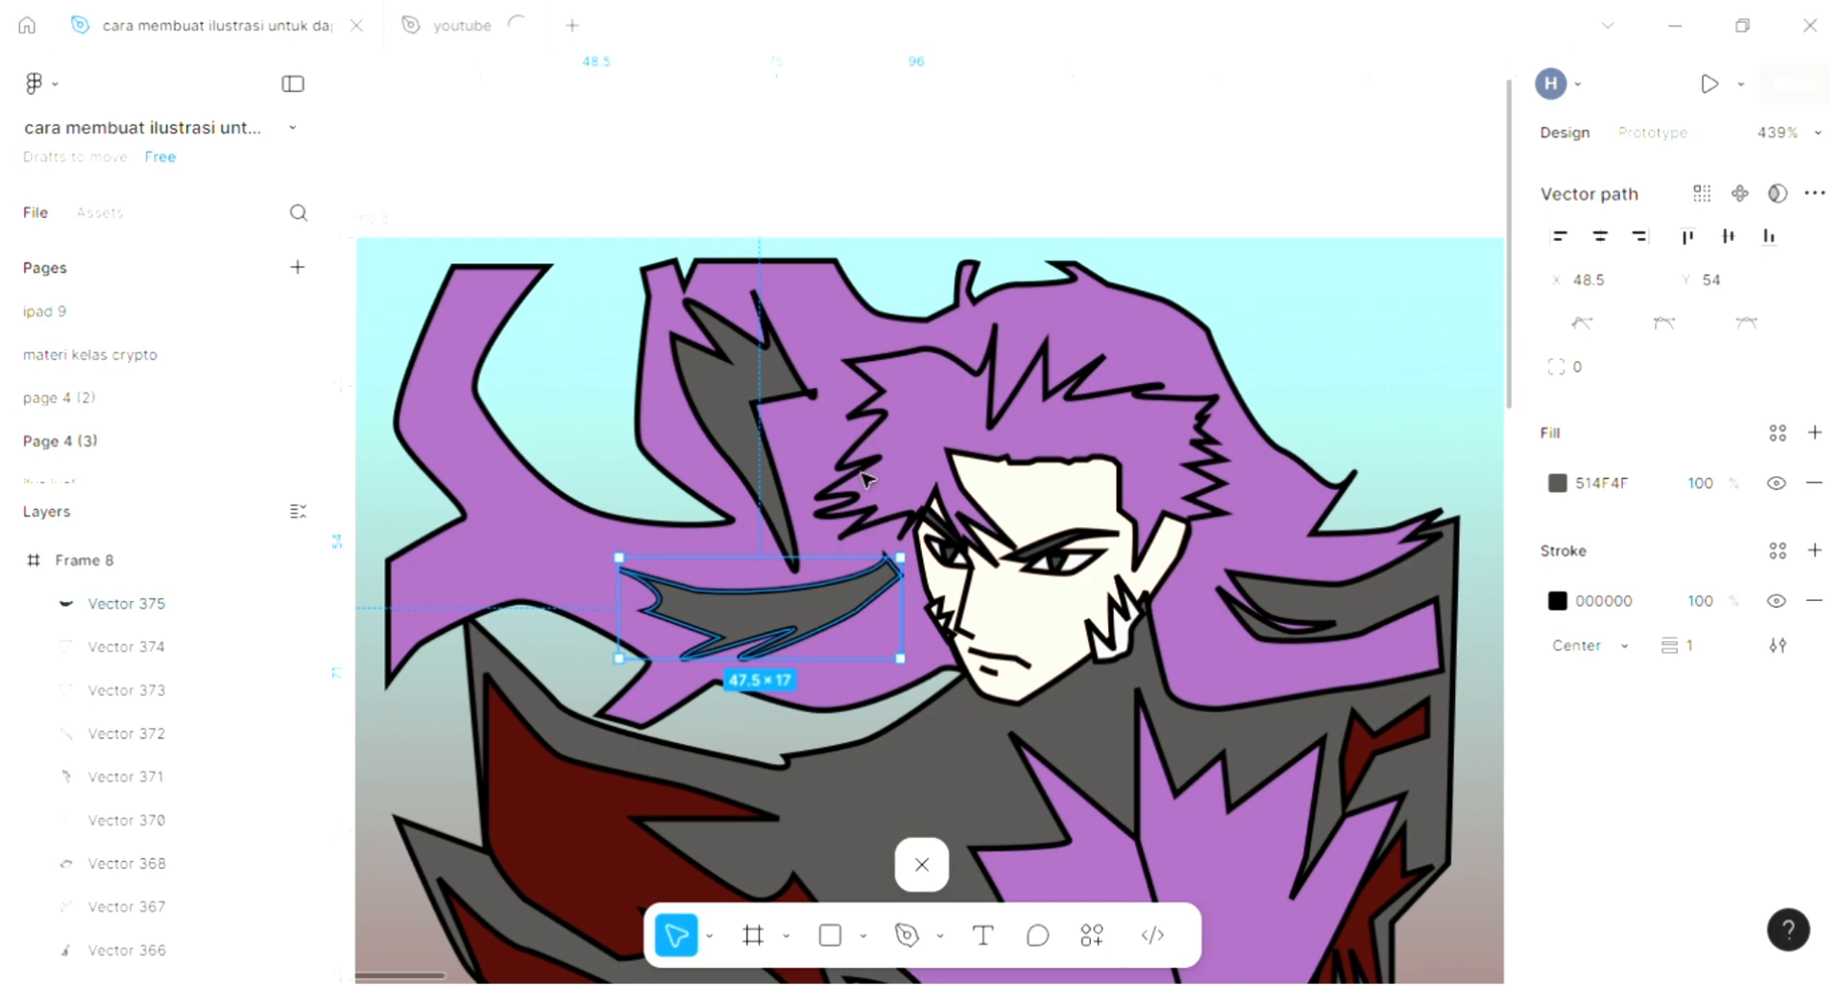
{"action": "key", "text": "Escape"}
Step: Draw a short curved inner-ear line about 2.33 × 6 with the Pen tool and clear the selection
{"action": "scroll", "coordinate": [903, 855], "scroll_direction": "down", "scroll_amount": 2}
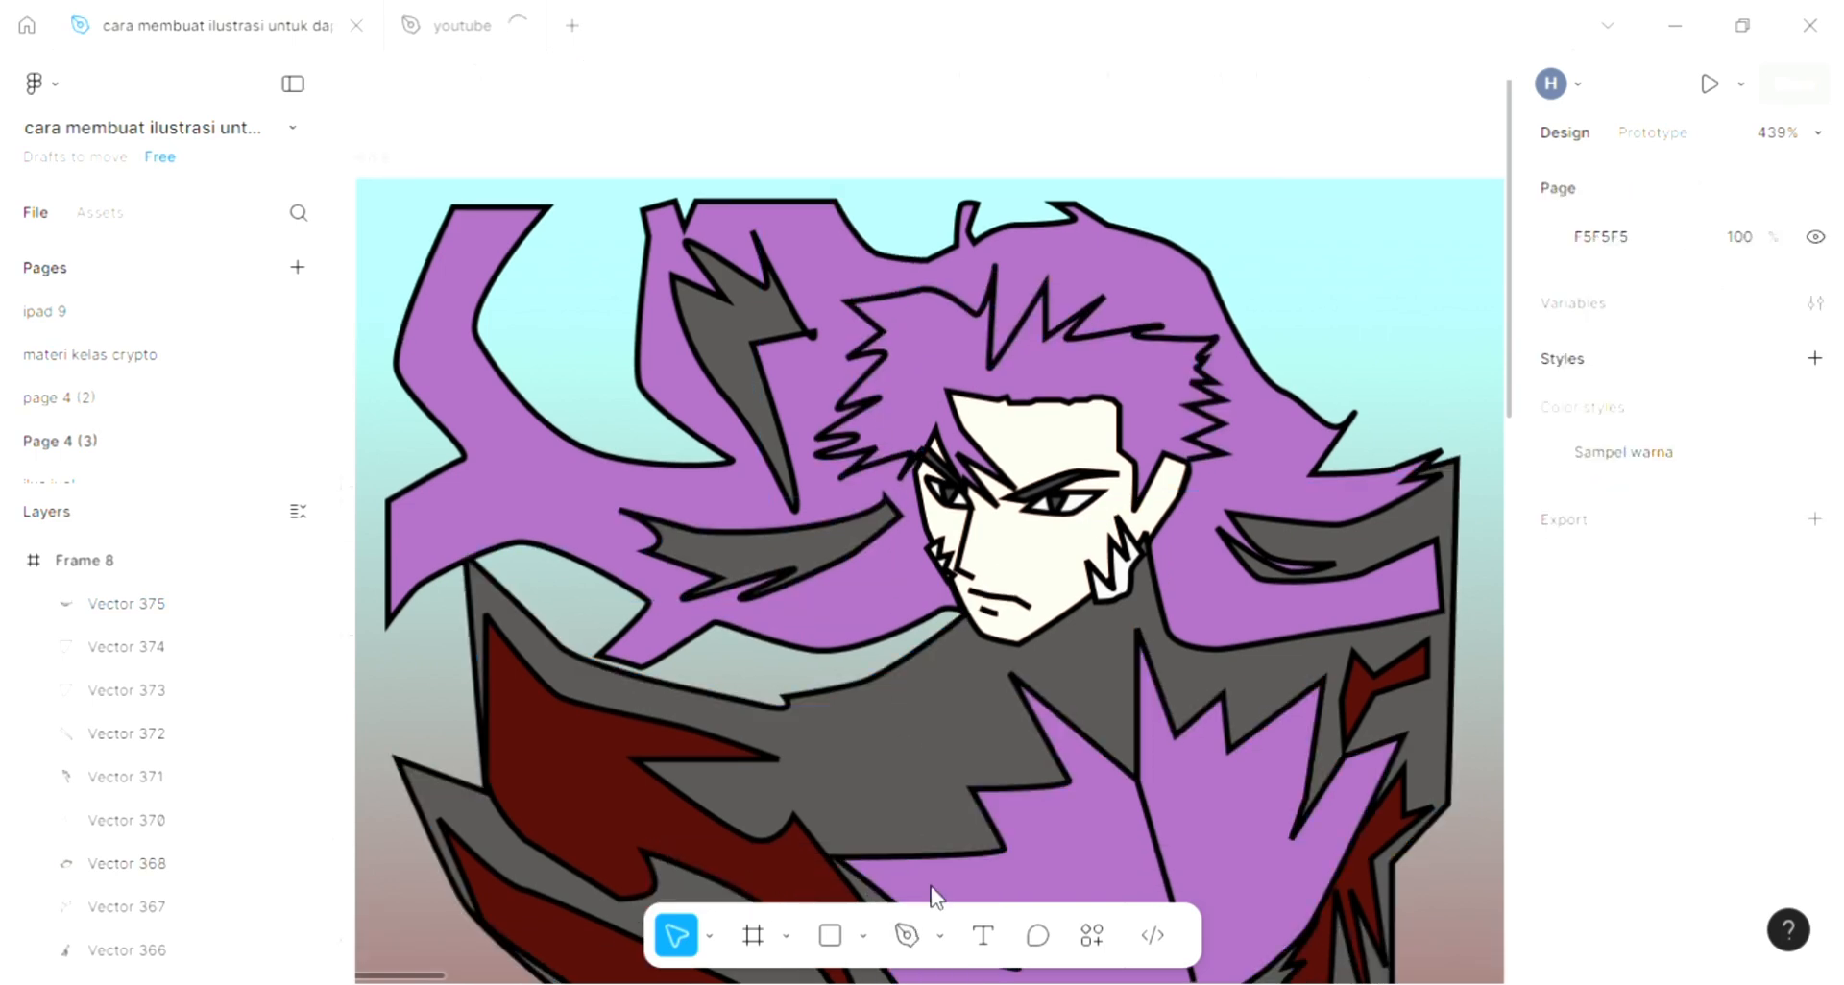
{"action": "key", "text": "p"}
{"action": "scroll", "coordinate": [1056, 555], "scroll_direction": "right", "scroll_amount": 5}
{"action": "scroll", "coordinate": [1057, 555], "scroll_direction": "down", "scroll_amount": 2}
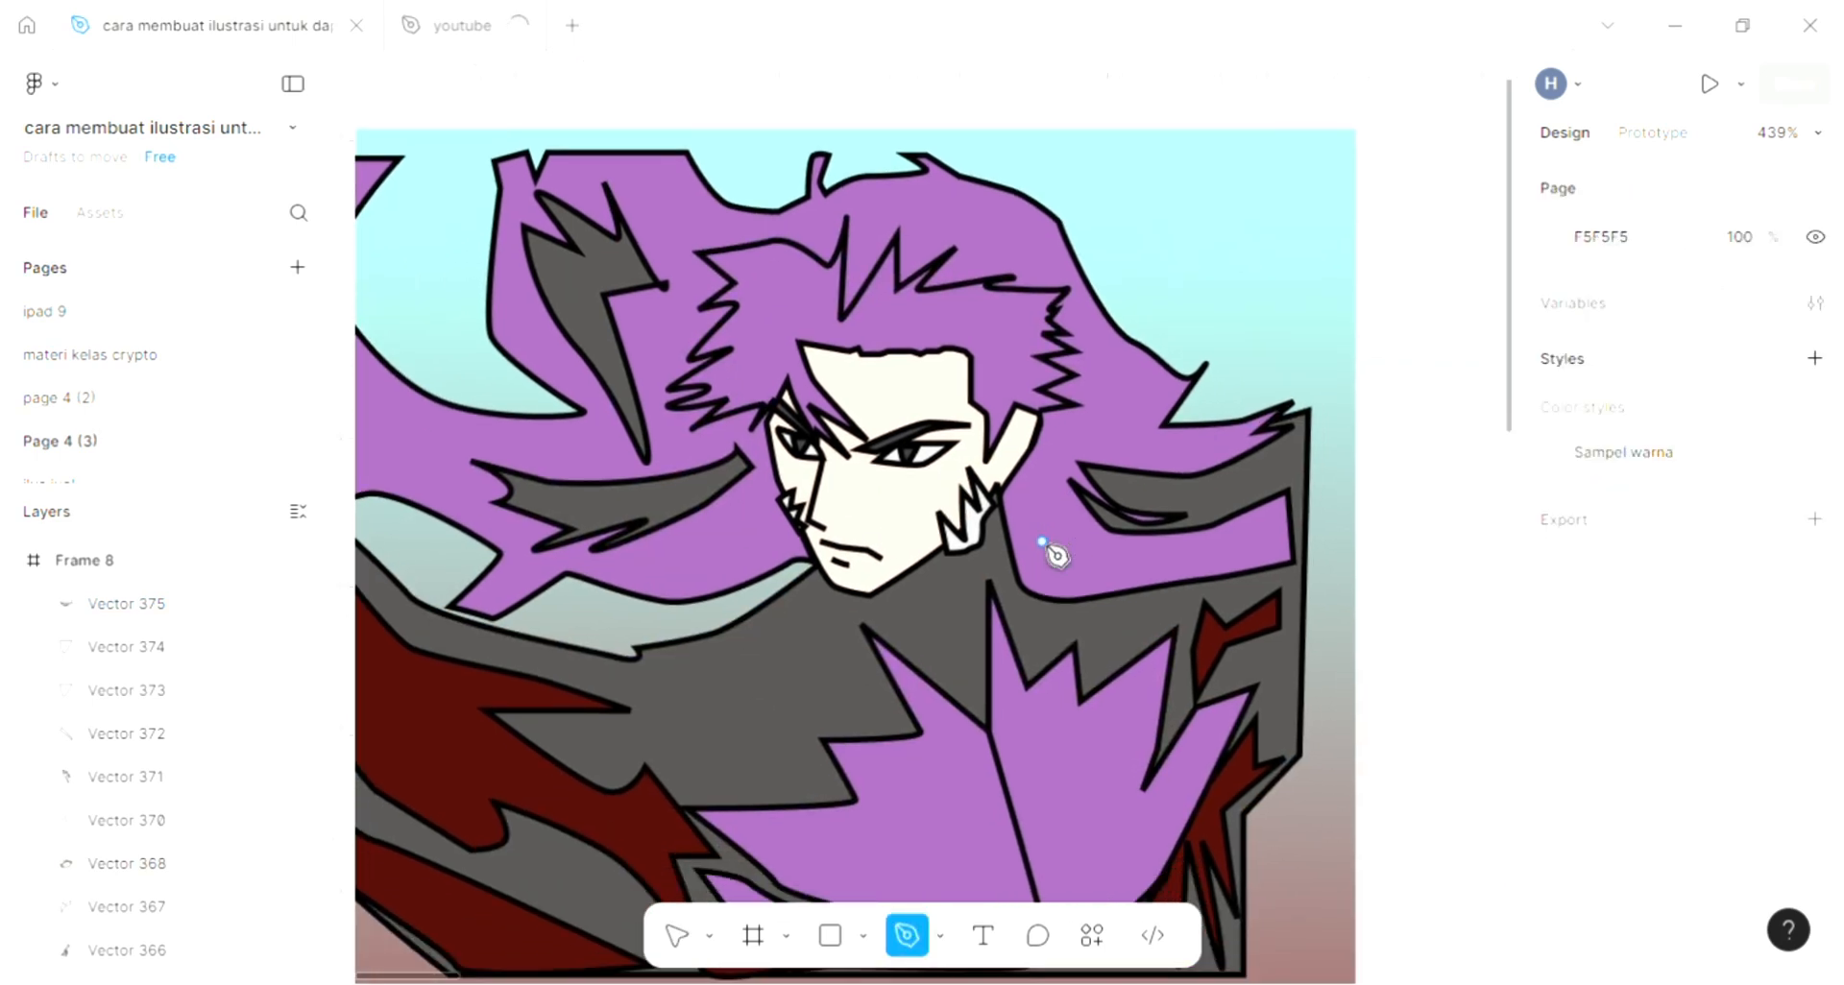
{"action": "scroll", "coordinate": [1056, 552], "scroll_direction": "down", "scroll_amount": 5}
{"action": "scroll", "coordinate": [1053, 548], "scroll_direction": "down", "scroll_amount": 2}
{"action": "scroll", "coordinate": [716, 535], "scroll_direction": "up", "scroll_amount": 2}
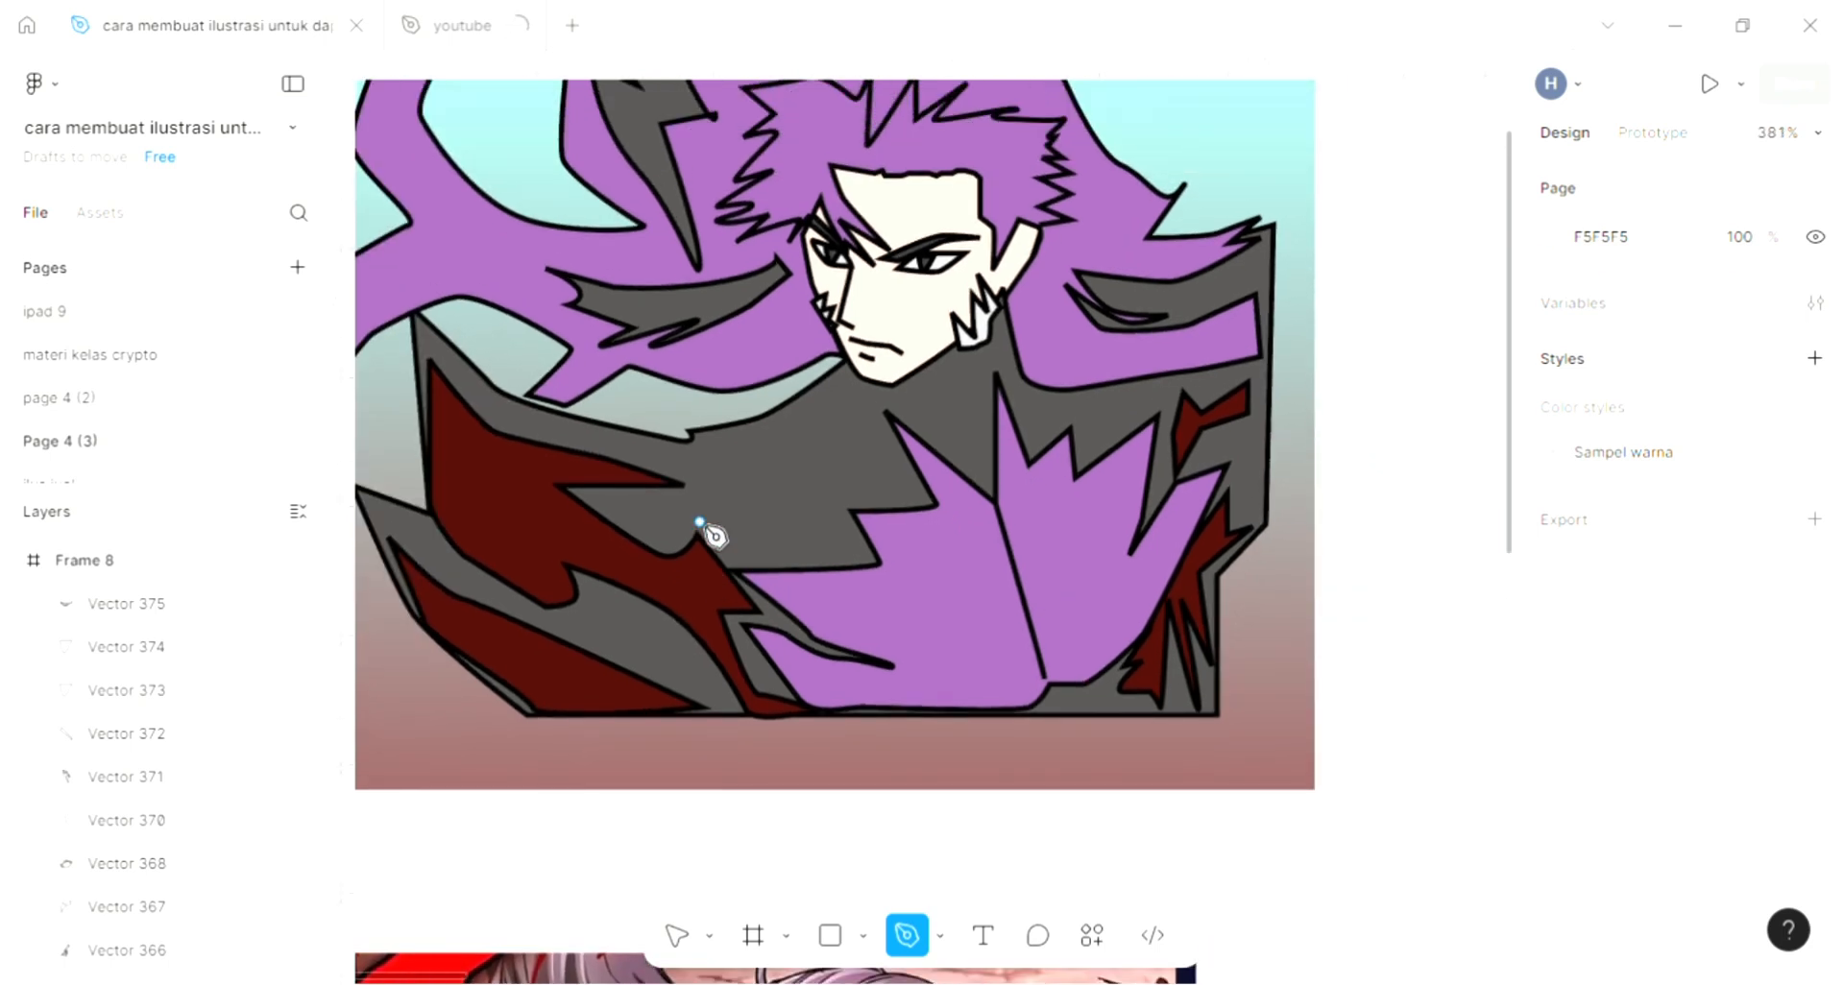
{"action": "scroll", "coordinate": [712, 527], "scroll_direction": "up", "scroll_amount": 3}
{"action": "scroll", "coordinate": [951, 370], "scroll_direction": "up", "scroll_amount": 2}
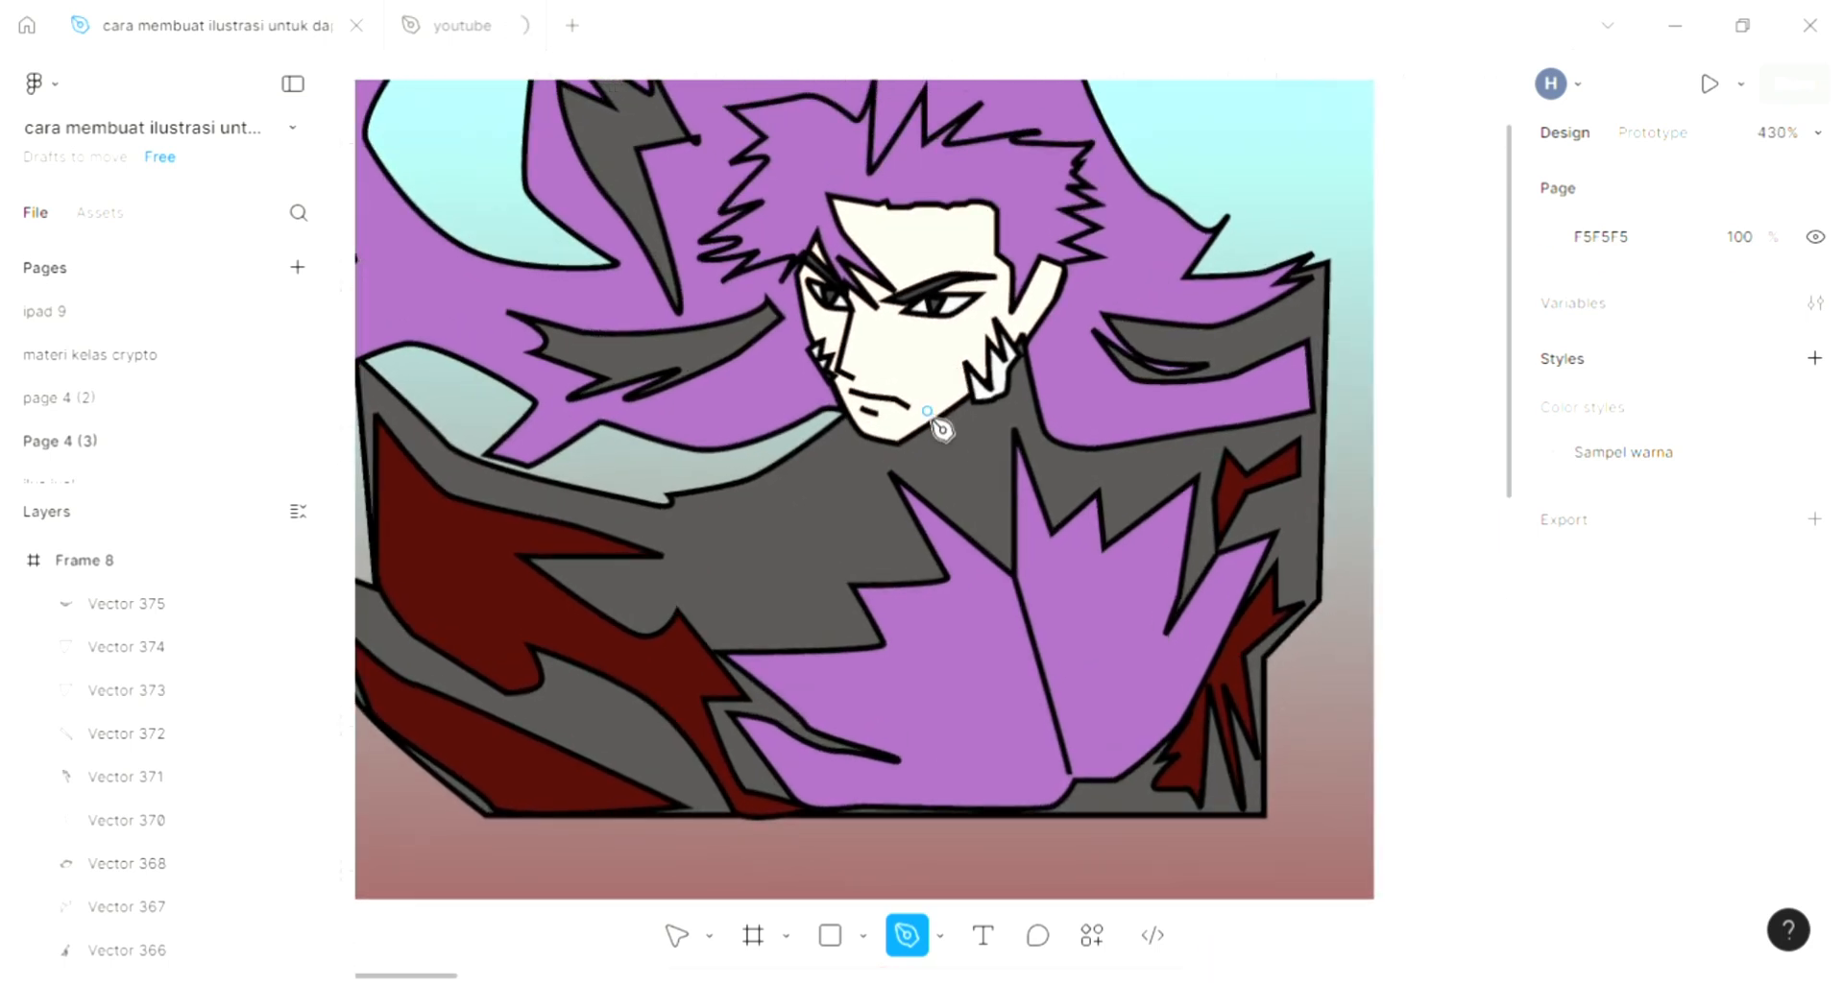
{"action": "scroll", "coordinate": [1072, 250], "scroll_direction": "up", "scroll_amount": 5}
{"action": "scroll", "coordinate": [1068, 246], "scroll_direction": "right", "scroll_amount": 1}
{"action": "scroll", "coordinate": [1022, 278], "scroll_direction": "up", "scroll_amount": 2}
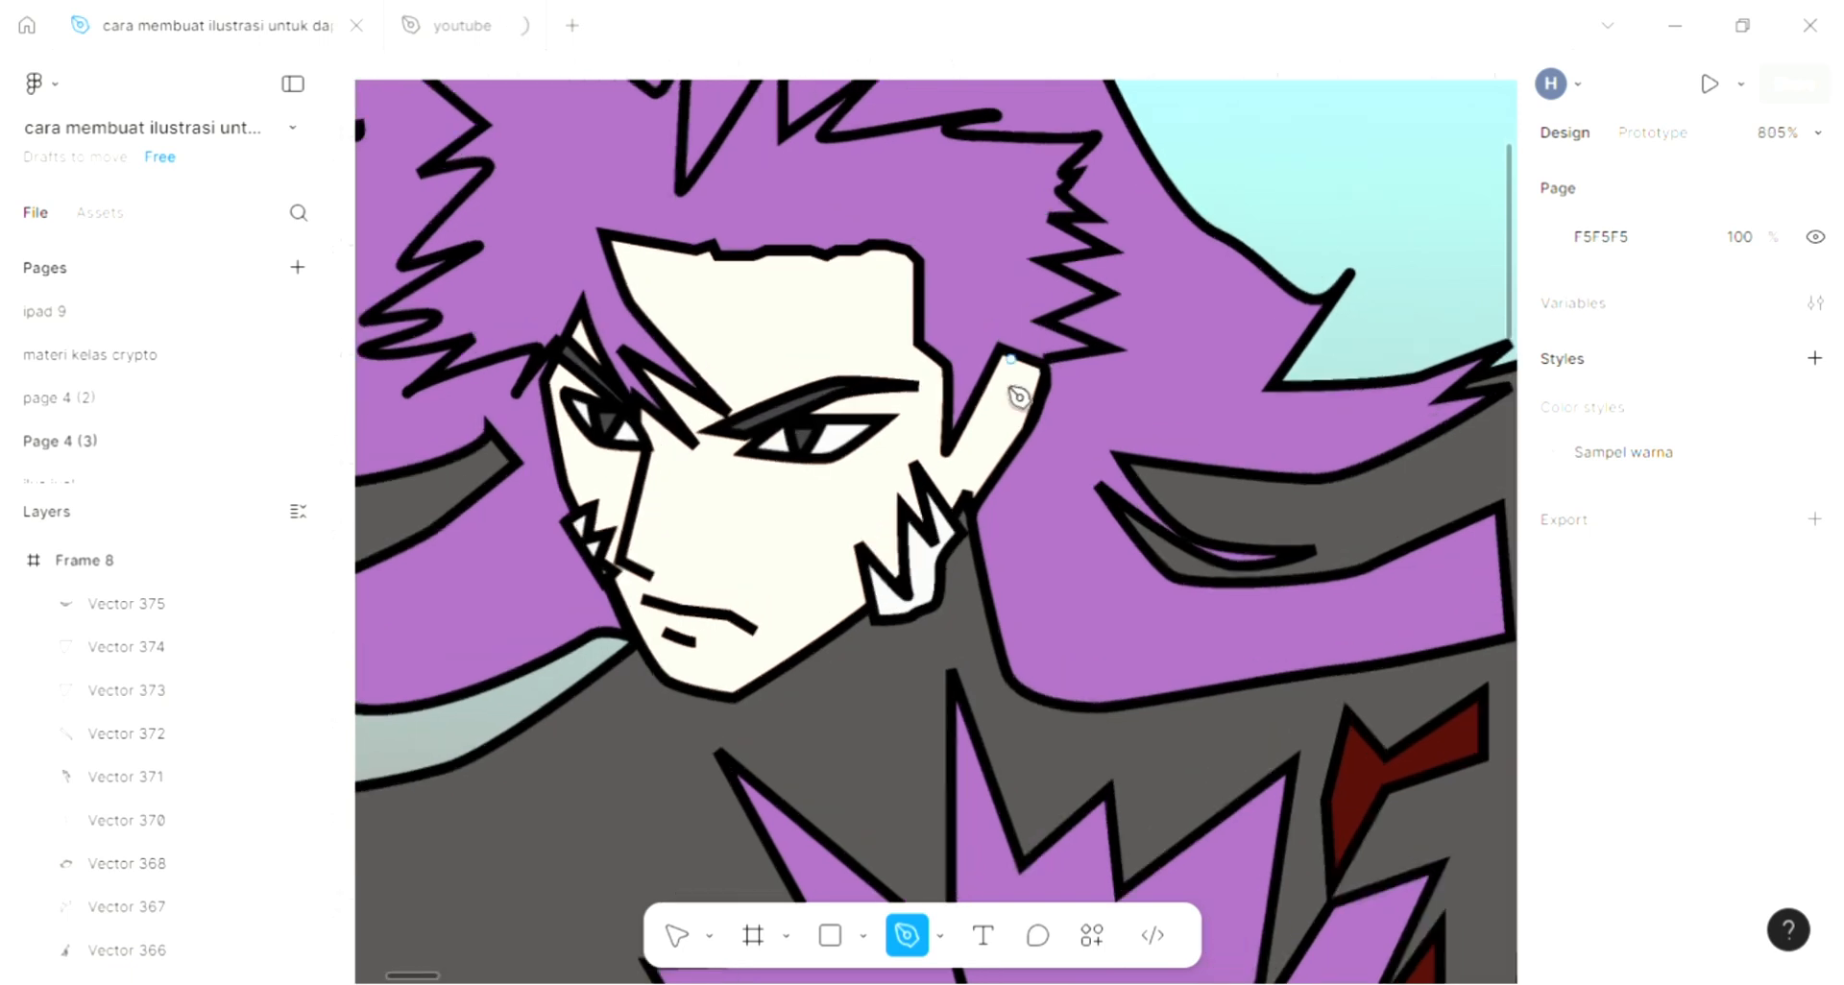
{"action": "left_click_drag", "start_coordinate": [1006, 383], "coordinate": [952, 464]}
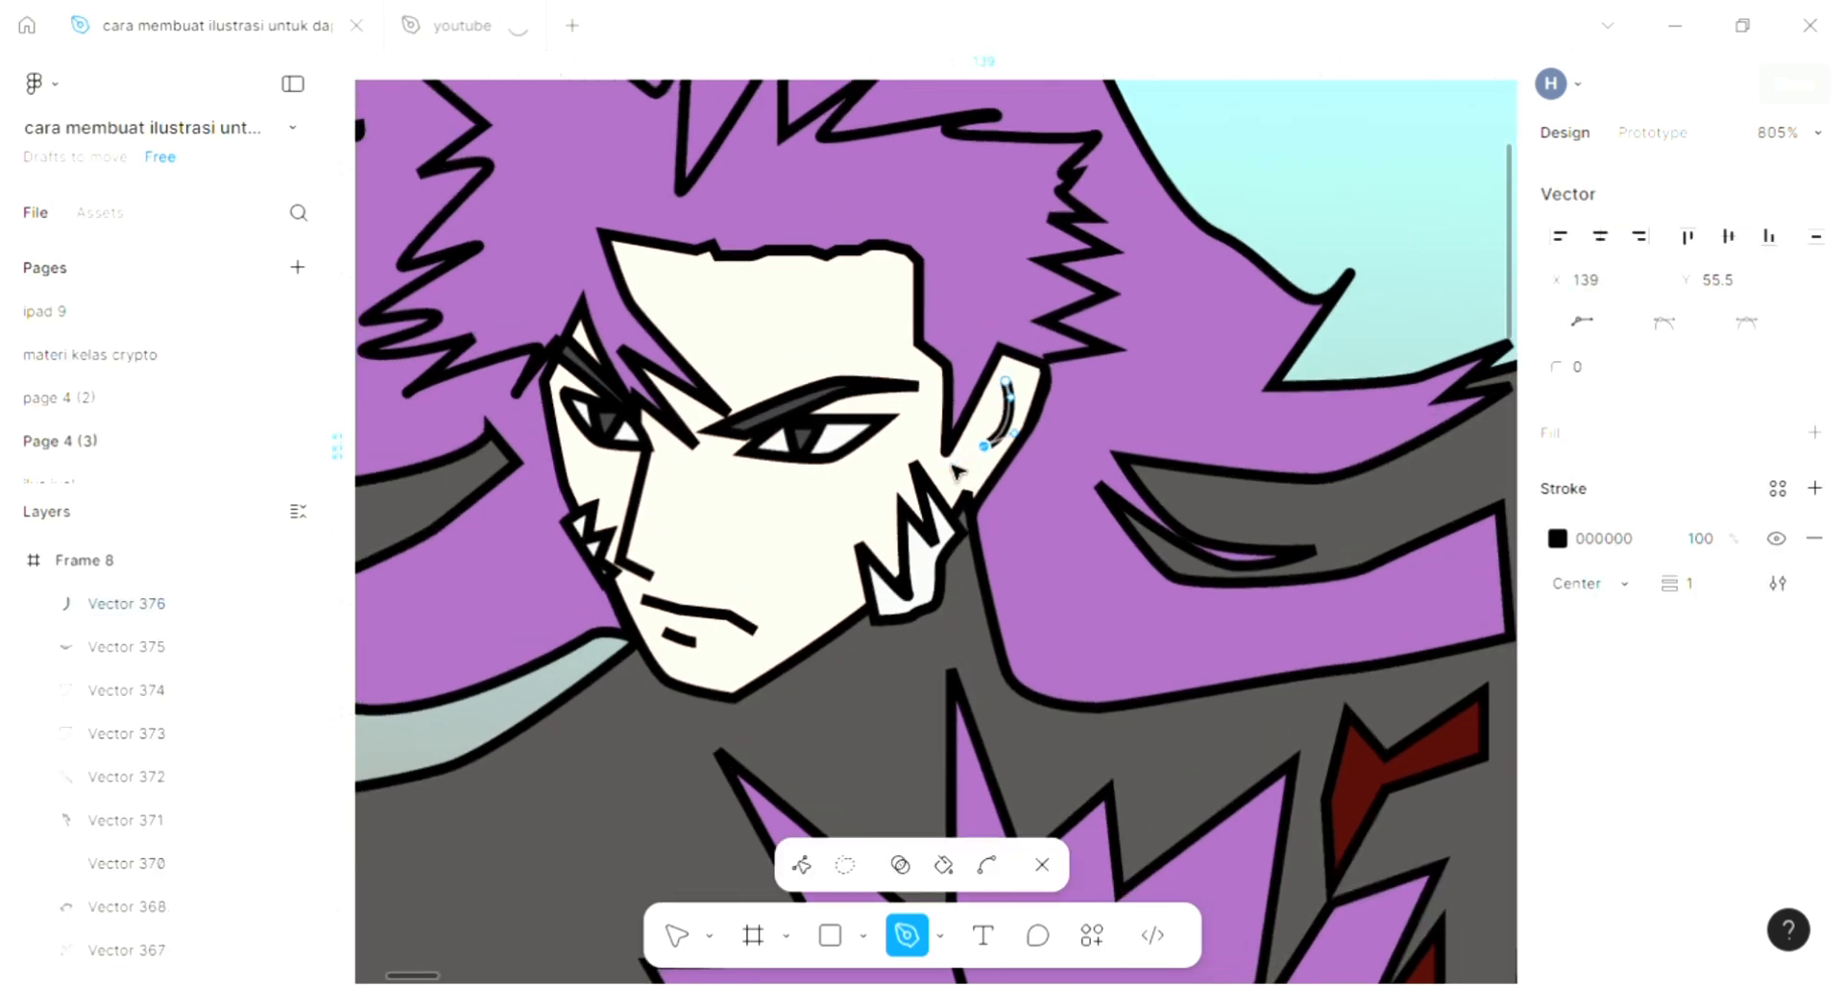
{"action": "key", "text": "Escape"}
{"action": "scroll", "coordinate": [951, 469], "scroll_direction": "down", "scroll_amount": 4}
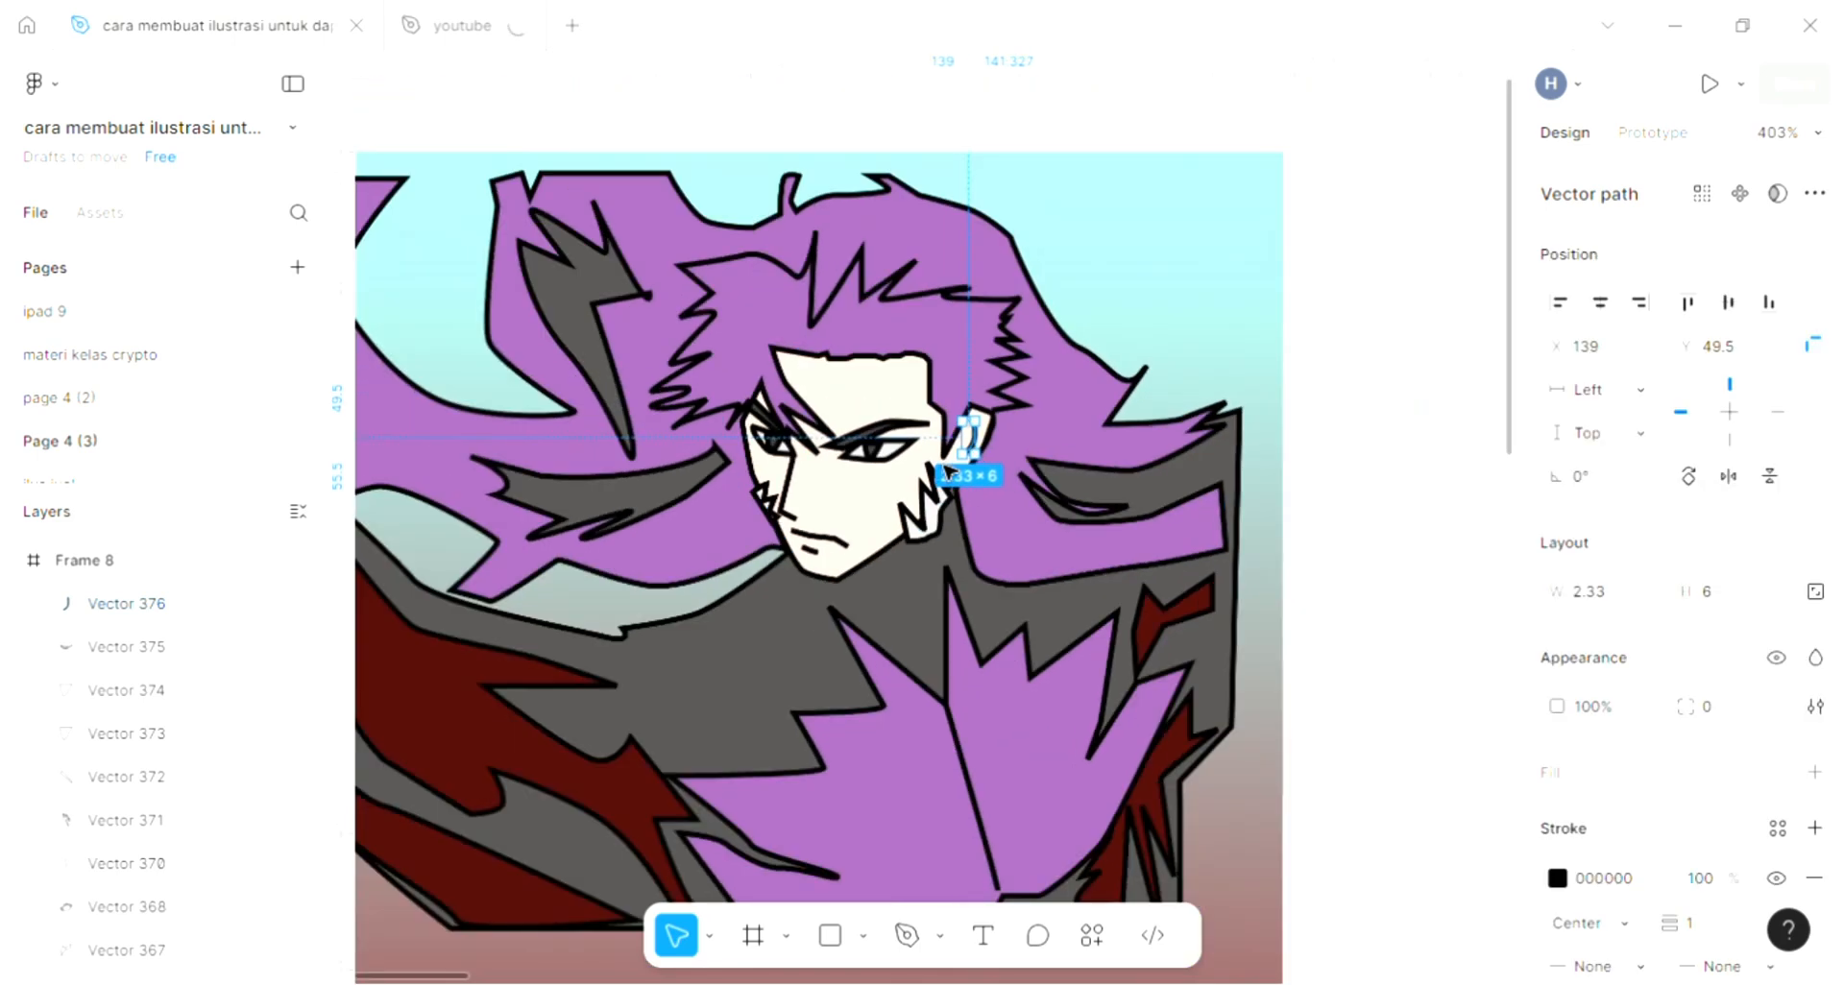
{"action": "scroll", "coordinate": [946, 470], "scroll_direction": "right", "scroll_amount": 1}
{"action": "left_click", "coordinate": [1244, 517]}
Step: Draw an open three-point curved hair line down the upper part of the far-left purple strand with the Pen tool
{"action": "scroll", "coordinate": [1074, 516], "scroll_direction": "left", "scroll_amount": 1}
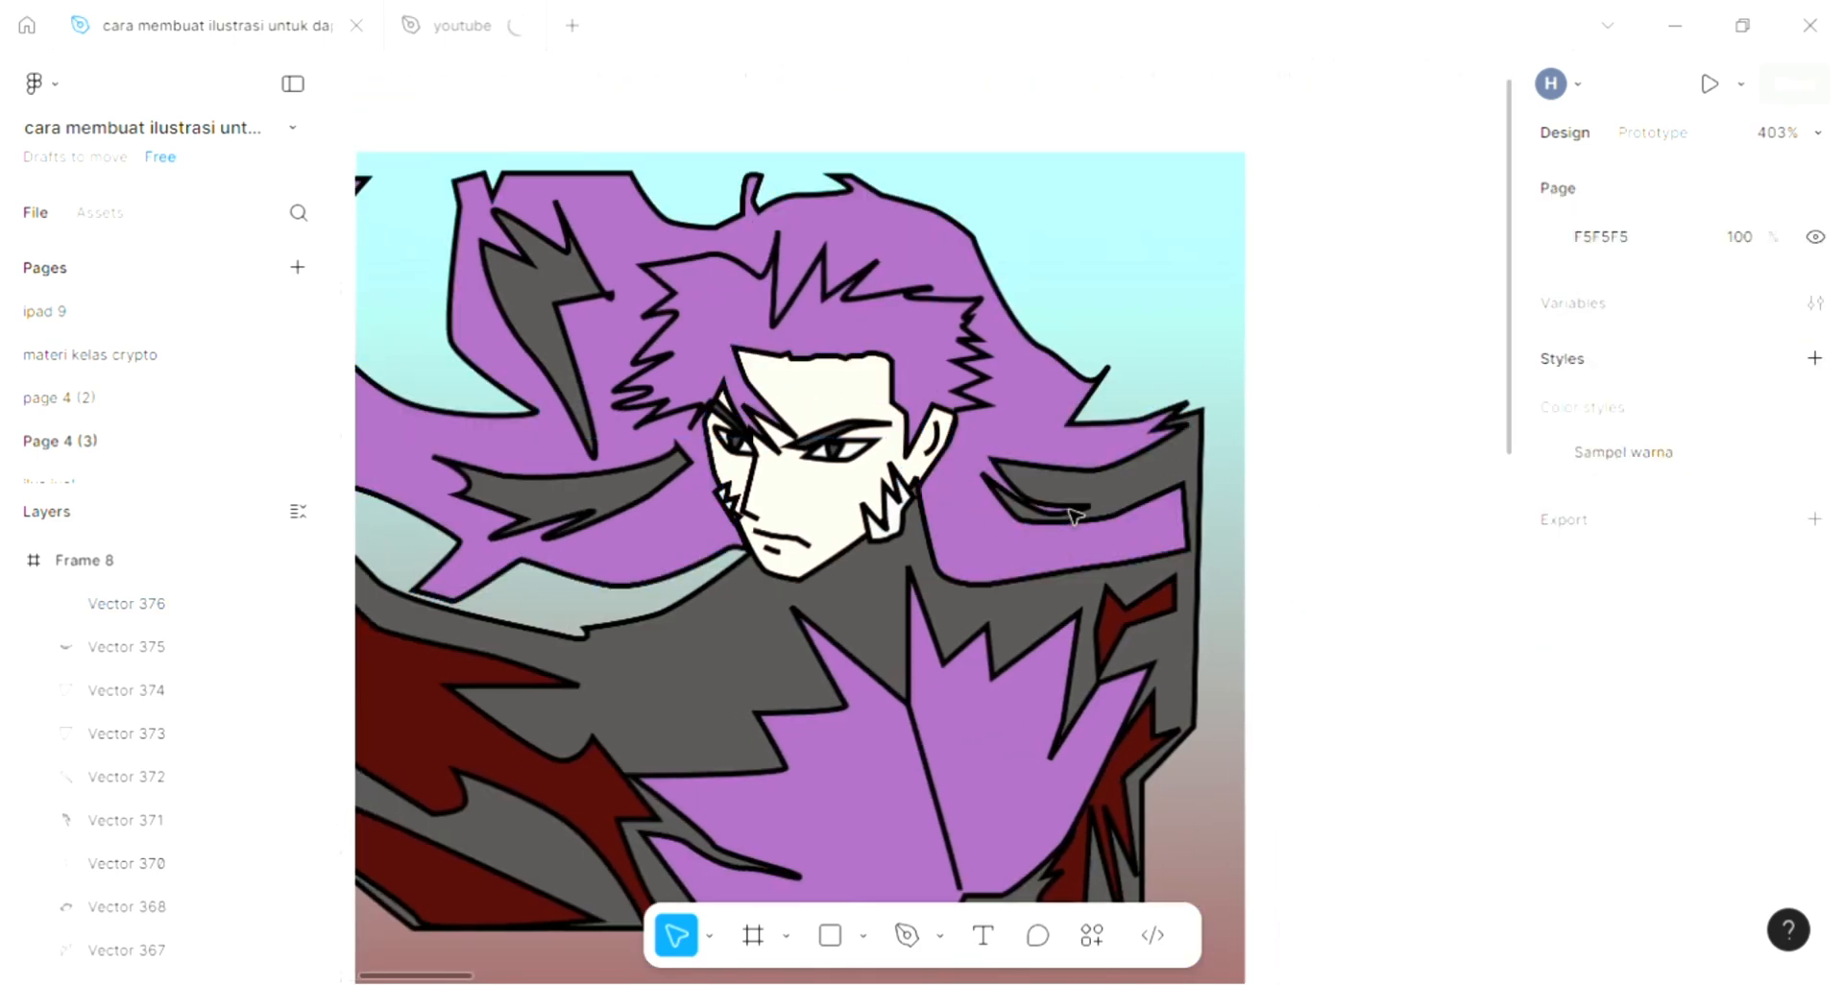
{"action": "scroll", "coordinate": [1073, 516], "scroll_direction": "left", "scroll_amount": 2}
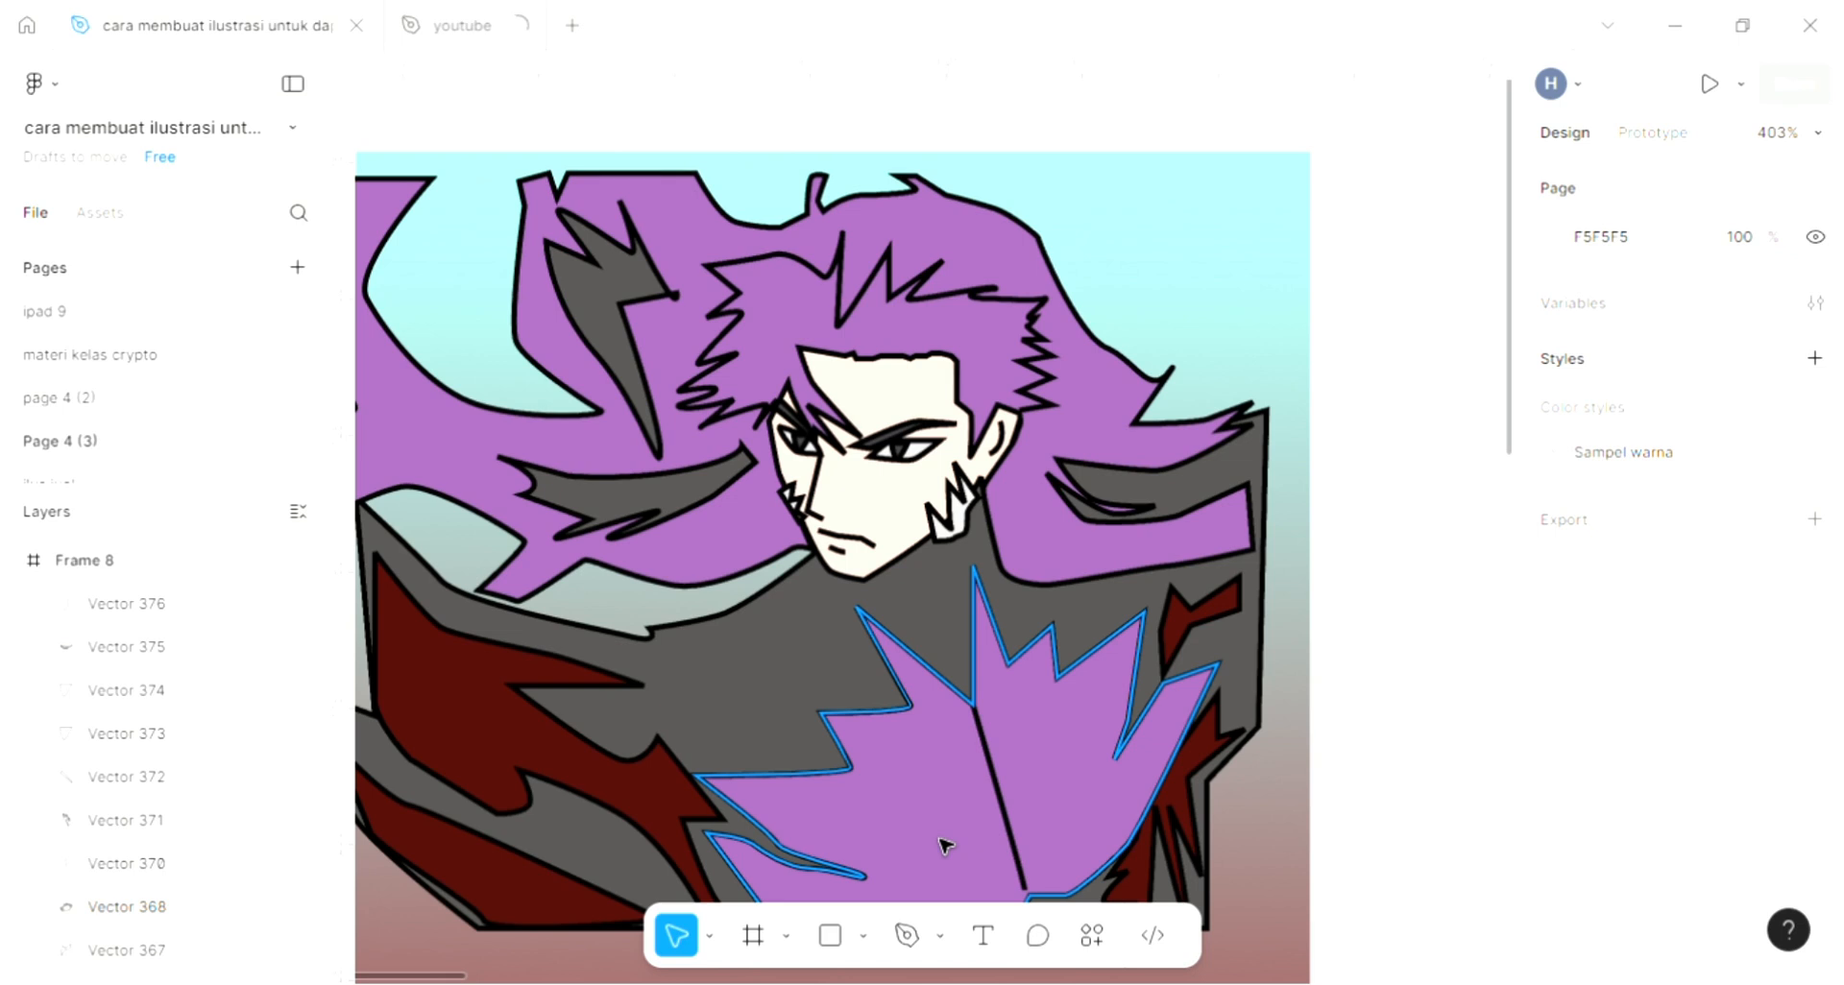
{"action": "left_click", "coordinate": [906, 936]}
{"action": "scroll", "coordinate": [894, 628], "scroll_direction": "down", "scroll_amount": 3}
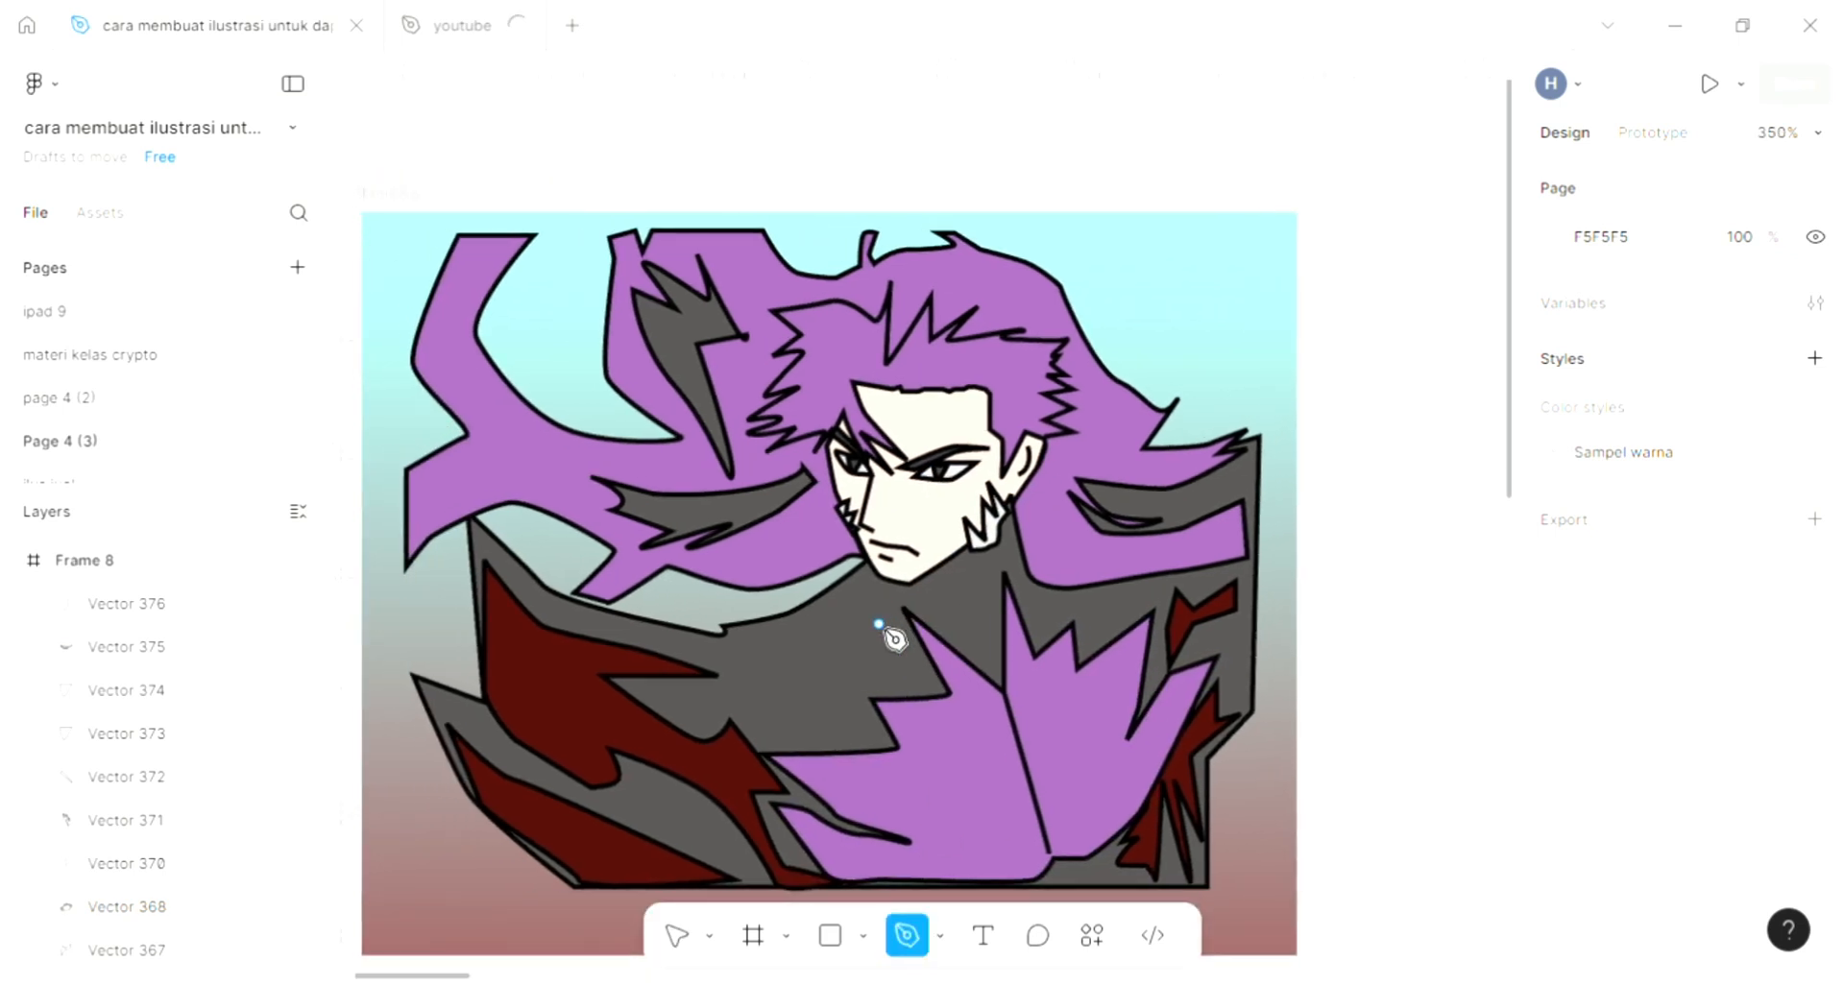
{"action": "scroll", "coordinate": [1041, 806], "scroll_direction": "up", "scroll_amount": 2}
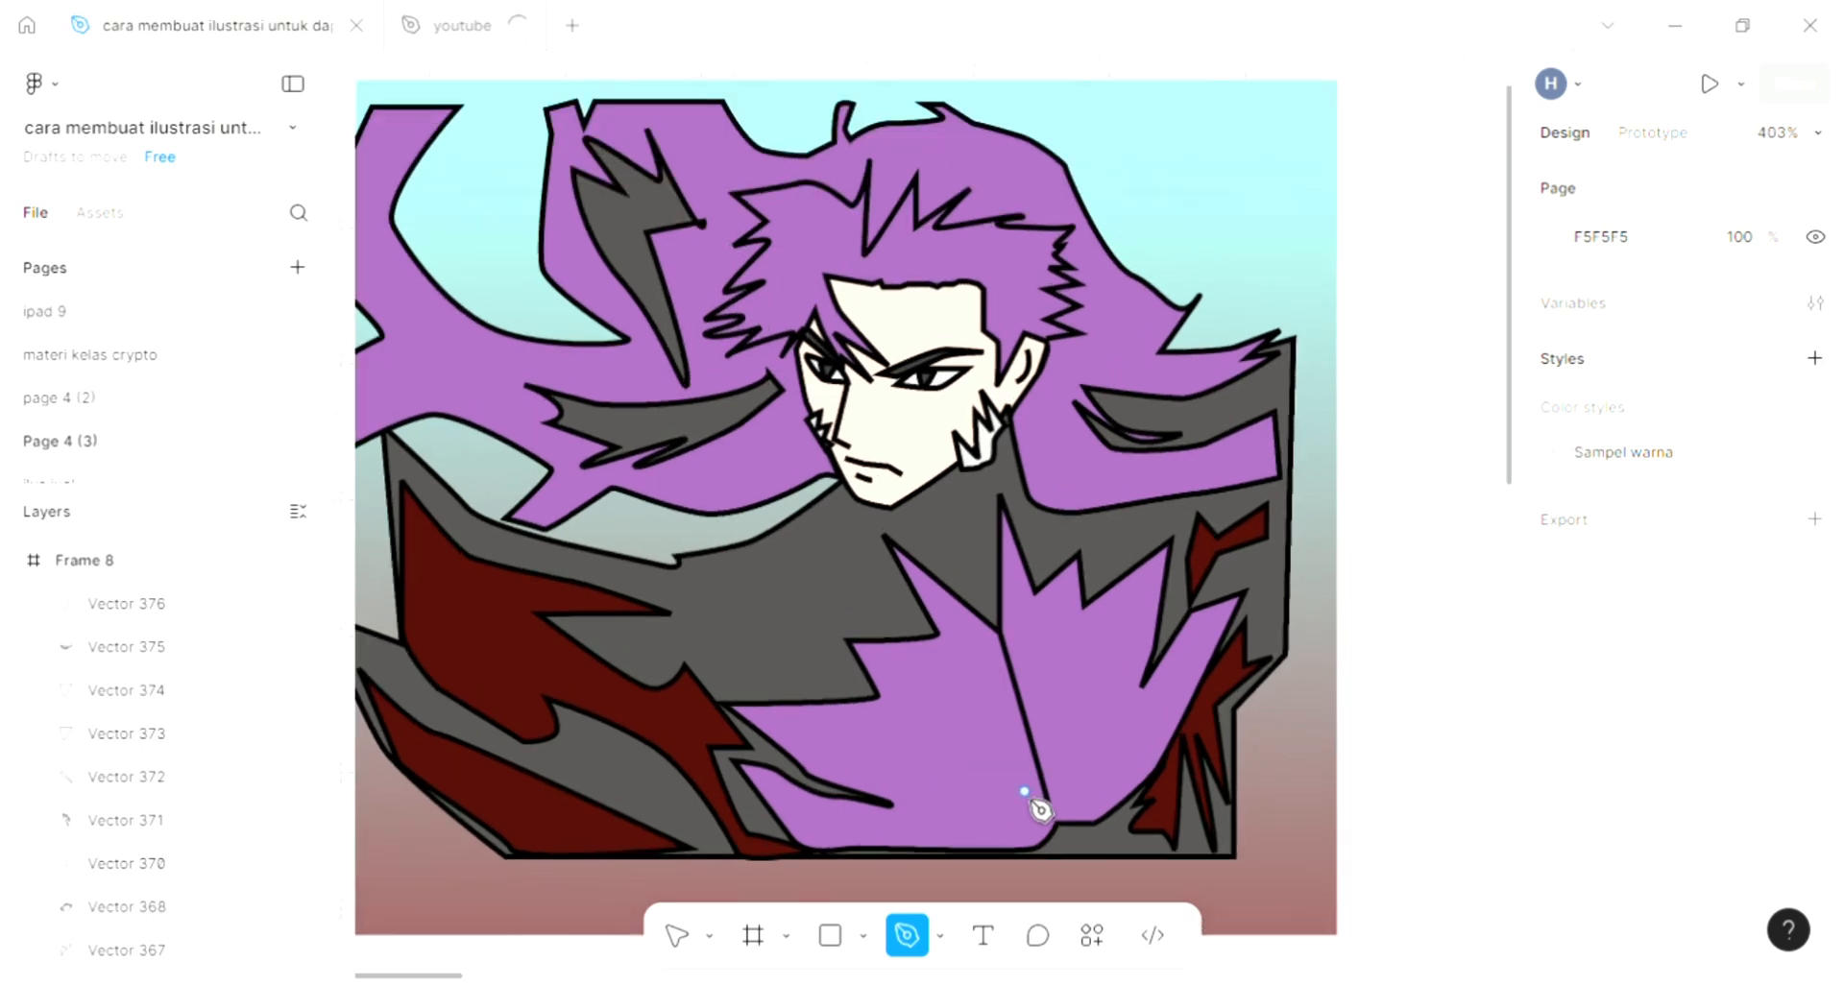
{"action": "scroll", "coordinate": [876, 684], "scroll_direction": "up", "scroll_amount": 1}
{"action": "scroll", "coordinate": [876, 684], "scroll_direction": "up", "scroll_amount": 1}
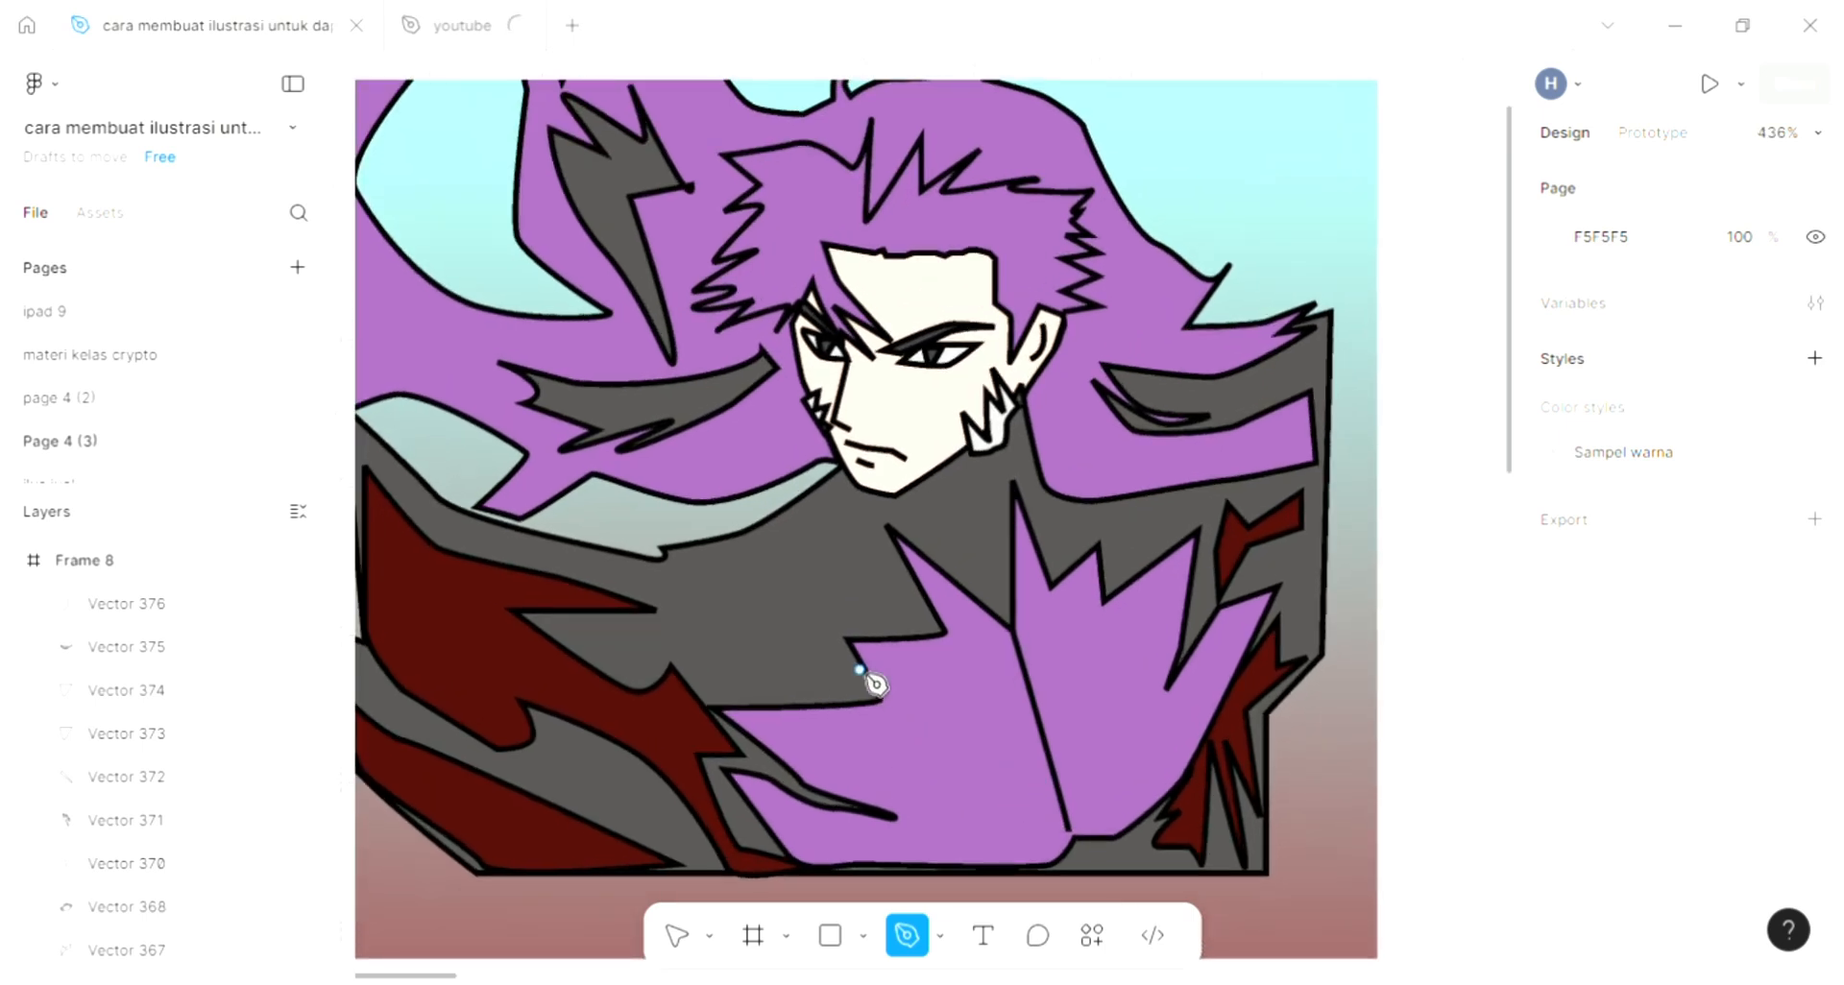
{"action": "scroll", "coordinate": [876, 684], "scroll_direction": "up", "scroll_amount": 4}
{"action": "scroll", "coordinate": [835, 615], "scroll_direction": "left", "scroll_amount": 4}
{"action": "scroll", "coordinate": [813, 598], "scroll_direction": "up", "scroll_amount": 1}
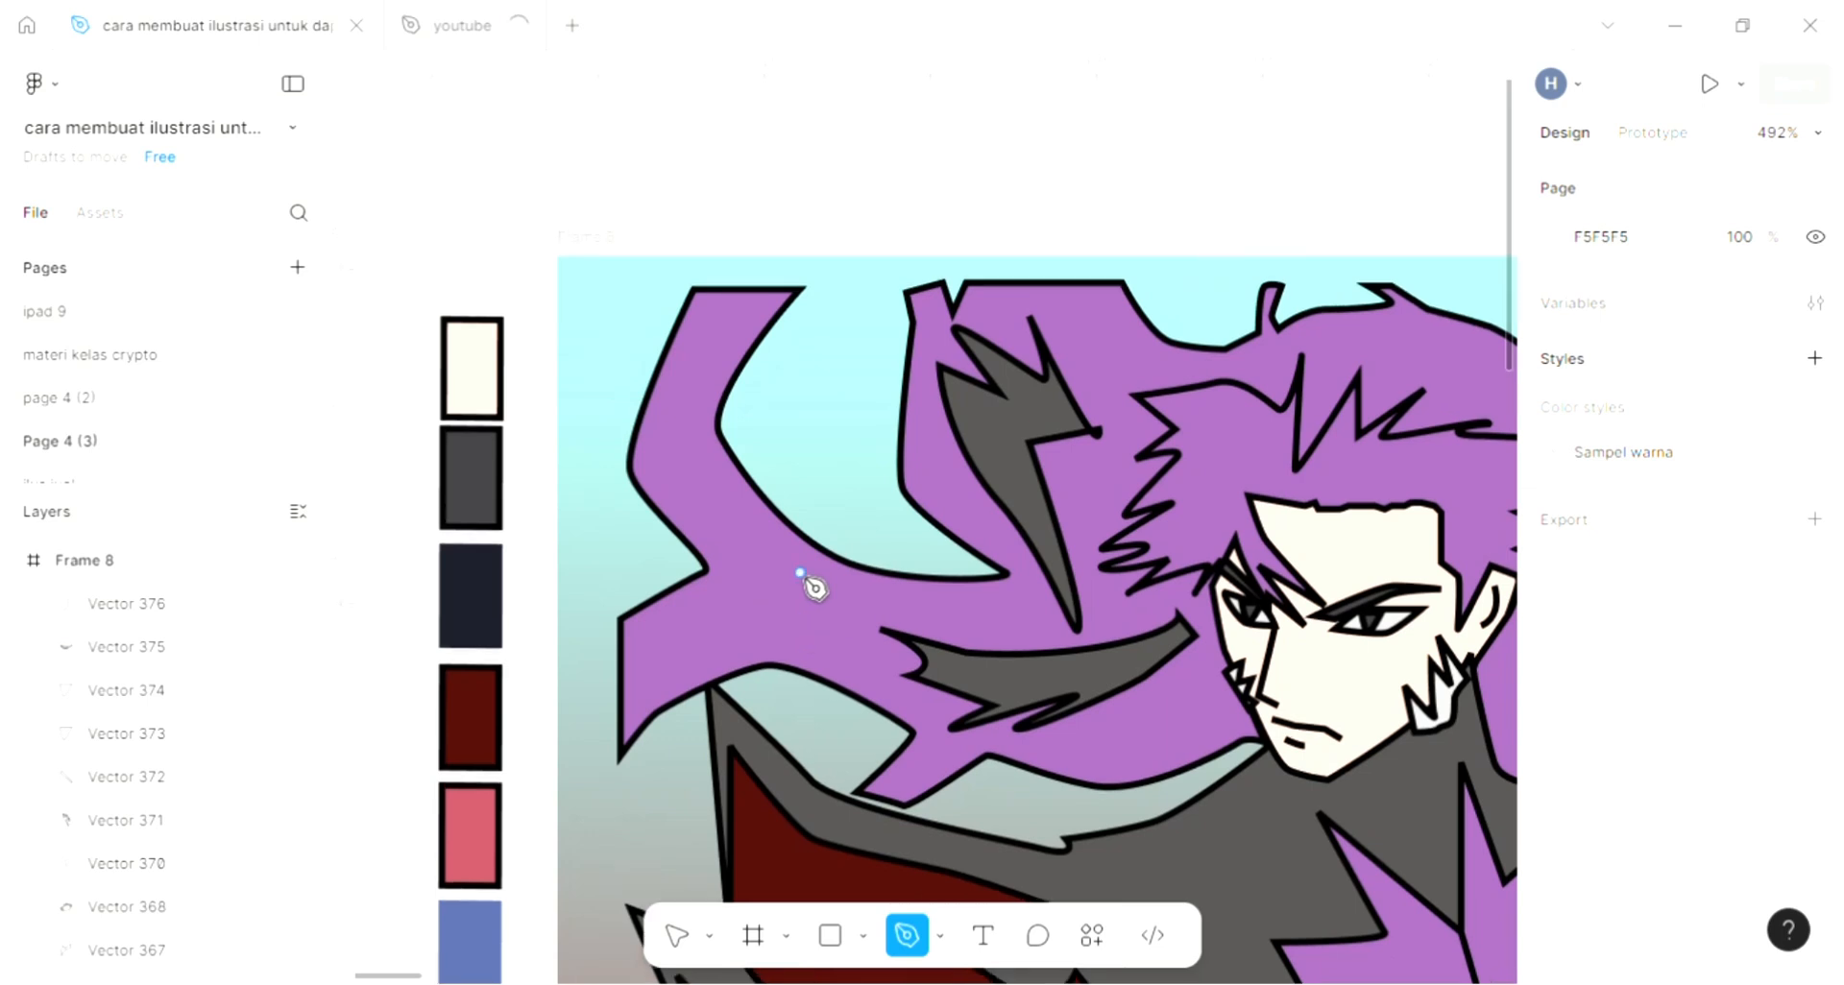
{"action": "left_click", "coordinate": [721, 320]}
{"action": "left_click_drag", "start_coordinate": [693, 467], "coordinate": [731, 516]}
{"action": "left_click", "coordinate": [790, 580]}
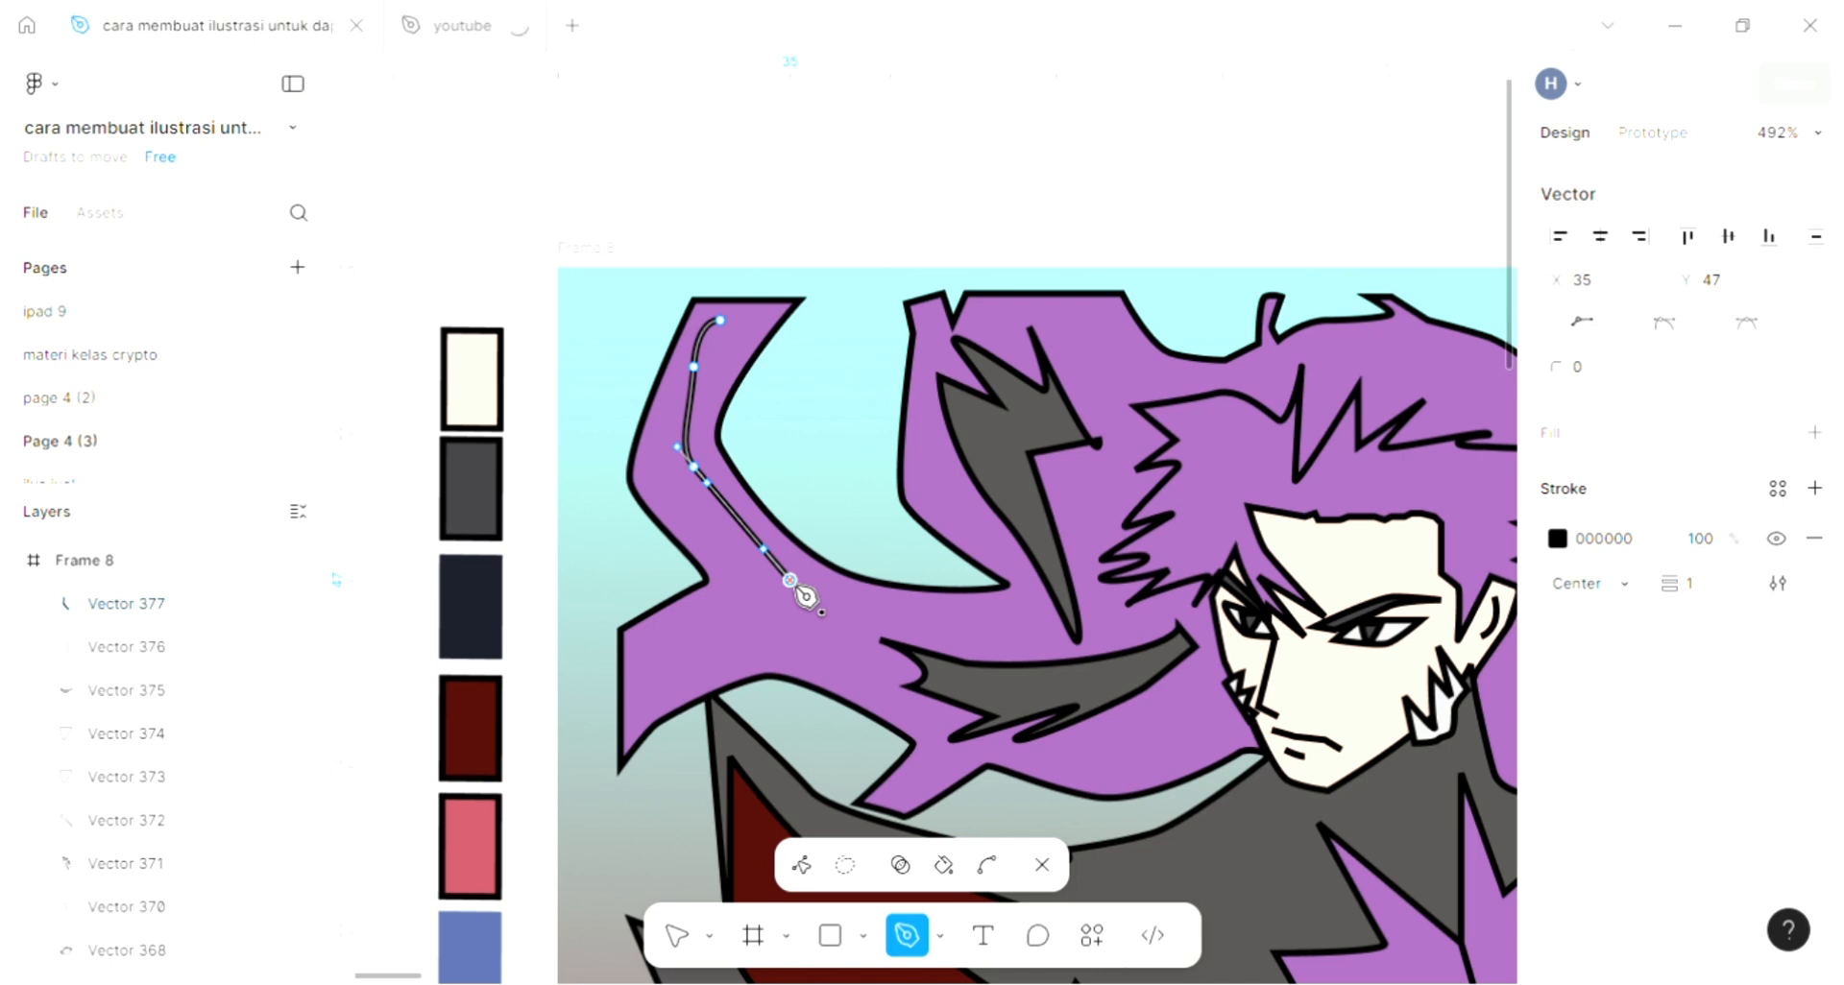
{"action": "key", "text": "Escape"}
{"action": "key", "text": "Escape"}
{"action": "key", "text": "Escape"}
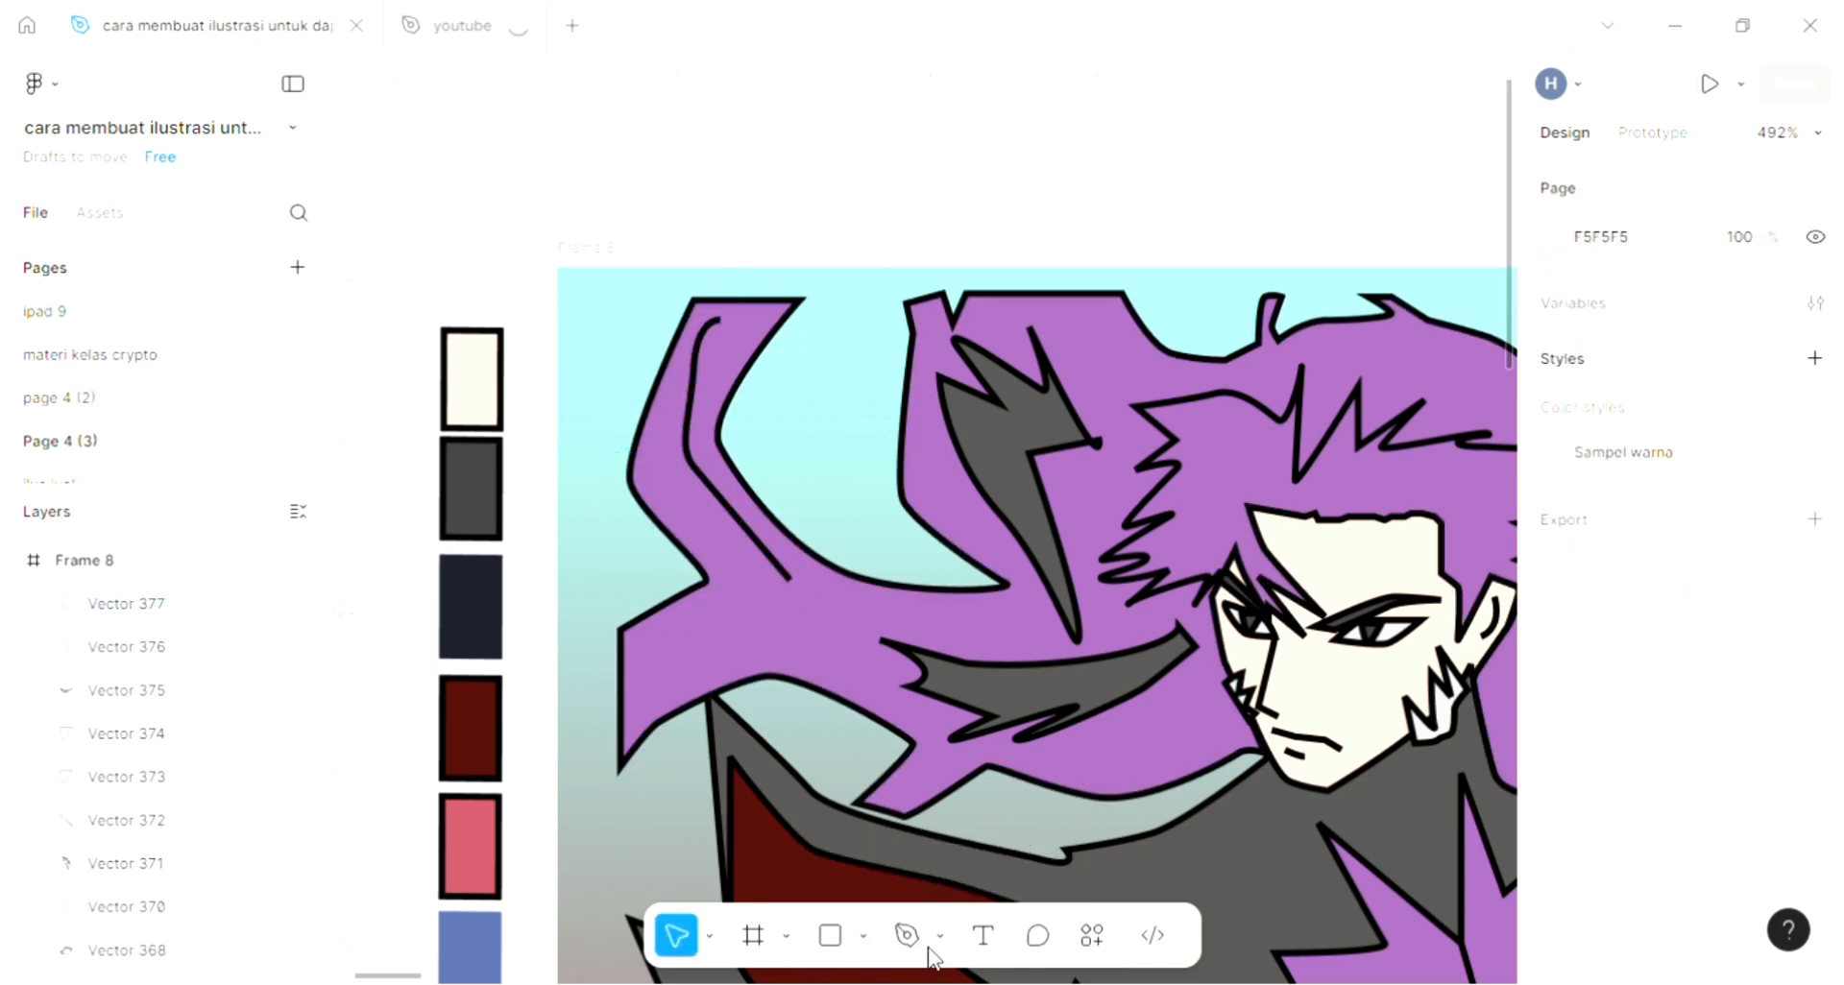
Step: Draw an open arched hair line about 25.9 × 8.88 along the lower tip of the far-left purple strand
{"action": "left_click", "coordinate": [908, 937]}
{"action": "left_click", "coordinate": [643, 689]}
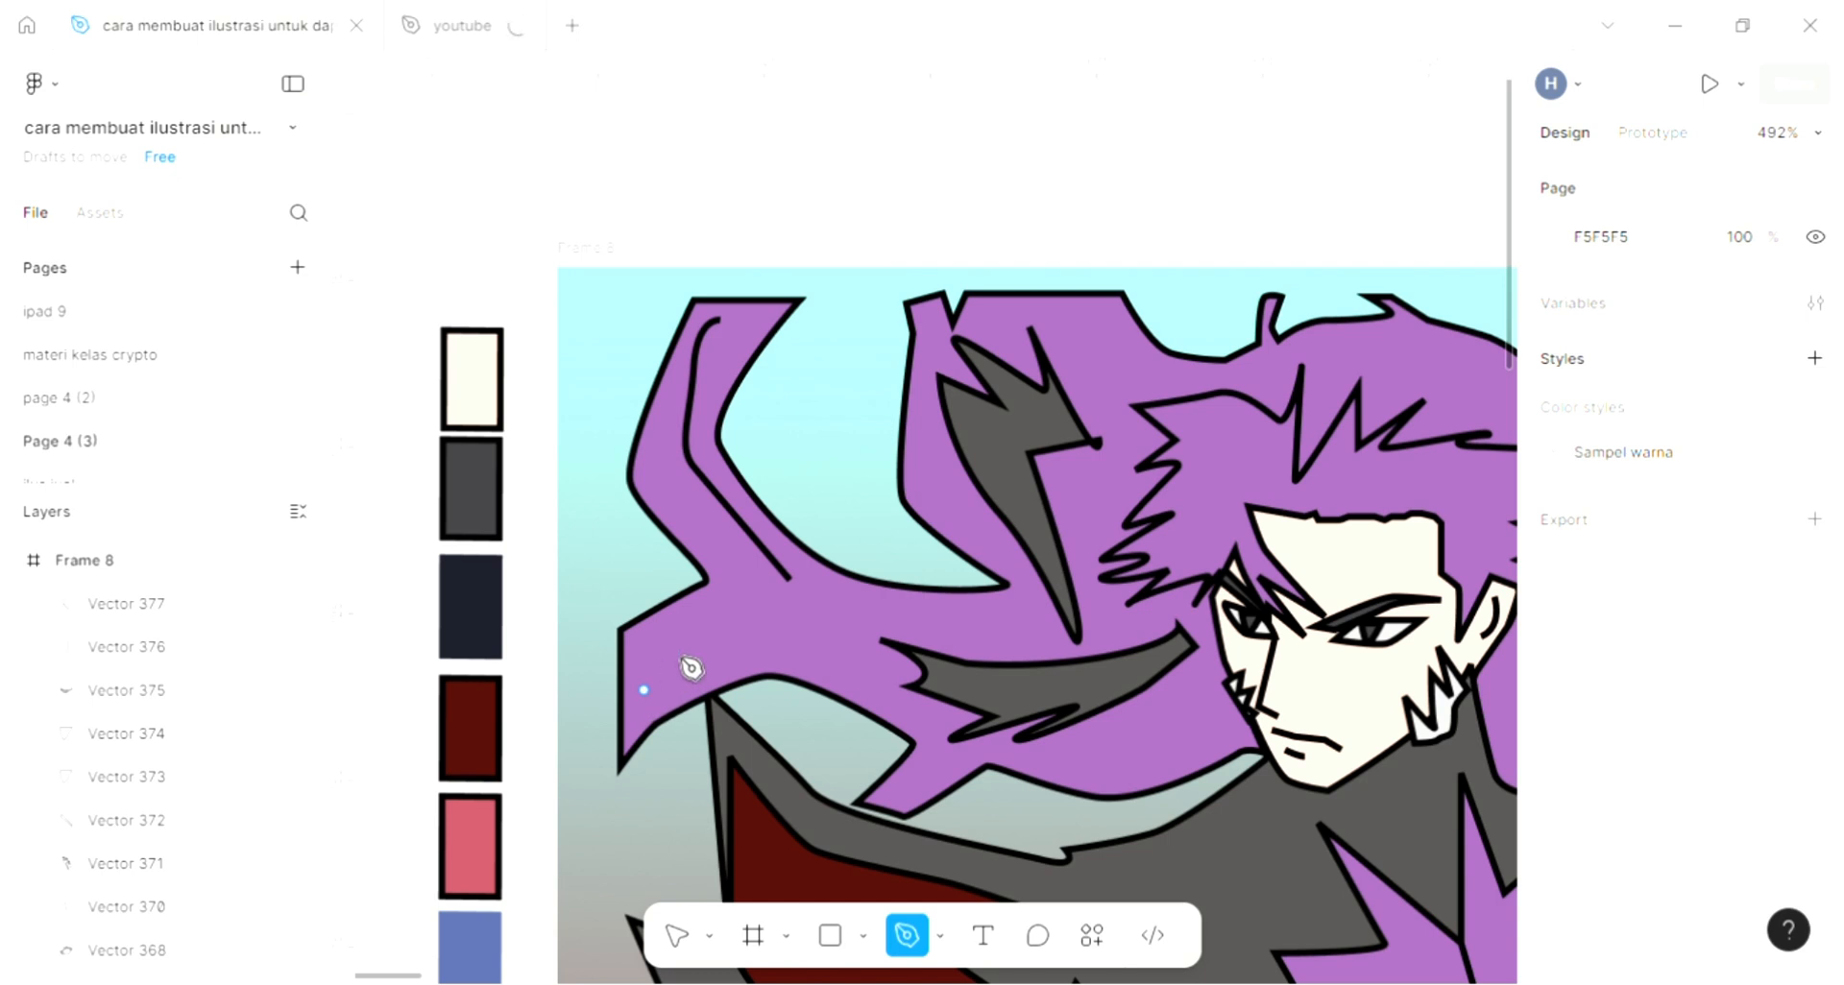
{"action": "left_click_drag", "start_coordinate": [810, 633], "coordinate": [840, 639]}
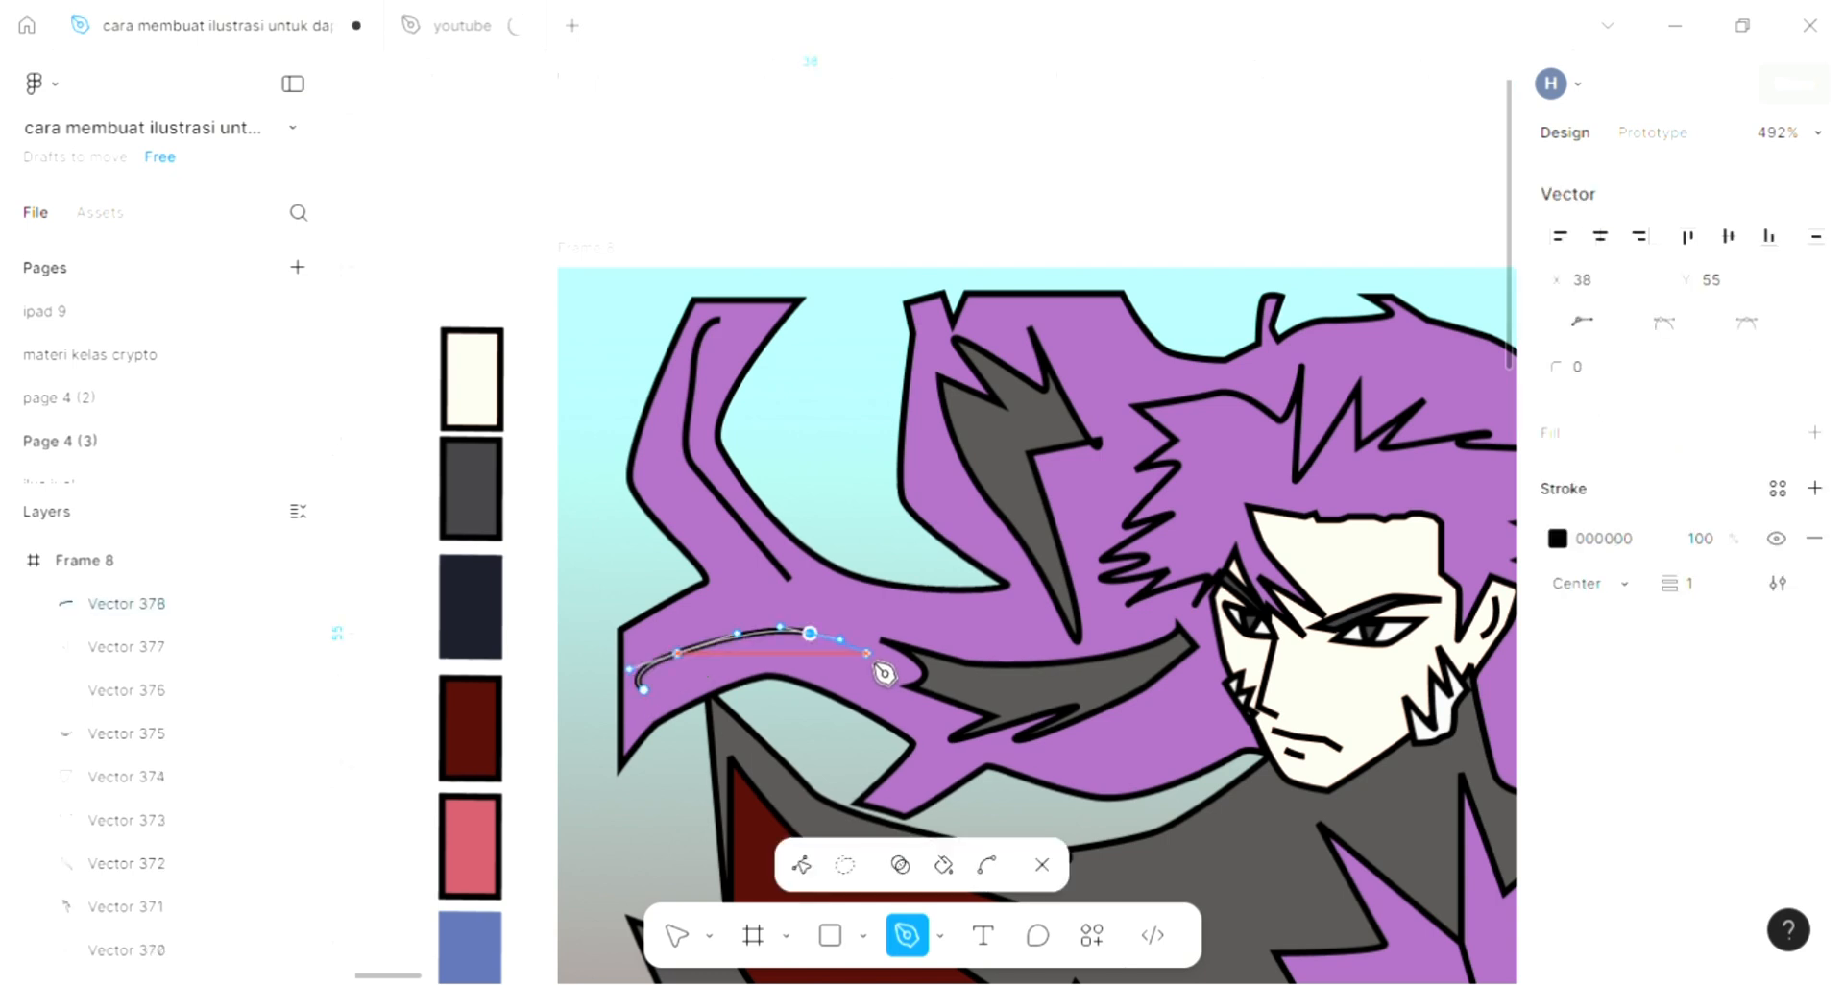
{"action": "key", "text": "Escape"}
{"action": "key", "text": "Escape"}
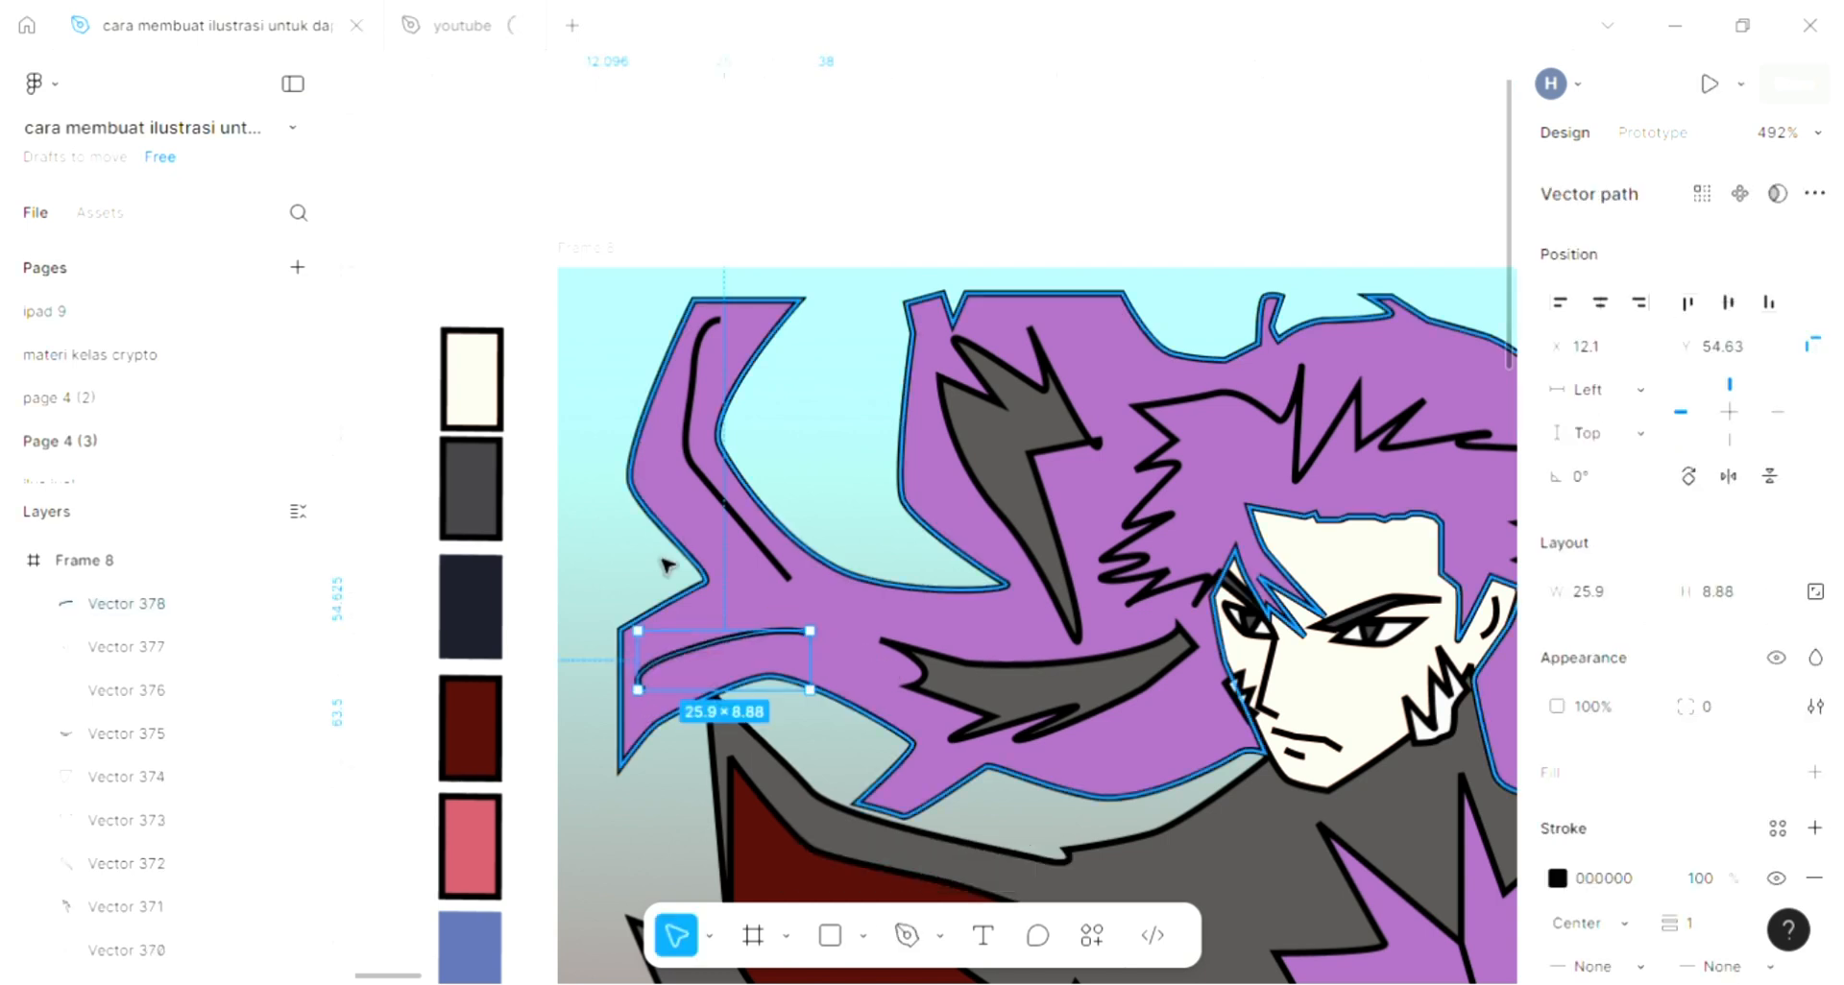
{"action": "key", "text": "Escape"}
{"action": "scroll", "coordinate": [794, 753], "scroll_direction": "right", "scroll_amount": 8}
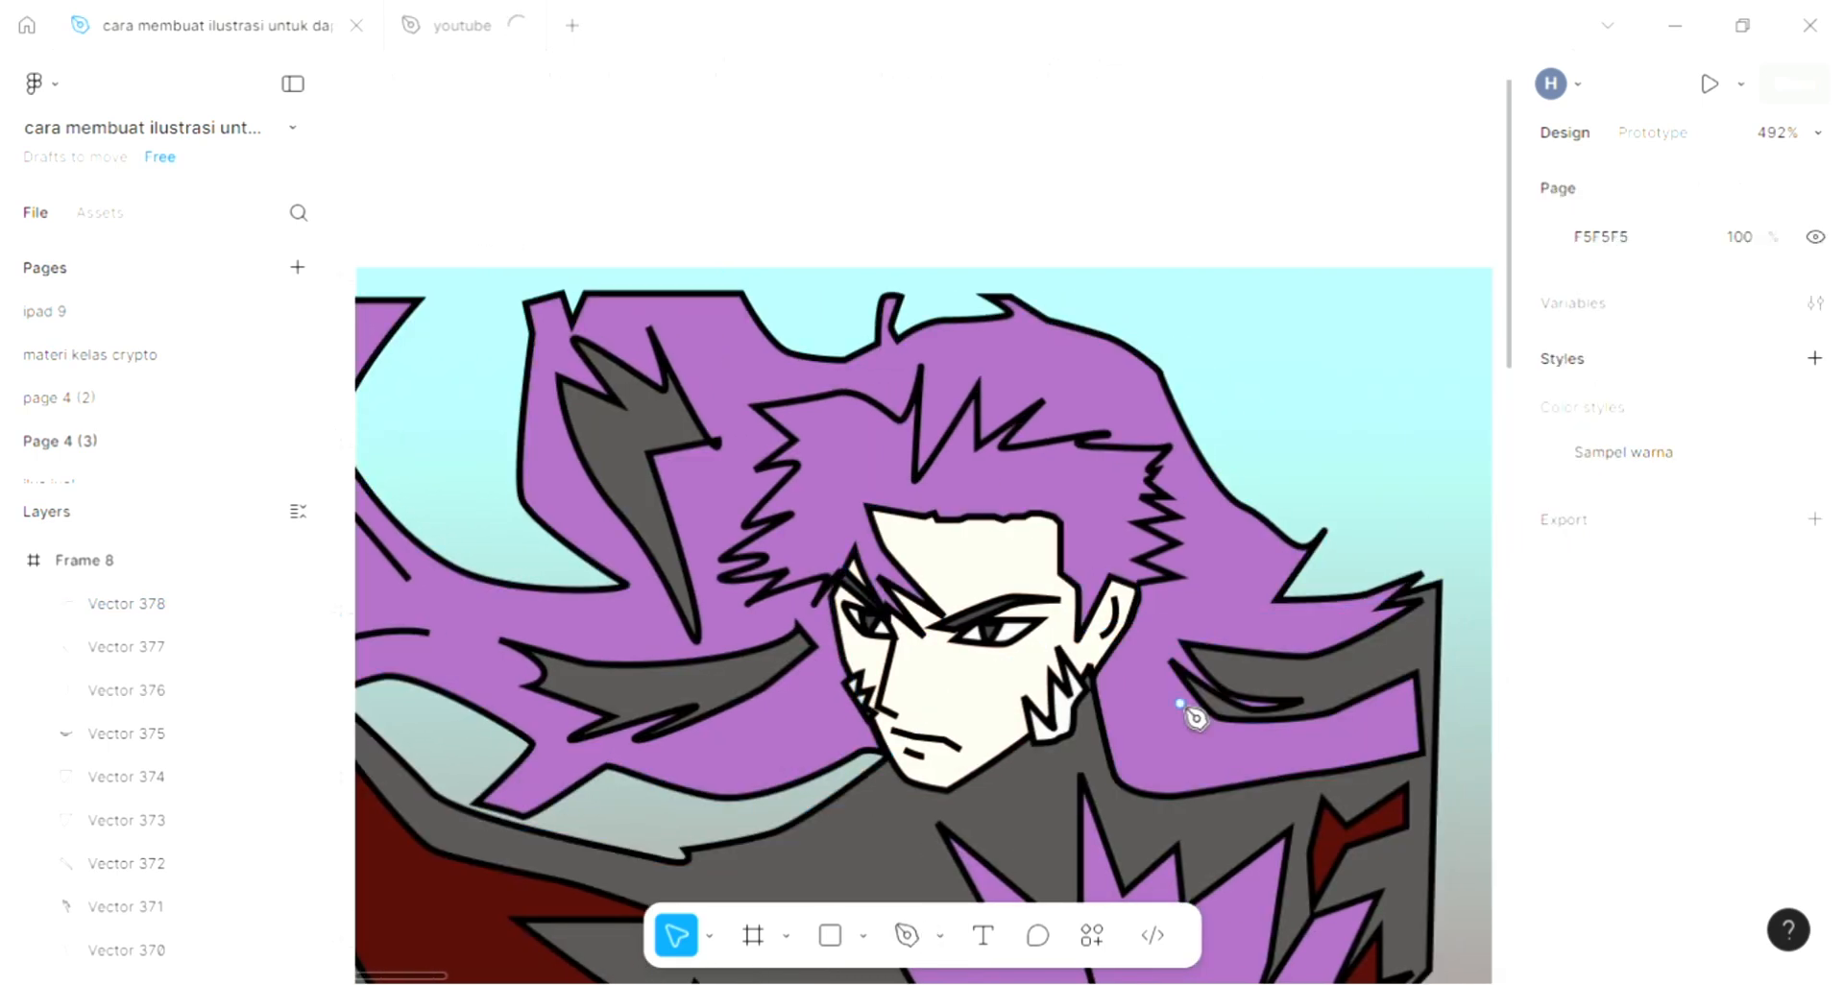
Step: Draw an open curved hair line about 39 × 14.1 inside the purple strand below the far-right grey lock and clear the selection
{"action": "scroll", "coordinate": [1194, 712], "scroll_direction": "right", "scroll_amount": 3}
{"action": "key", "text": "p"}
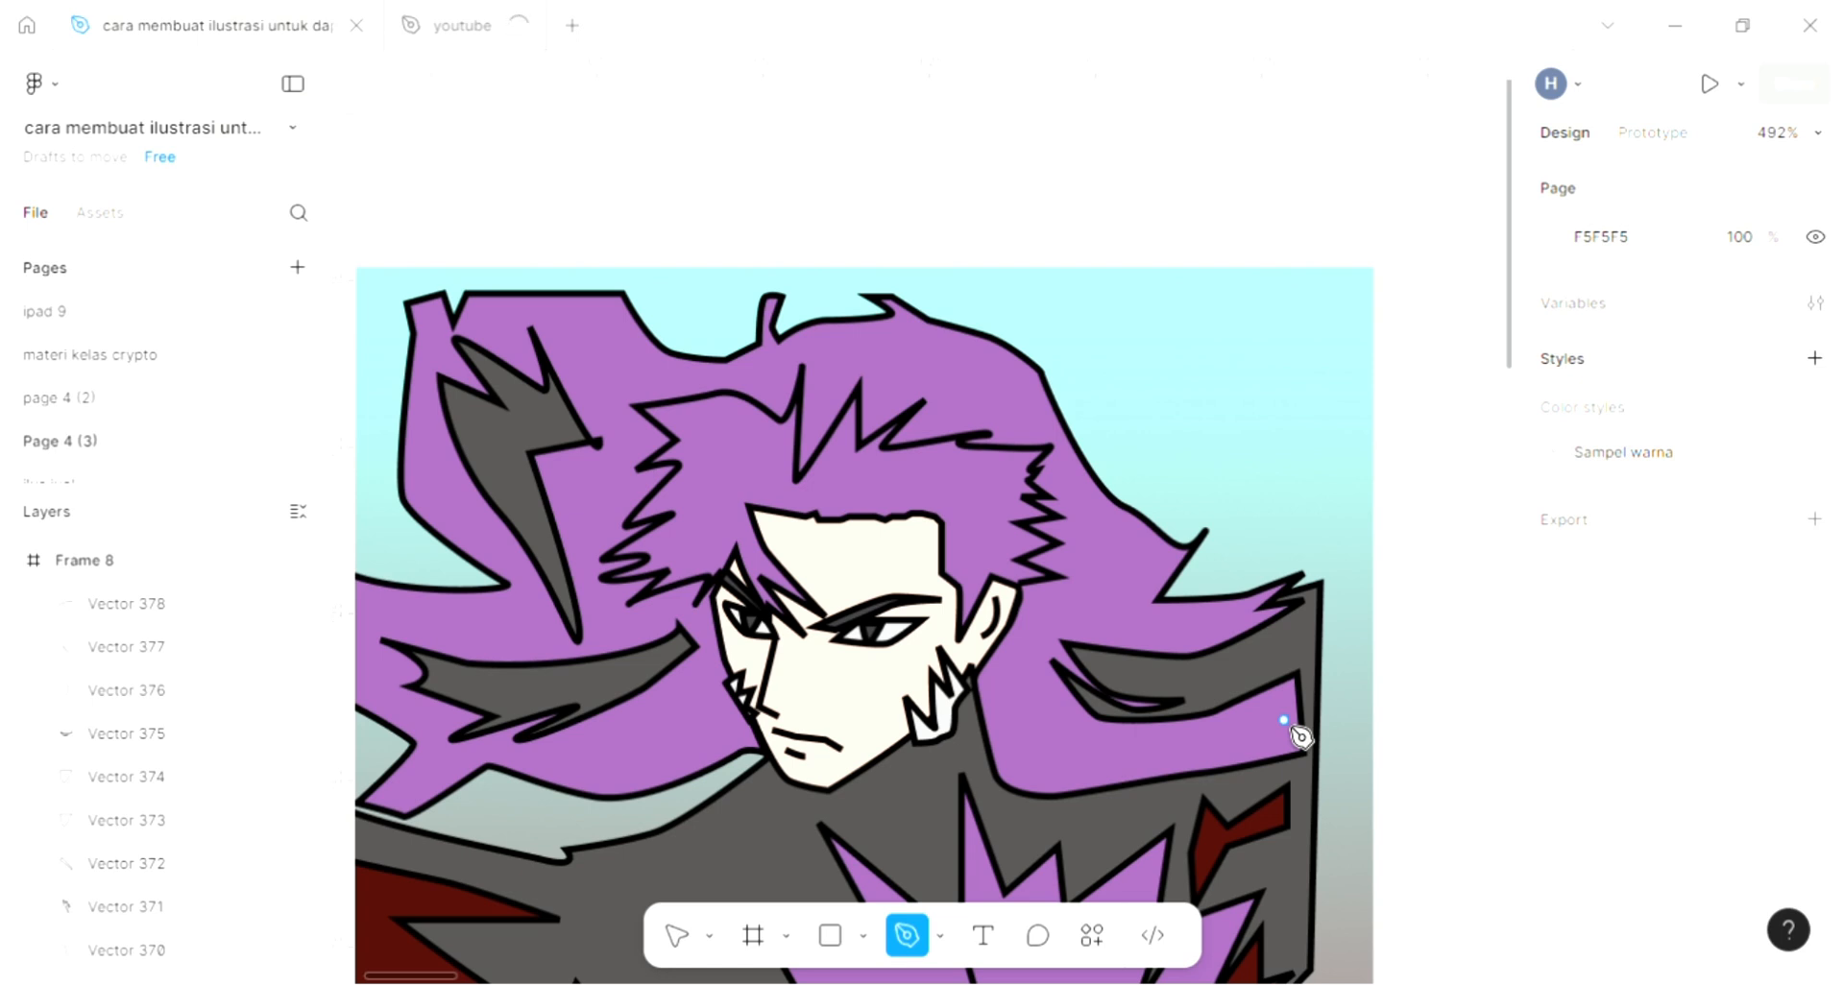
{"action": "left_click_drag", "start_coordinate": [1091, 756], "coordinate": [1028, 714]}
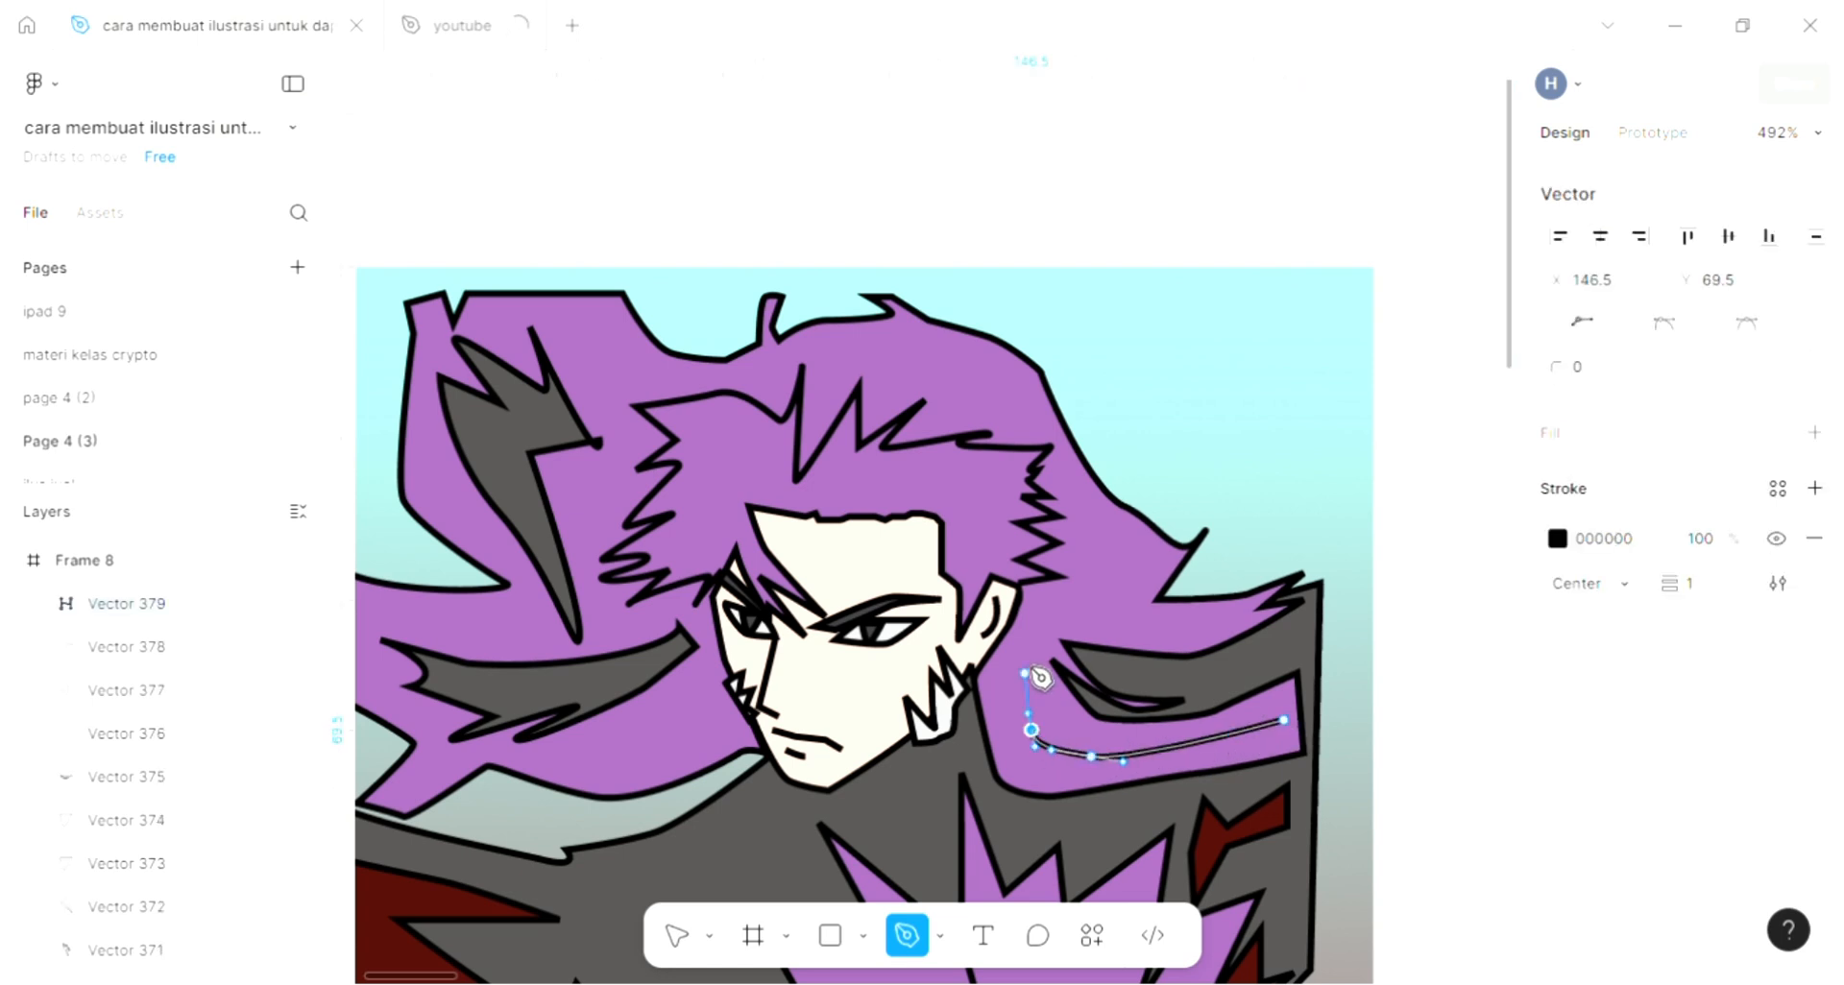
{"action": "left_click", "coordinate": [1025, 663]}
{"action": "key", "text": "Escape"}
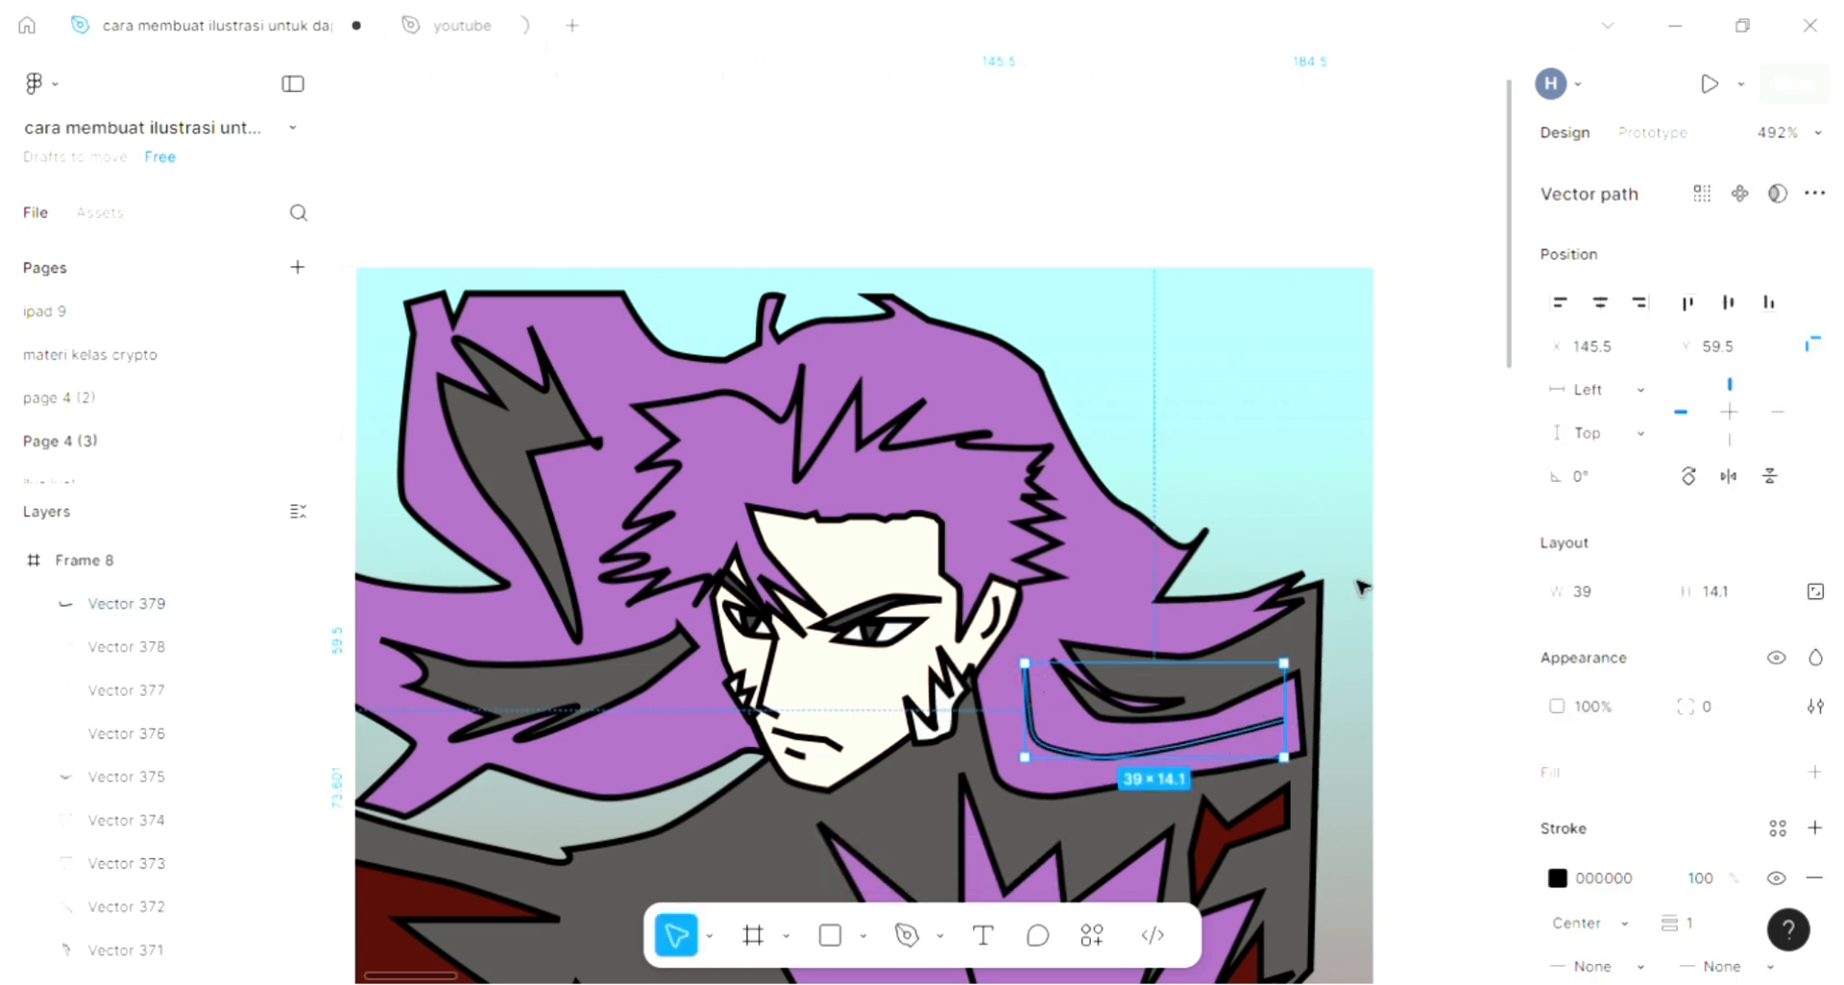
{"action": "key", "text": "Escape"}
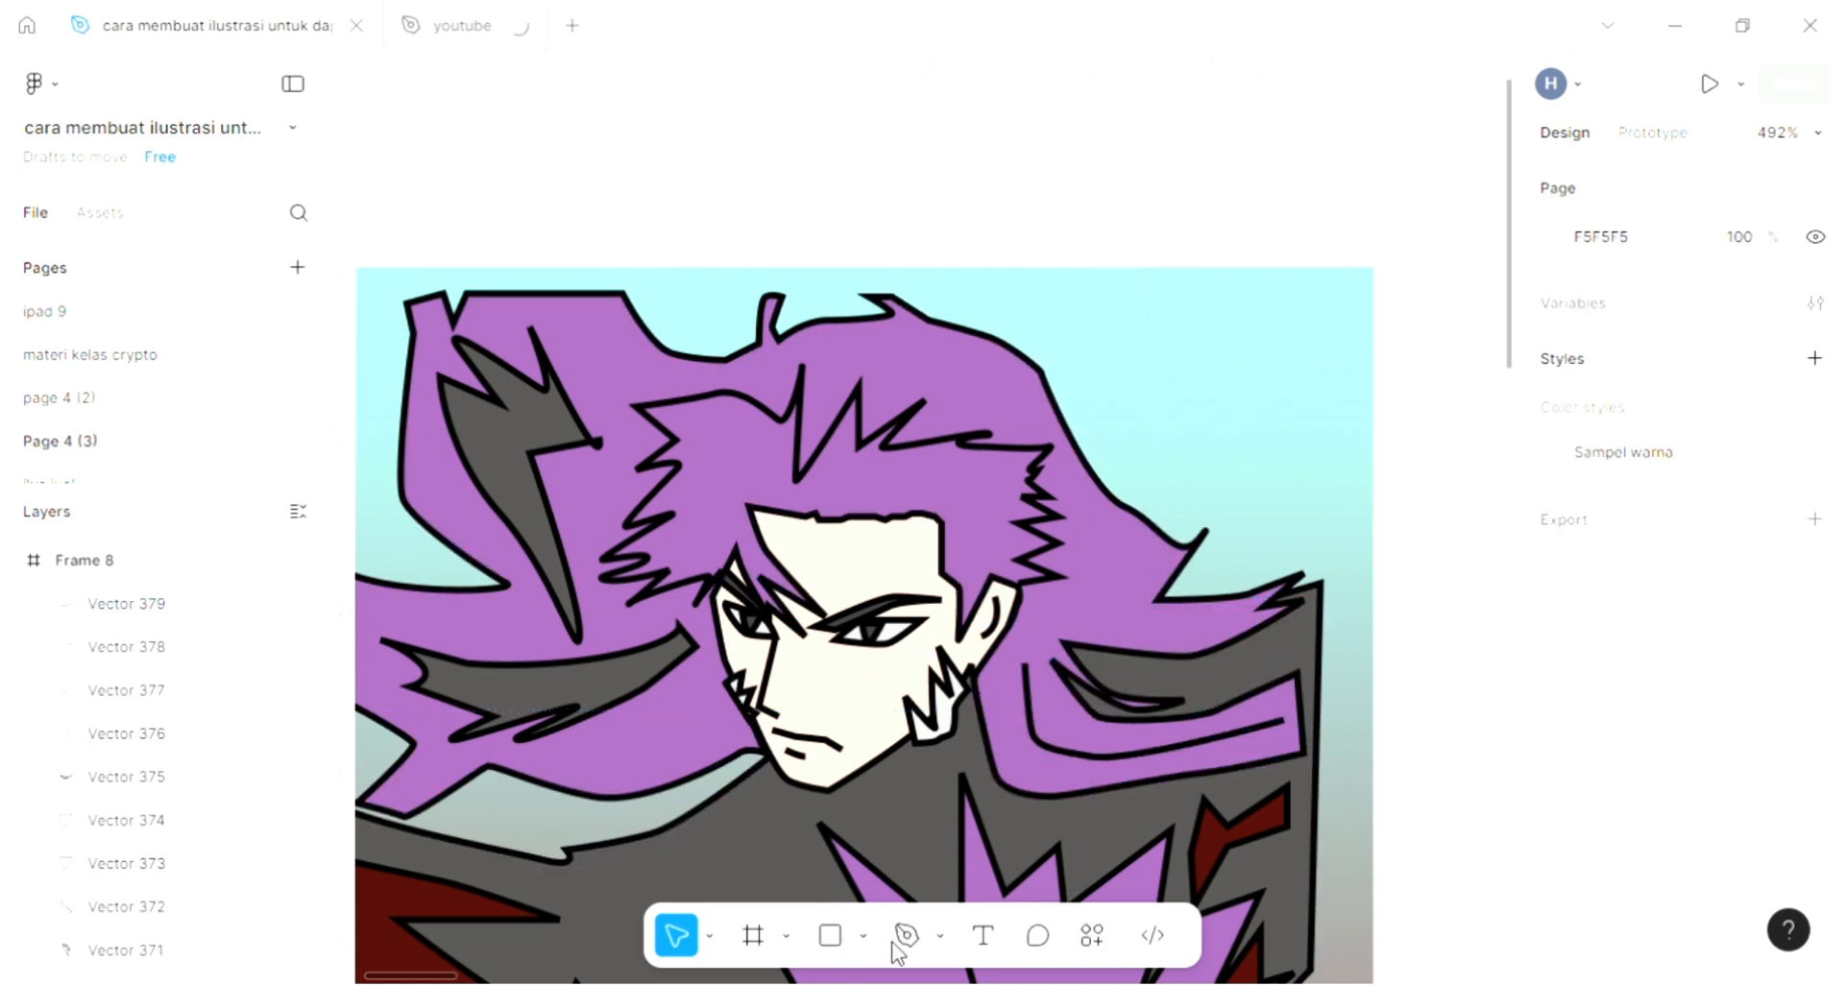
Step: Draw an open bent hair line about 23.1 × 22.57 in the purple hair above the ear-side grey lock and clear the selection
{"action": "key", "text": "p"}
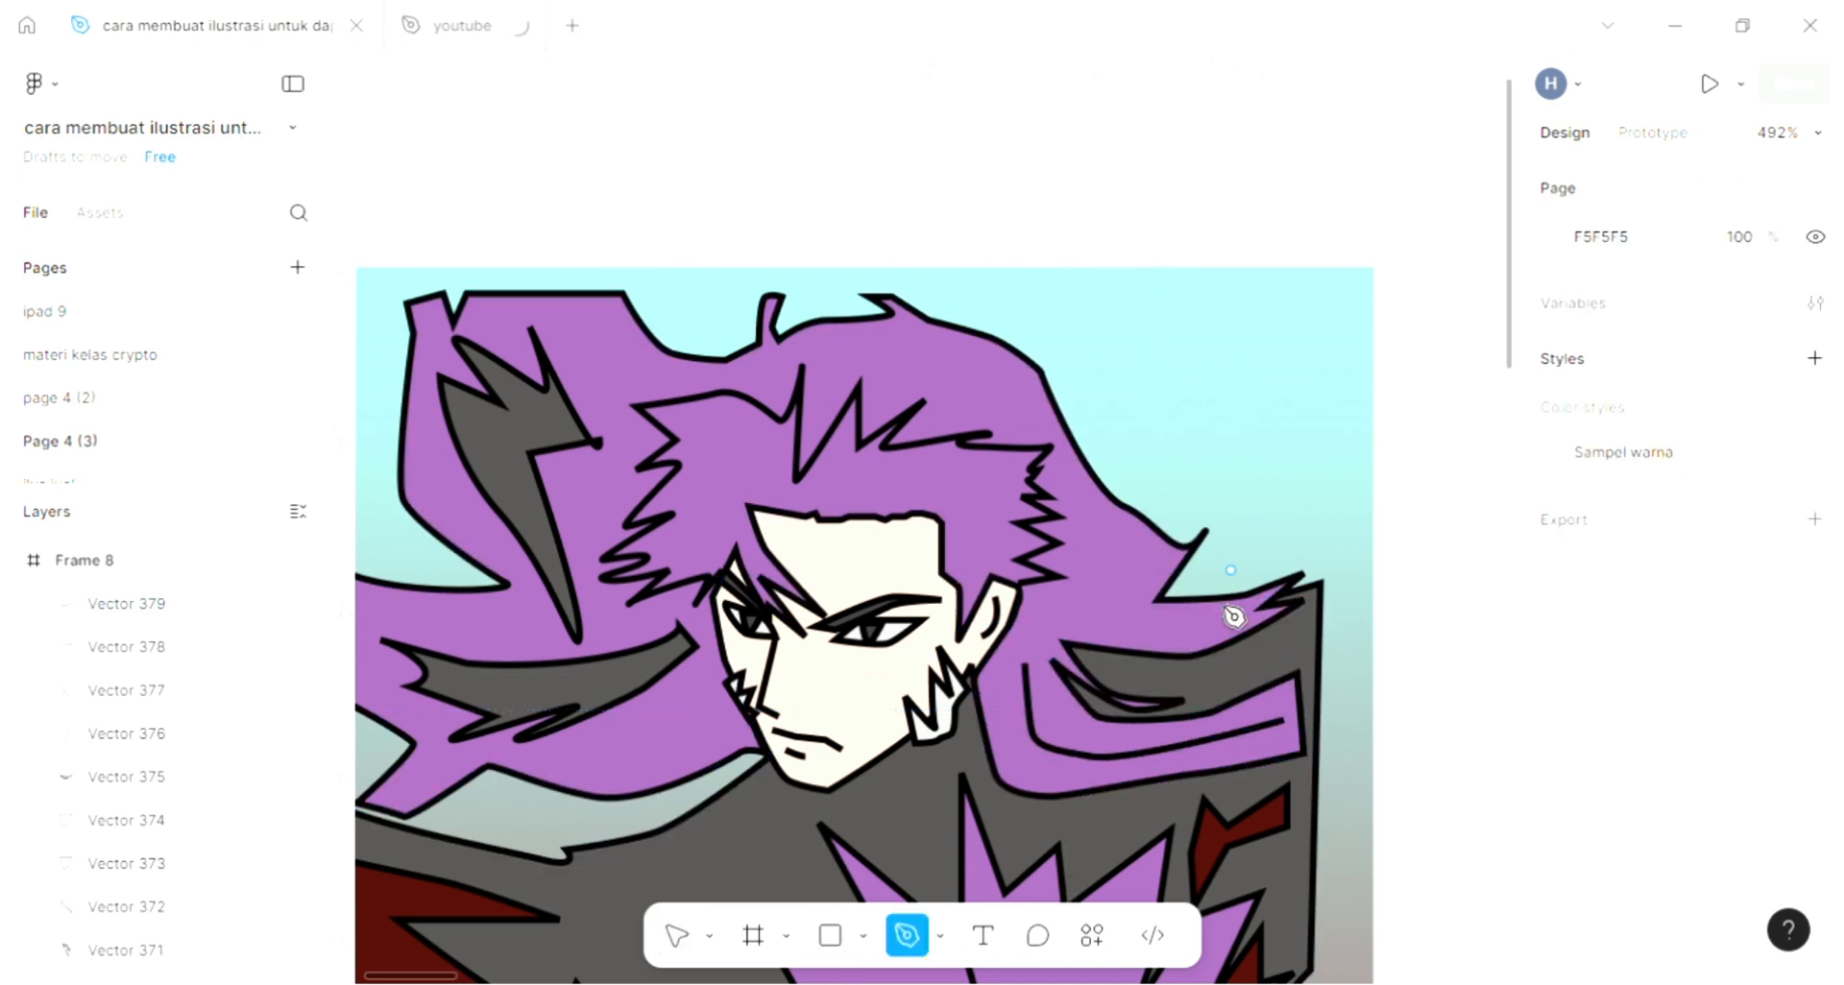
{"action": "left_click", "coordinate": [1067, 610]}
{"action": "left_click_drag", "start_coordinate": [1133, 567], "coordinate": [1074, 493]}
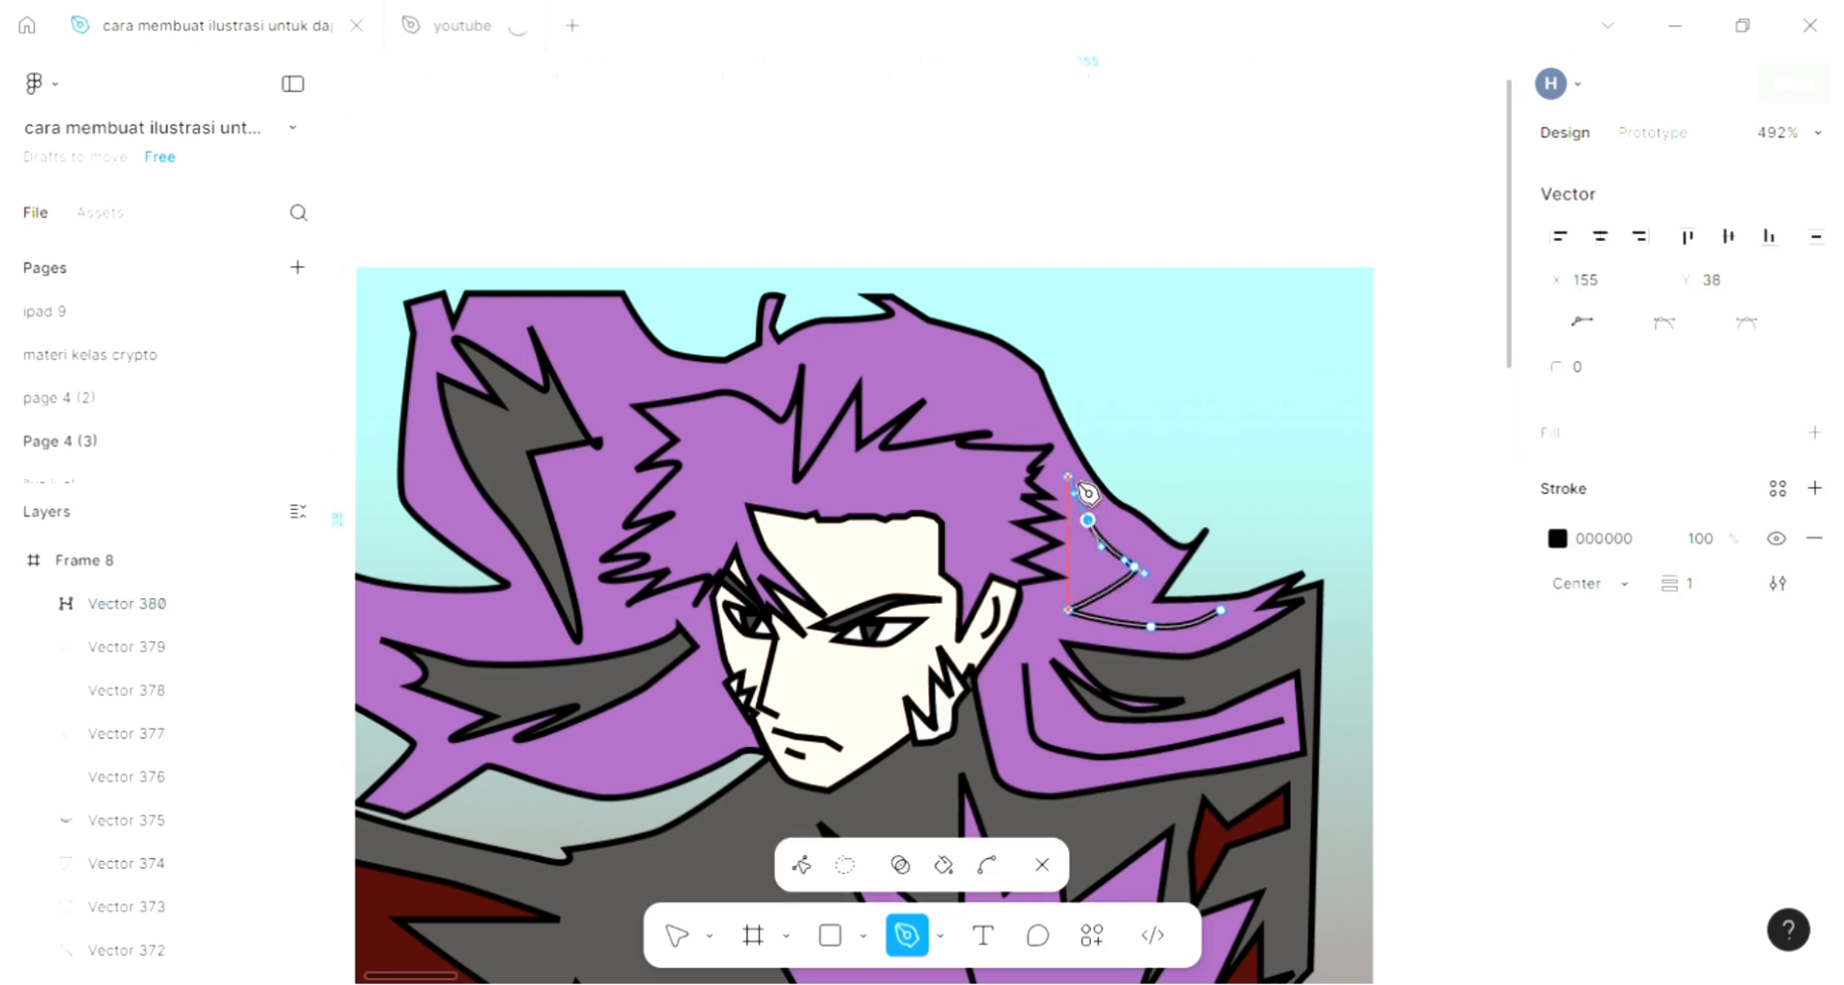
{"action": "left_click", "coordinate": [1068, 477]}
{"action": "key", "text": "Escape"}
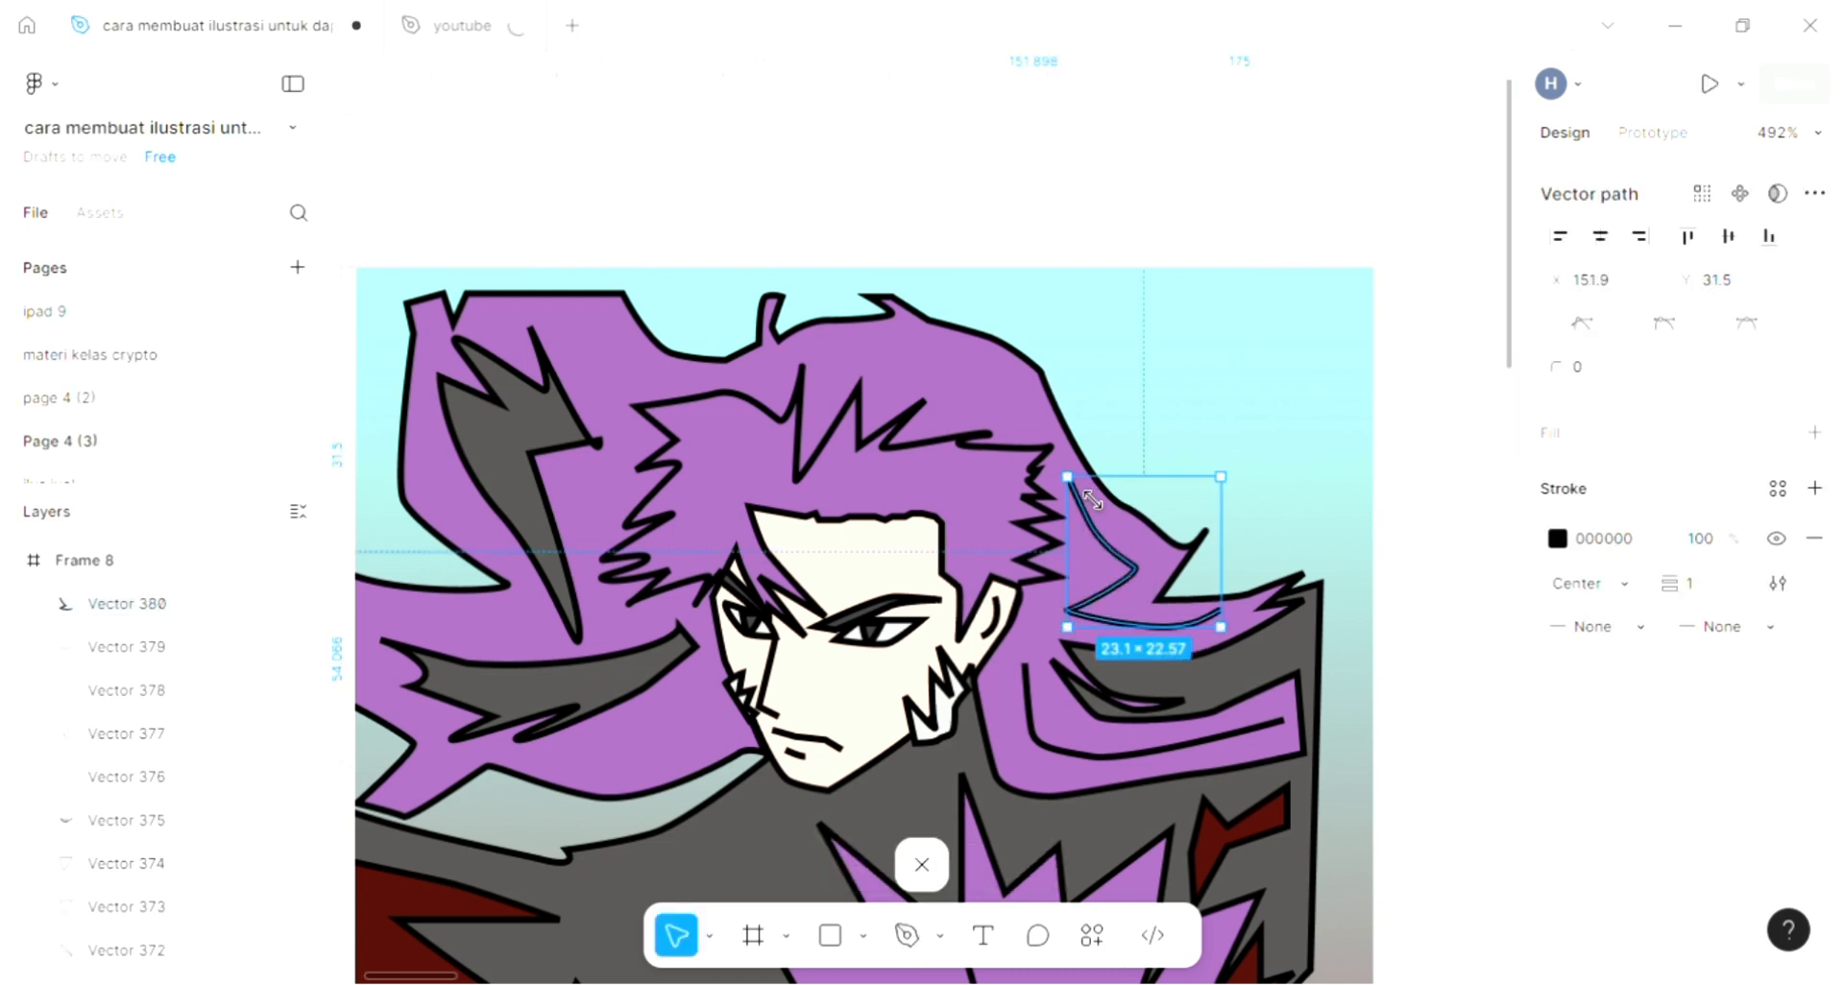
{"action": "key", "text": "Escape"}
Step: Draw the zigzag lower edge of a neck shadow with the Pen tool, from the shoulder past the chin to below the ear
{"action": "scroll", "coordinate": [1111, 439], "scroll_direction": "down", "scroll_amount": 2}
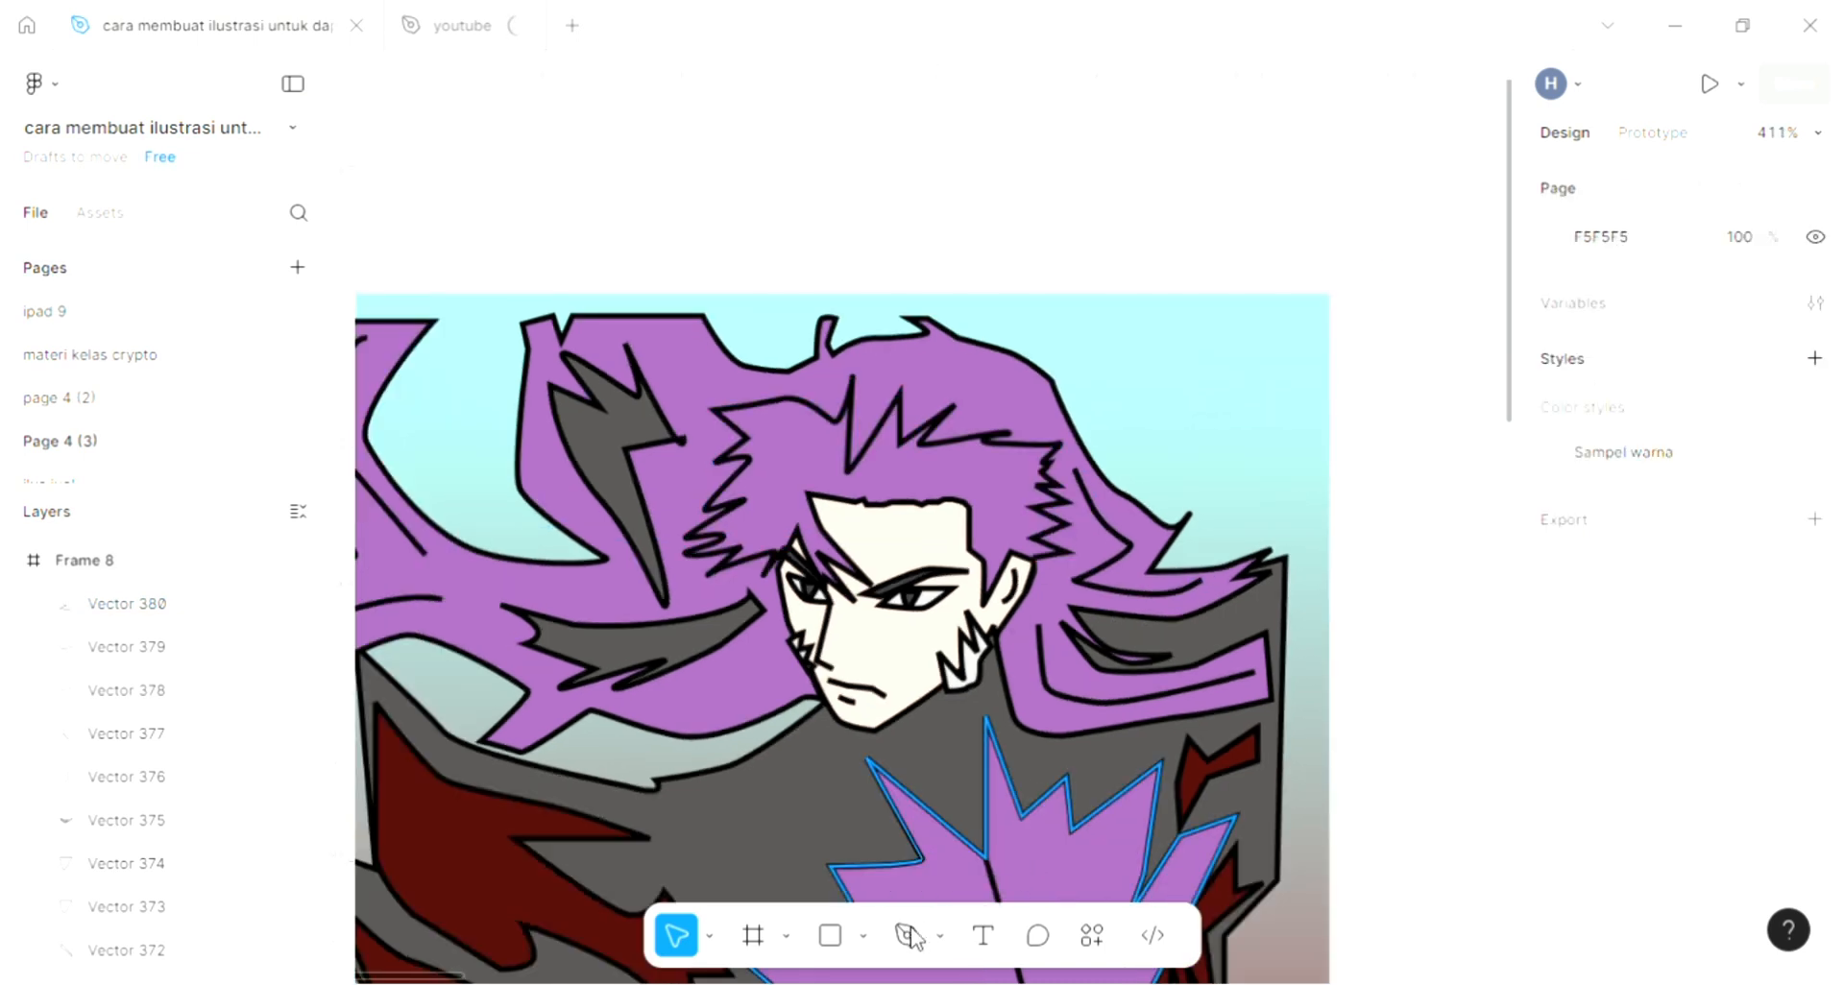
{"action": "key", "text": "p"}
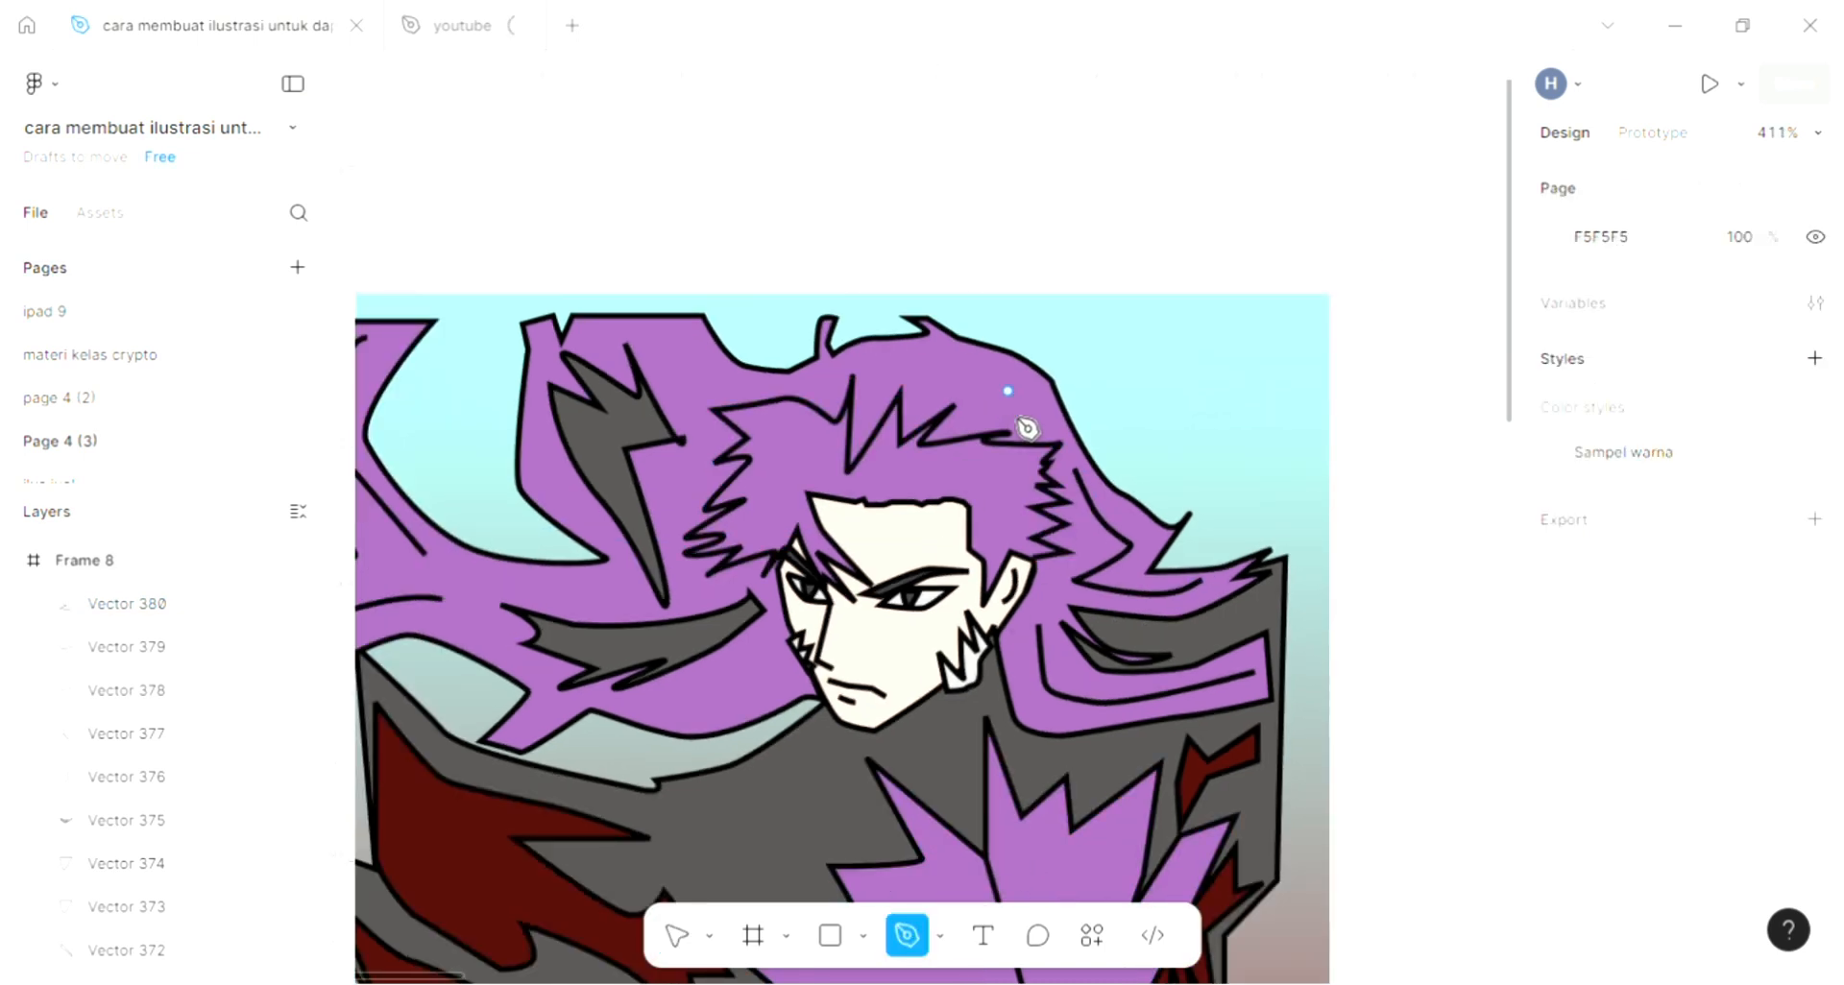
{"action": "scroll", "coordinate": [1056, 574], "scroll_direction": "down", "scroll_amount": 1}
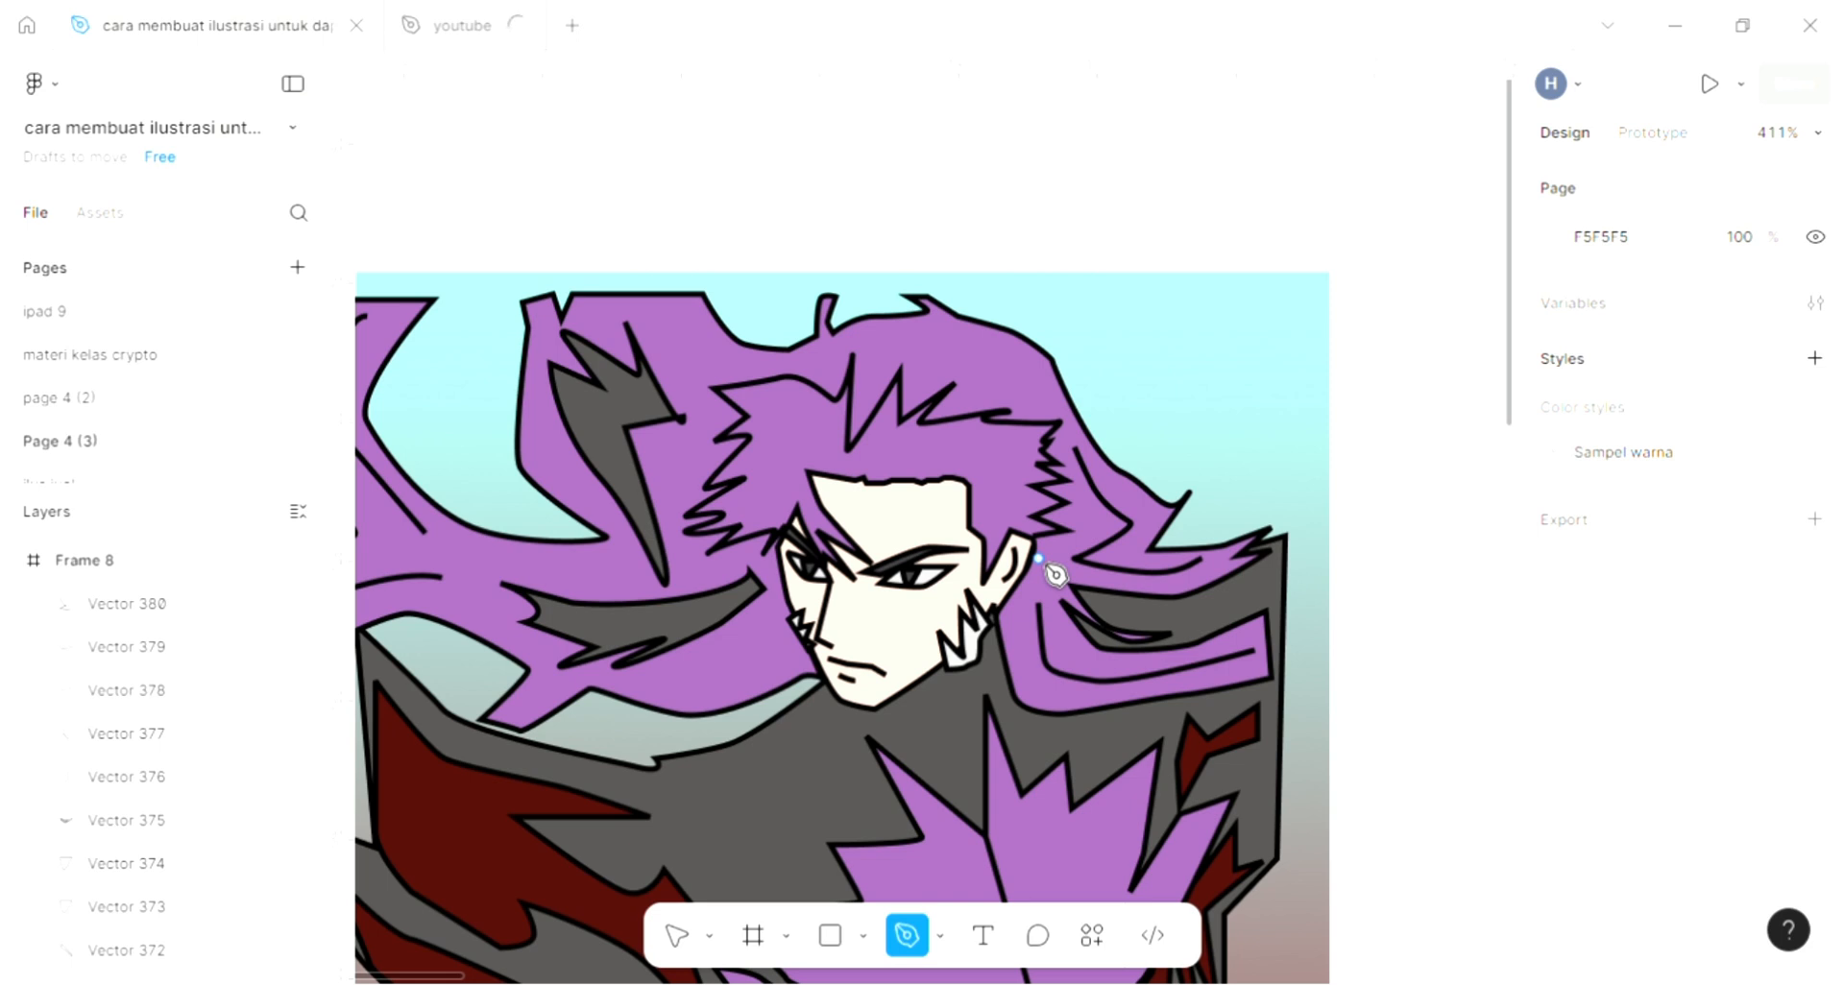
{"action": "scroll", "coordinate": [1057, 574], "scroll_direction": "down", "scroll_amount": 5}
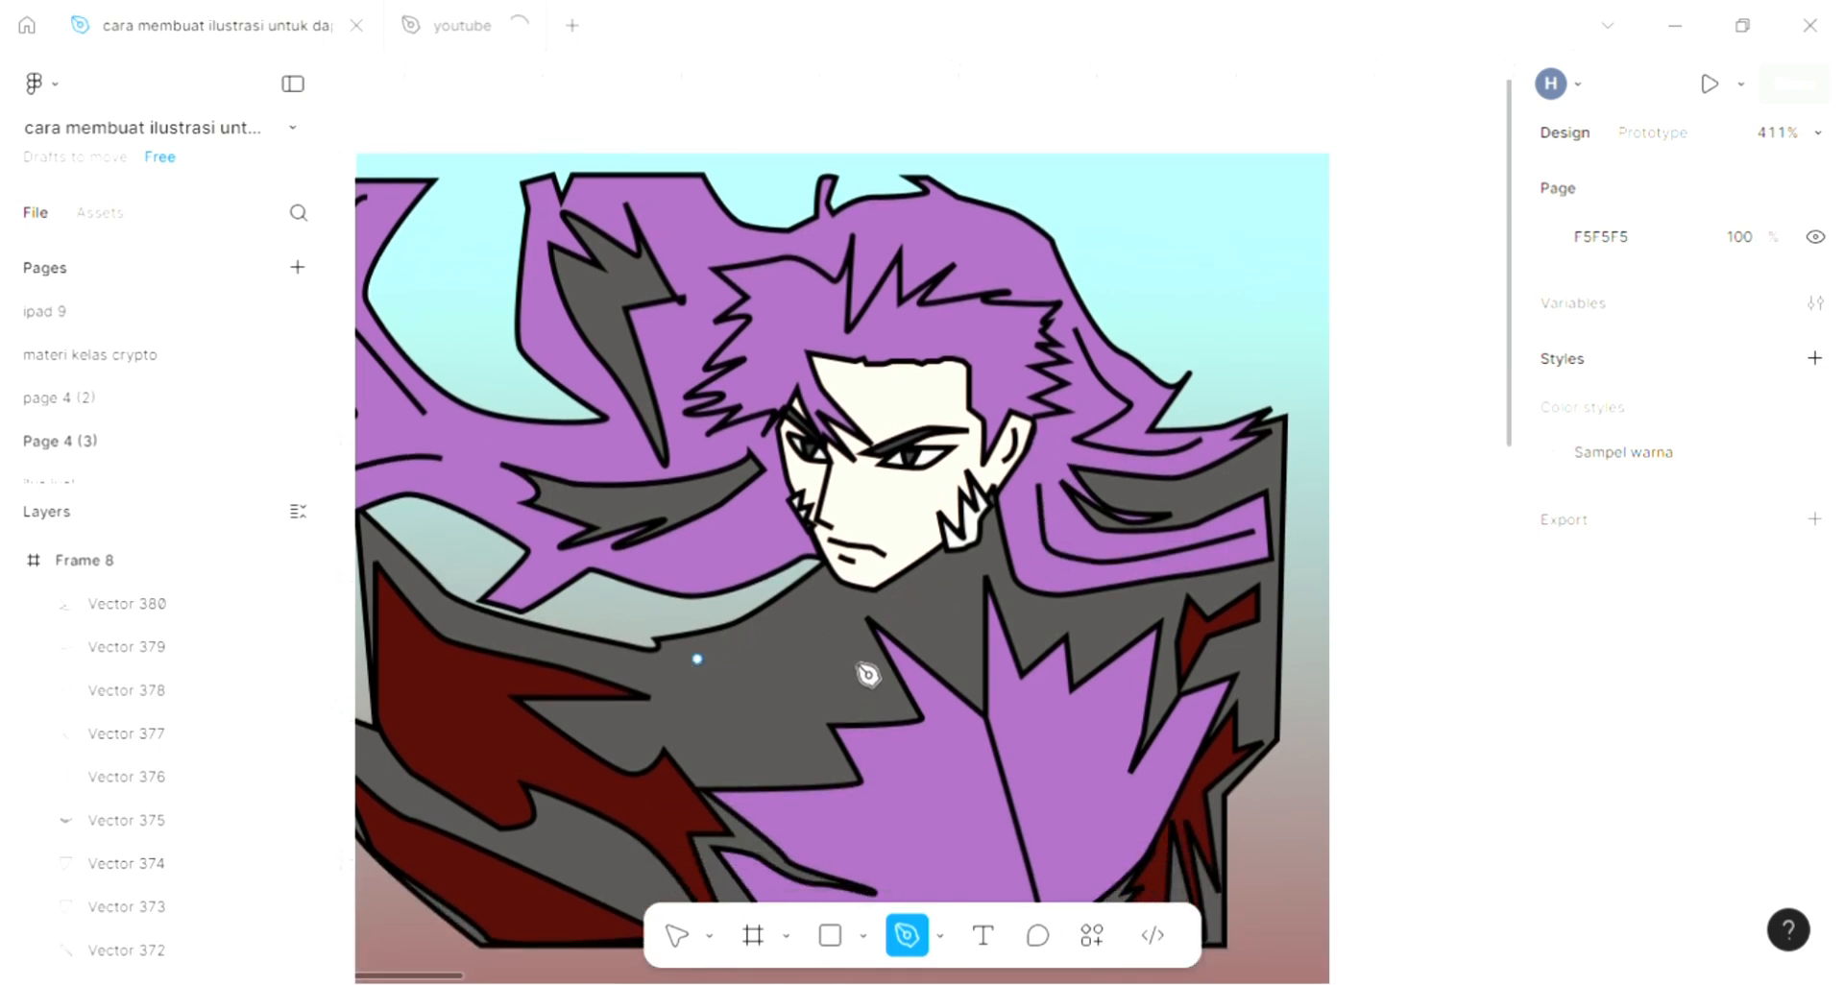
{"action": "left_click", "coordinate": [844, 600]}
{"action": "left_click", "coordinate": [949, 659]}
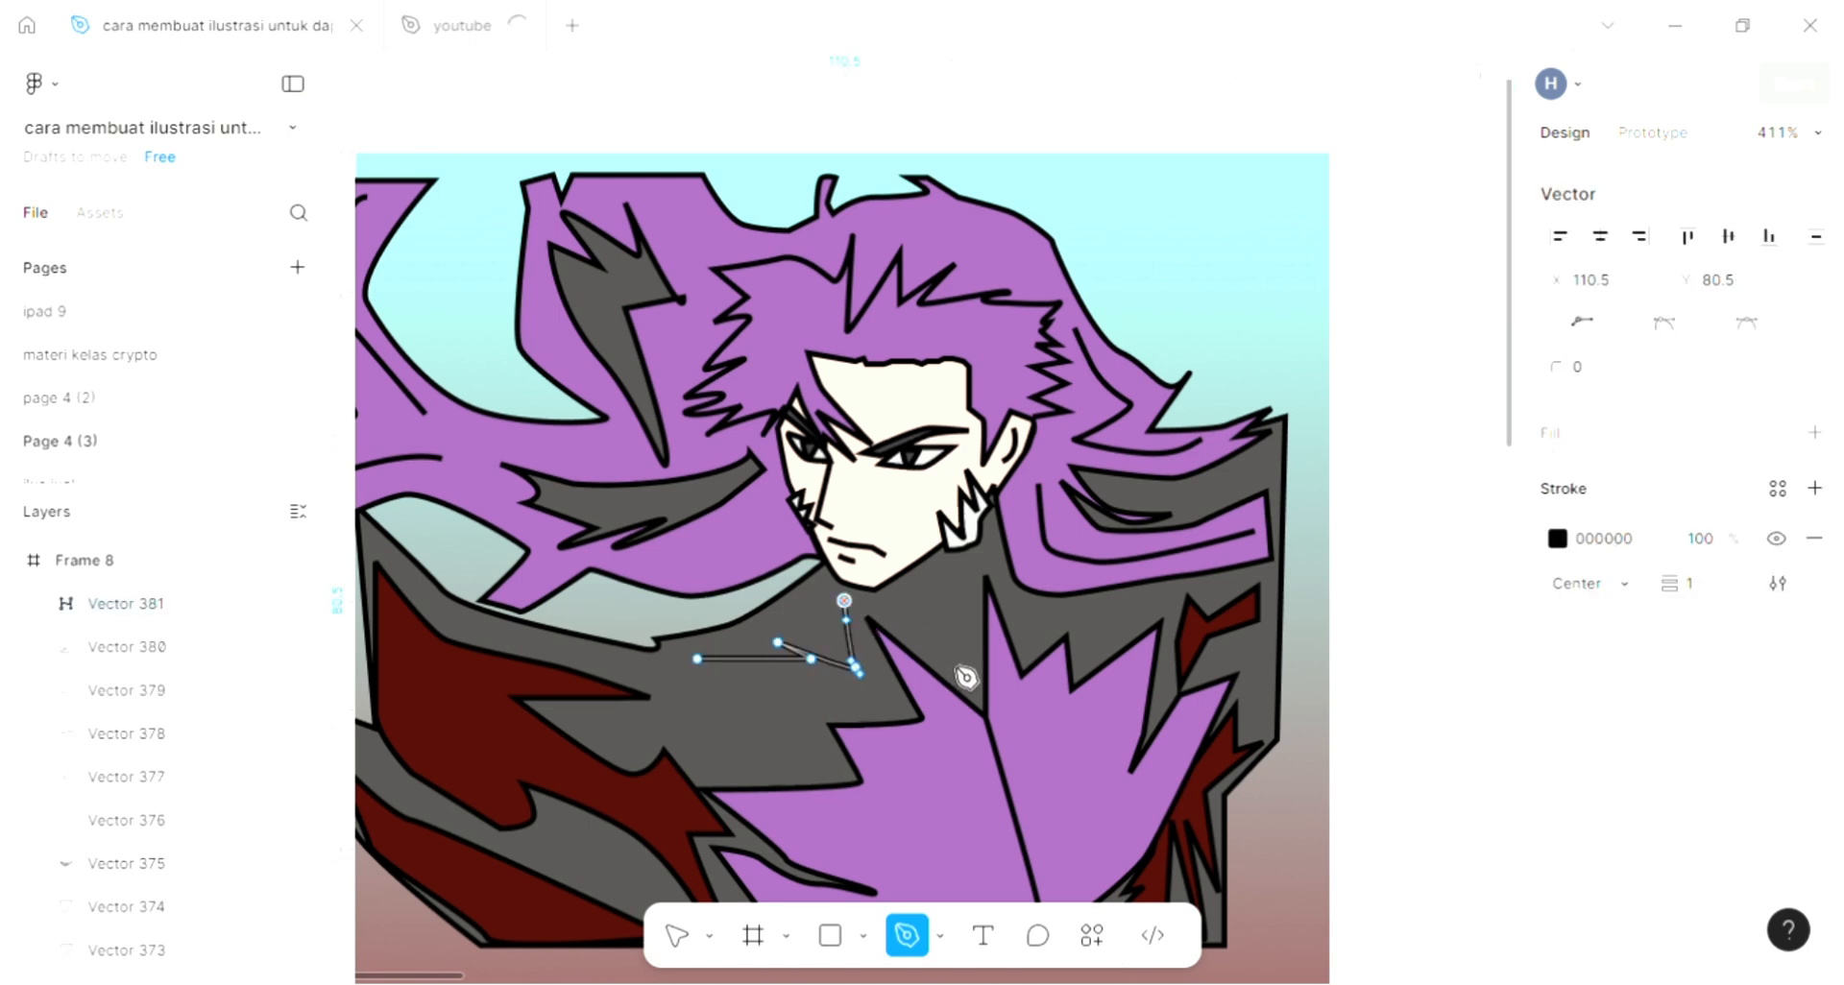
{"action": "left_click", "coordinate": [966, 578]}
{"action": "left_click", "coordinate": [994, 539]}
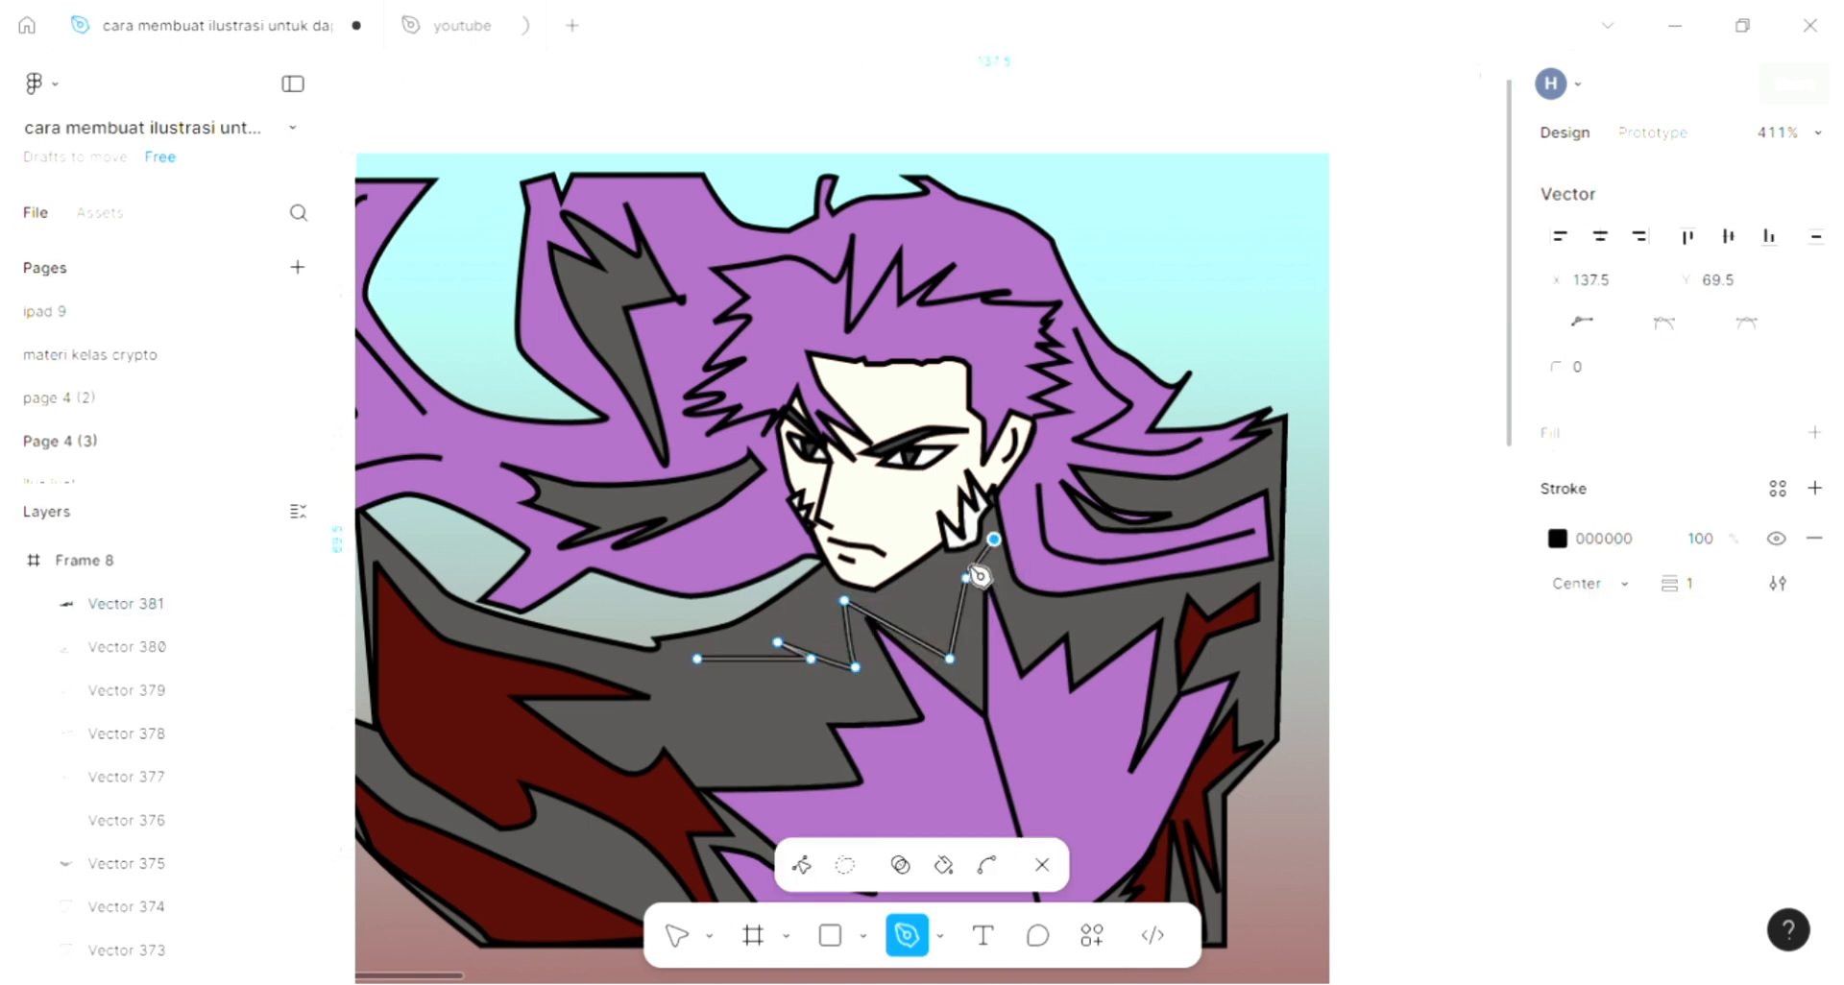
{"action": "left_click", "coordinate": [930, 601]}
{"action": "left_click", "coordinate": [930, 617]}
{"action": "left_click_drag", "start_coordinate": [900, 600], "coordinate": [887, 593]}
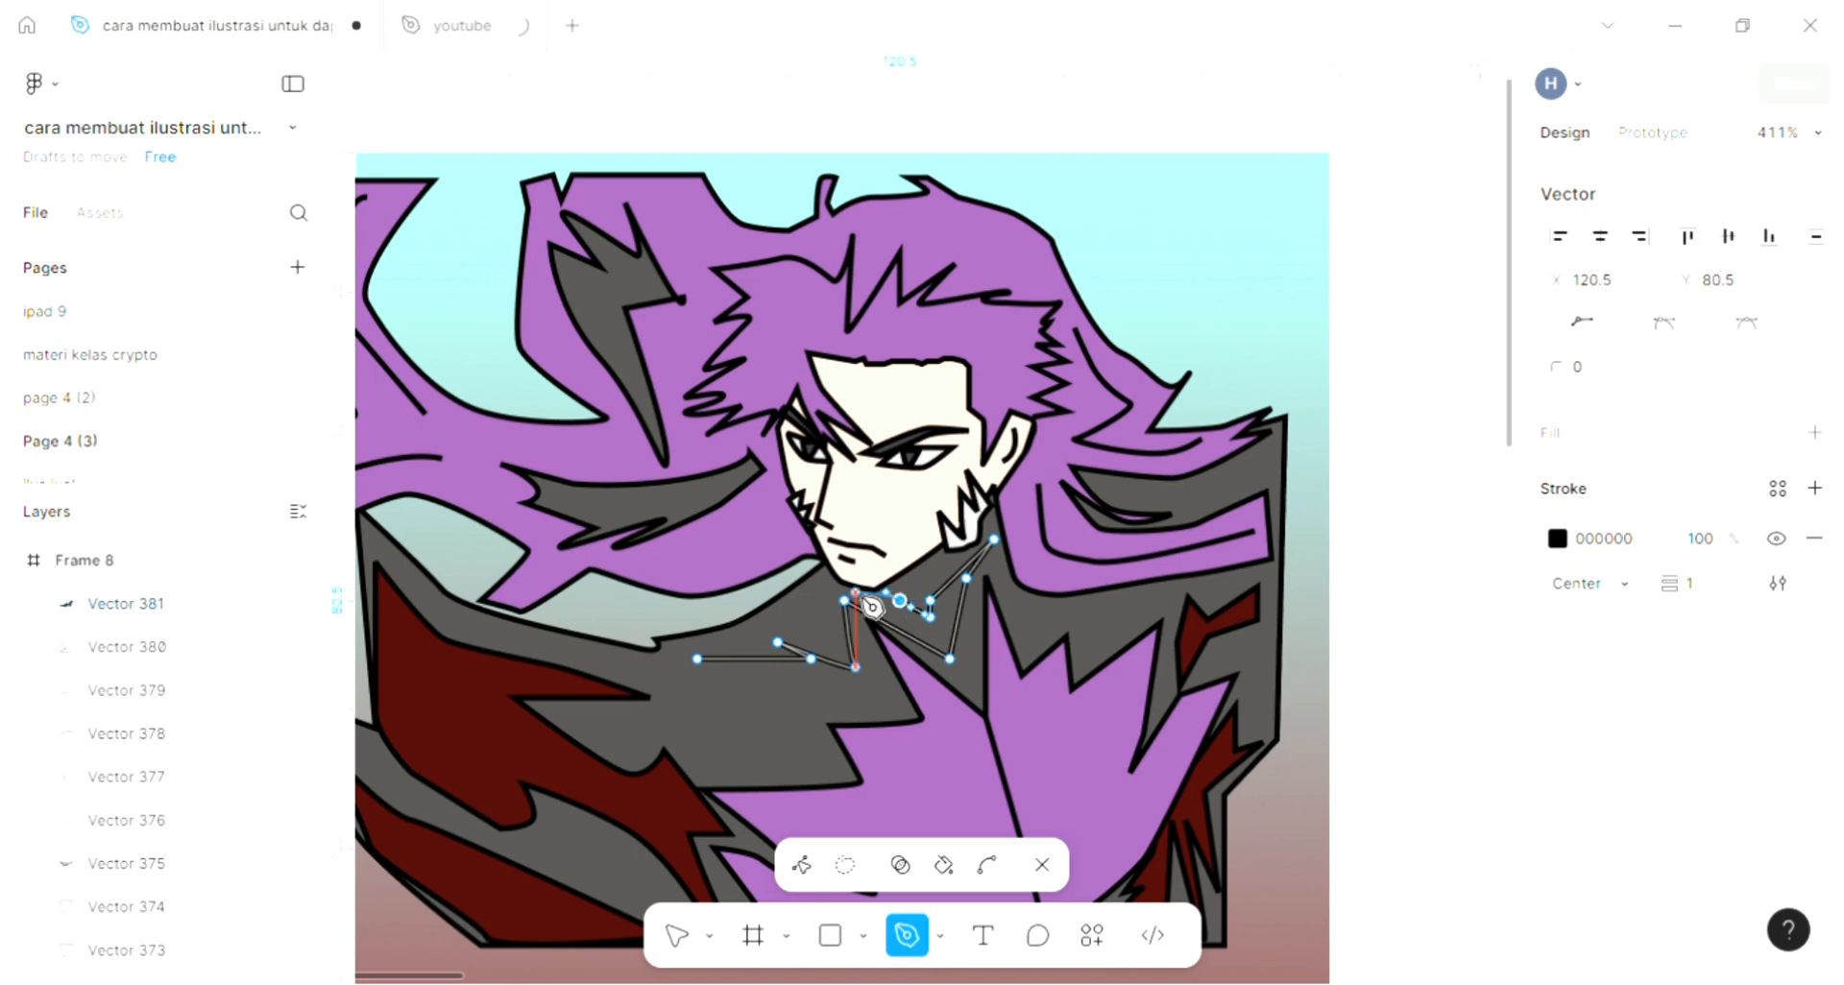
{"action": "key", "text": "ctrl+z"}
{"action": "scroll", "coordinate": [886, 601], "scroll_direction": "up", "scroll_amount": 3}
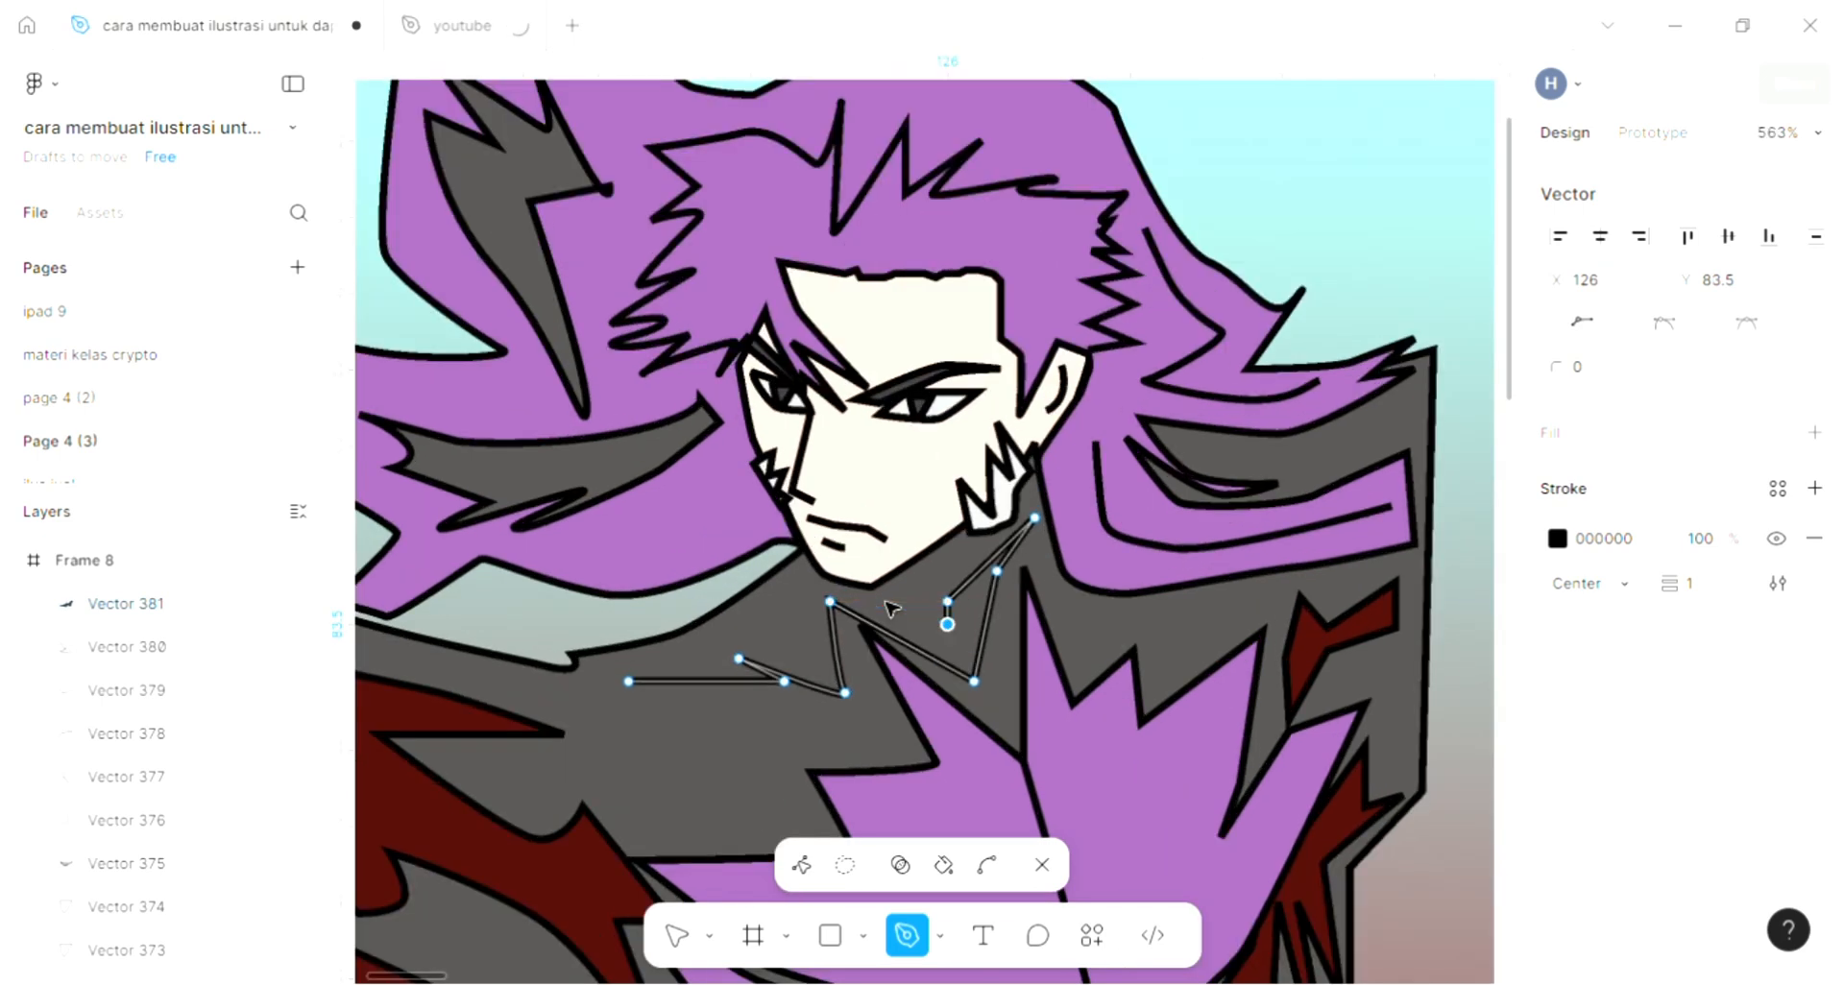
{"action": "key", "text": "ctrl+z"}
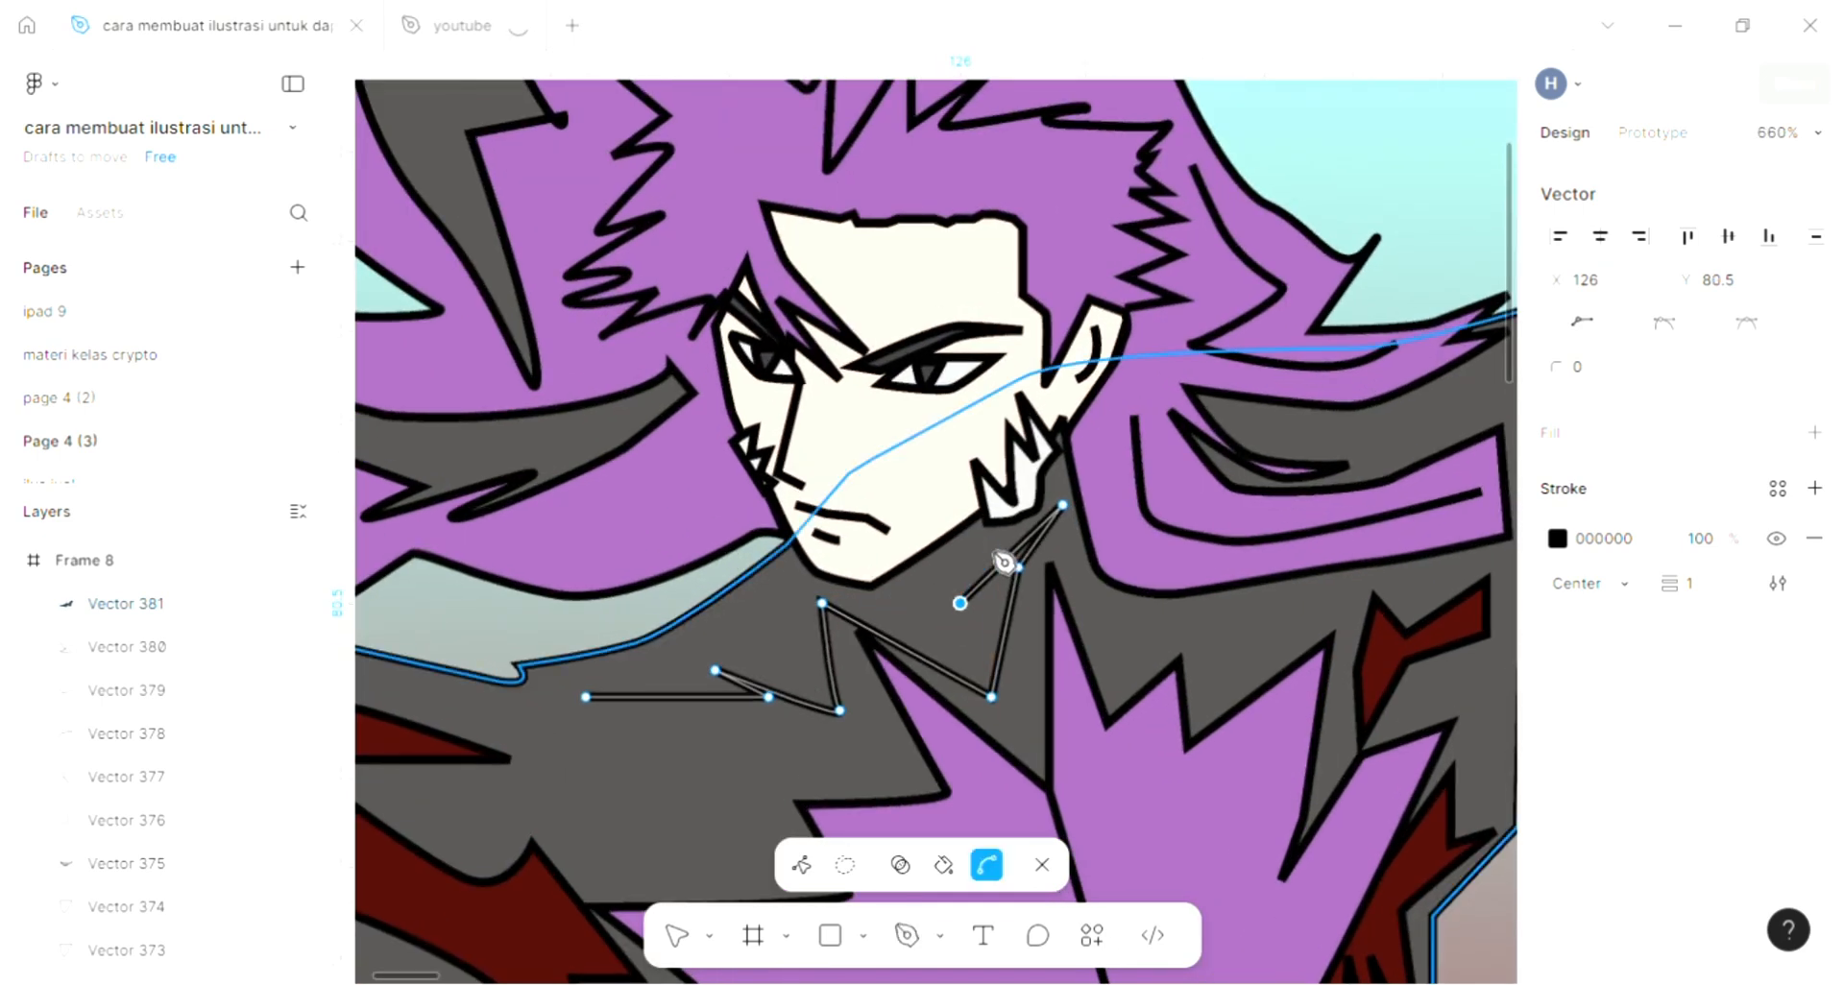
{"action": "key", "text": "ctrl+z"}
Step: Trace the neck shadow's upper edge along the jaw, chin and shoulder and close the path at its starting point
{"action": "left_click", "coordinate": [991, 541]}
{"action": "left_click_drag", "start_coordinate": [964, 541], "coordinate": [956, 541]}
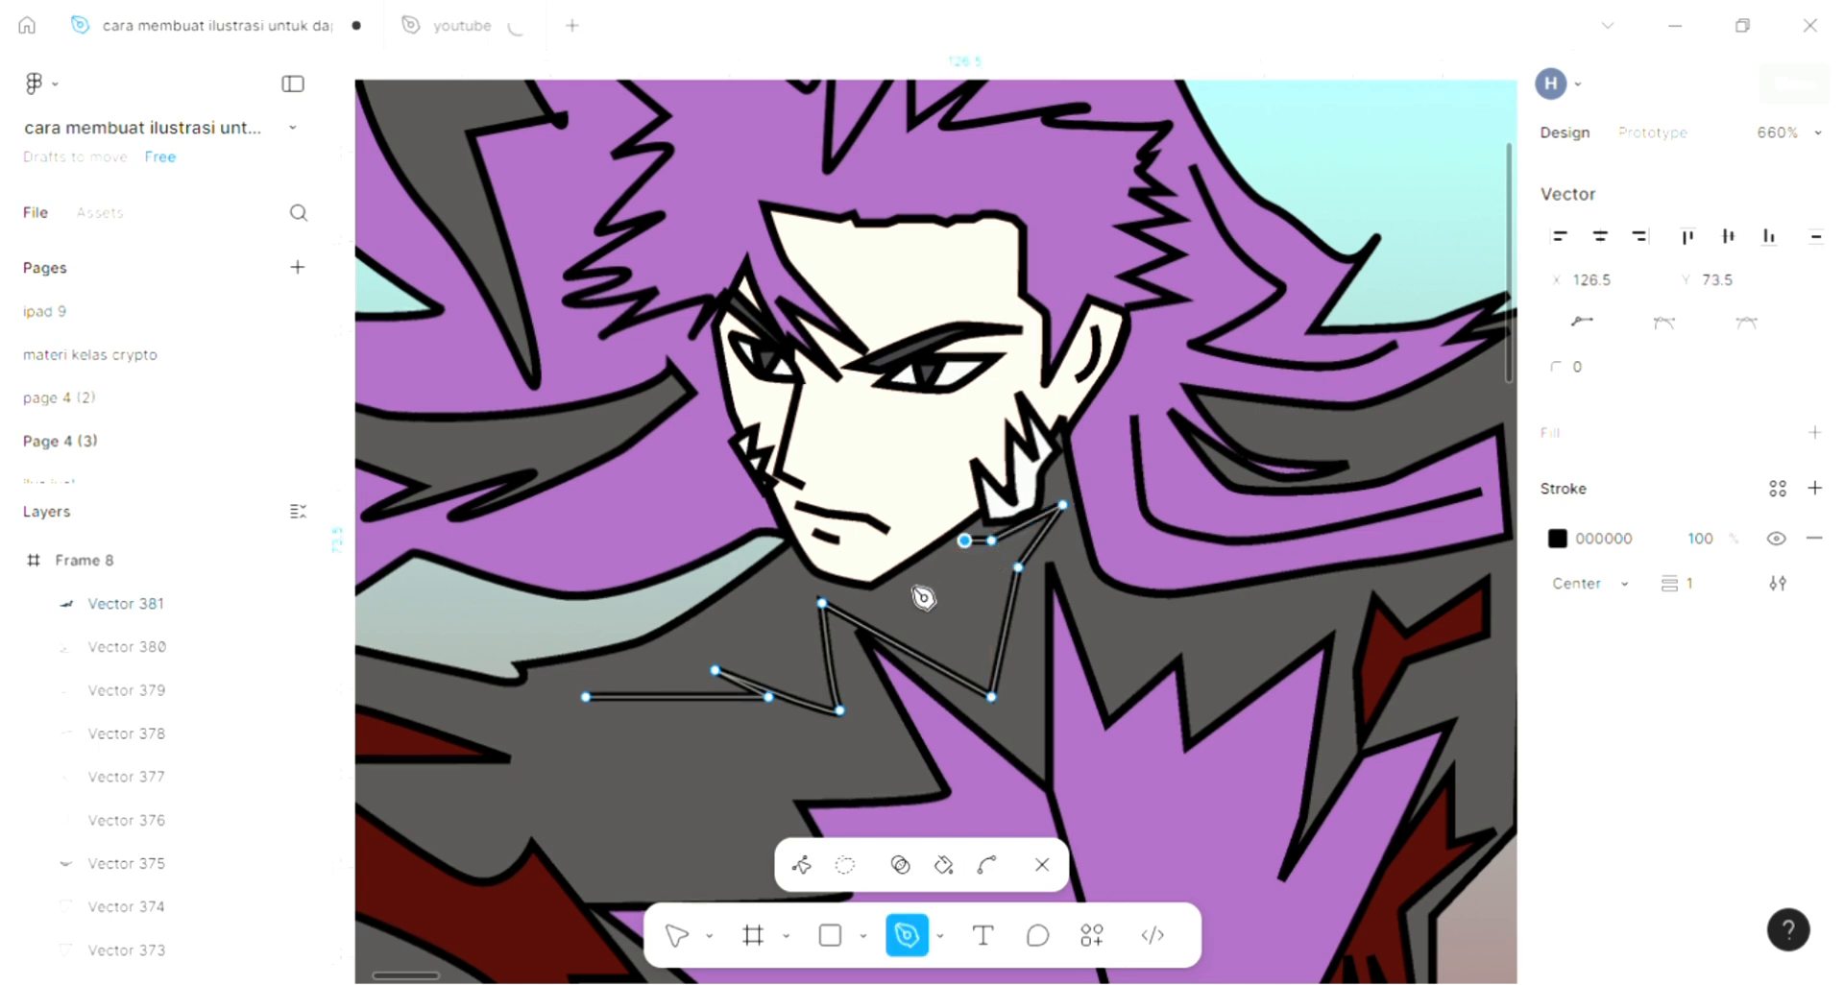
{"action": "left_click_drag", "start_coordinate": [880, 589], "coordinate": [745, 590]}
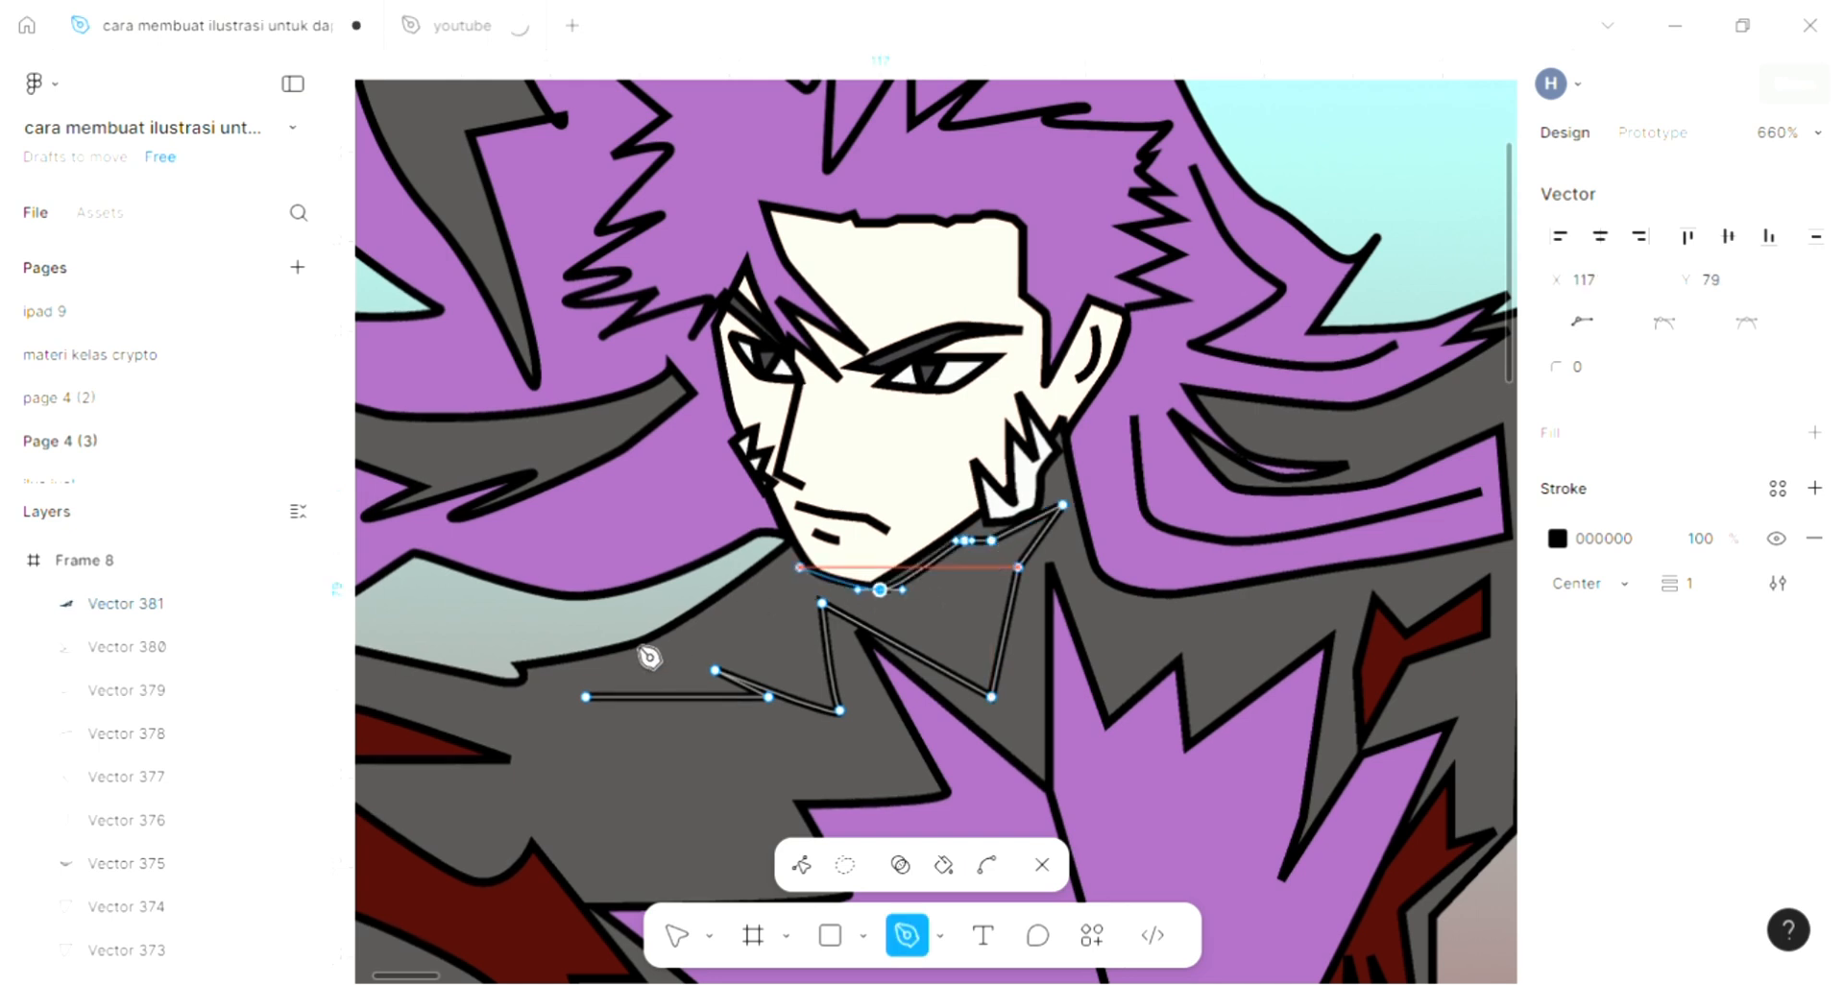
{"action": "left_click_drag", "start_coordinate": [607, 652], "coordinate": [567, 670]}
{"action": "left_click", "coordinate": [567, 670]}
{"action": "left_click", "coordinate": [587, 697]}
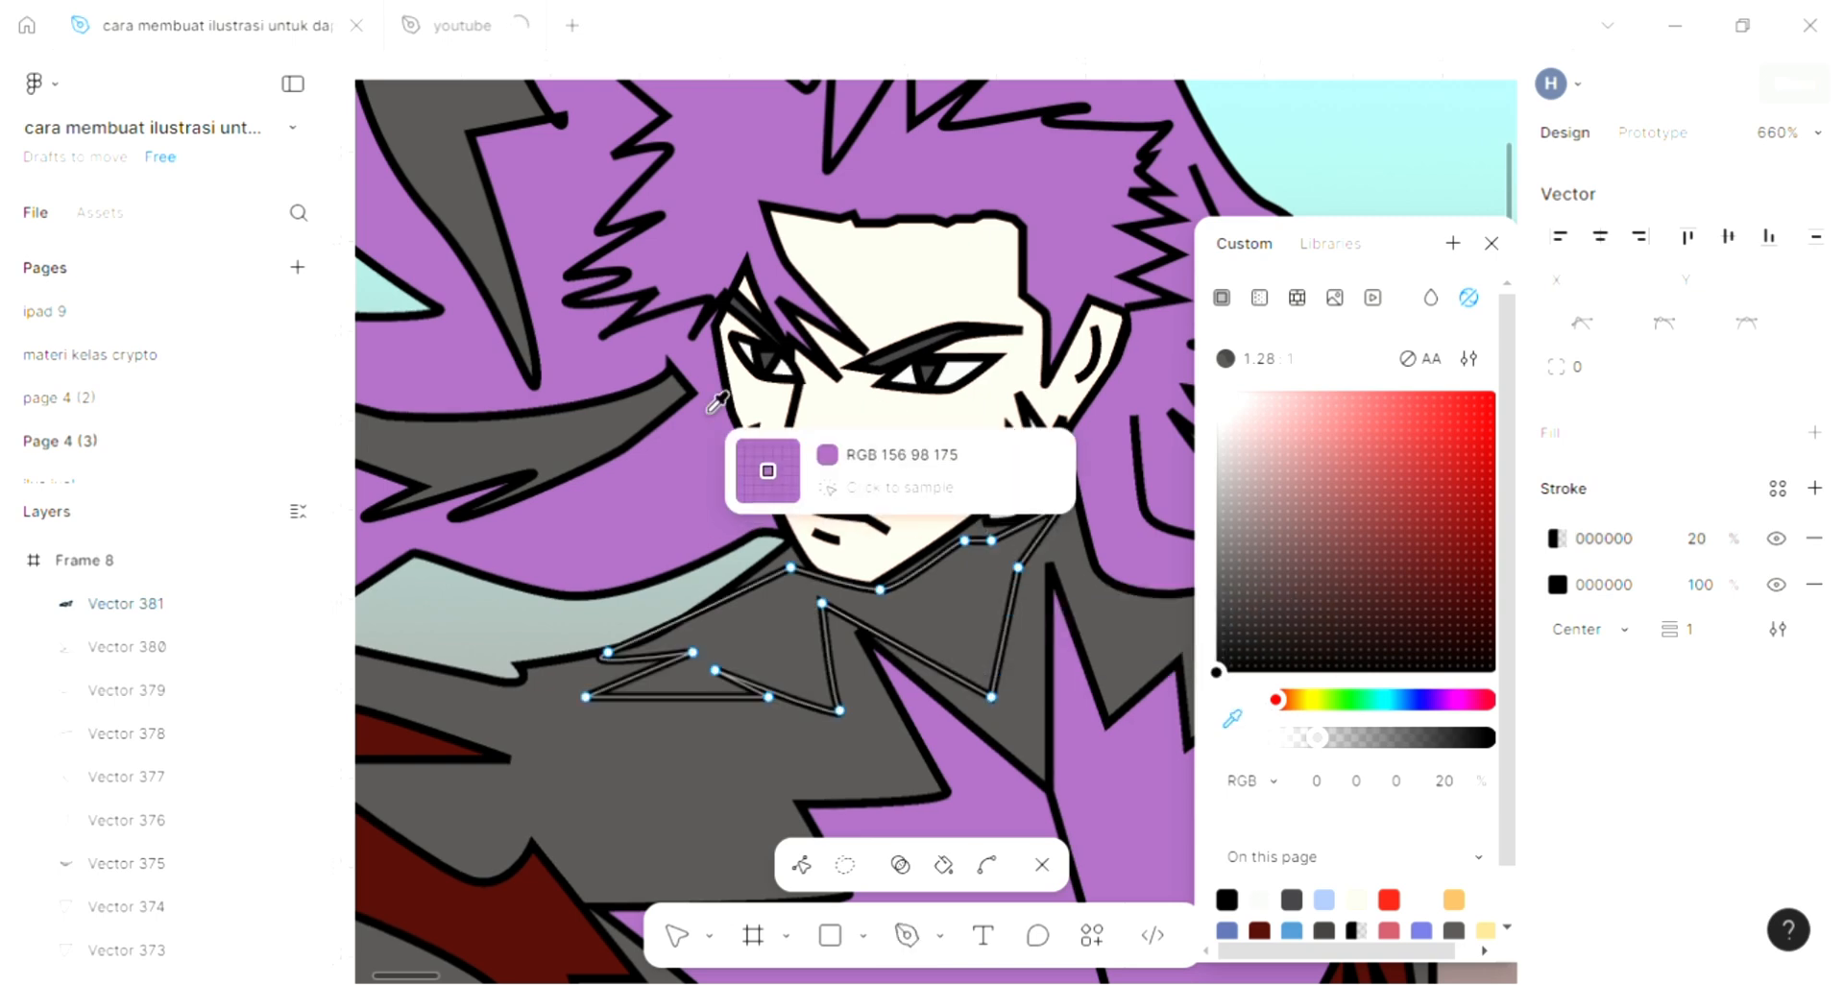
{"action": "left_click", "coordinate": [768, 353]}
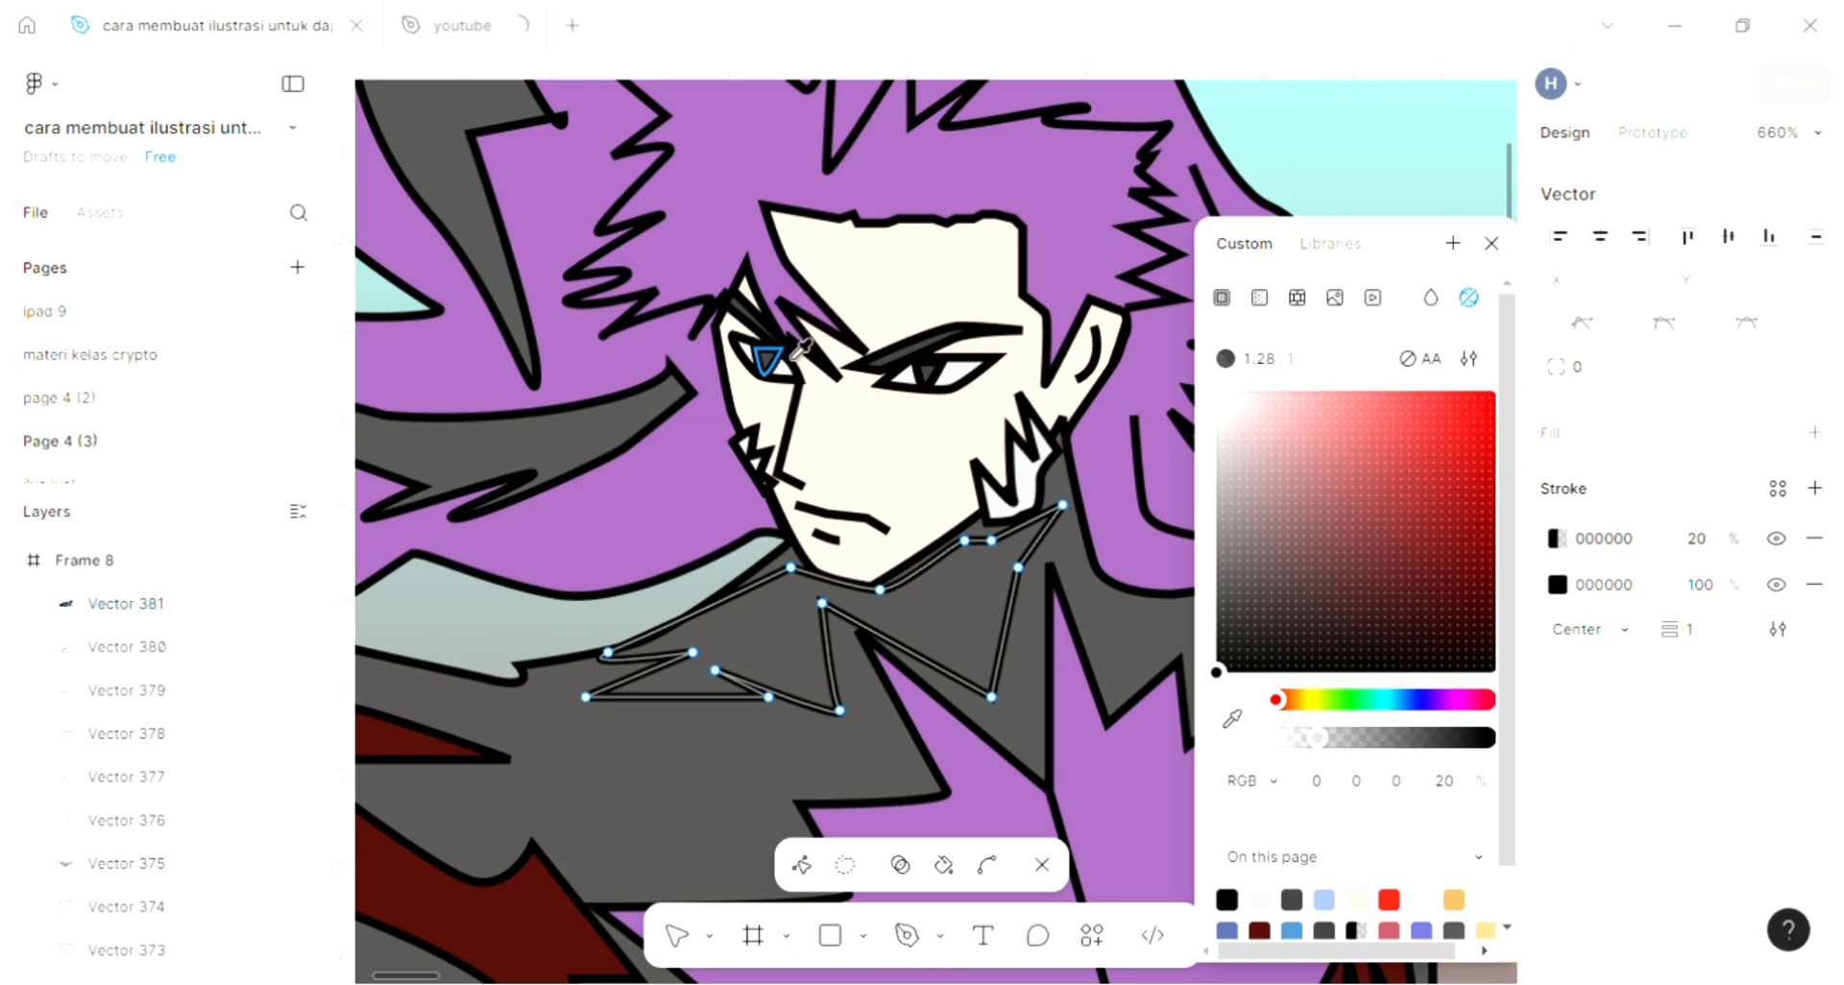
{"action": "scroll", "coordinate": [800, 336], "scroll_direction": "down", "scroll_amount": 2}
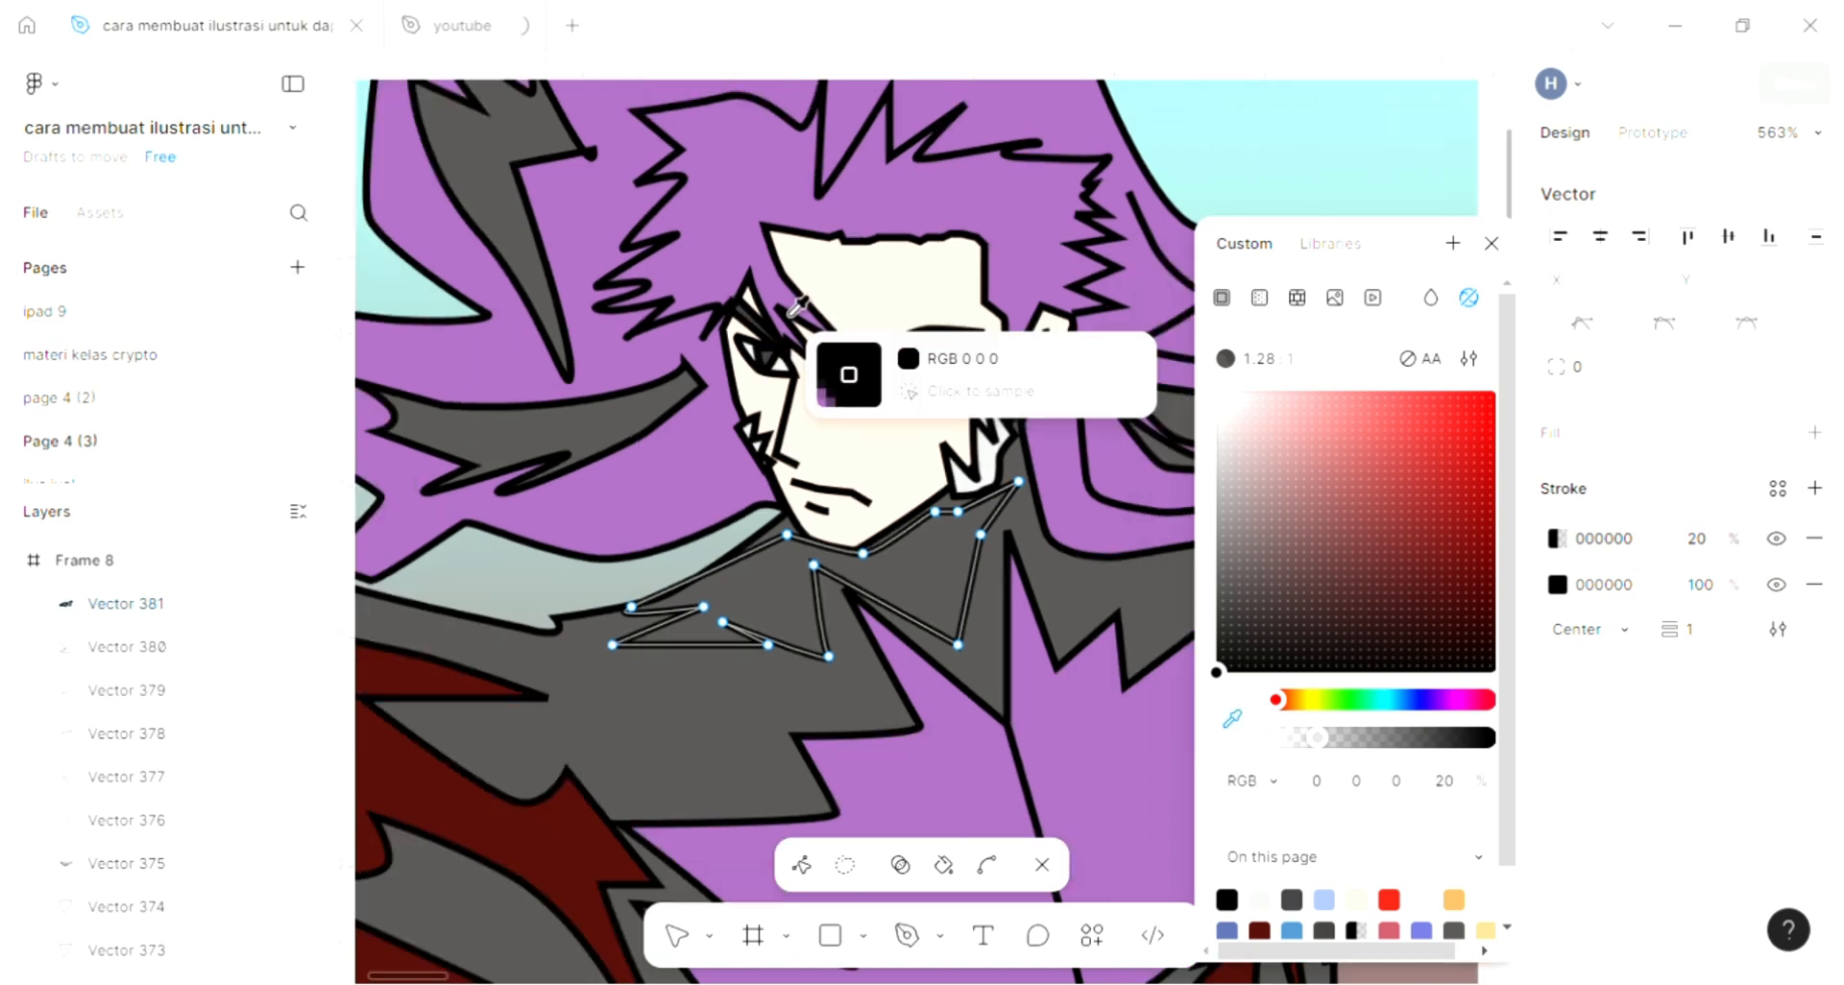
{"action": "left_click", "coordinate": [790, 312]}
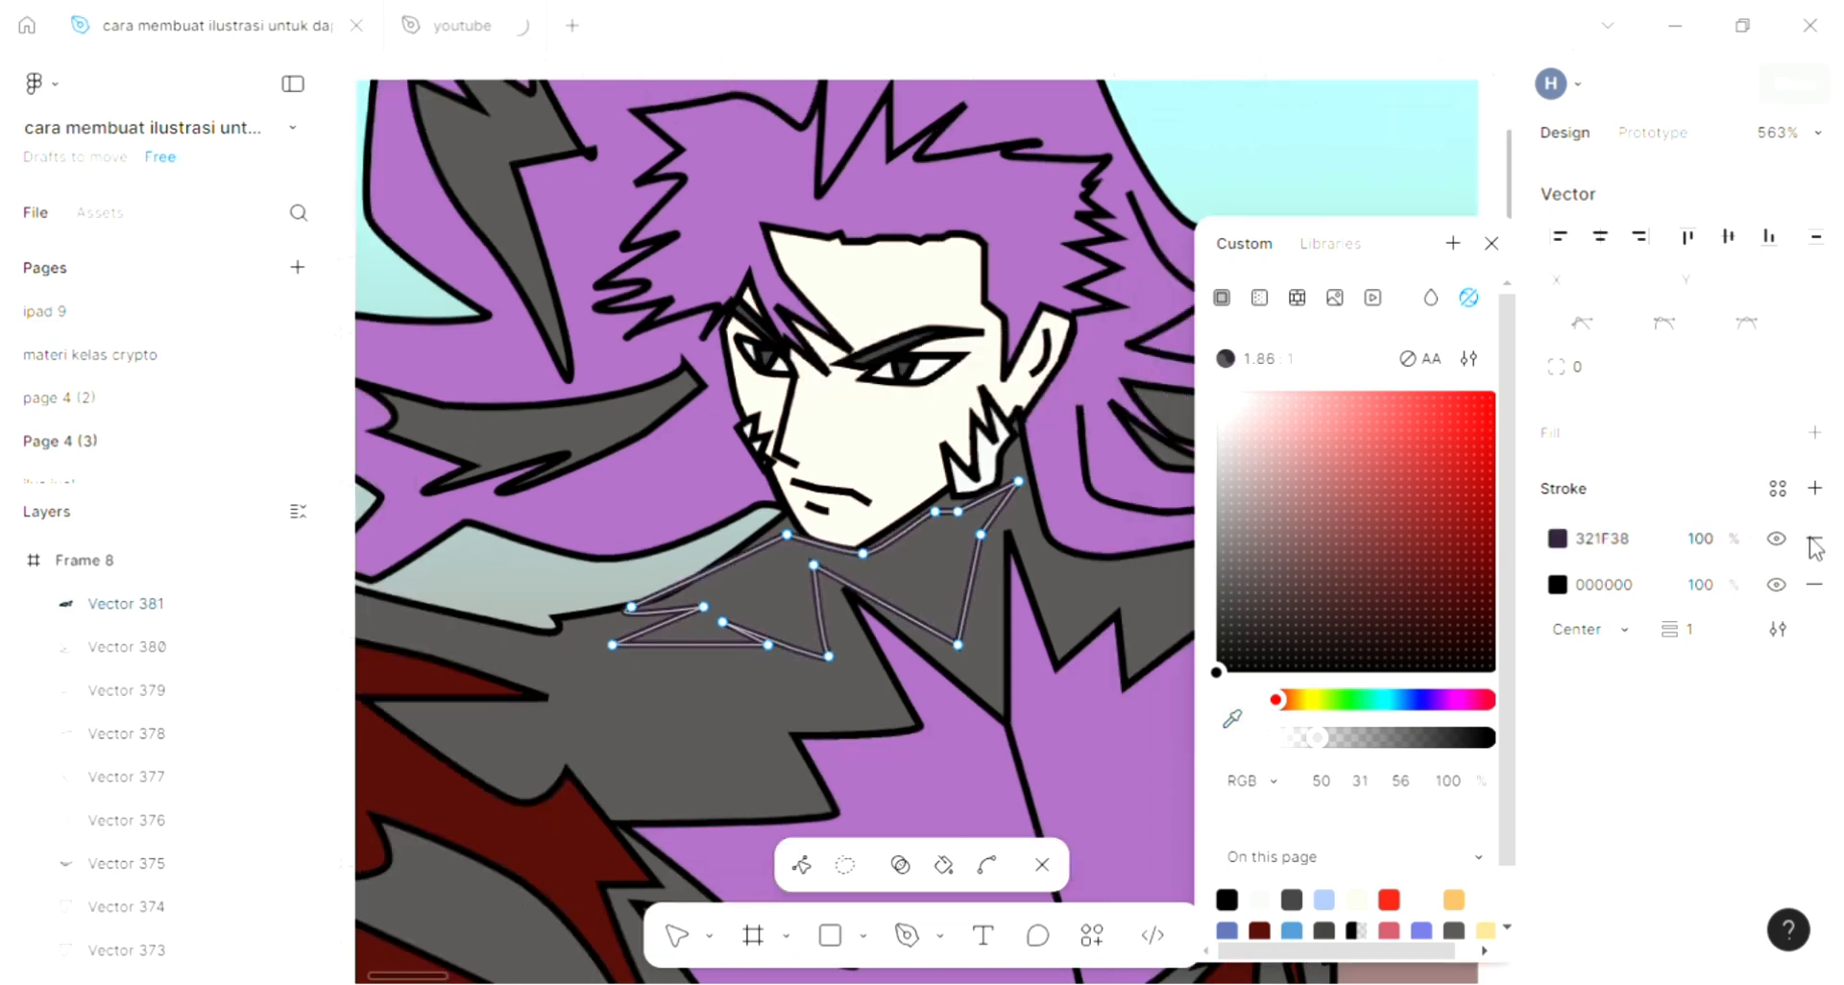
Step: Fill the closed neck shadow with black 000000 sampled from the mouth line, leave vector editing and clear the selection
{"action": "left_click", "coordinate": [1815, 434]}
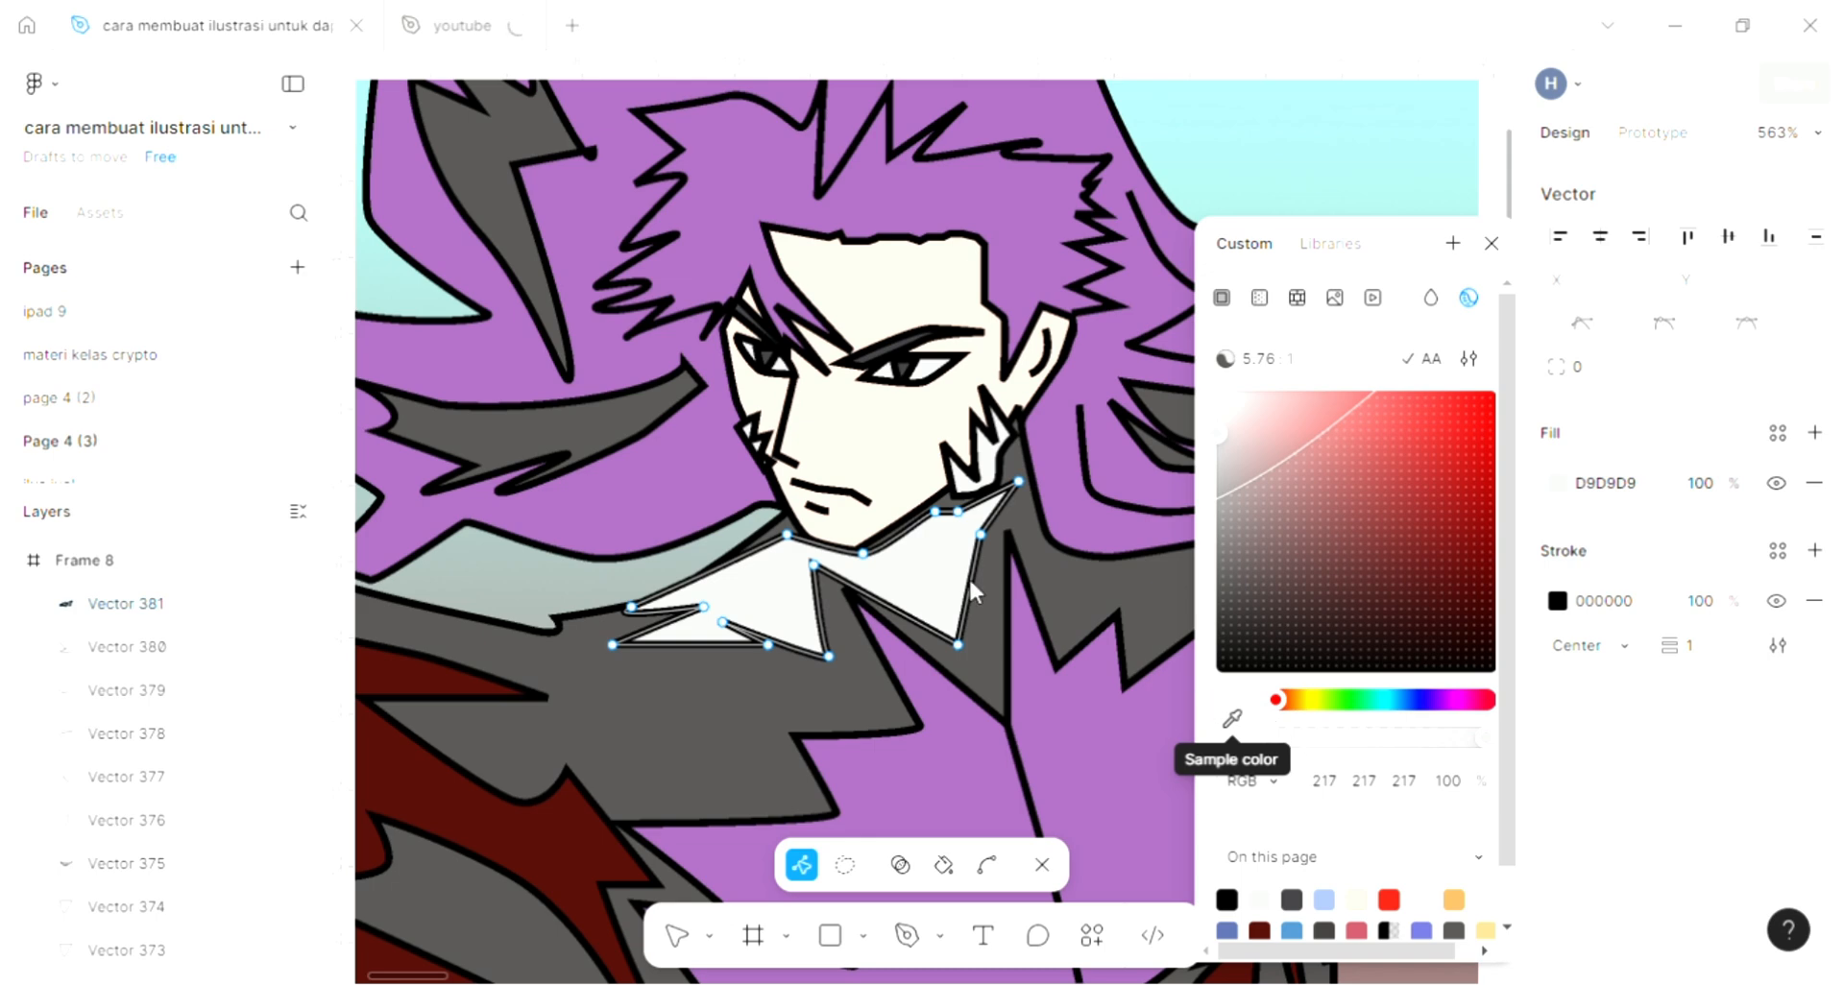
{"action": "scroll", "coordinate": [817, 492], "scroll_direction": "up", "scroll_amount": 5}
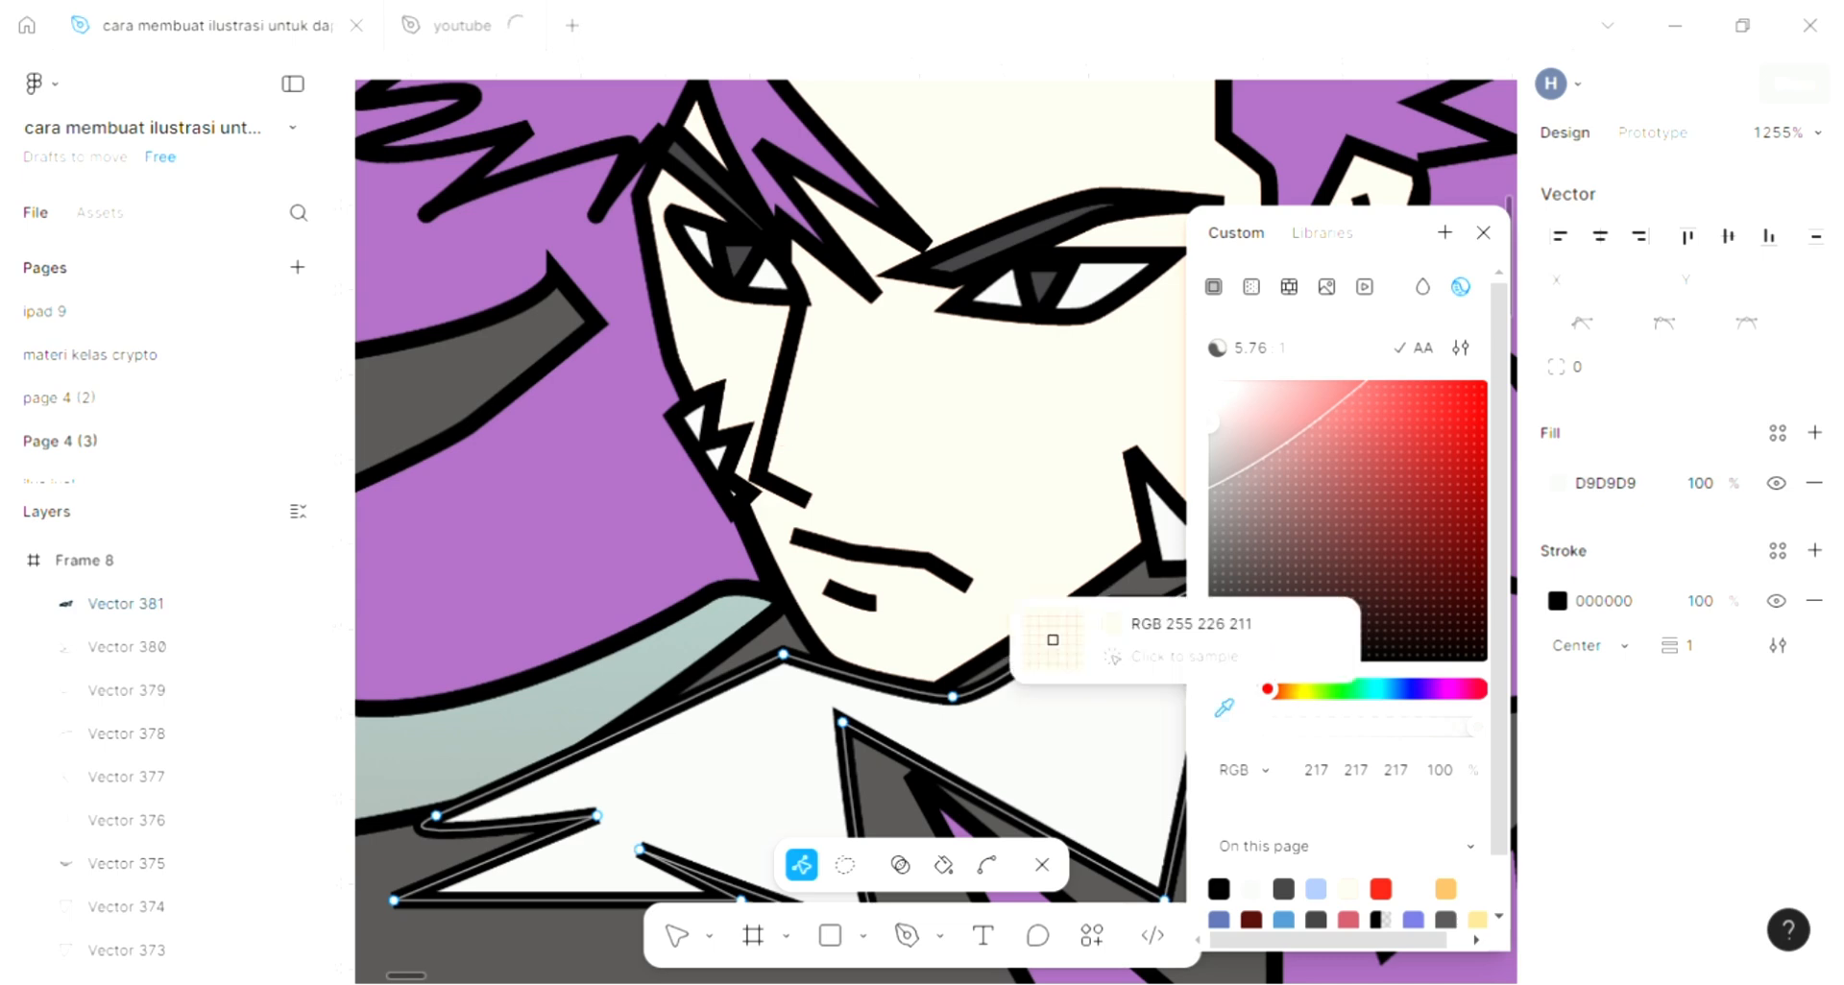
{"action": "left_click", "coordinate": [963, 580]}
{"action": "scroll", "coordinate": [922, 613], "scroll_direction": "down", "scroll_amount": 5}
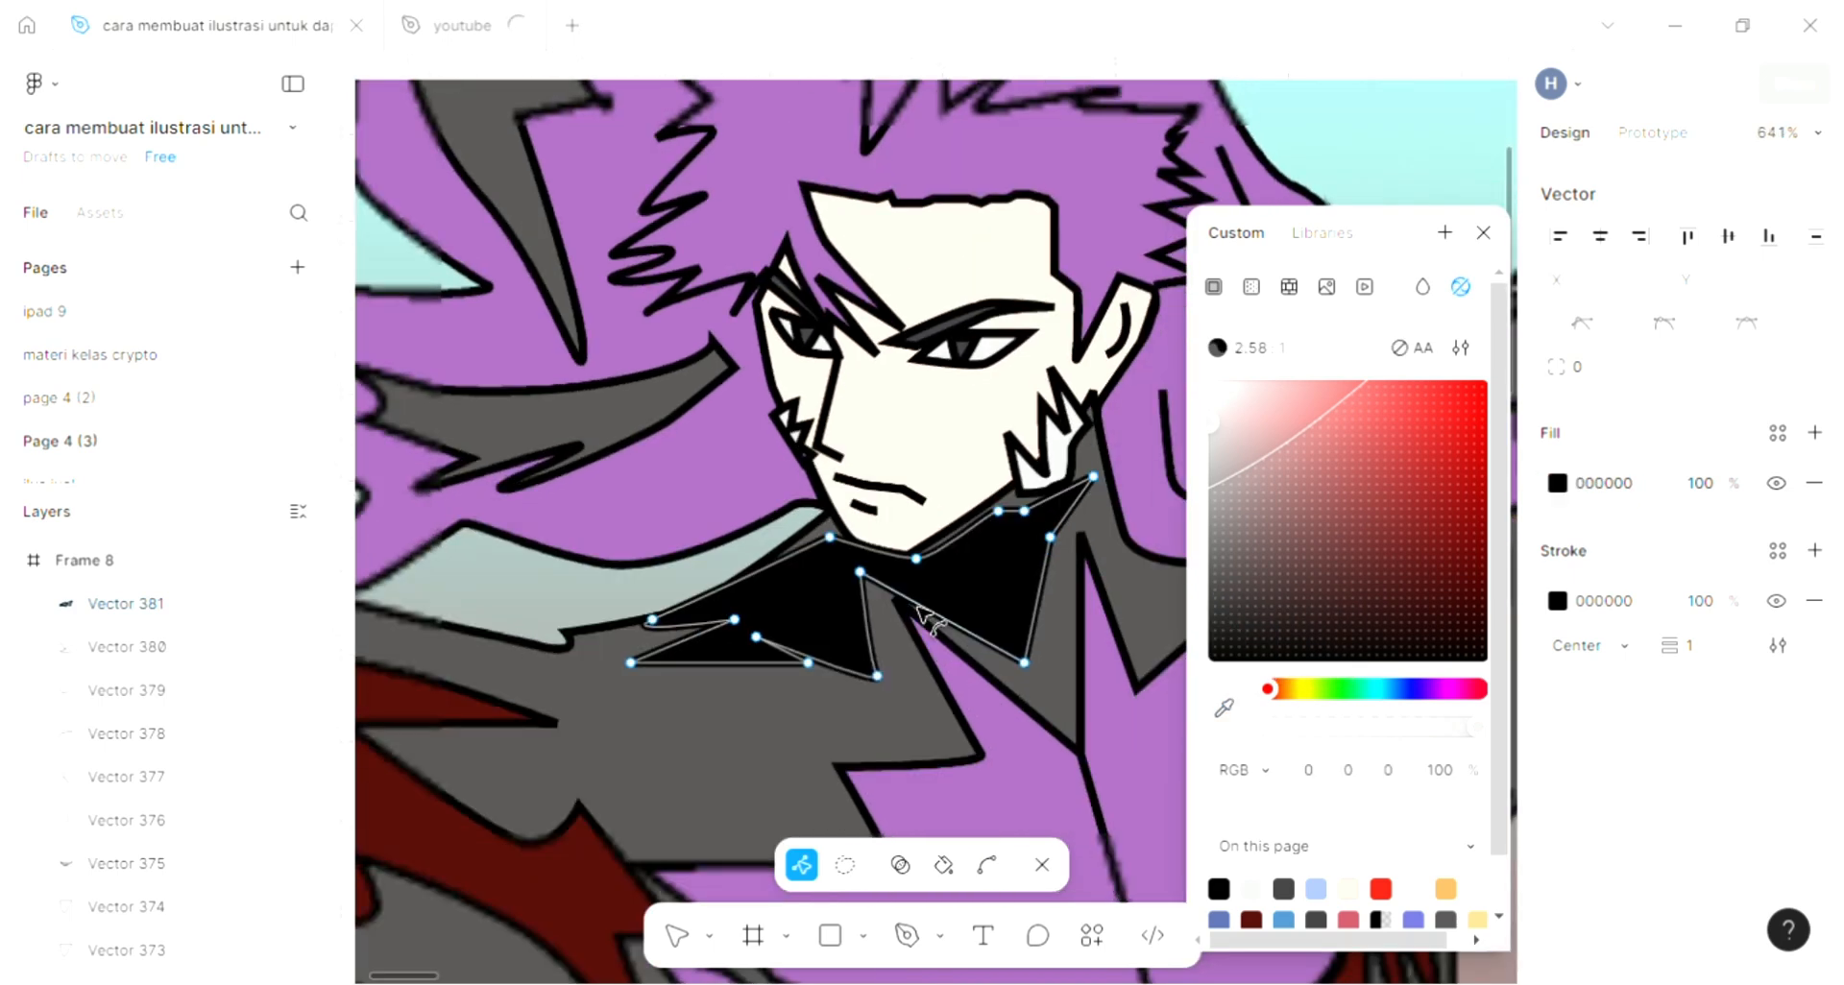
{"action": "scroll", "coordinate": [925, 620], "scroll_direction": "down", "scroll_amount": 3}
{"action": "scroll", "coordinate": [927, 619], "scroll_direction": "down", "scroll_amount": 5}
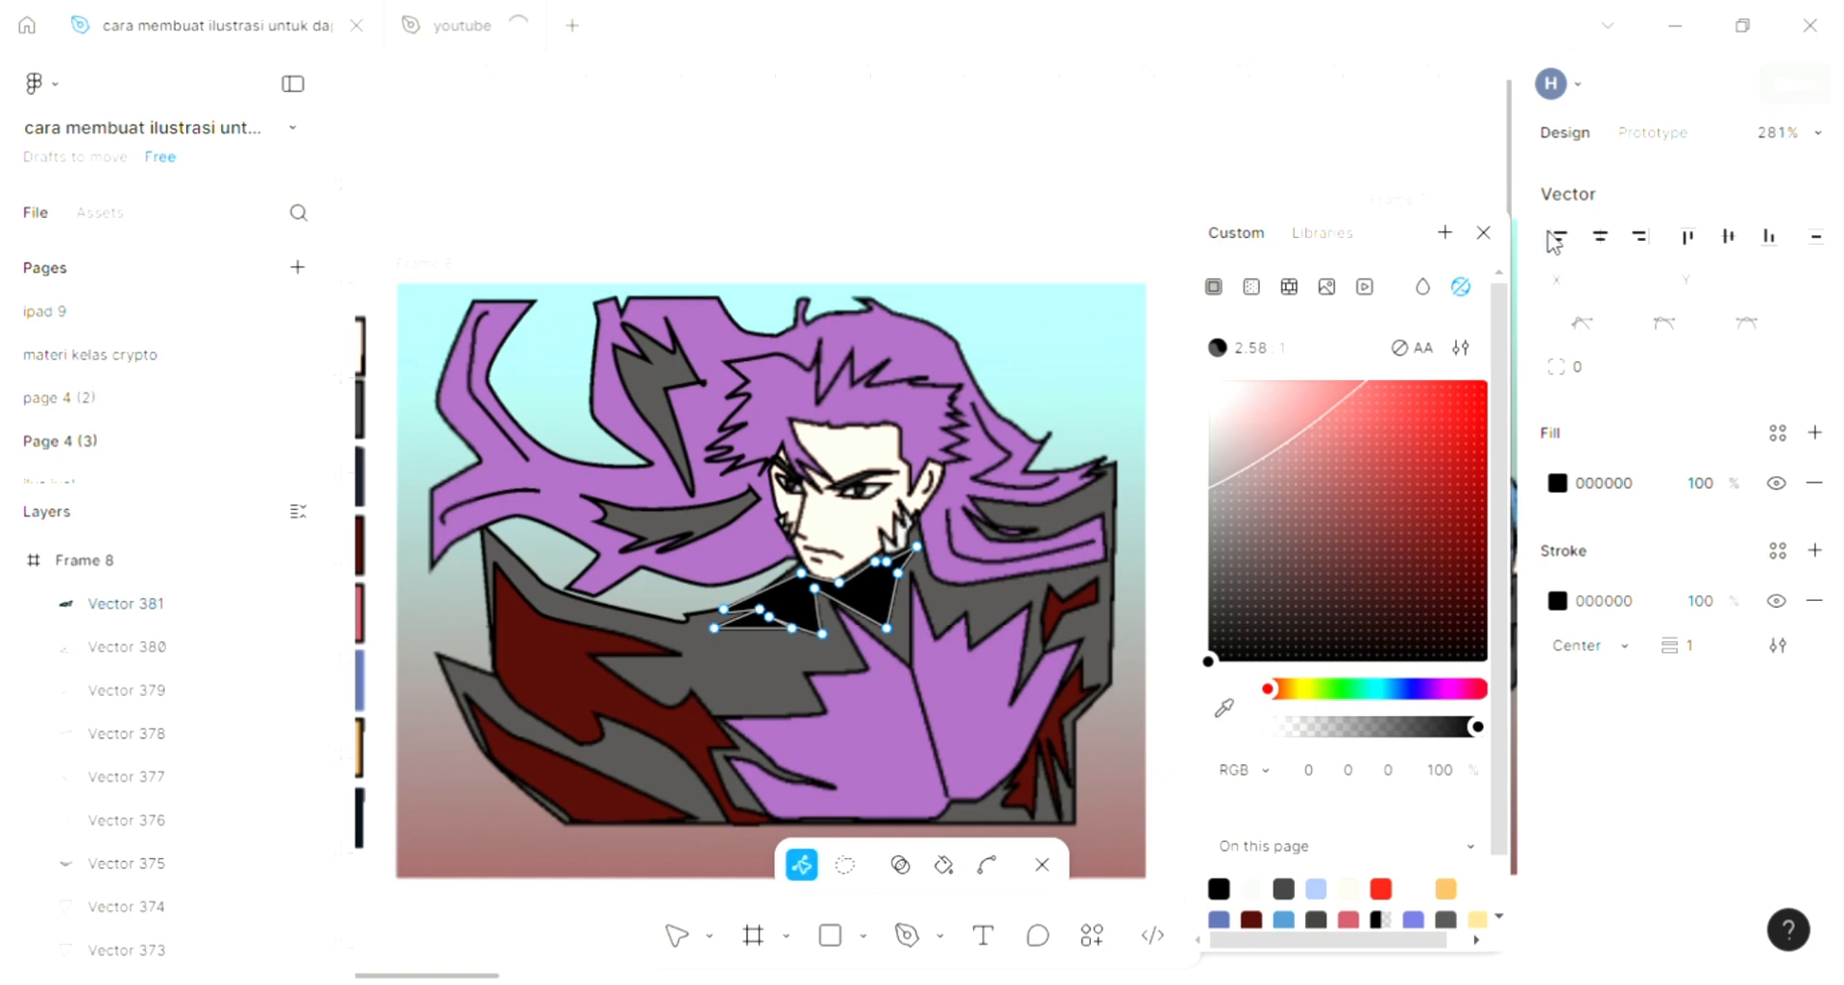
{"action": "key", "text": "Escape"}
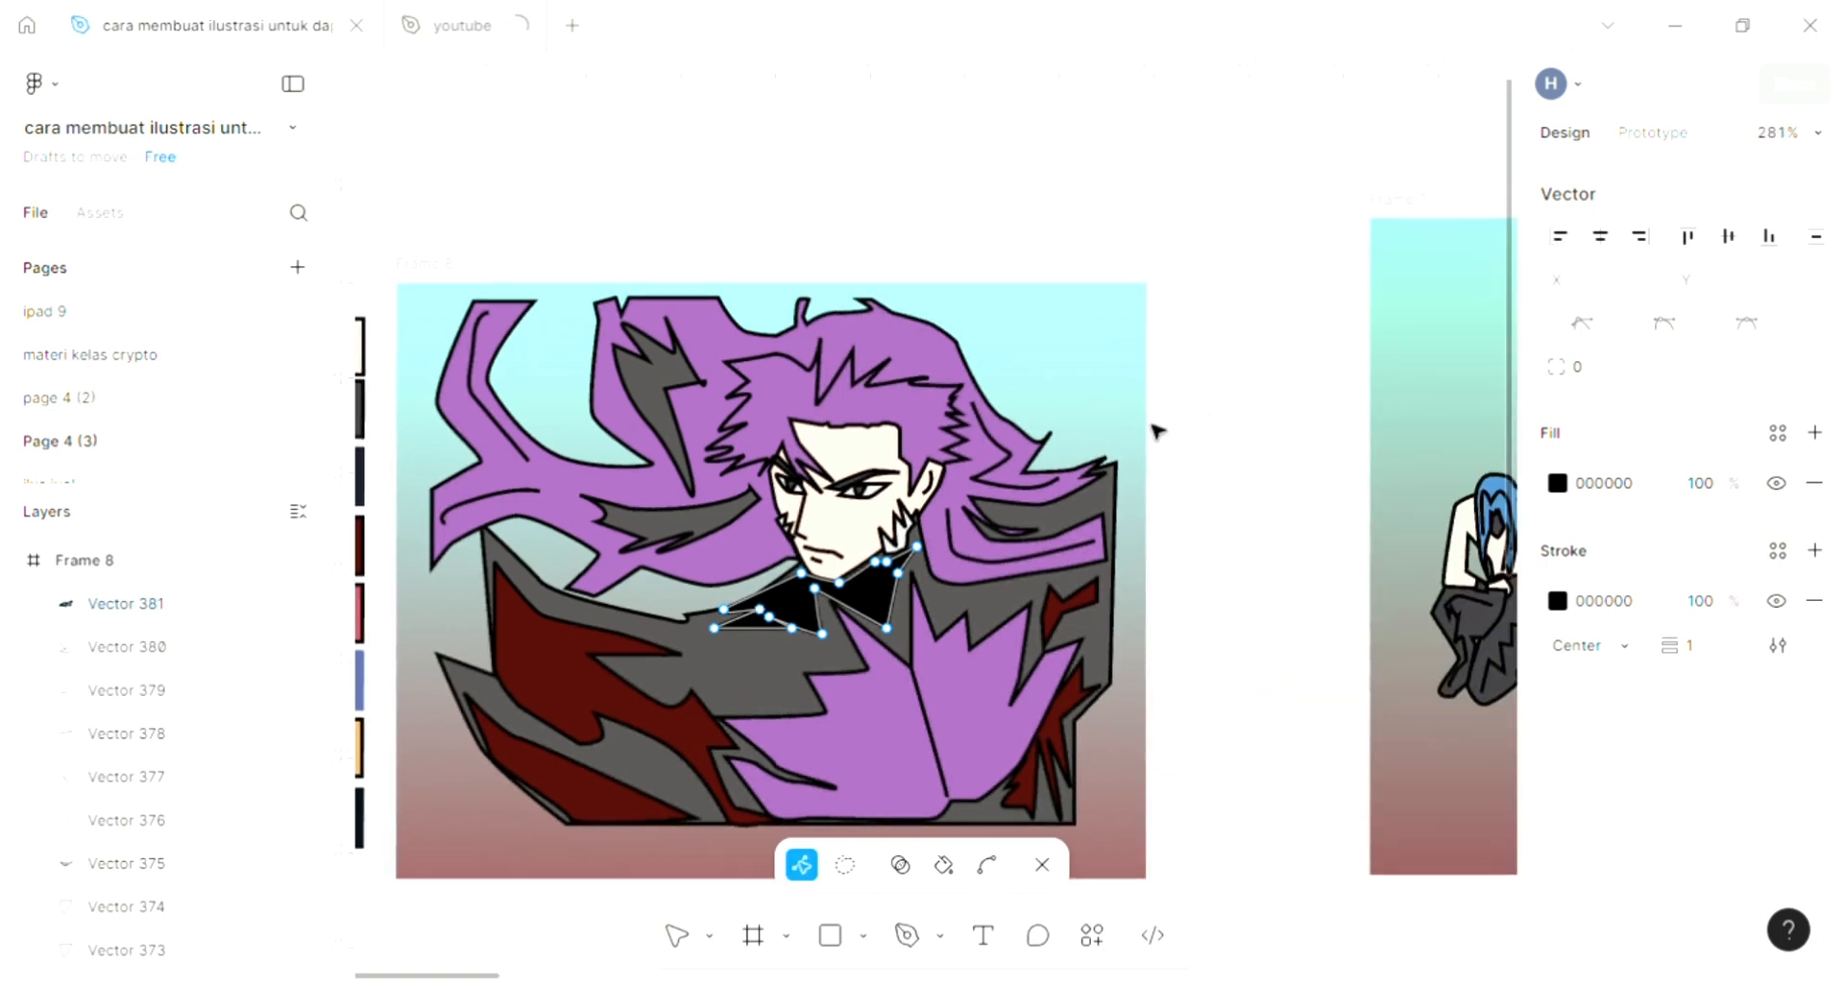
{"action": "key", "text": "Escape"}
{"action": "key", "text": "Escape"}
{"action": "scroll", "coordinate": [1158, 431], "scroll_direction": "left", "scroll_amount": 2}
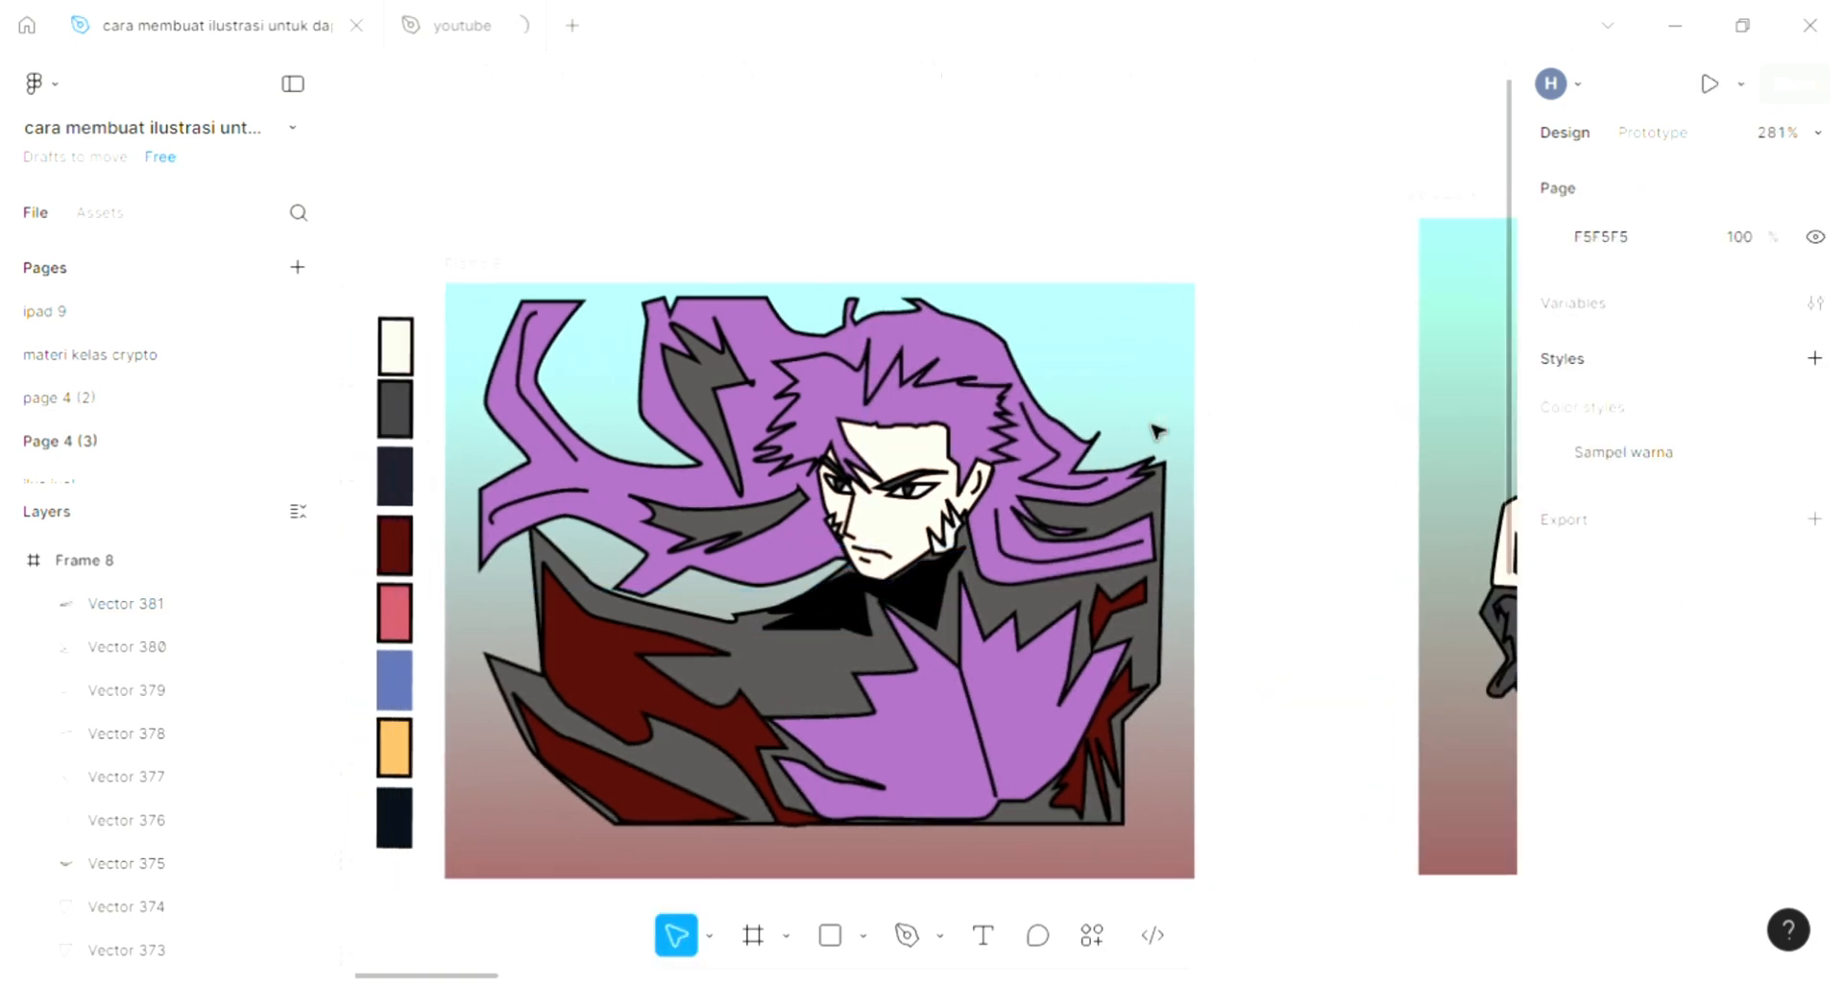
{"action": "scroll", "coordinate": [1157, 431], "scroll_direction": "left", "scroll_amount": 3}
{"action": "scroll", "coordinate": [1158, 431], "scroll_direction": "up", "scroll_amount": 2}
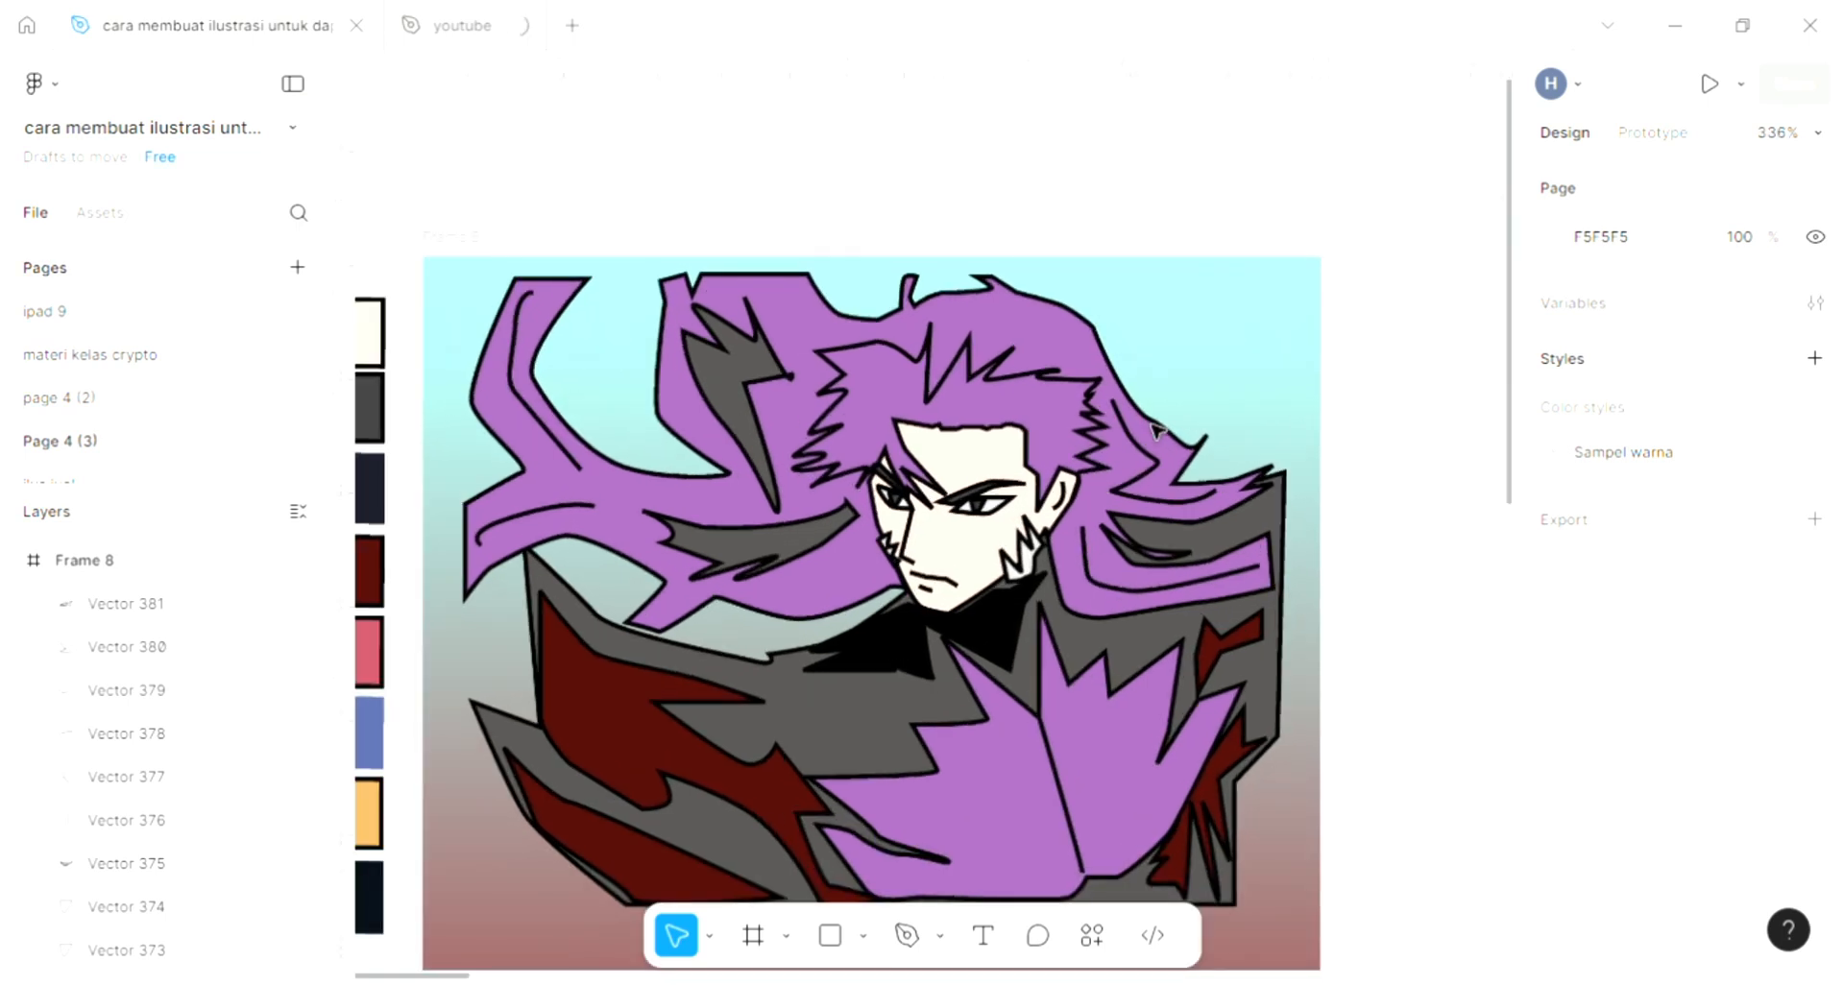
{"action": "scroll", "coordinate": [1157, 432], "scroll_direction": "left", "scroll_amount": 1}
{"action": "scroll", "coordinate": [1158, 431], "scroll_direction": "up", "scroll_amount": 2}
{"action": "scroll", "coordinate": [1158, 432], "scroll_direction": "up", "scroll_amount": 1}
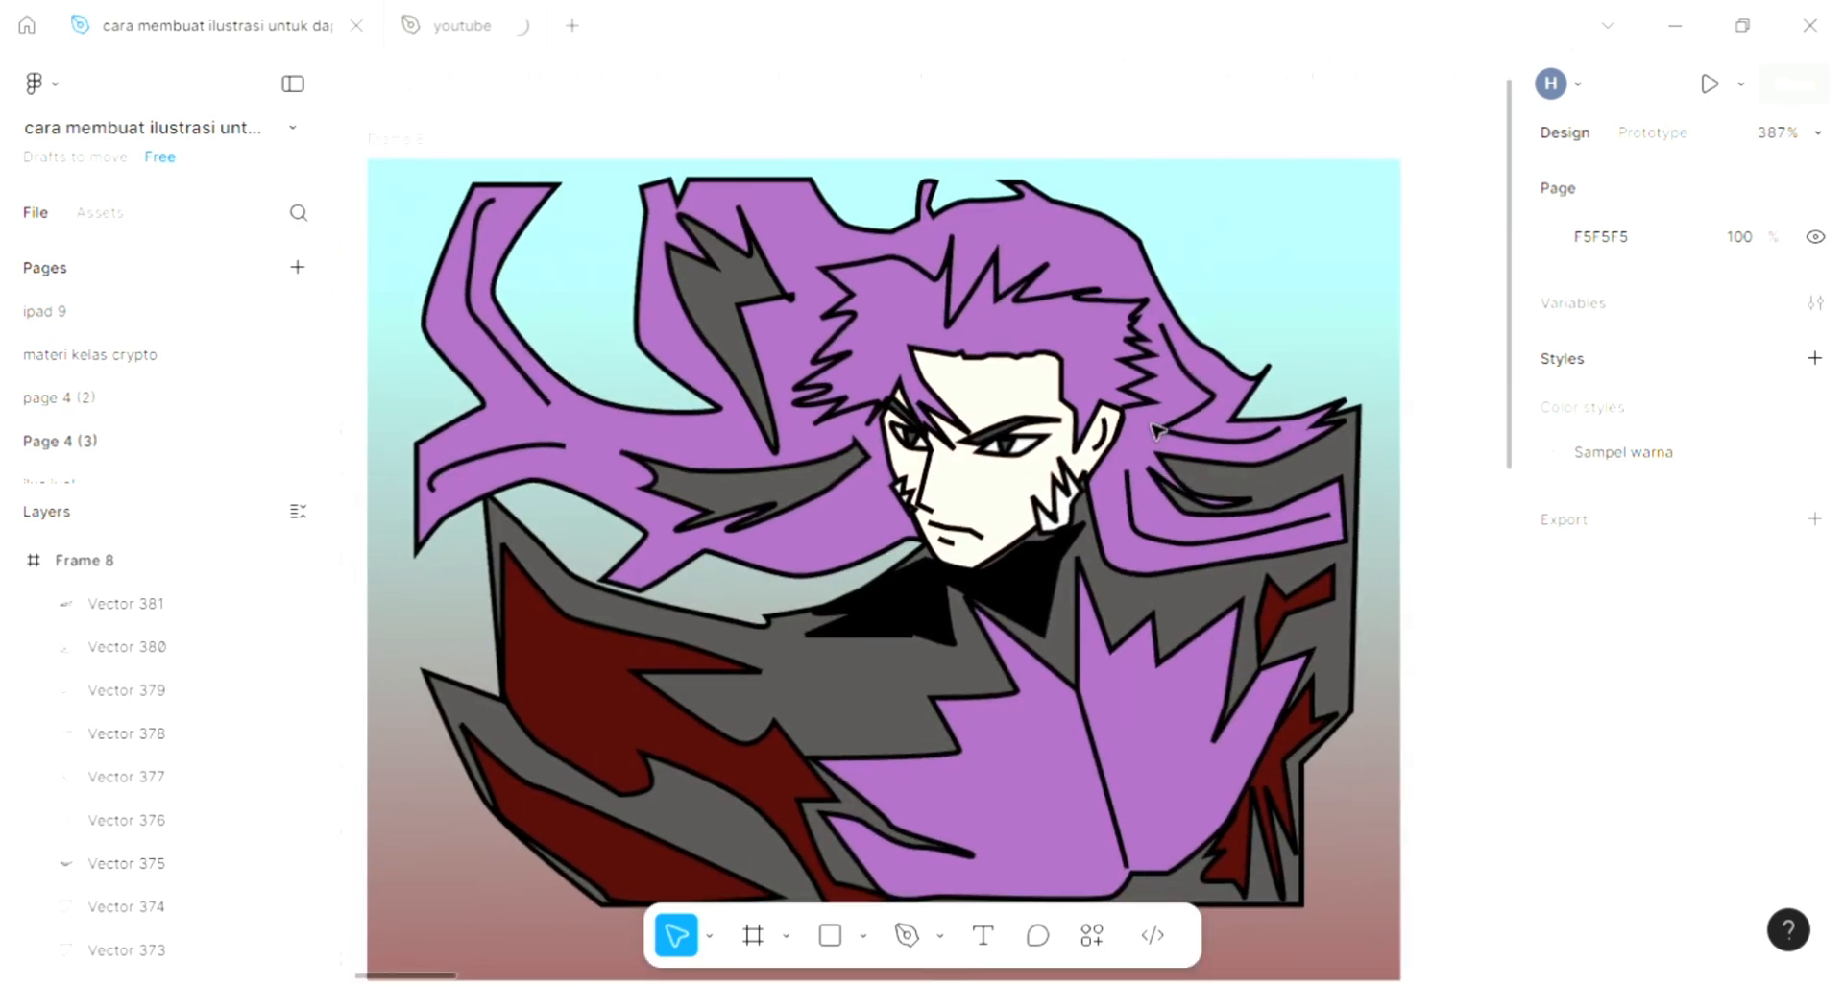